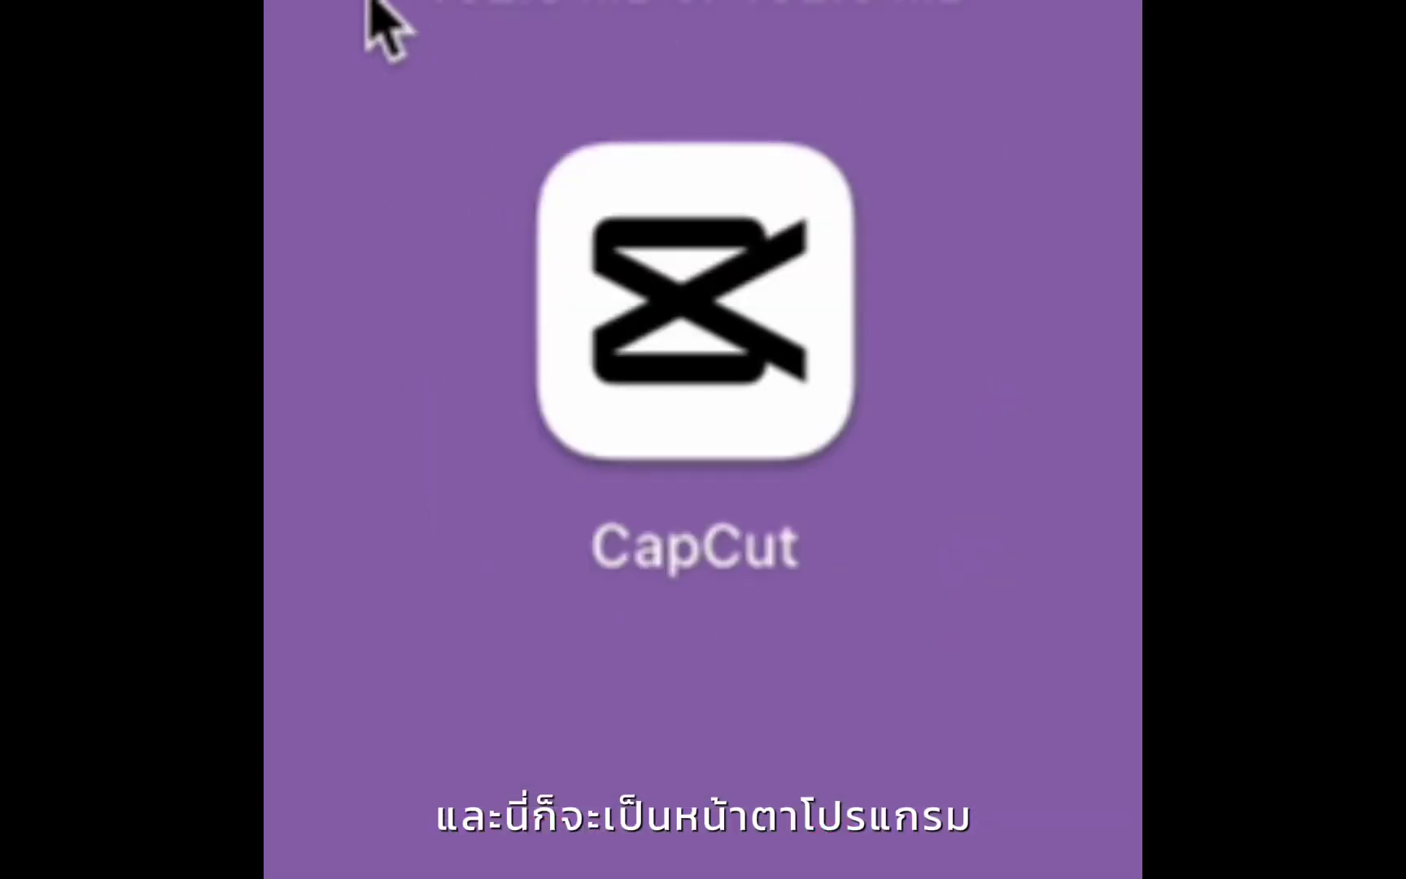
Step: Launch CapCut, enlarge its window to full screen and create a new project
click(718, 309)
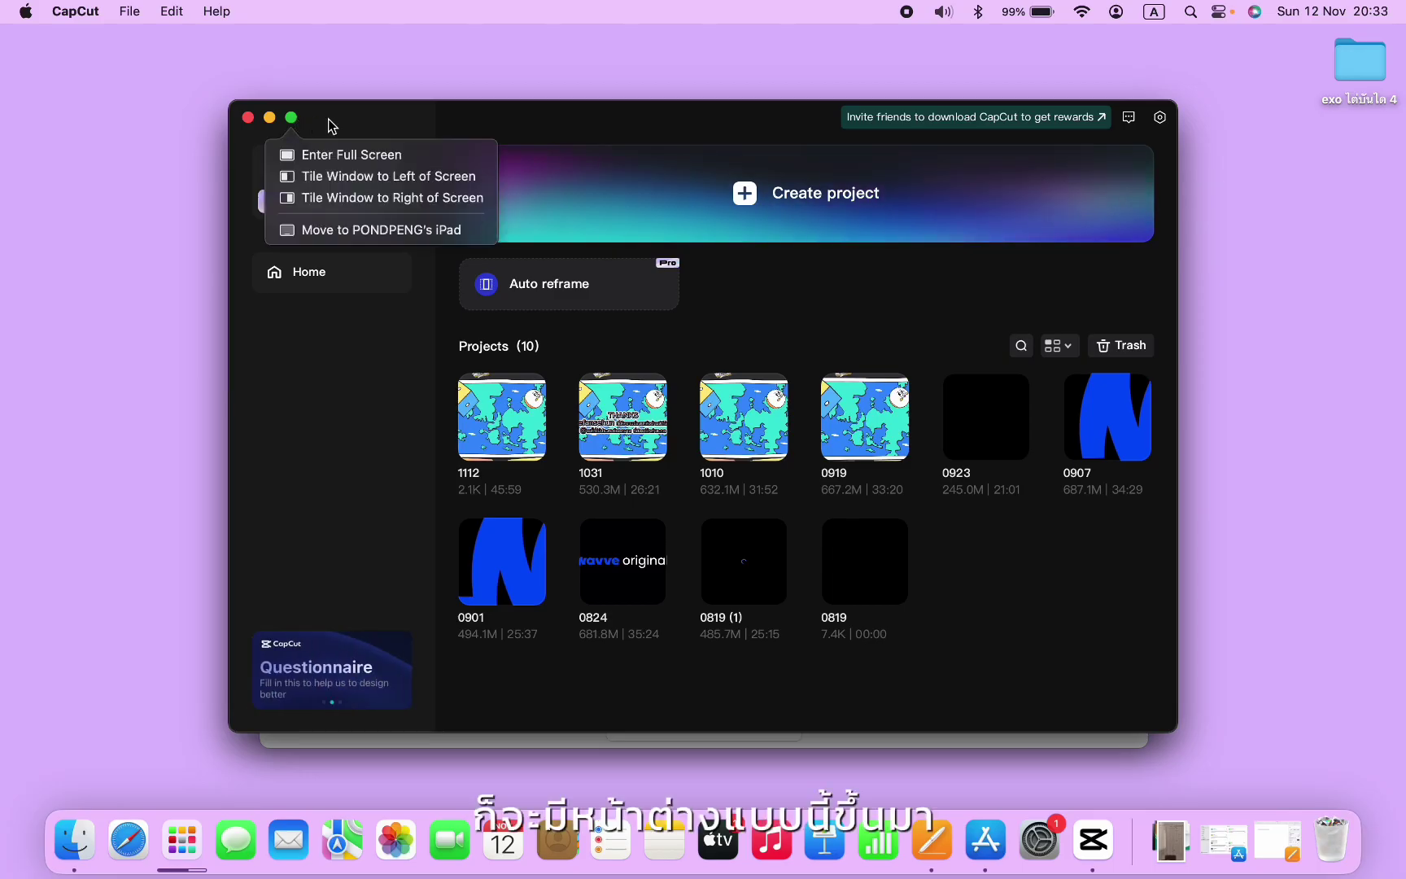
click(291, 118)
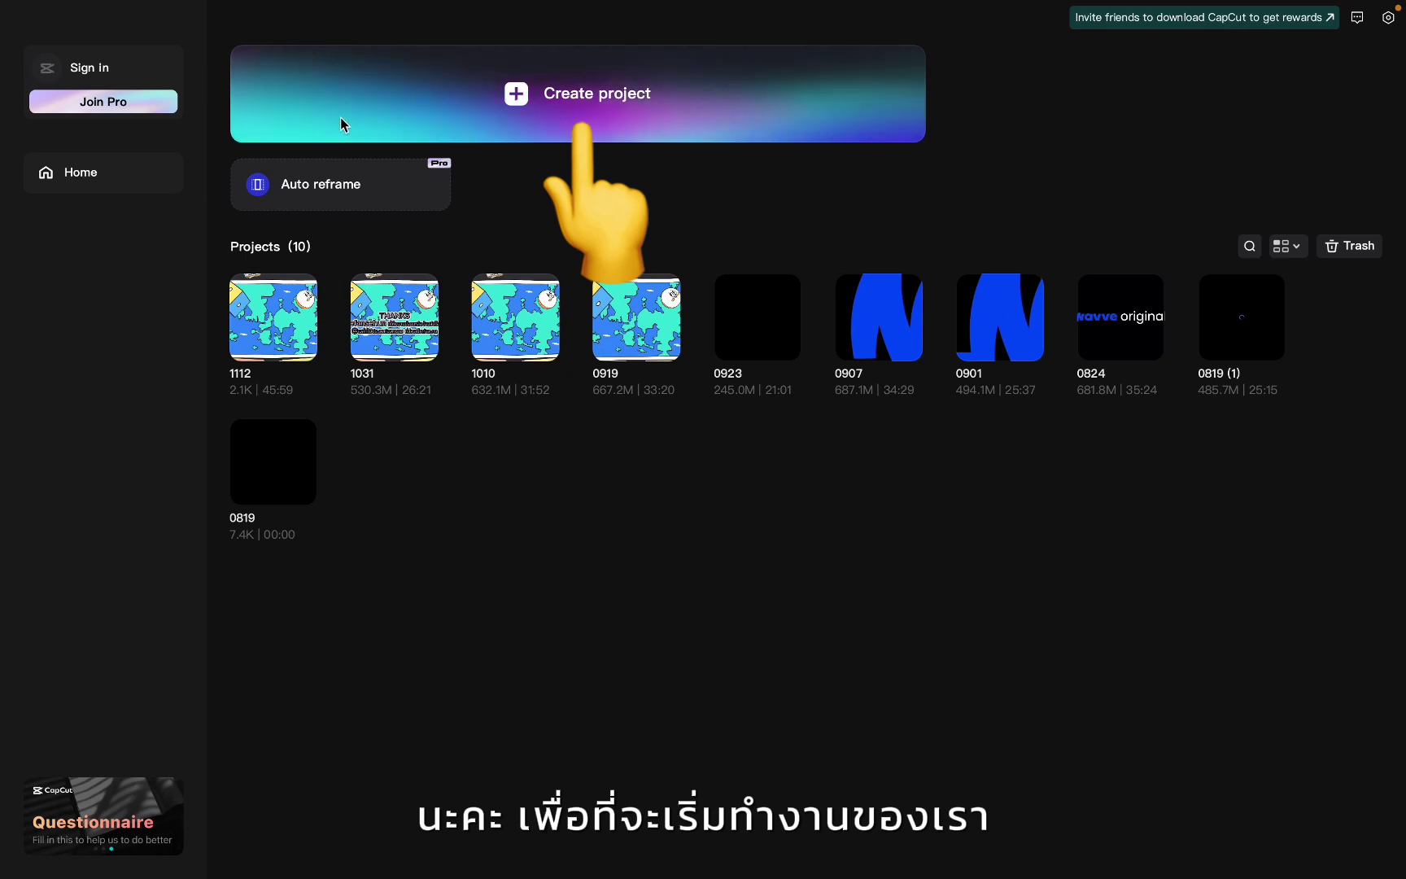
click(537, 98)
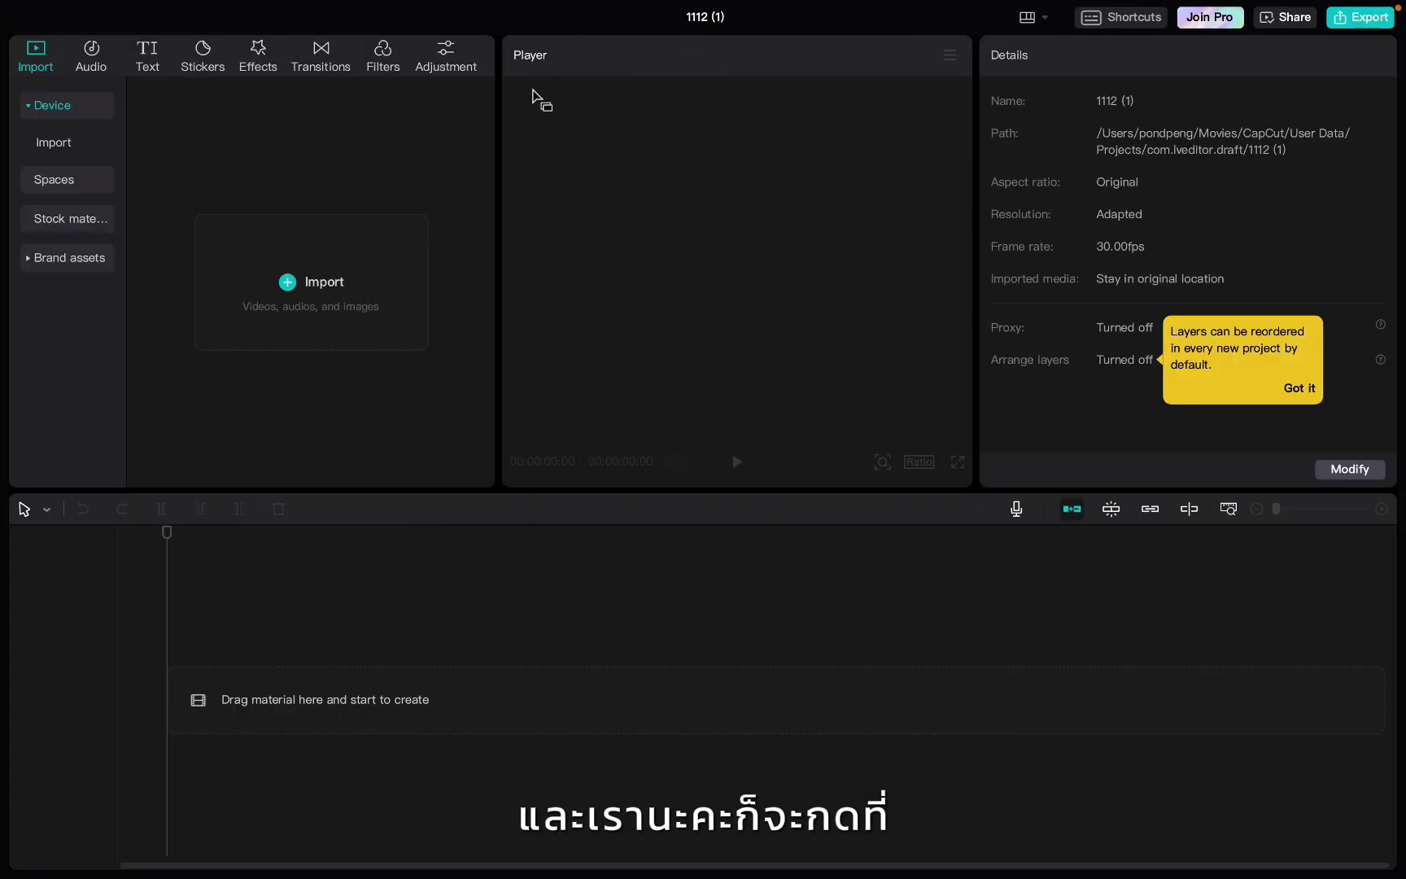
Step: Import EXO's Ladder S4E9 (NO SUBS).mp4 and place it on the main track at the start of the timeline
click(288, 284)
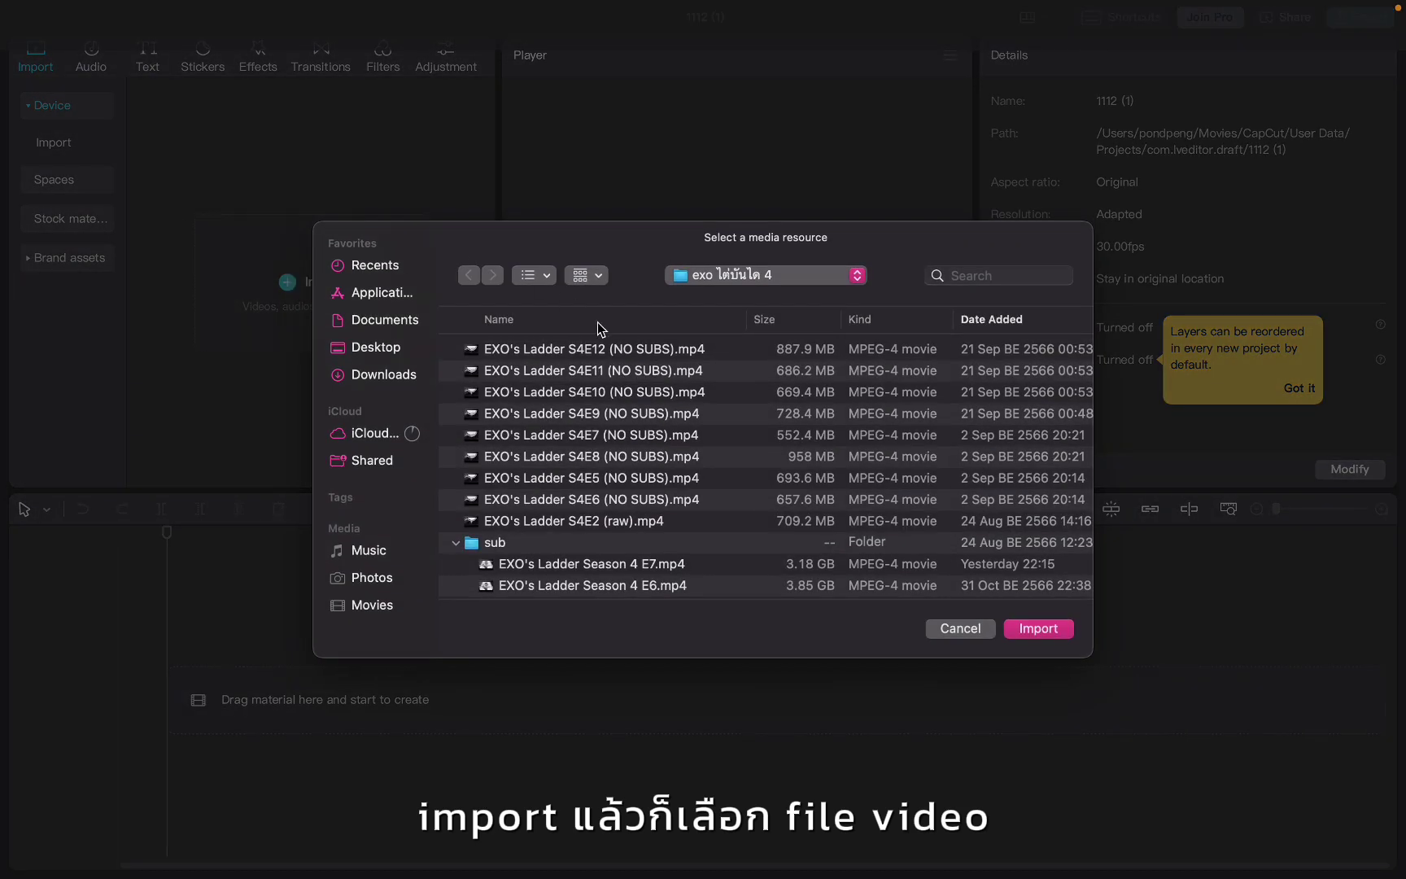
scroll(618, 439, up, 2)
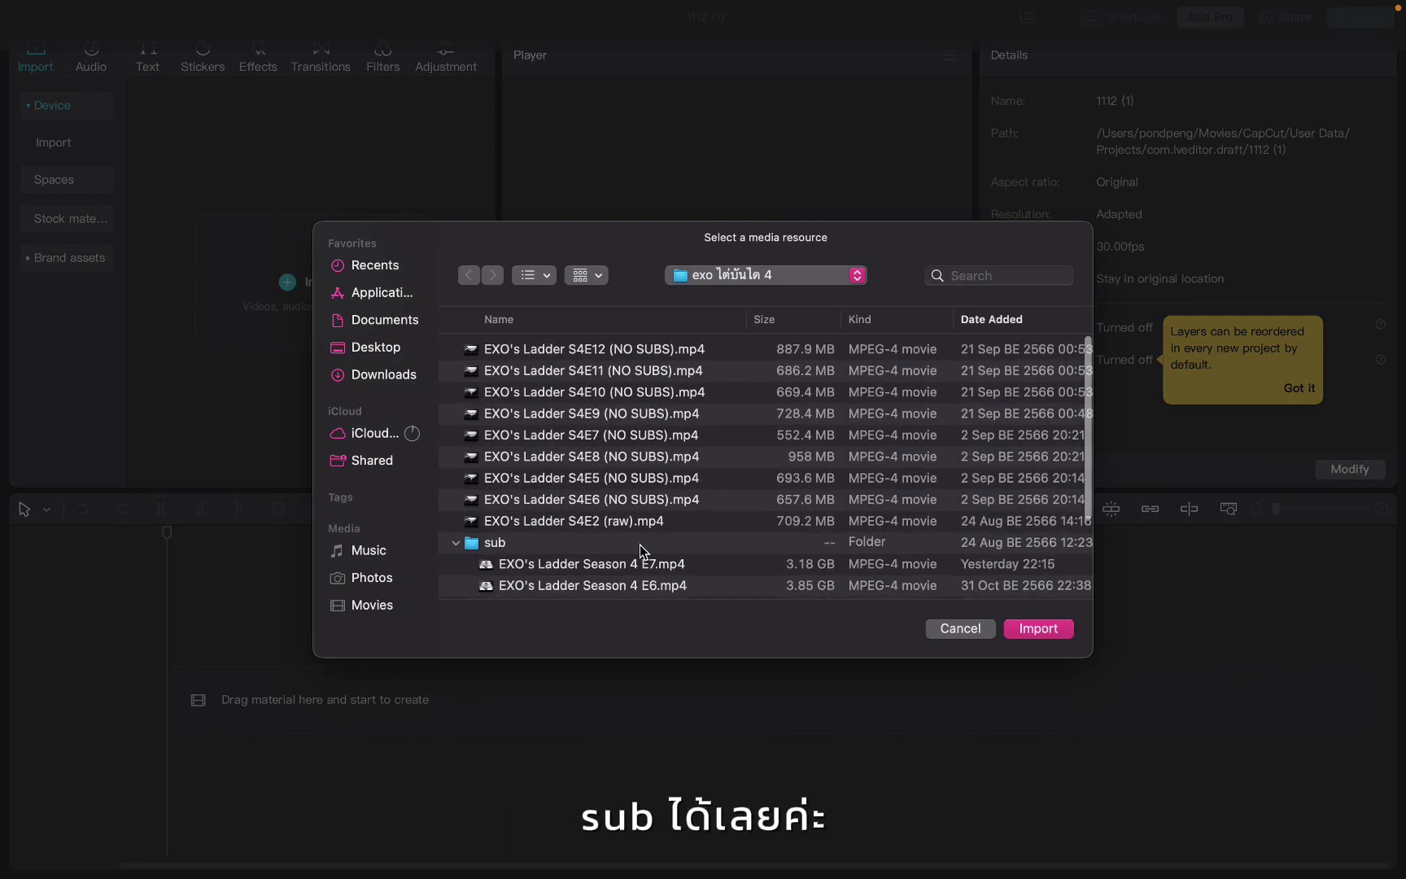
click(616, 415)
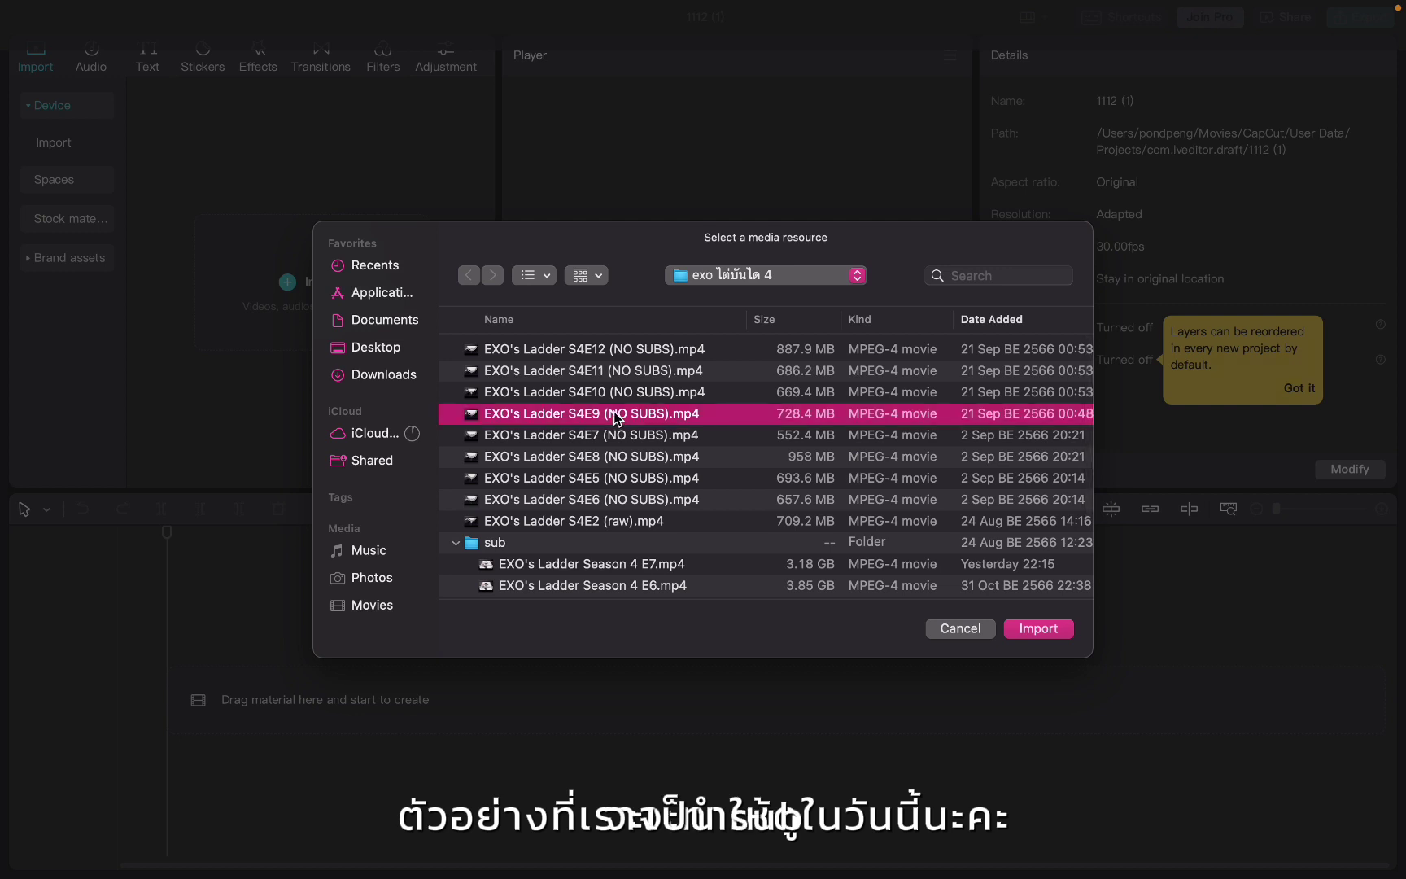
click(1036, 631)
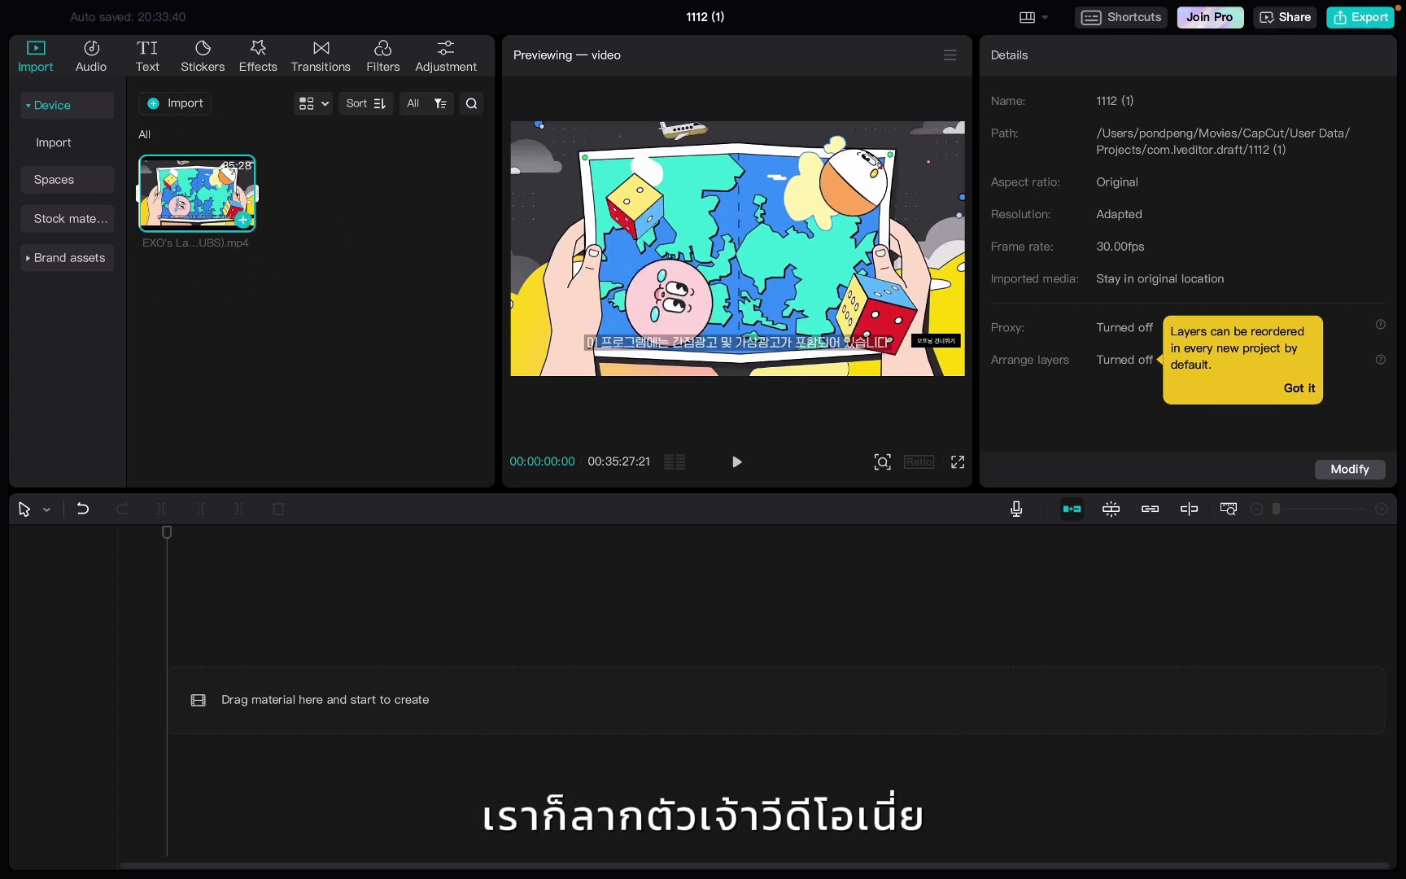
drag(204, 199, 177, 691)
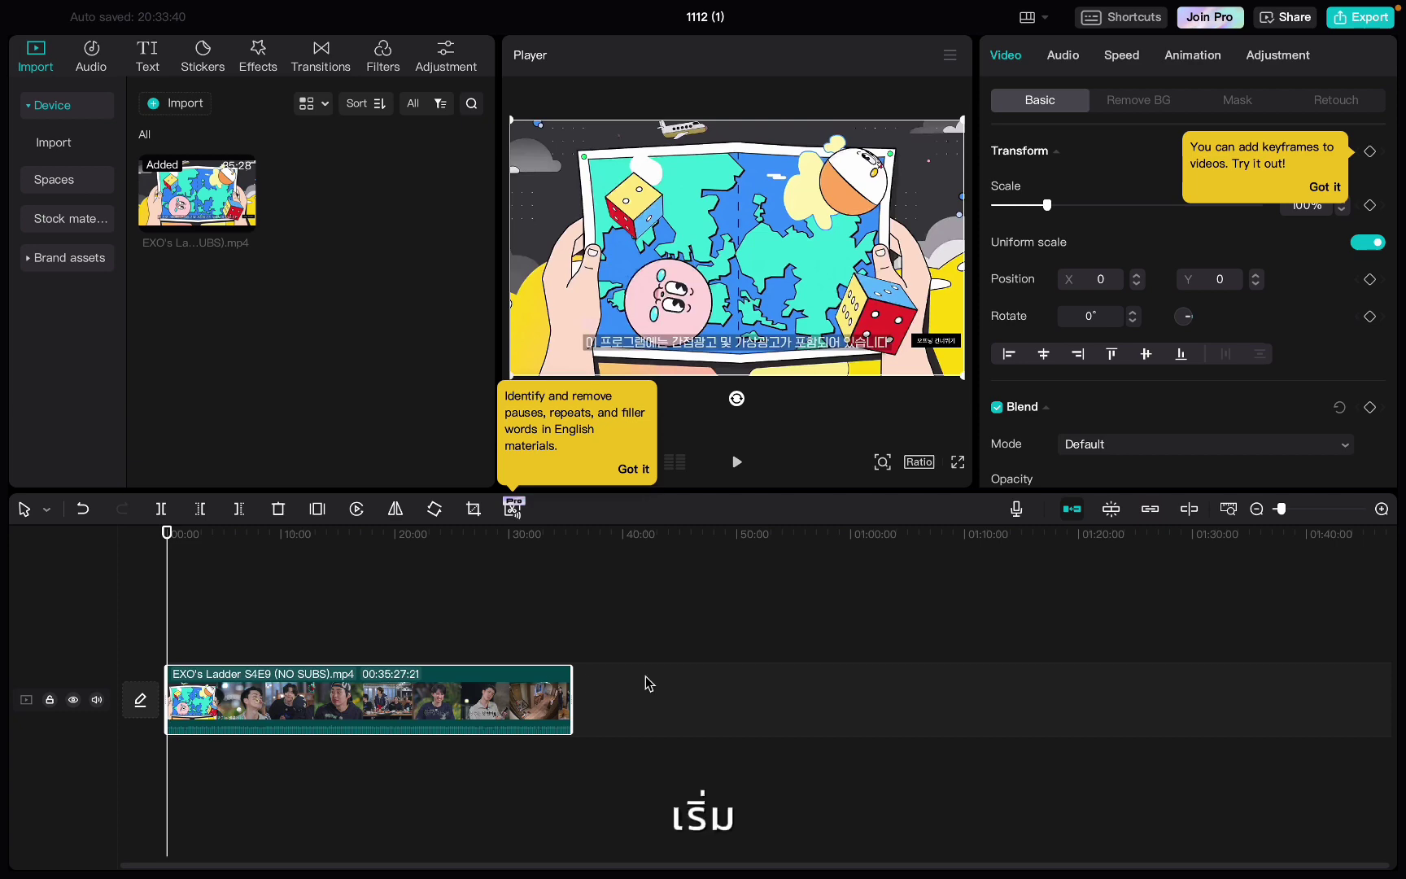
Step: Generate auto captions for the video with Korean as the spoken language
mouse_move(1284, 514)
mouse_down()
mouse_move(1351, 513)
mouse_move(1283, 517)
mouse_up()
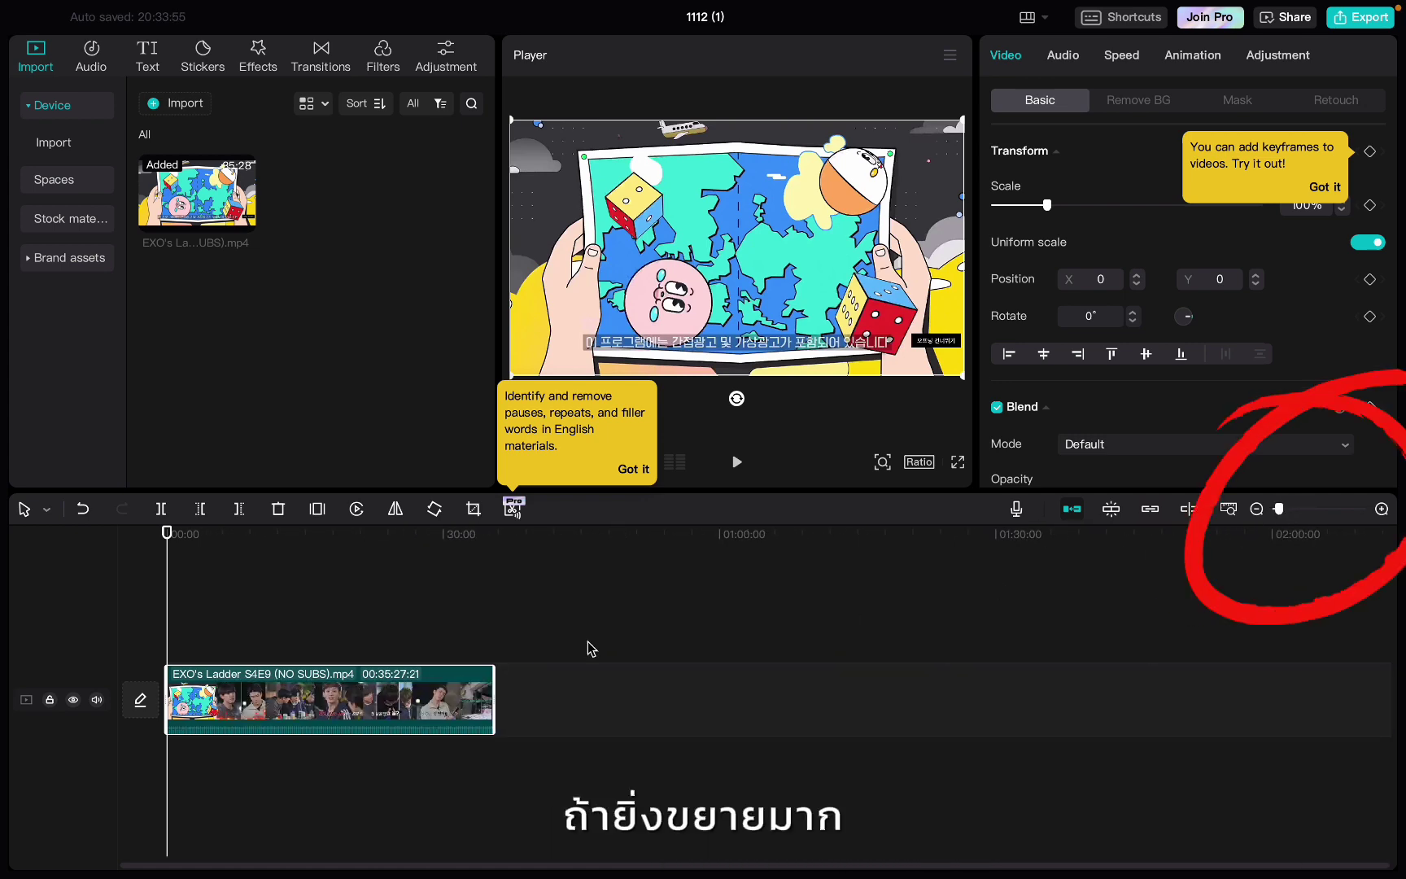
drag(413, 727, 415, 724)
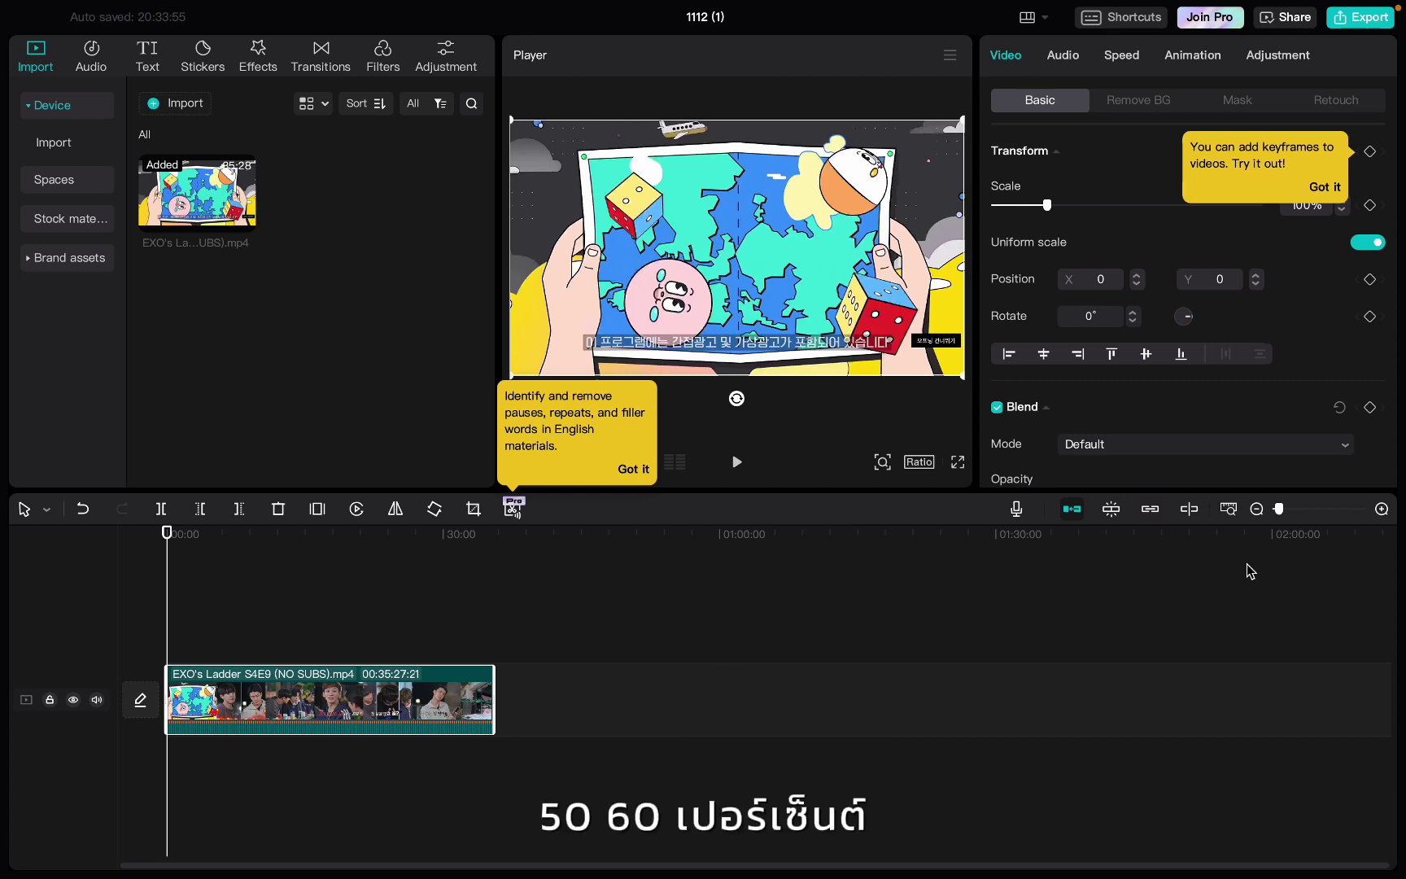
click(1297, 510)
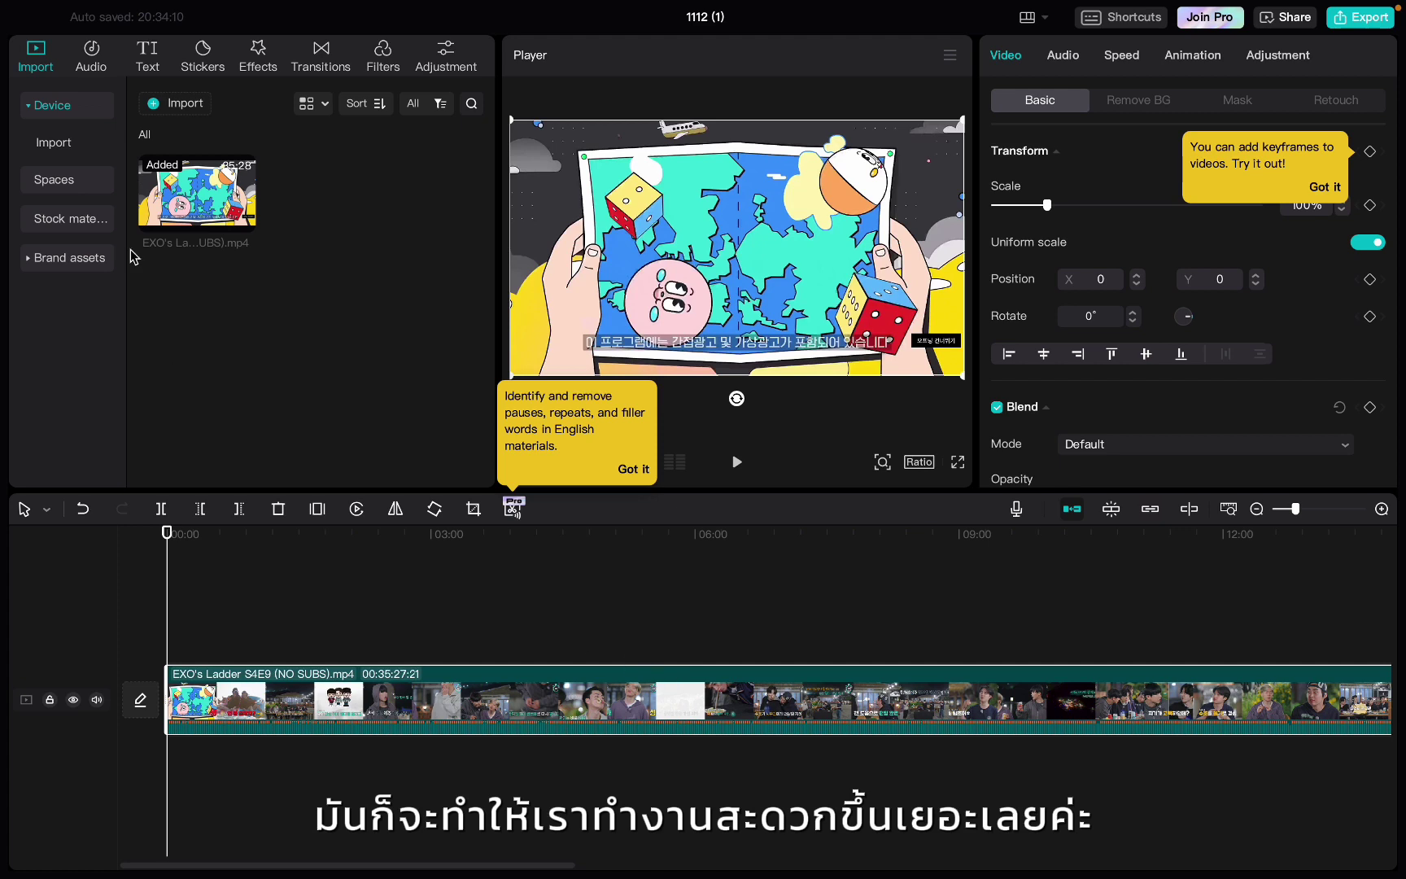
click(151, 58)
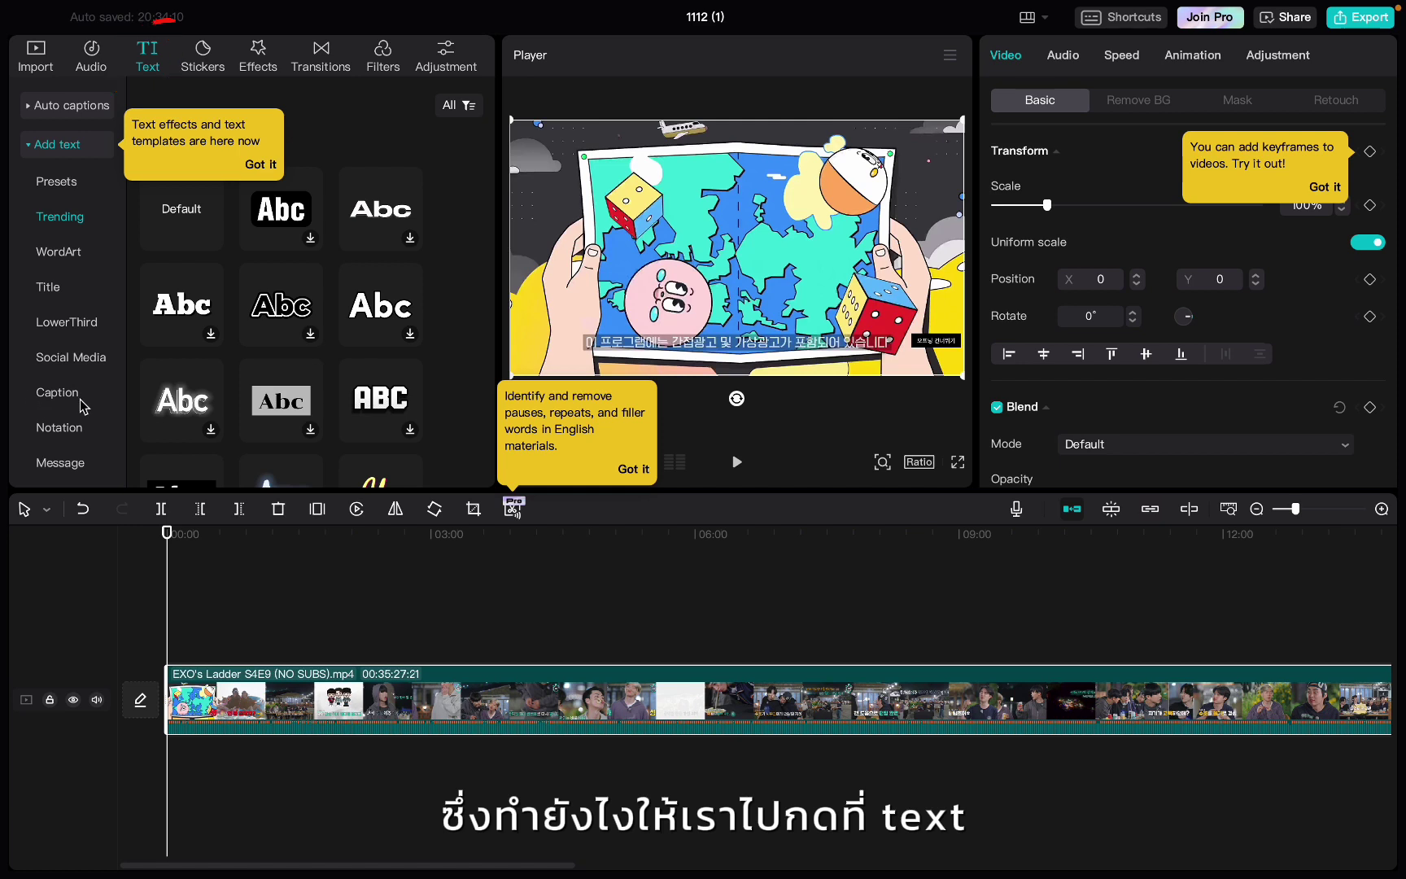
click(50, 144)
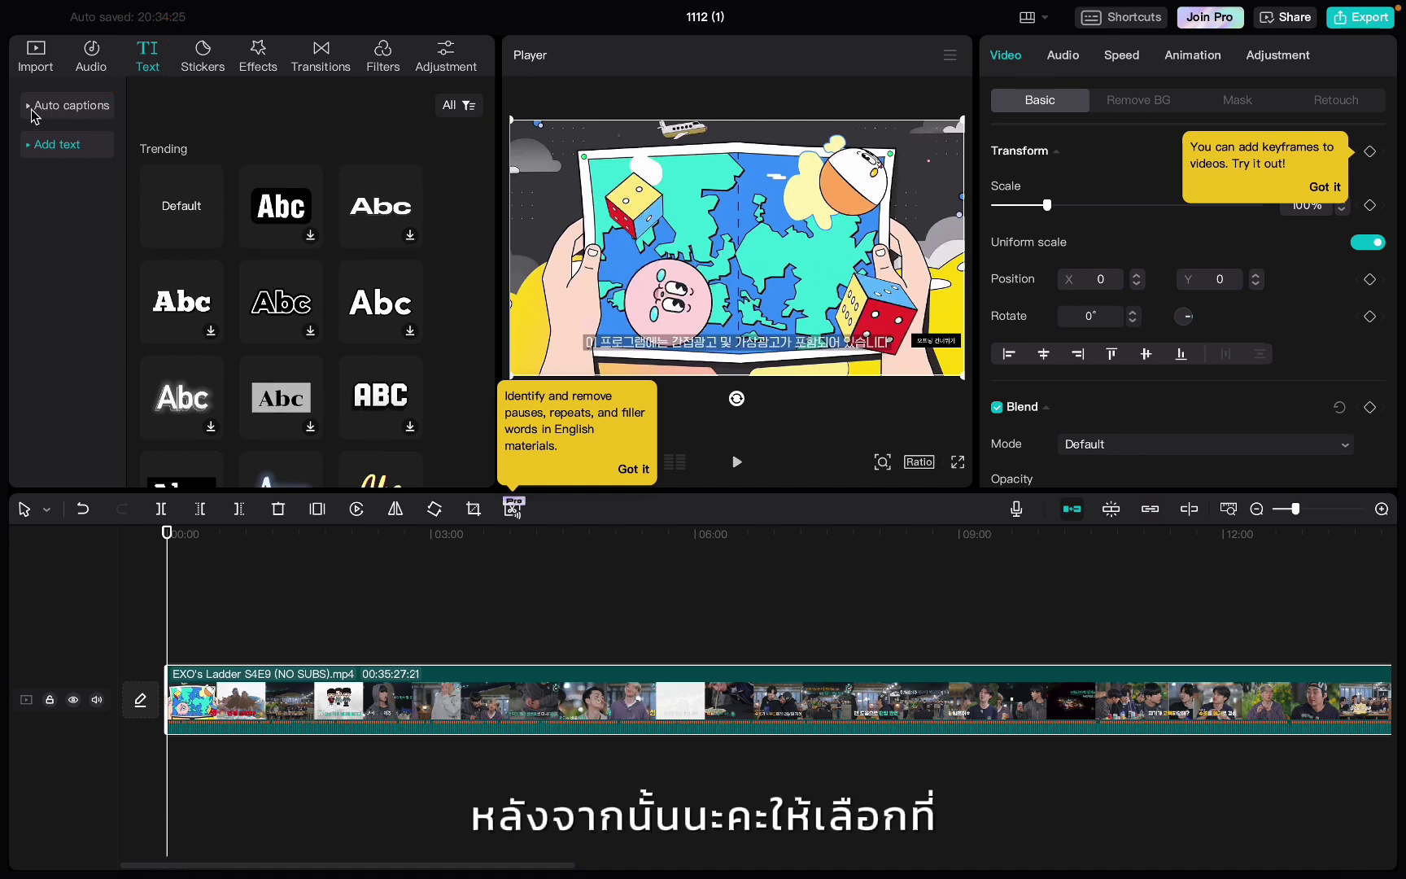
click(31, 114)
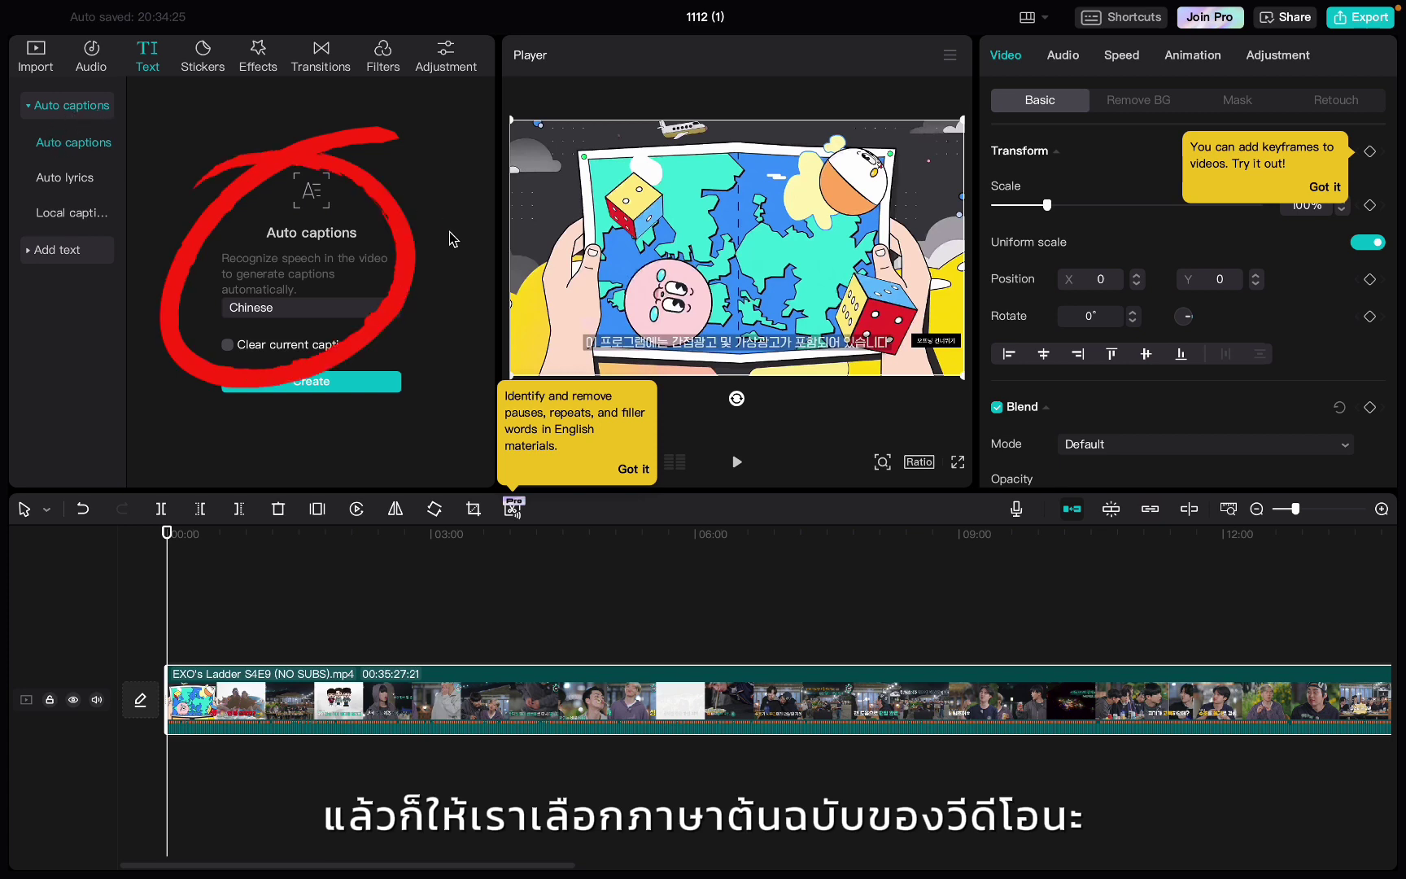
click(340, 310)
scroll(336, 436, down, 3)
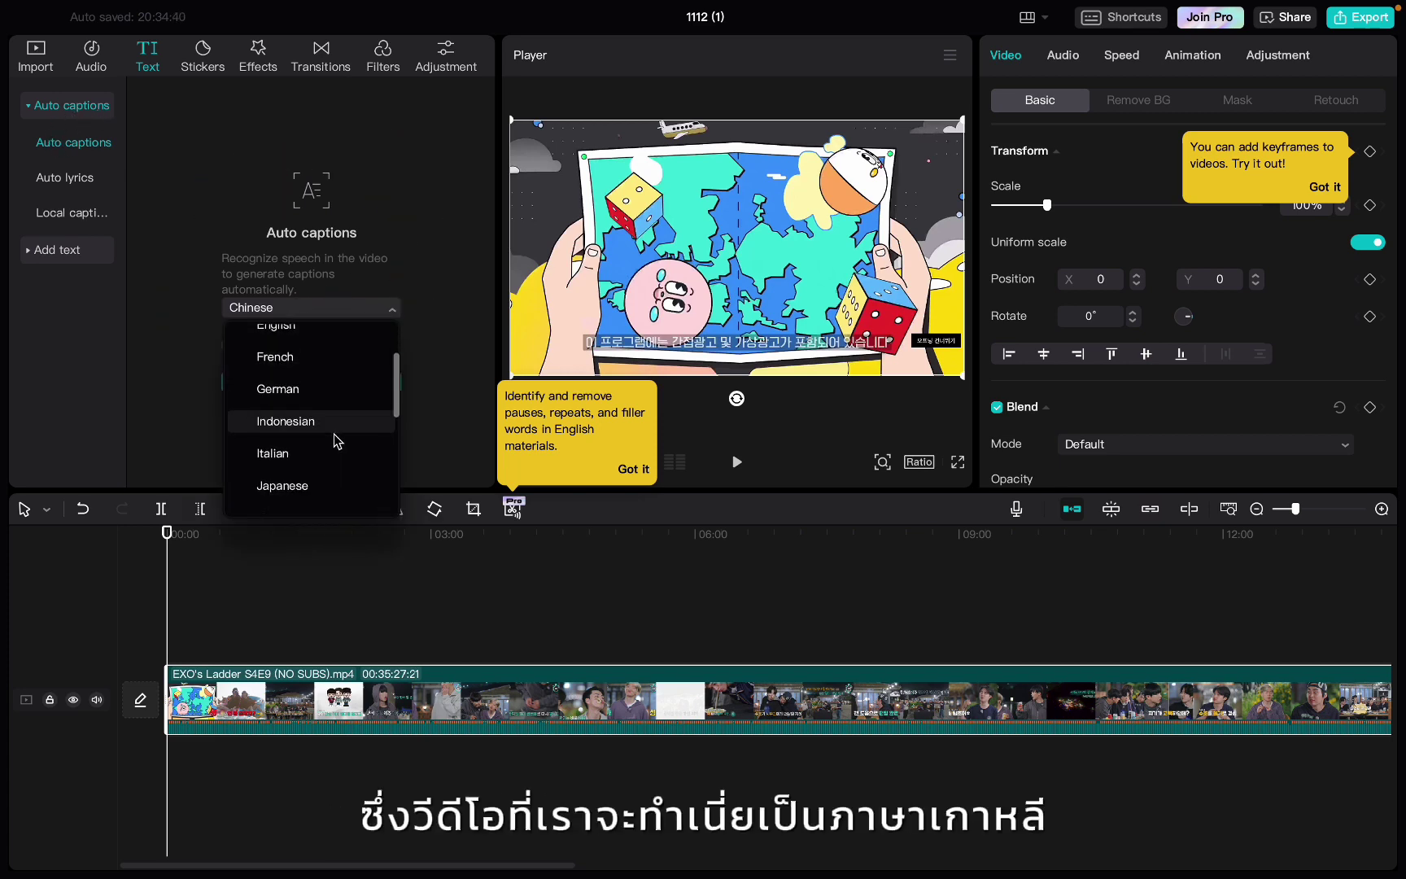
scroll(337, 441, down, 1)
click(298, 445)
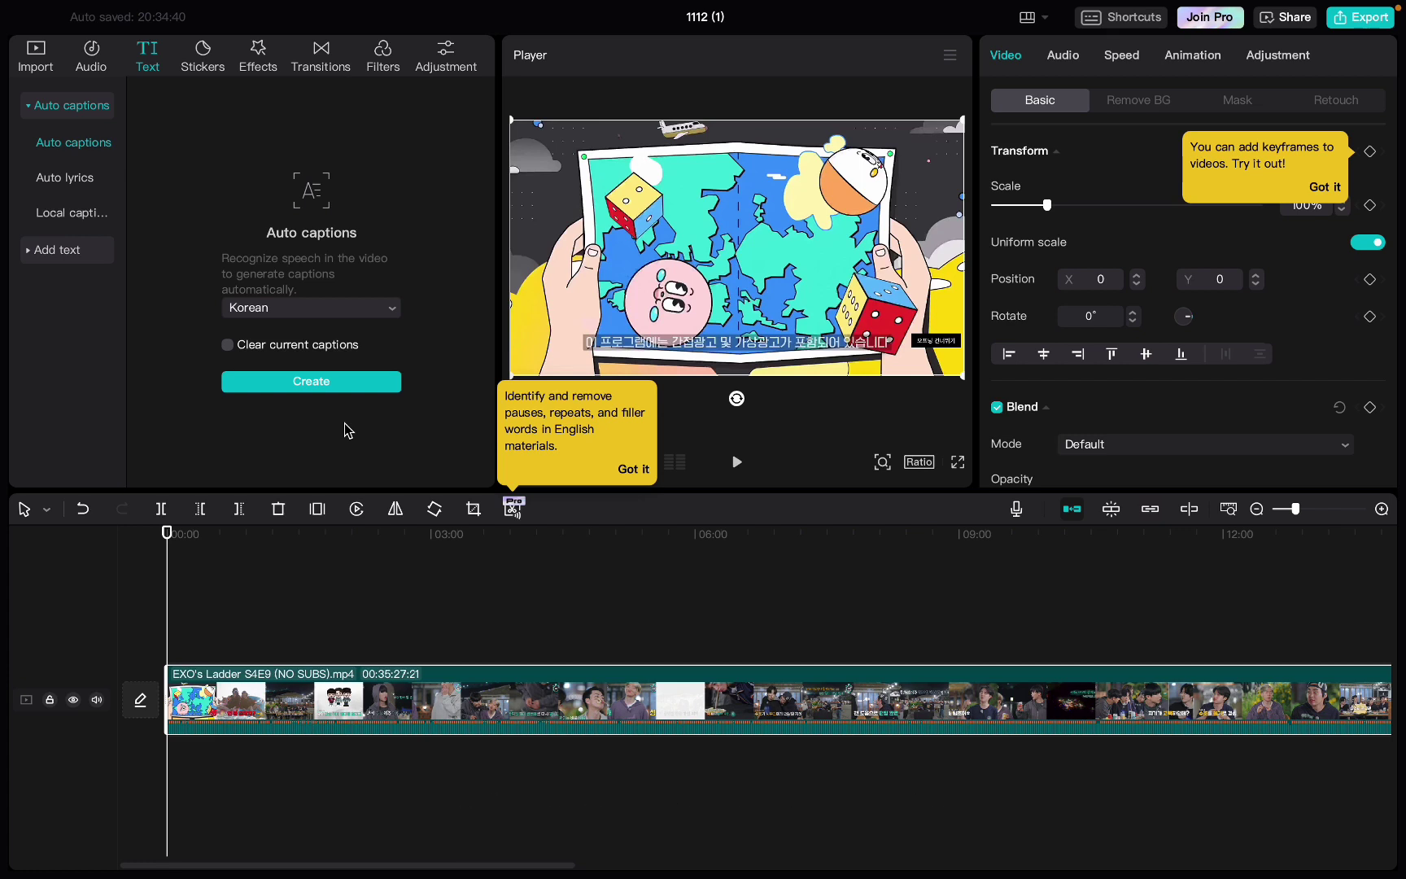
click(305, 382)
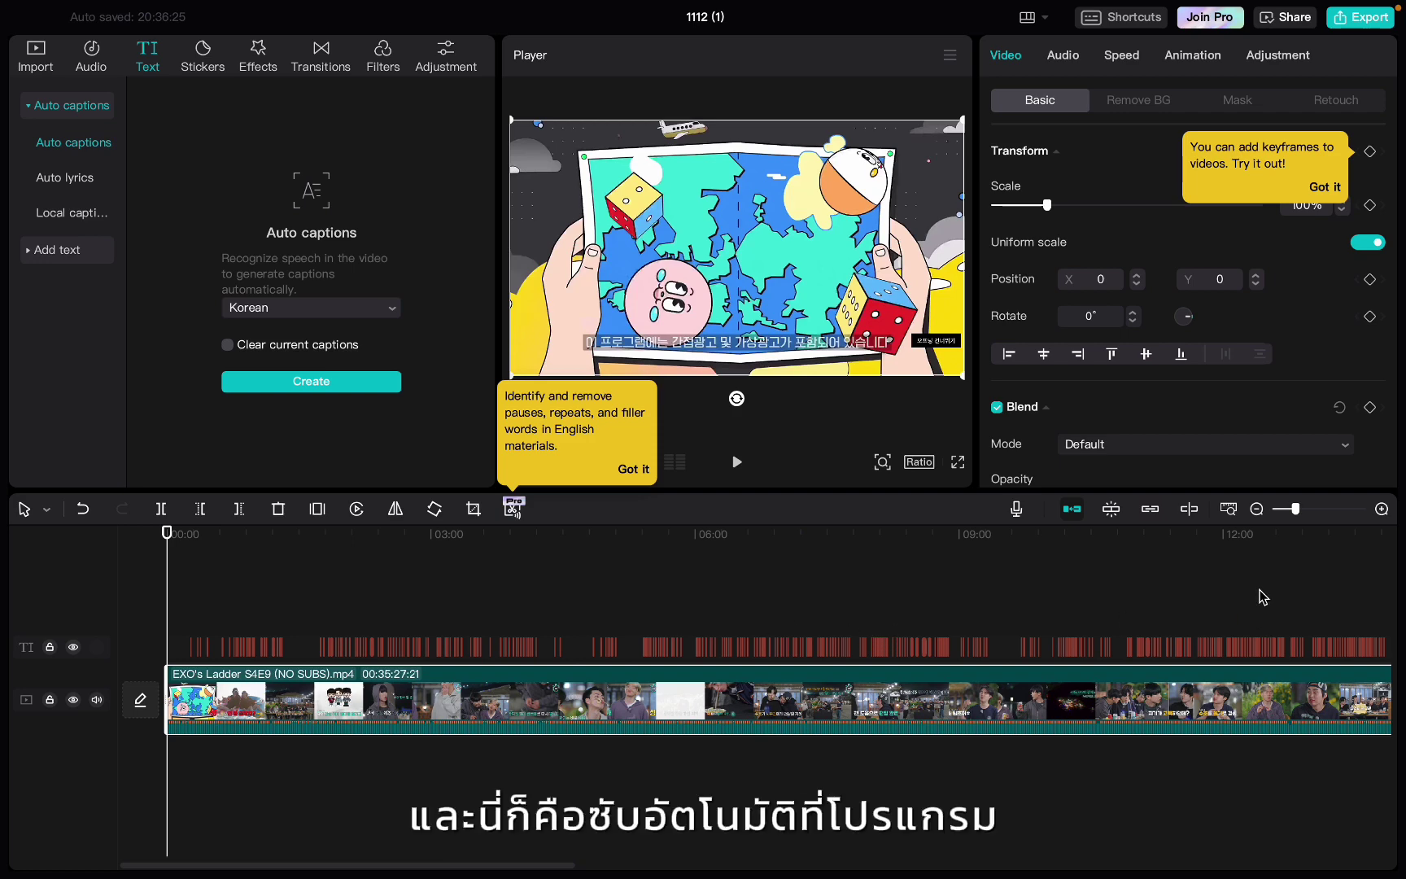
Step: Review the text and timing of the generated Korean captions against the video frames in the first 30 seconds
click(1326, 512)
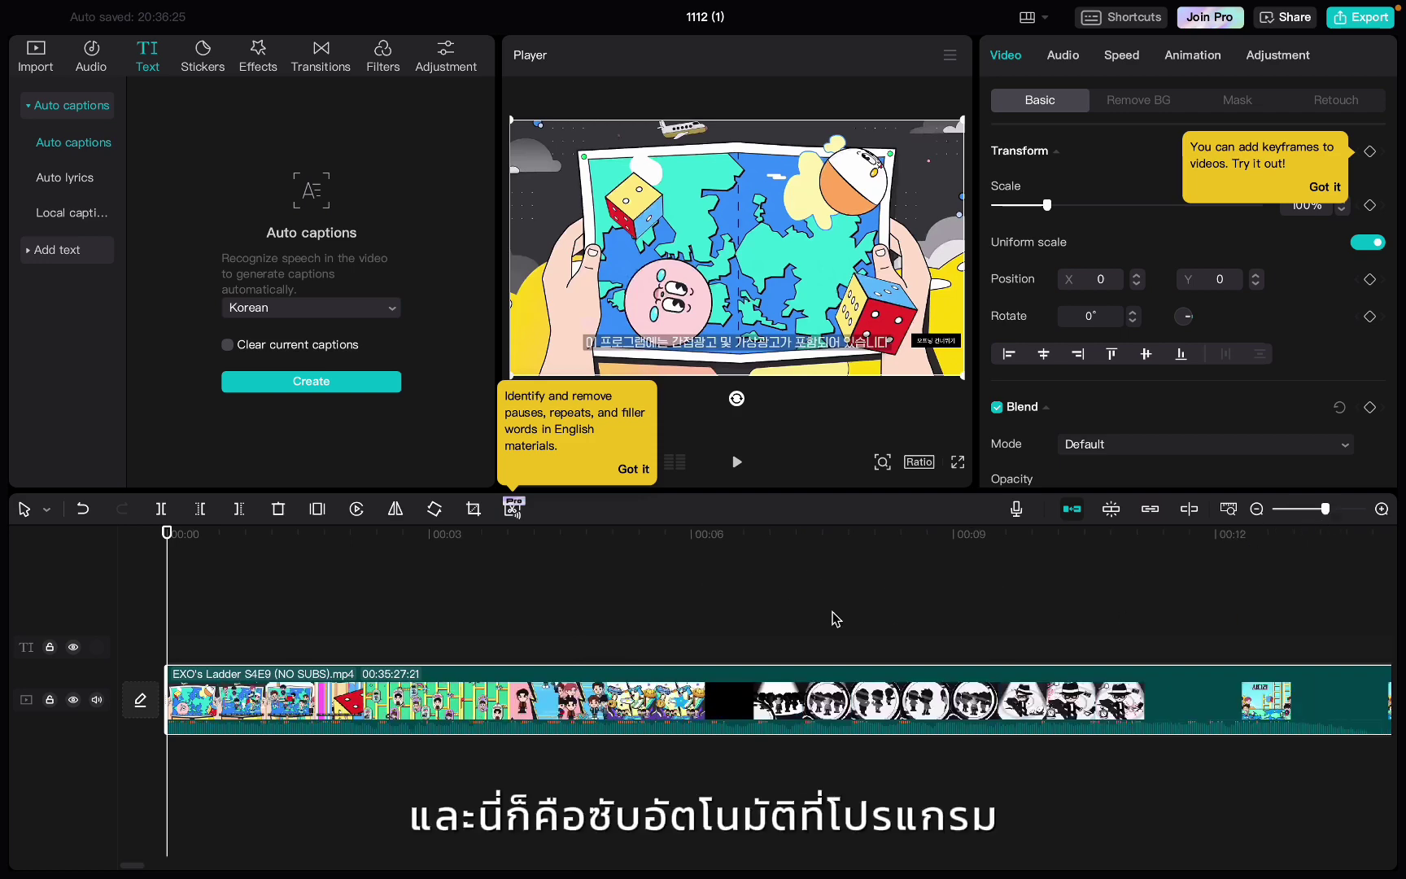
click(599, 622)
click(433, 621)
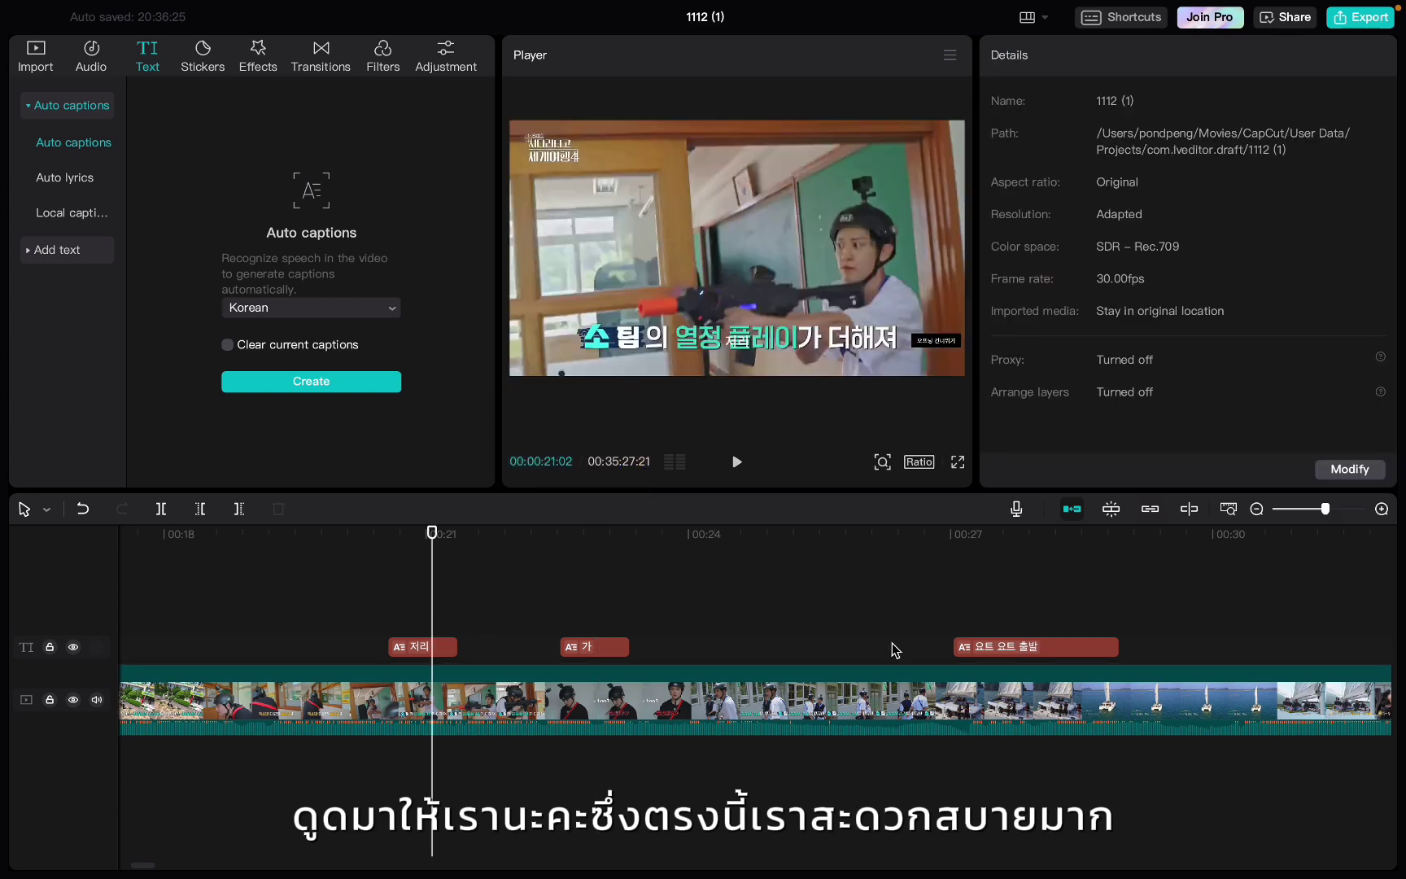
click(1020, 631)
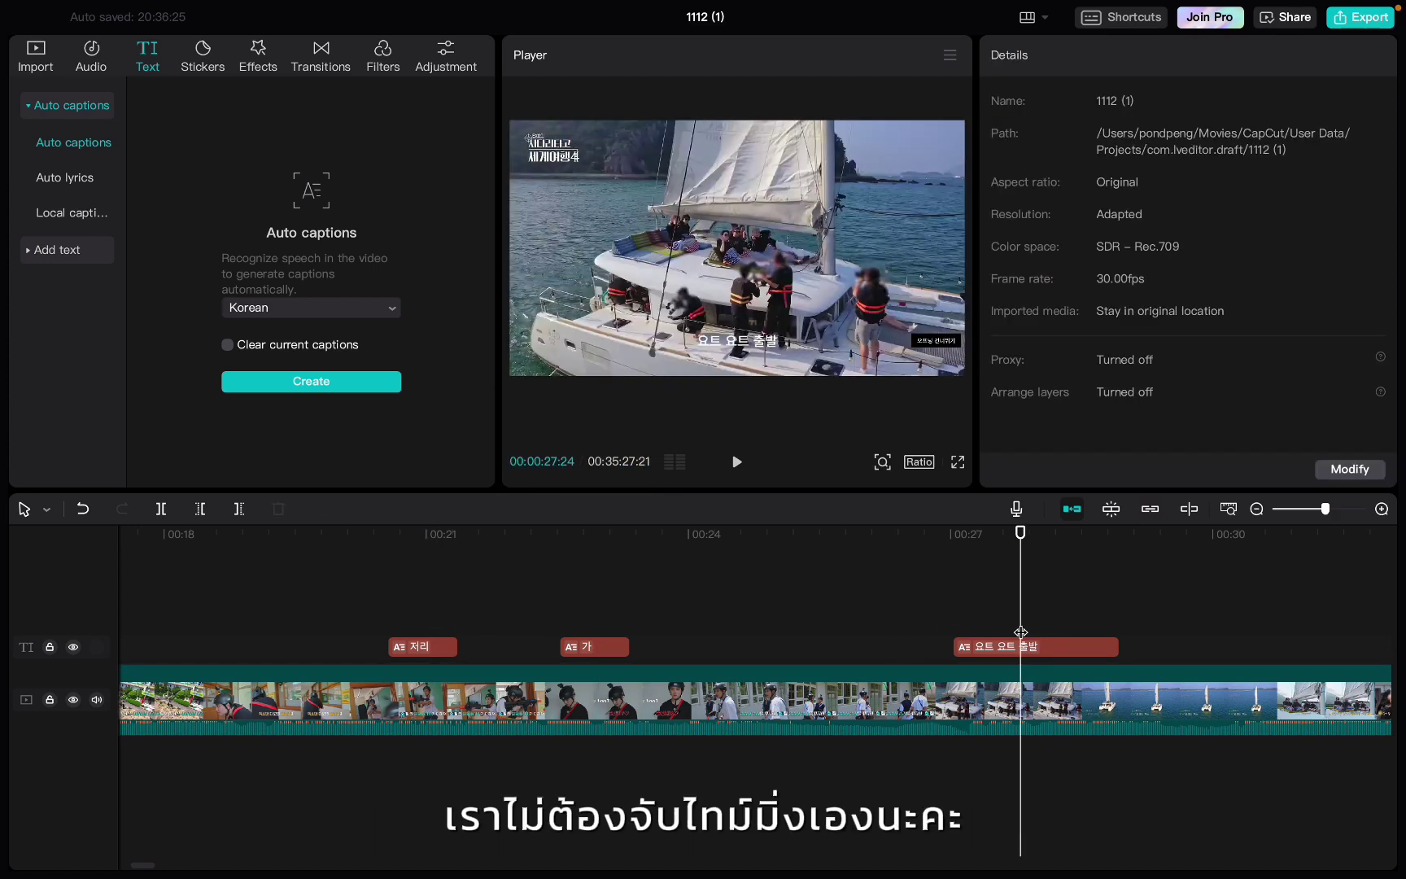
scroll(1021, 631, left, 15)
scroll(1021, 632, left, 4)
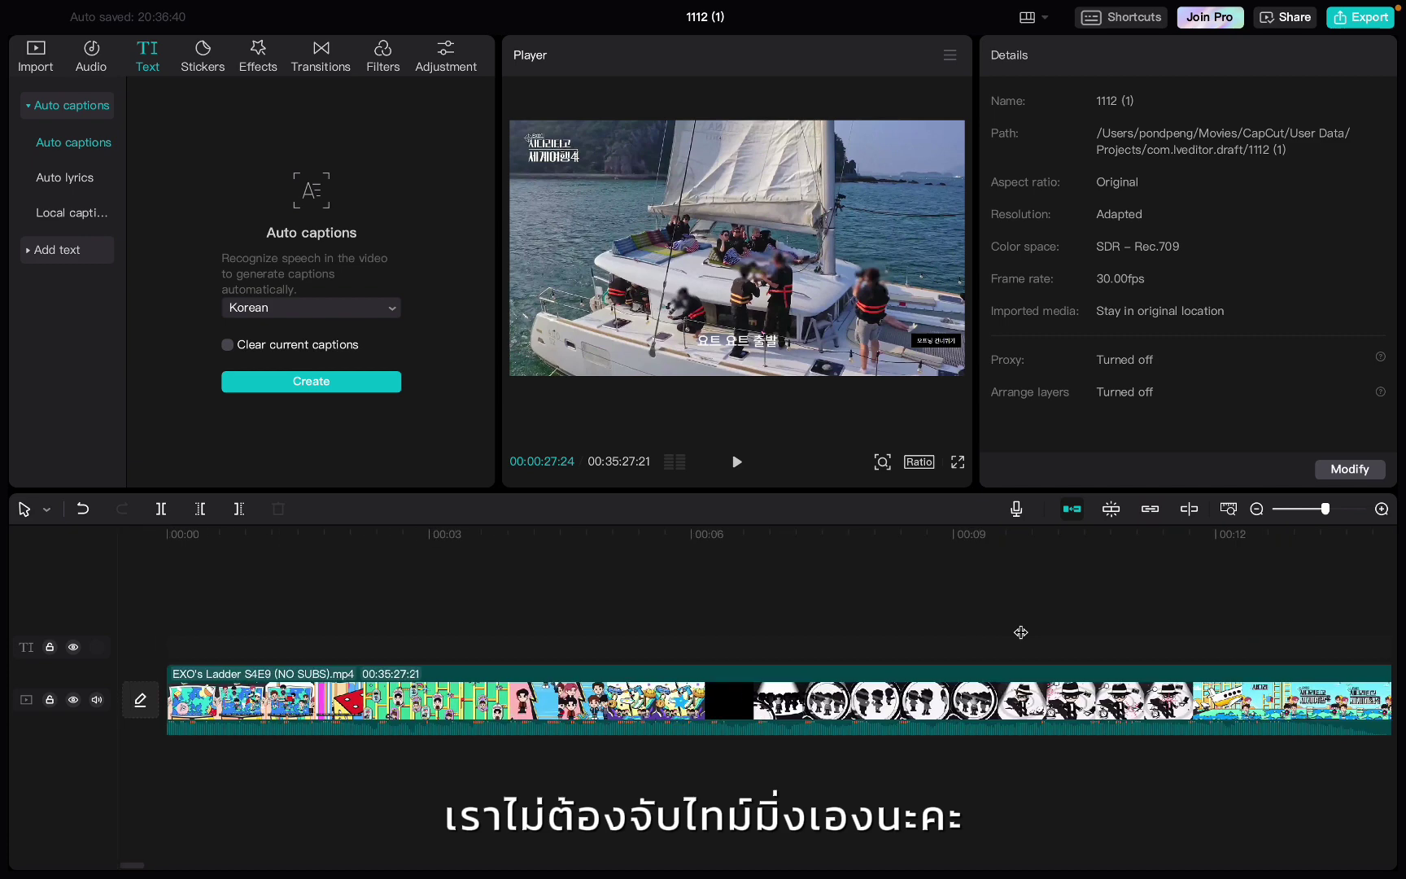
scroll(1021, 631, right, 10)
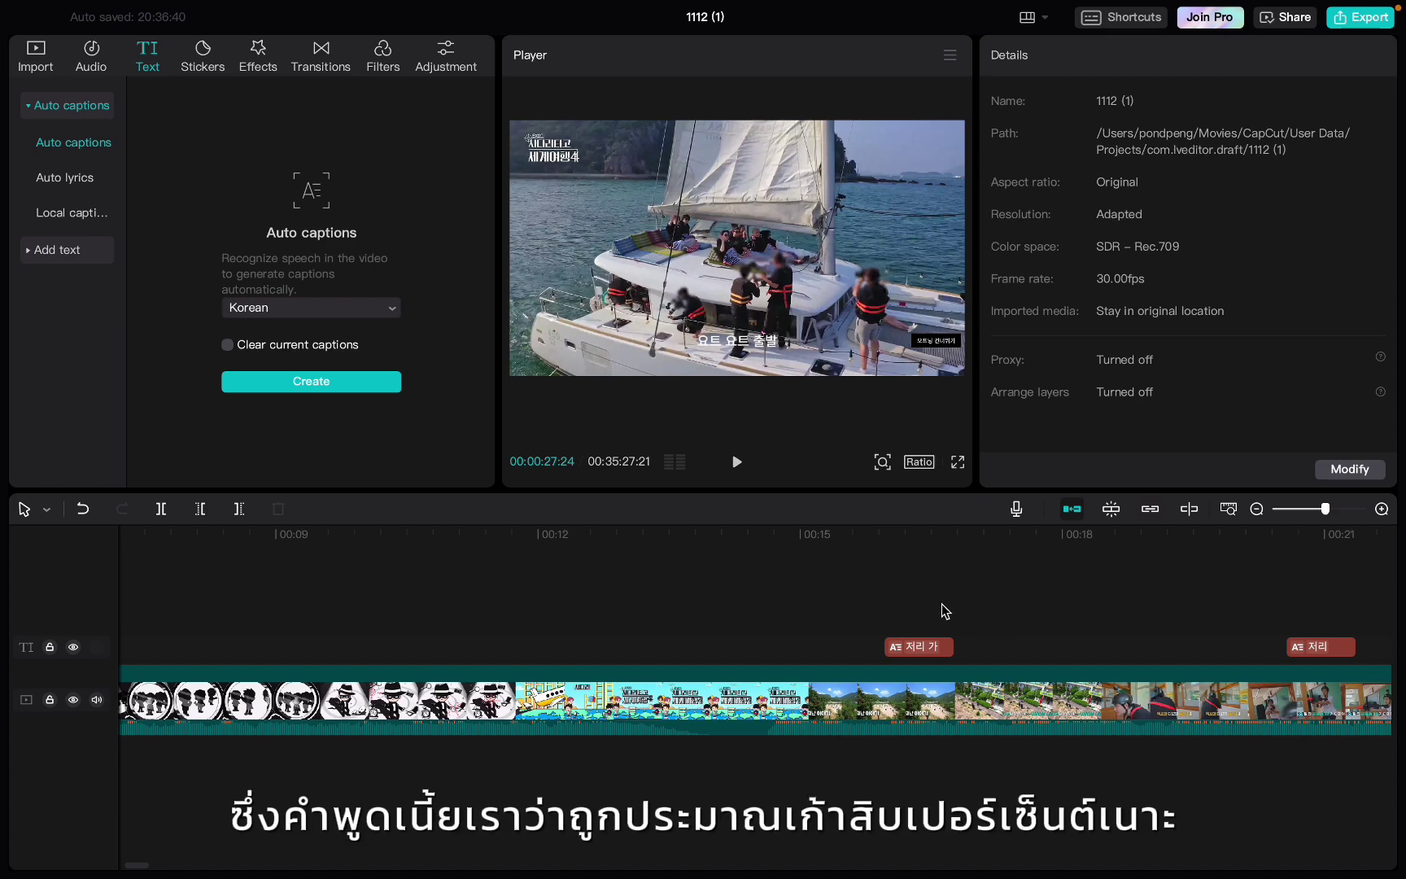
click(925, 623)
scroll(925, 624, right, 3)
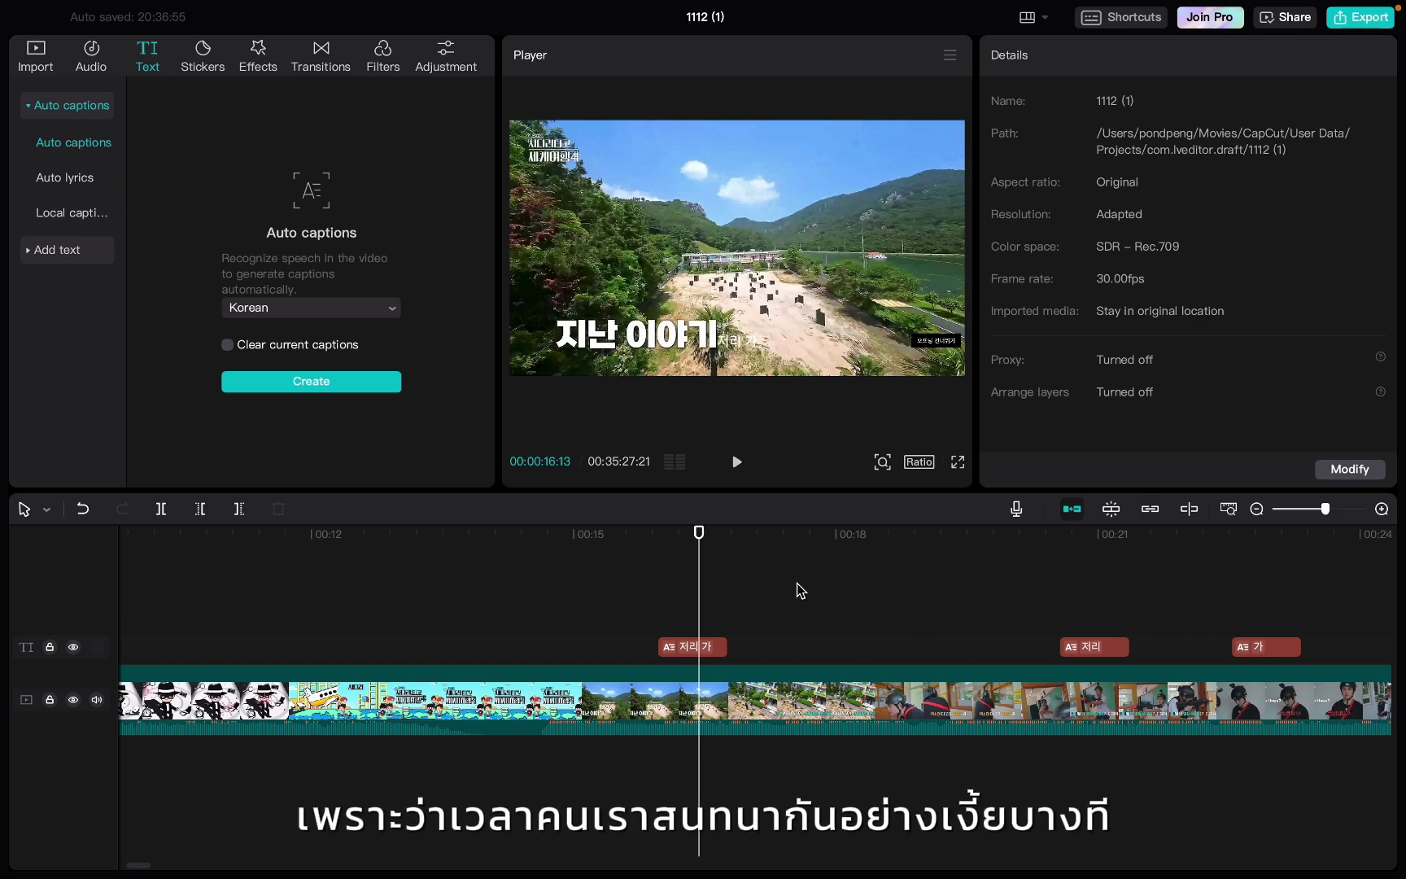
scroll(797, 587, right, 5)
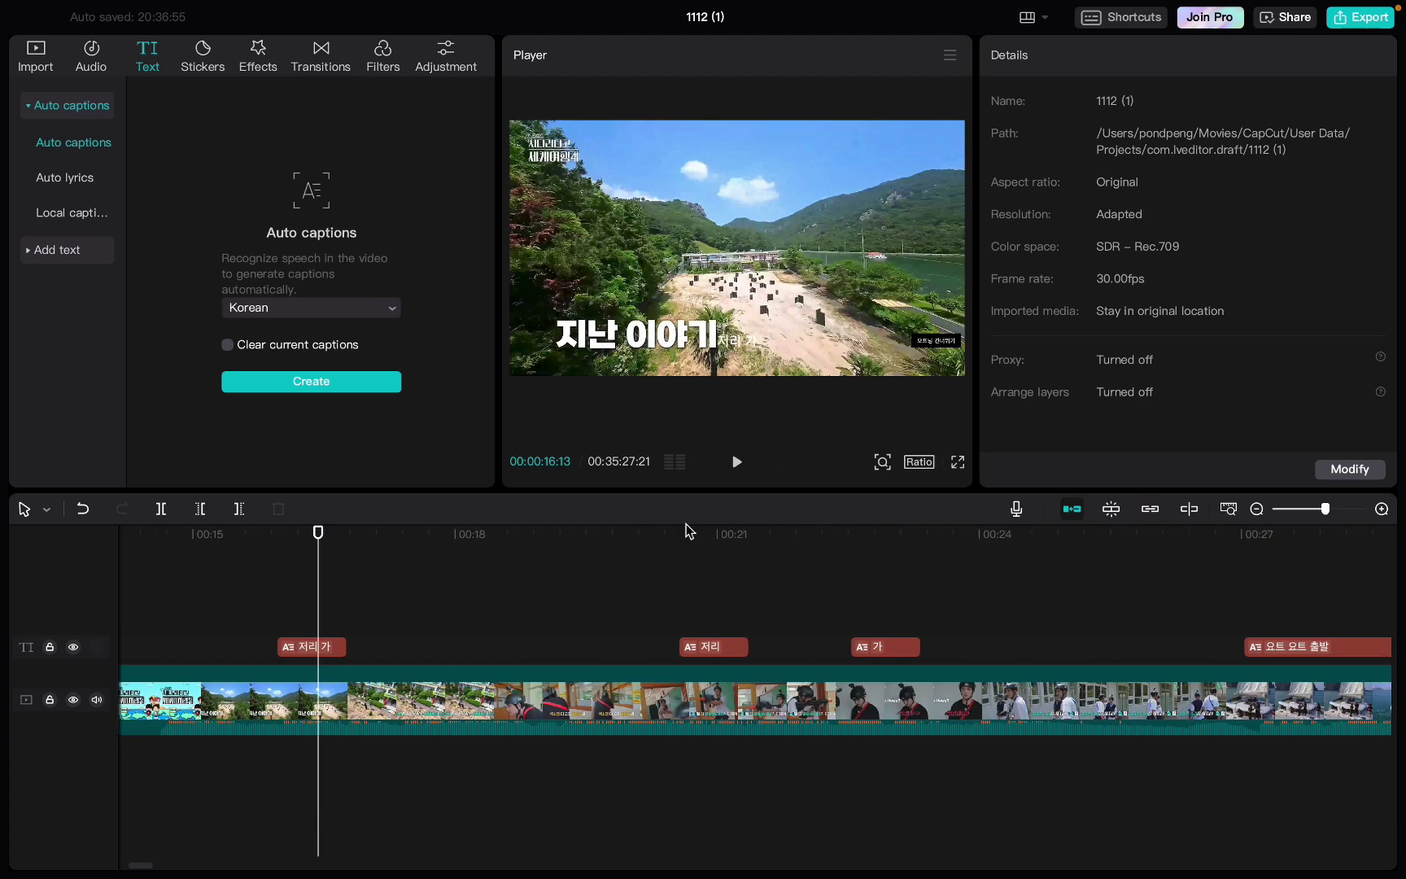
click(735, 345)
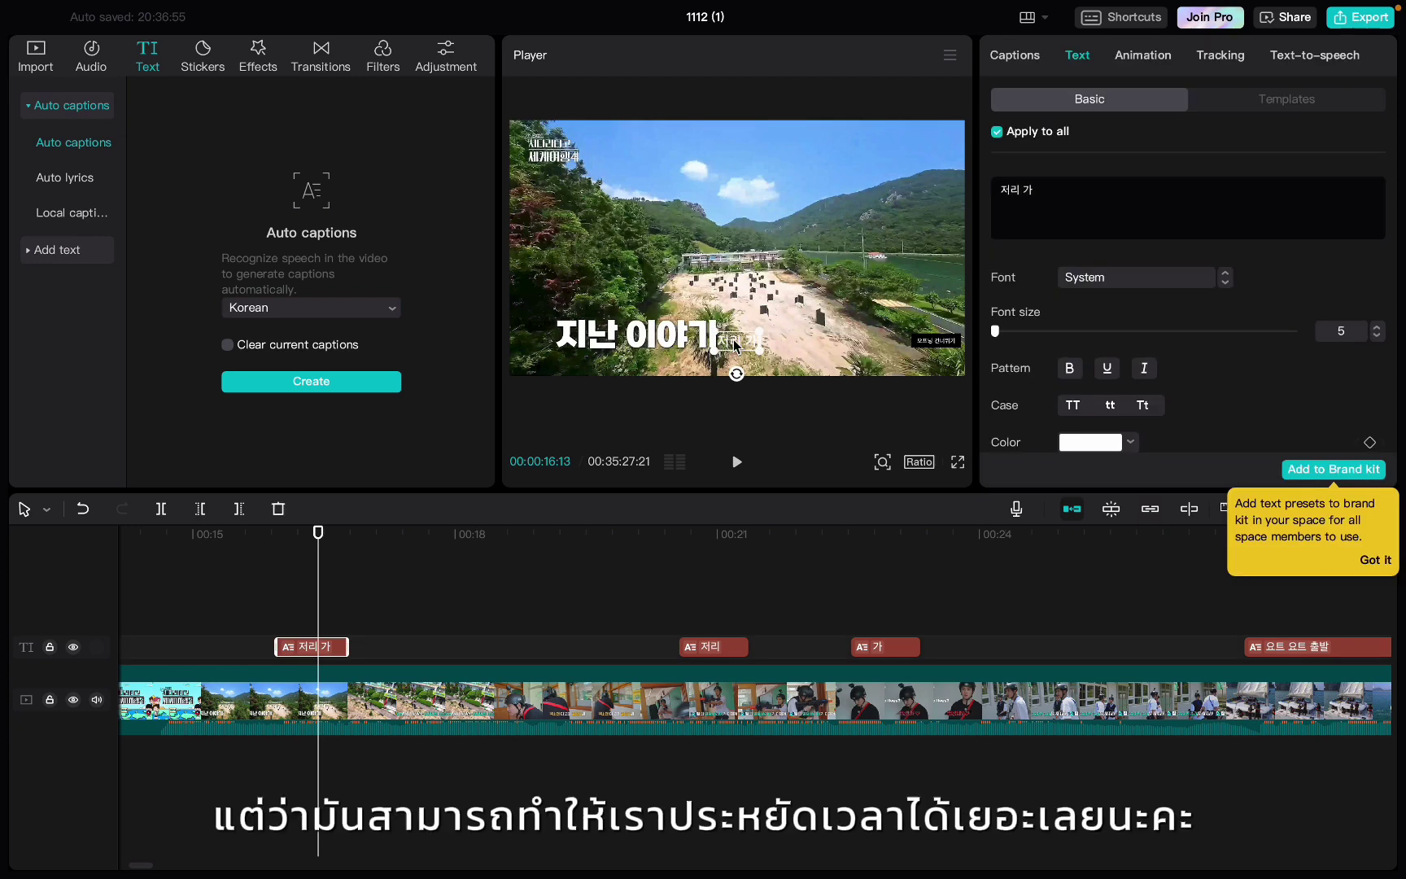
click(834, 615)
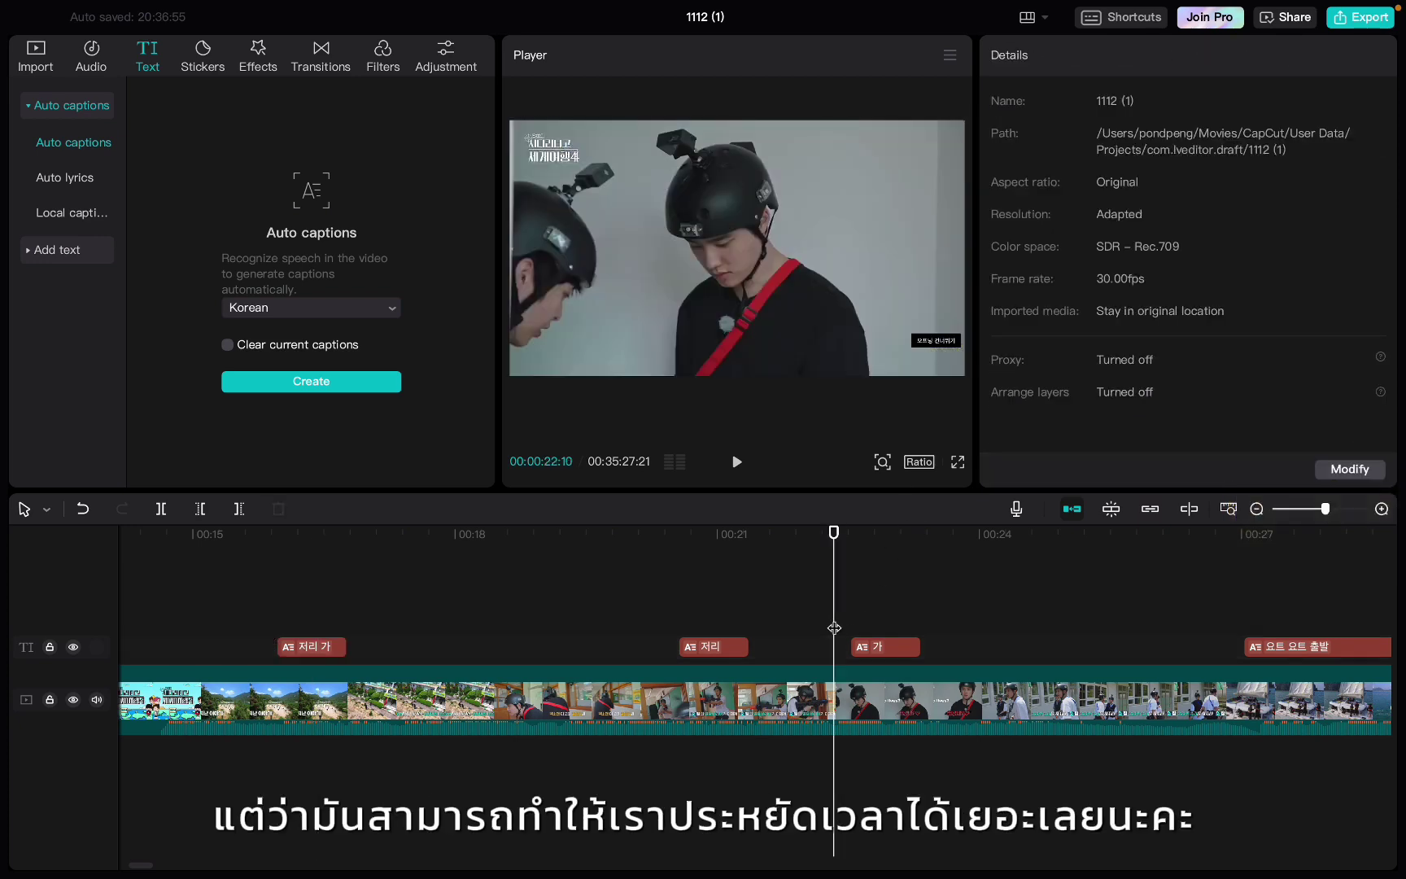
click(716, 614)
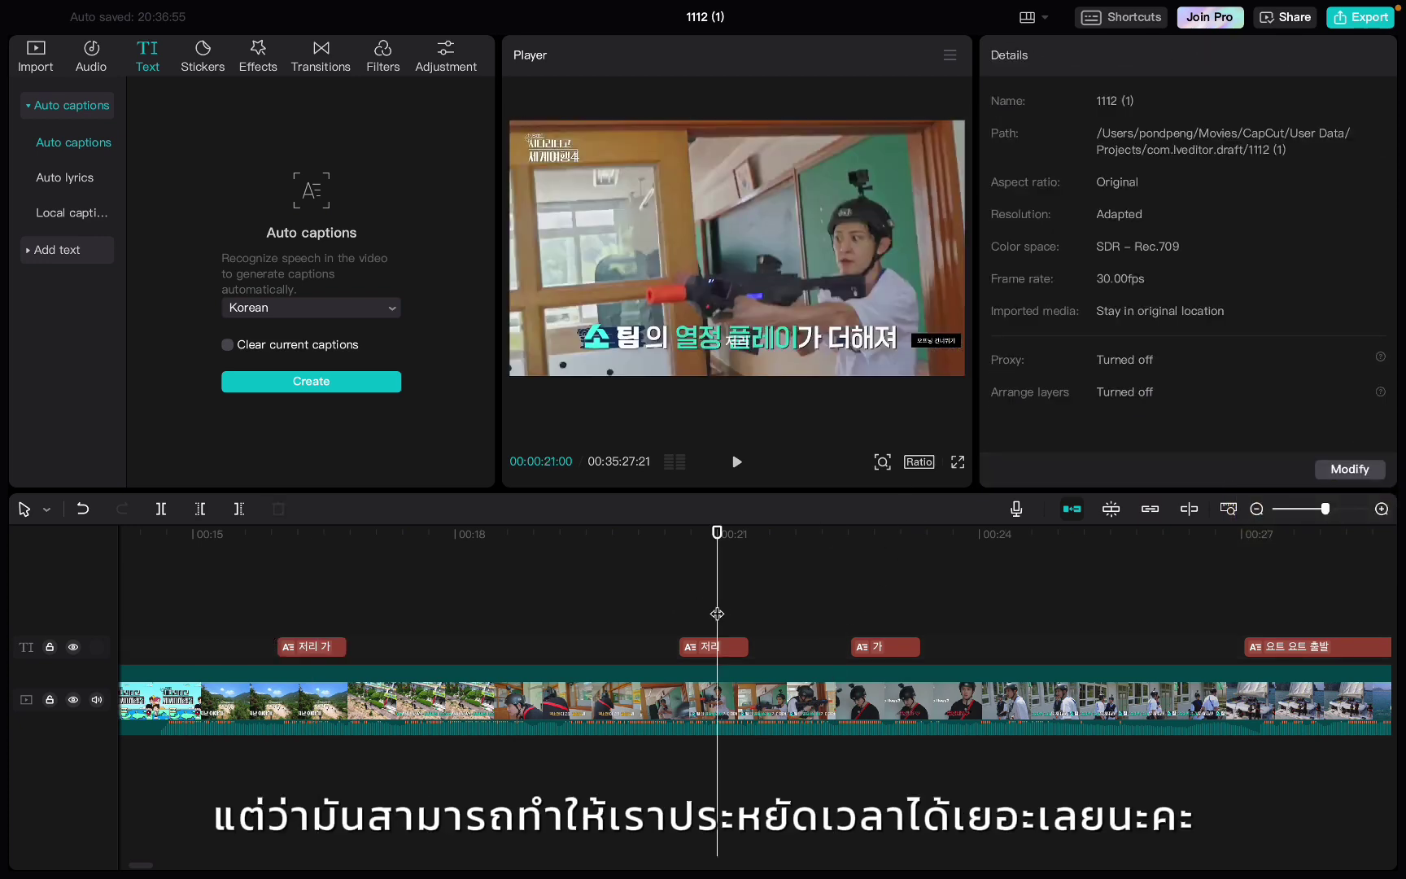
Step: Move the 저리 caption up to about the middle of the frame and check the position on the following captions
click(707, 642)
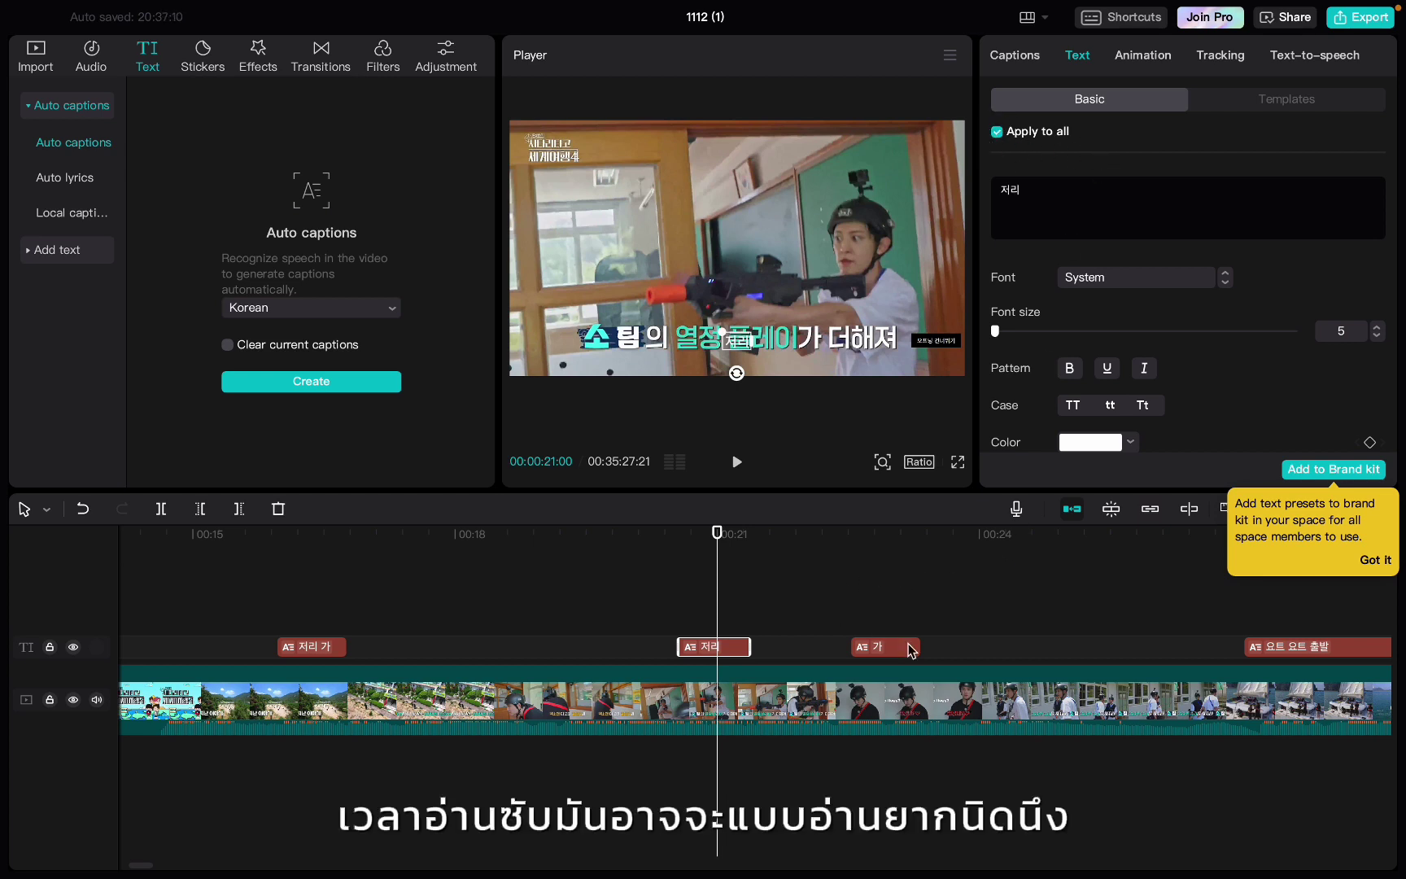
scroll(853, 645, right, 3)
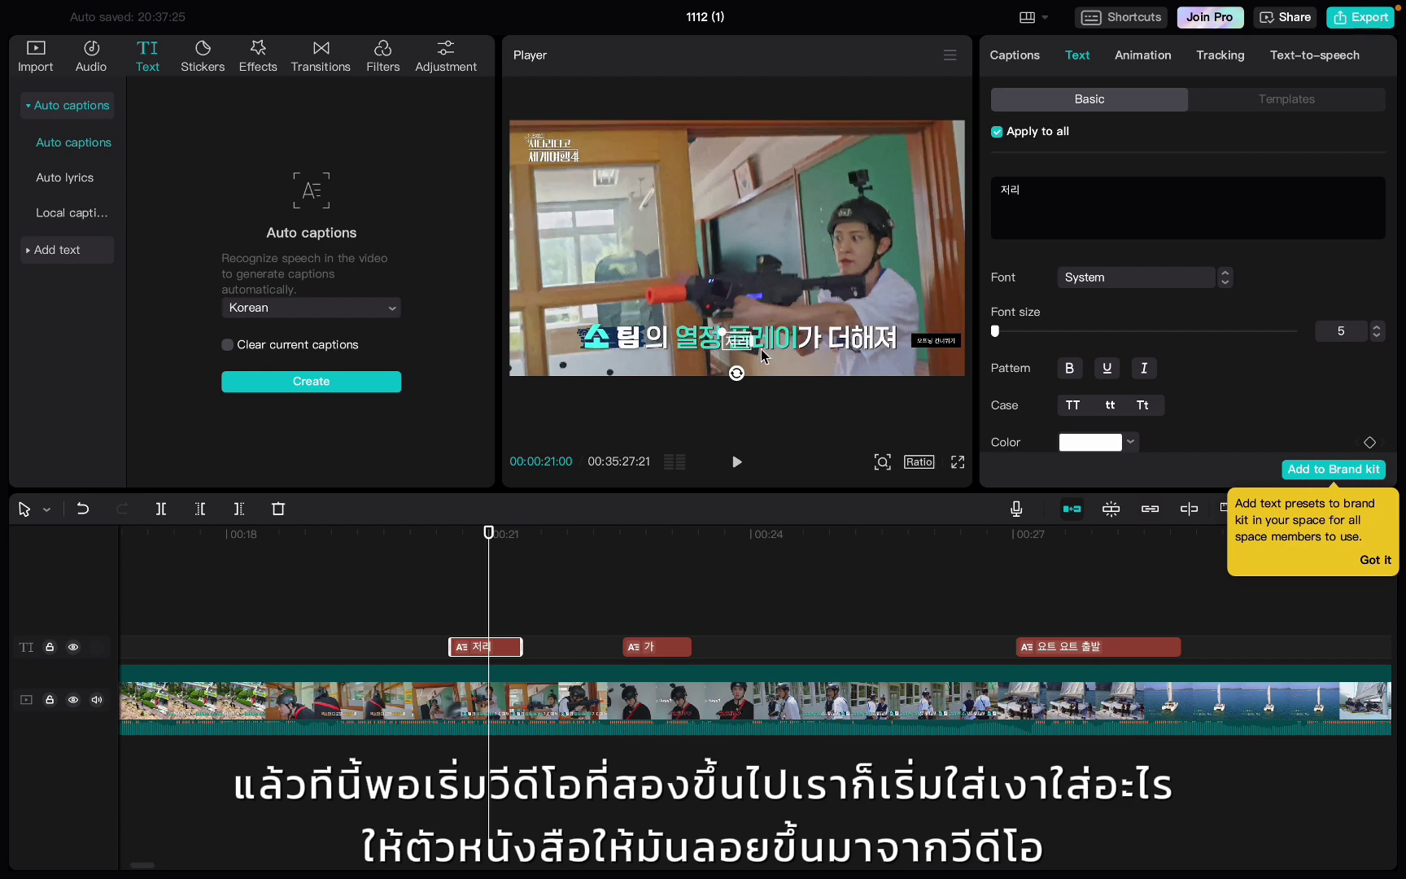
drag(740, 339, 739, 235)
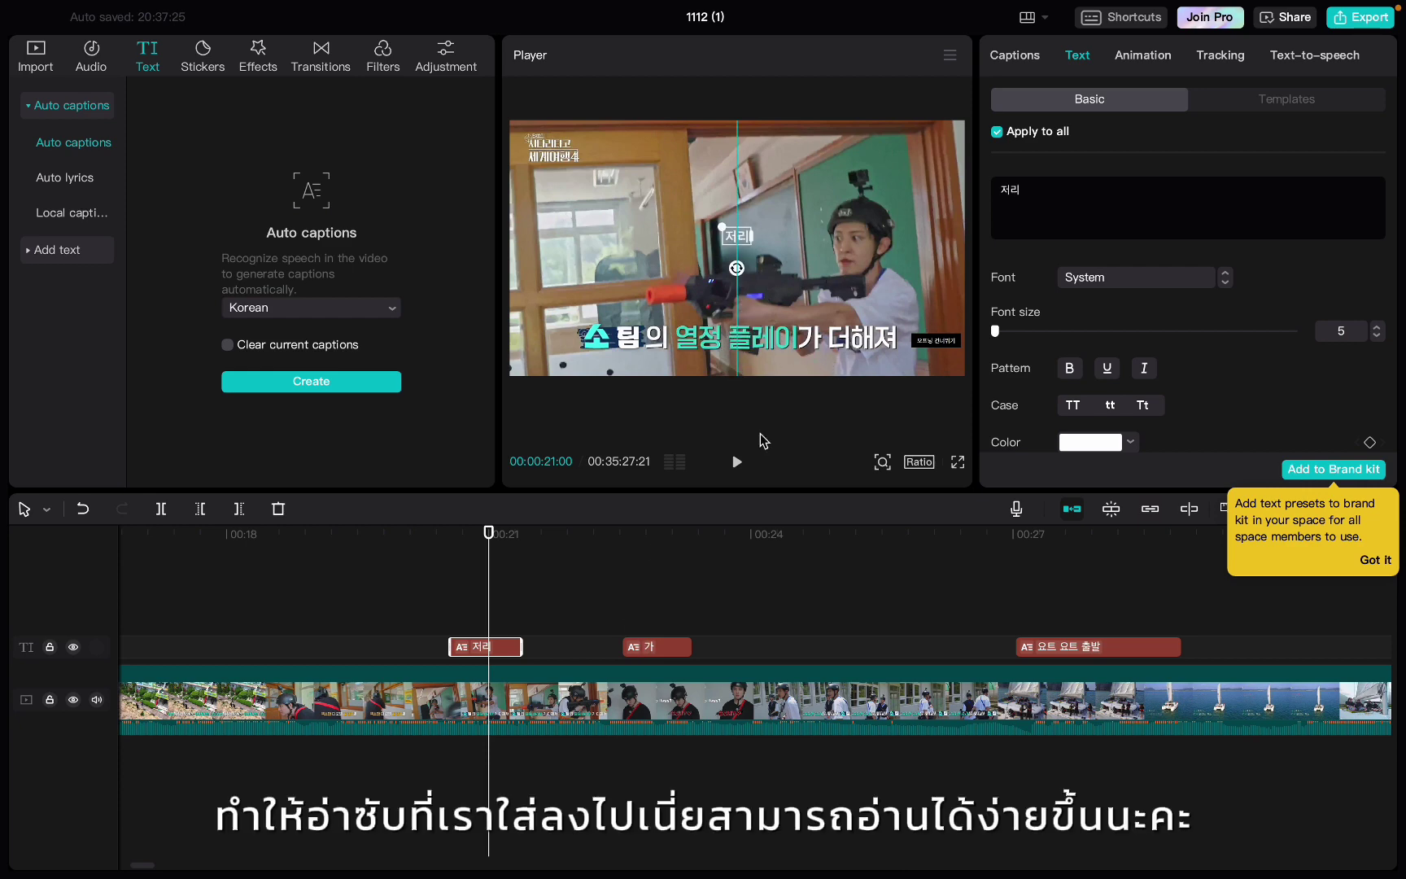
click(655, 600)
click(1078, 604)
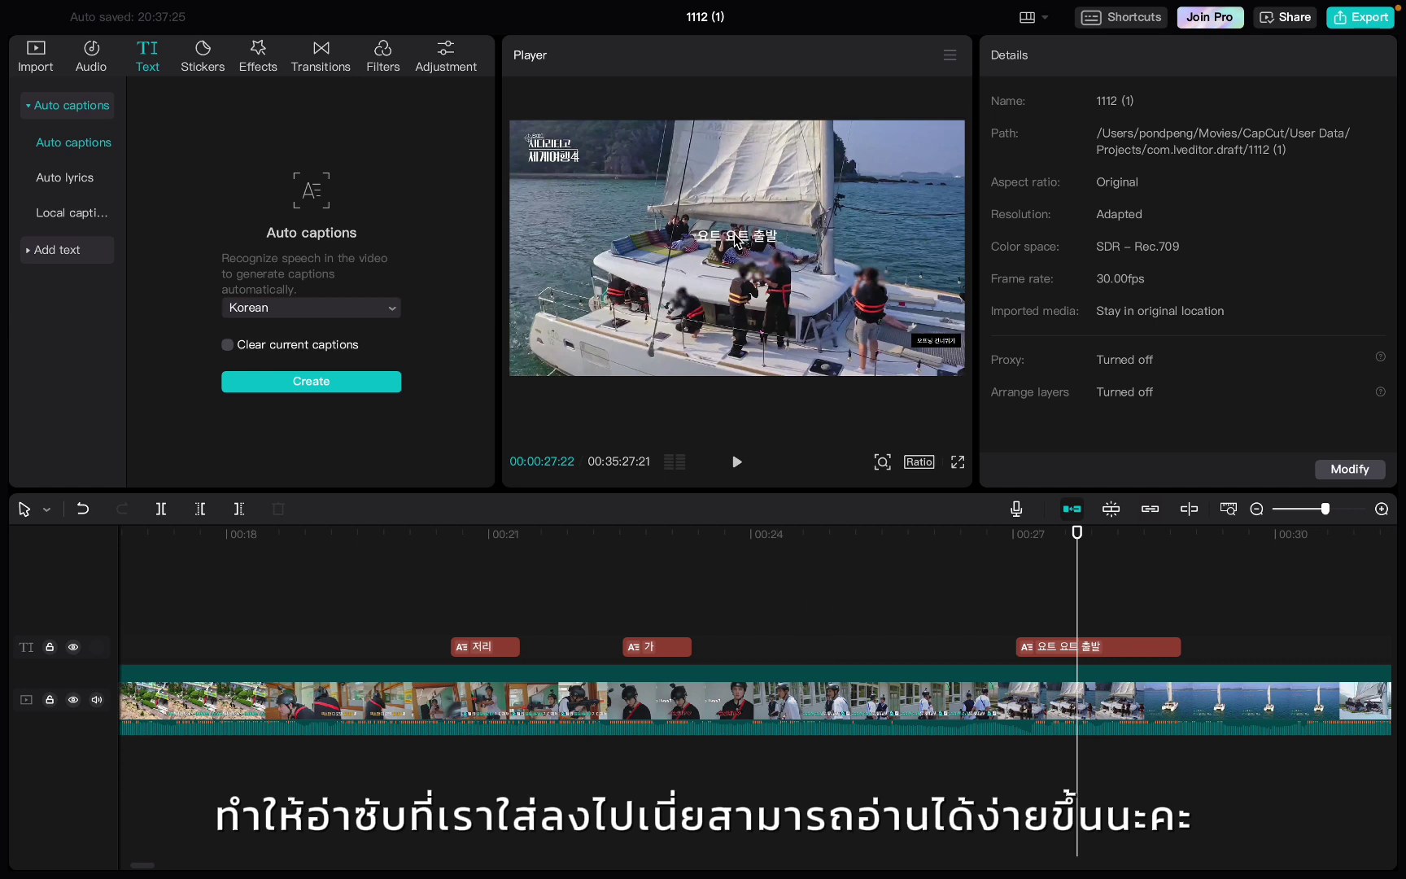
Step: Reposition the 요트 요트 출발 caption in the lower part of the frame, centred horizontally, a little above the bottom edge
drag(734, 240, 734, 363)
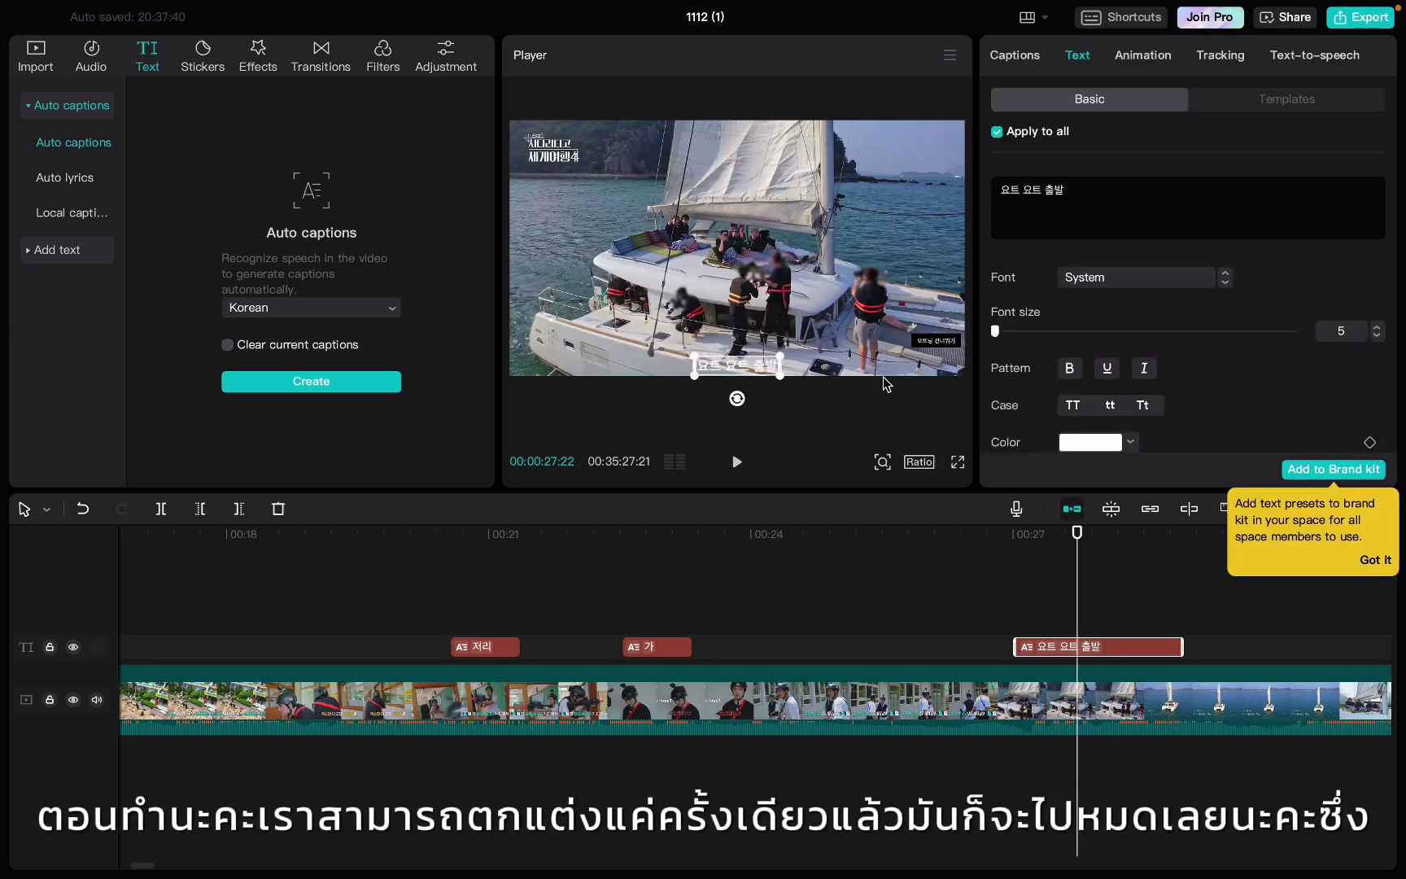
scroll(952, 572, right, 5)
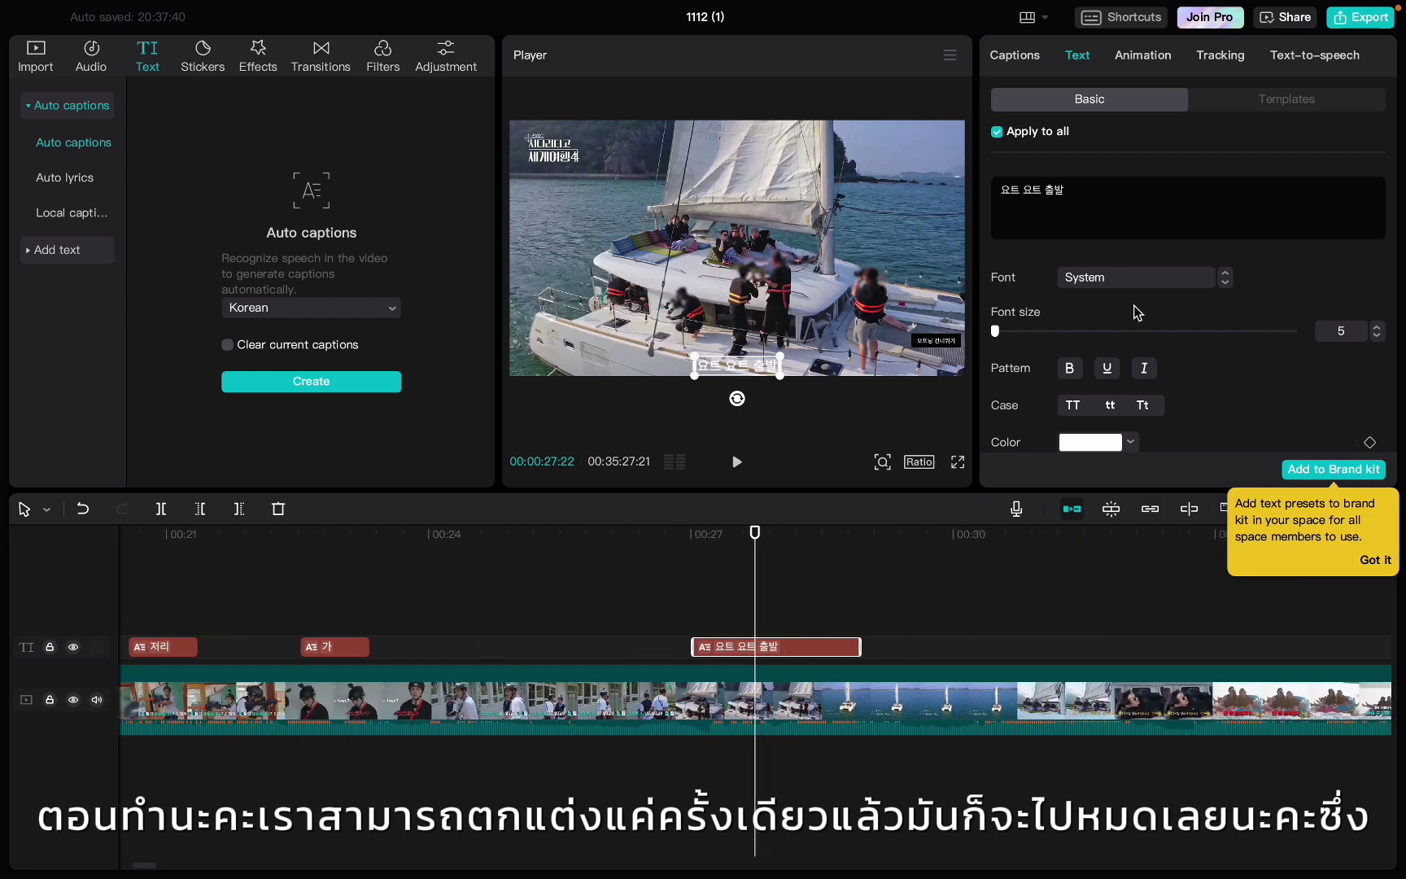
drag(756, 372, 756, 316)
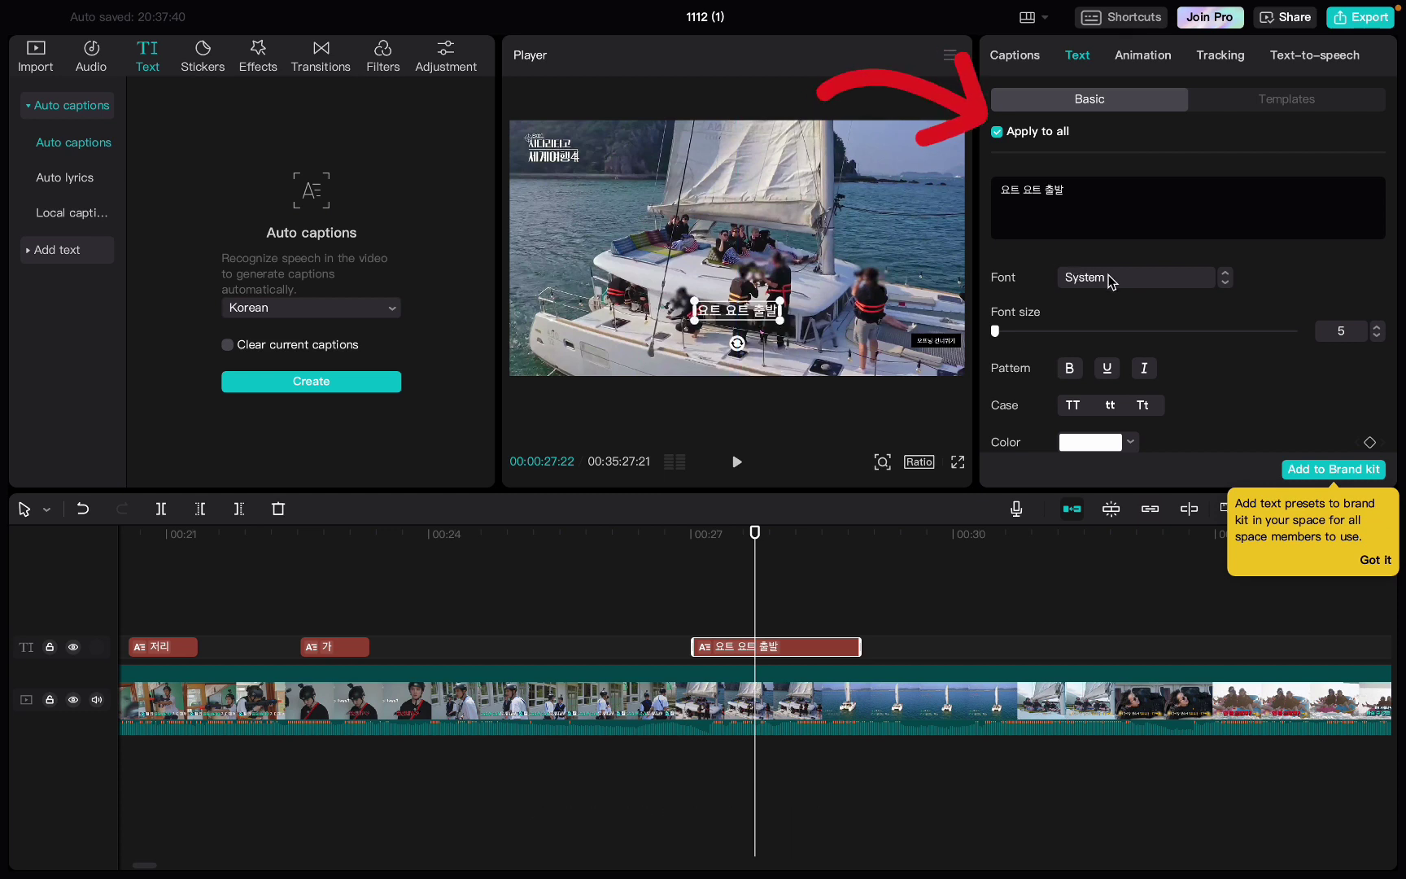
Step: Restyle all captions with the เปลือก font at about 246% scale, placed along the bottom edge of the frame
click(1074, 275)
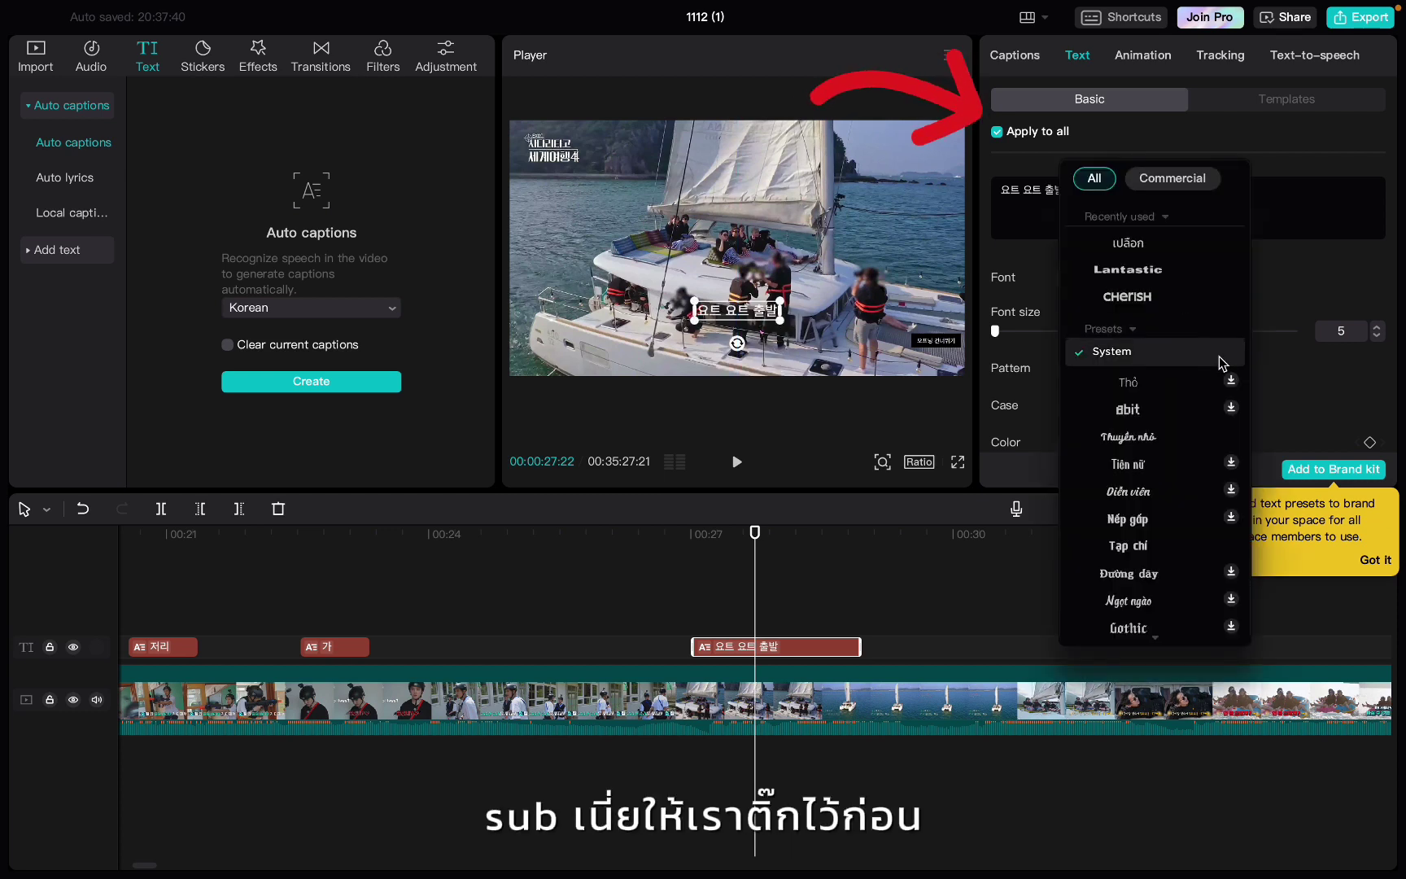
click(1150, 244)
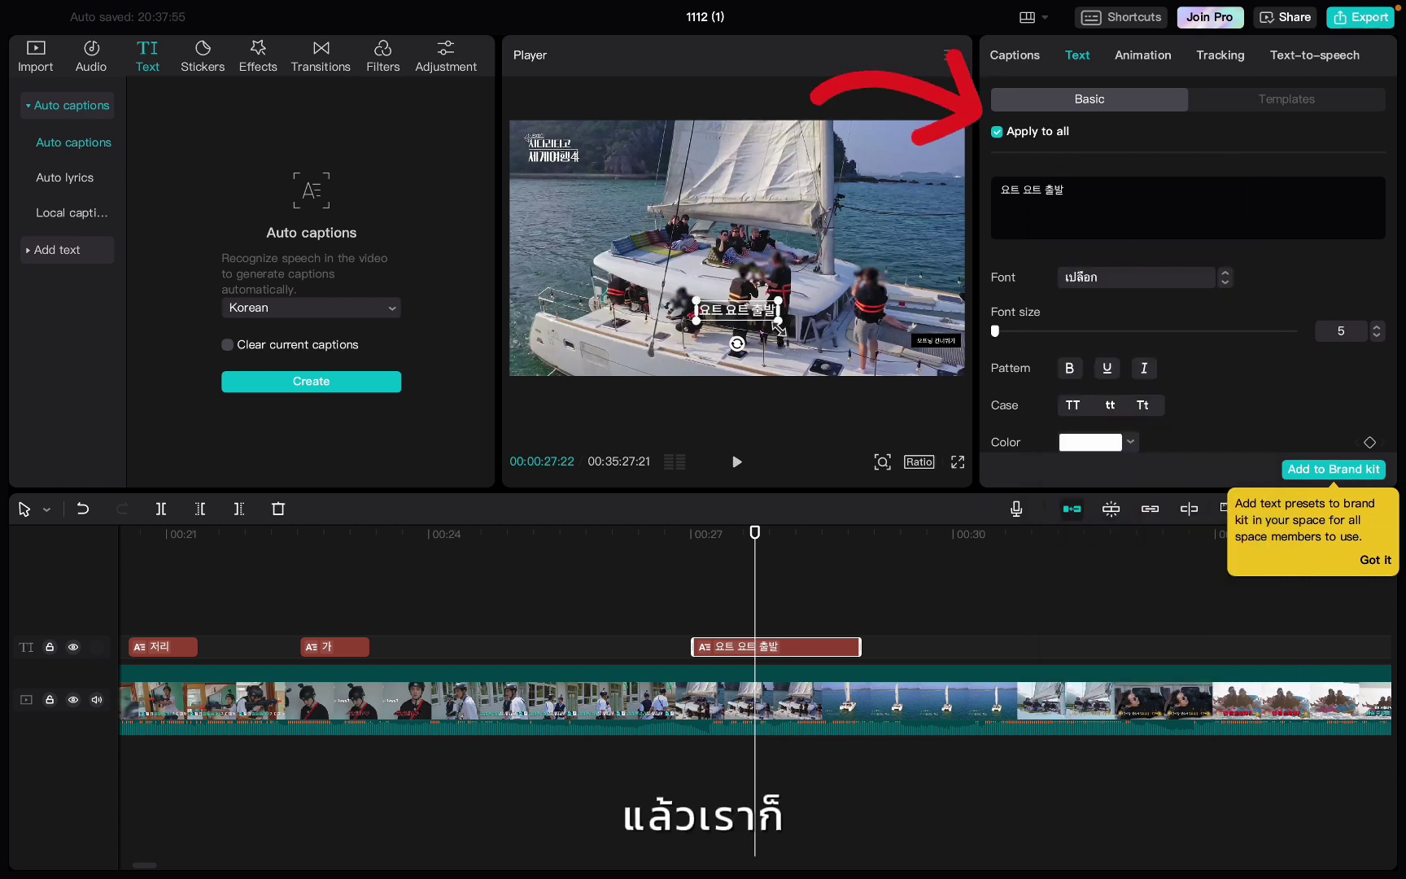
drag(778, 340, 854, 362)
drag(787, 330, 788, 372)
Step: Check the size and position of the restyled captions against the video from about 37 to 59 seconds
scroll(897, 655, right, 10)
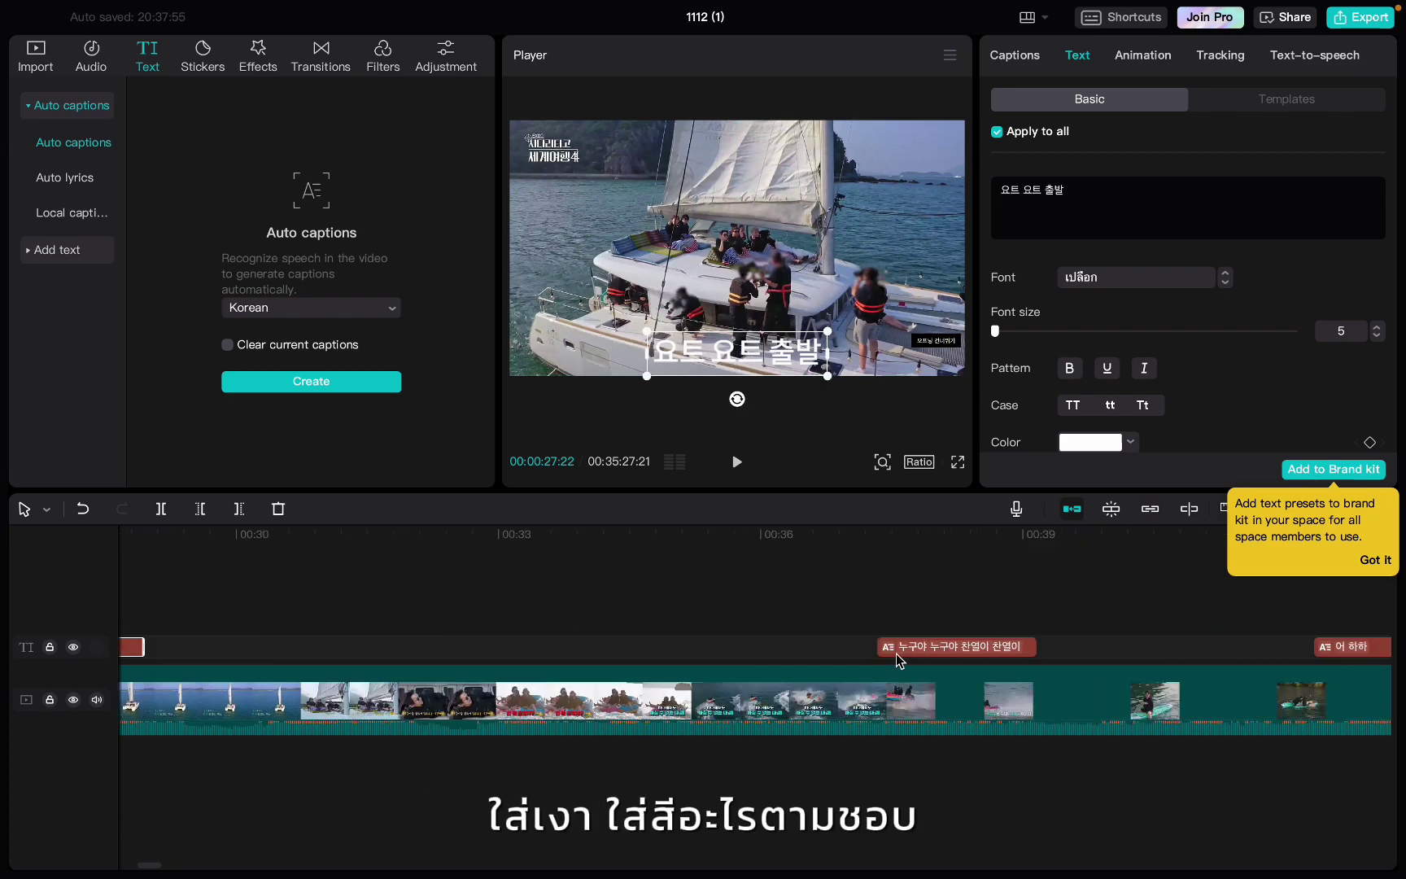
click(846, 614)
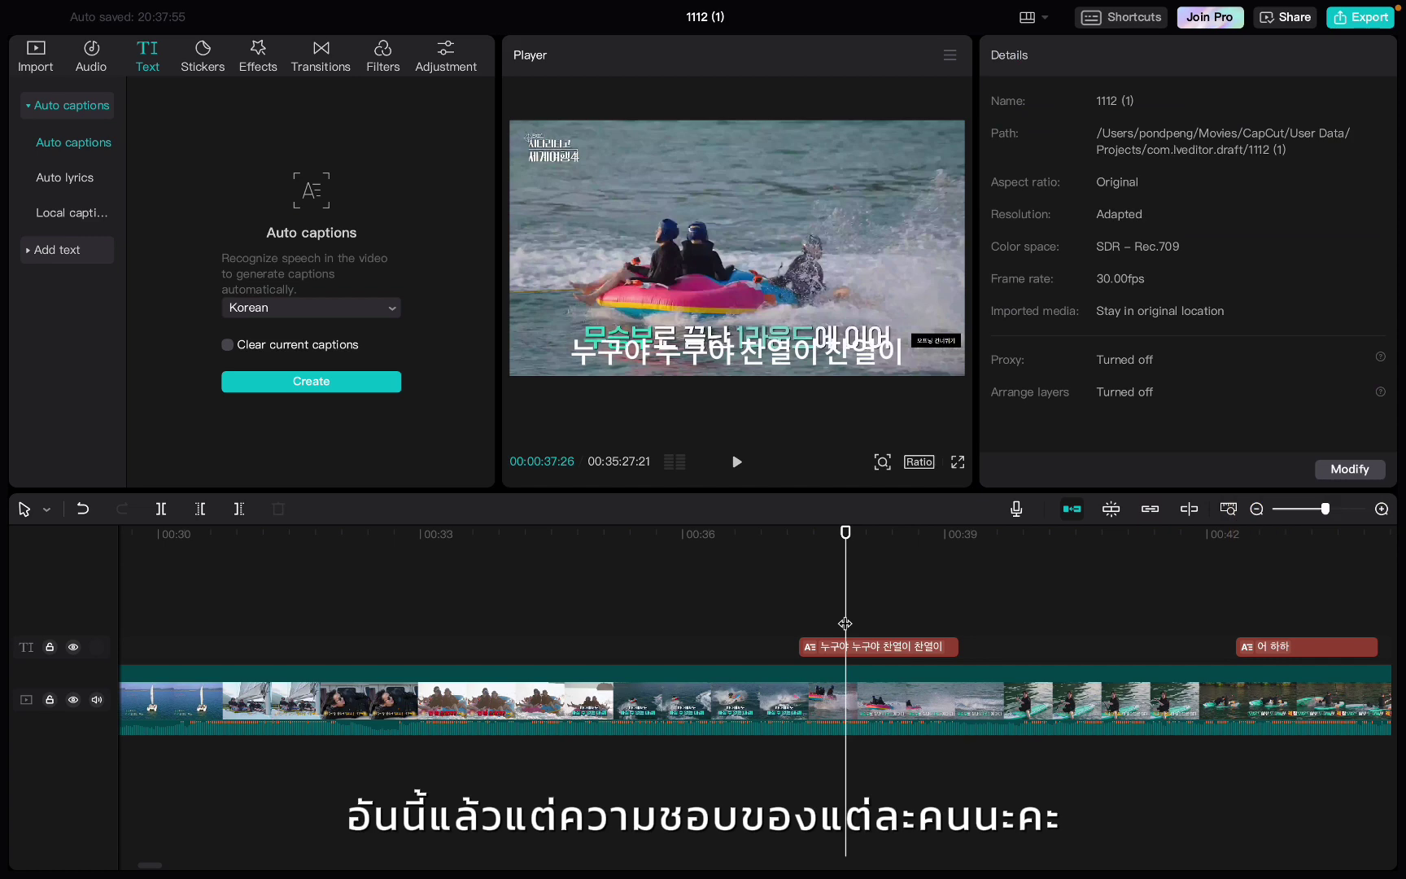
scroll(843, 622, right, 4)
scroll(844, 623, right, 3)
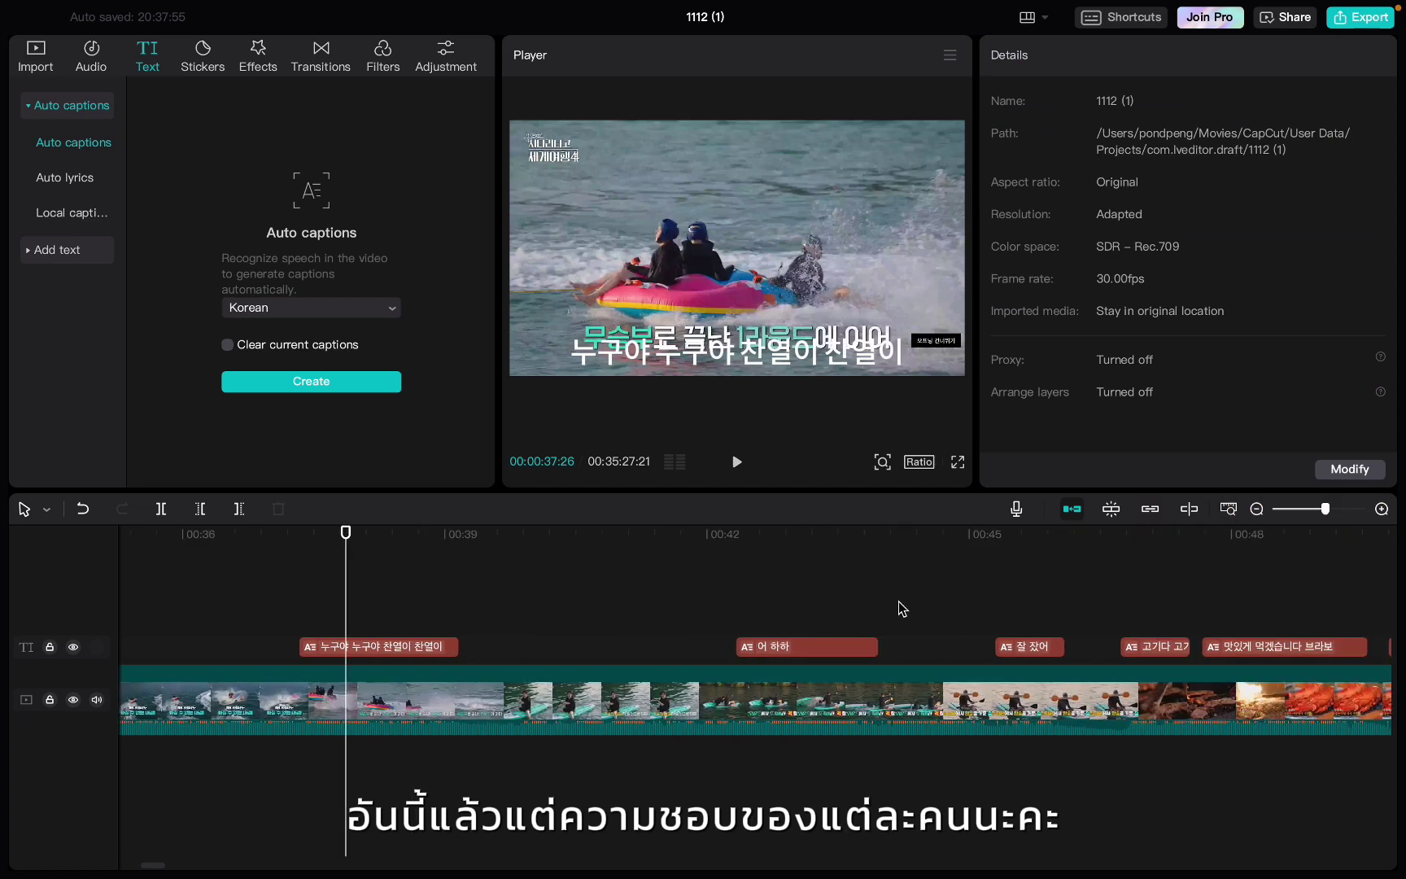
click(984, 617)
key(space)
key(space)
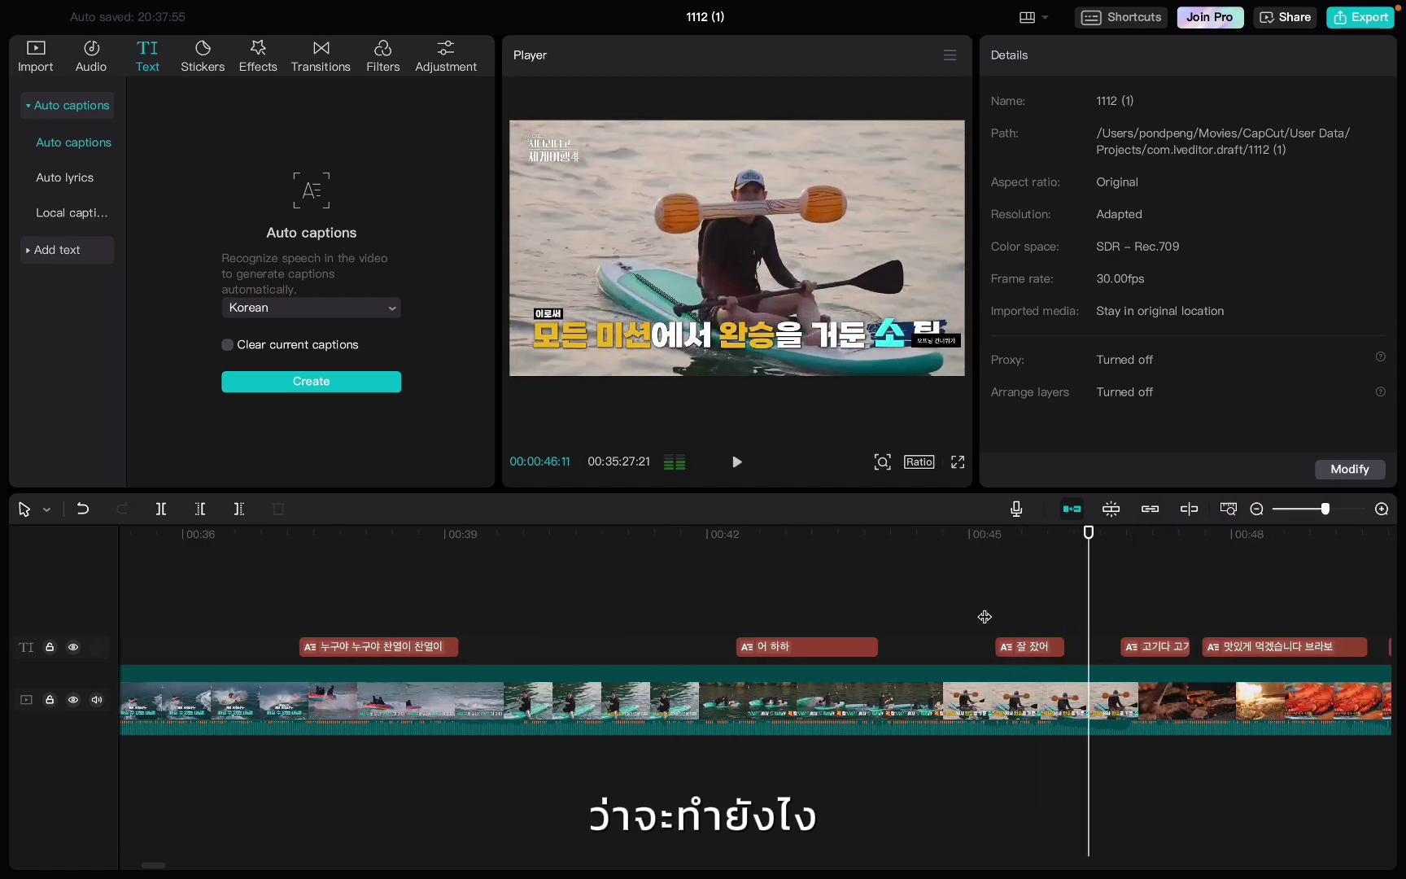
scroll(982, 615, right, 2)
click(848, 605)
key(space)
key(space)
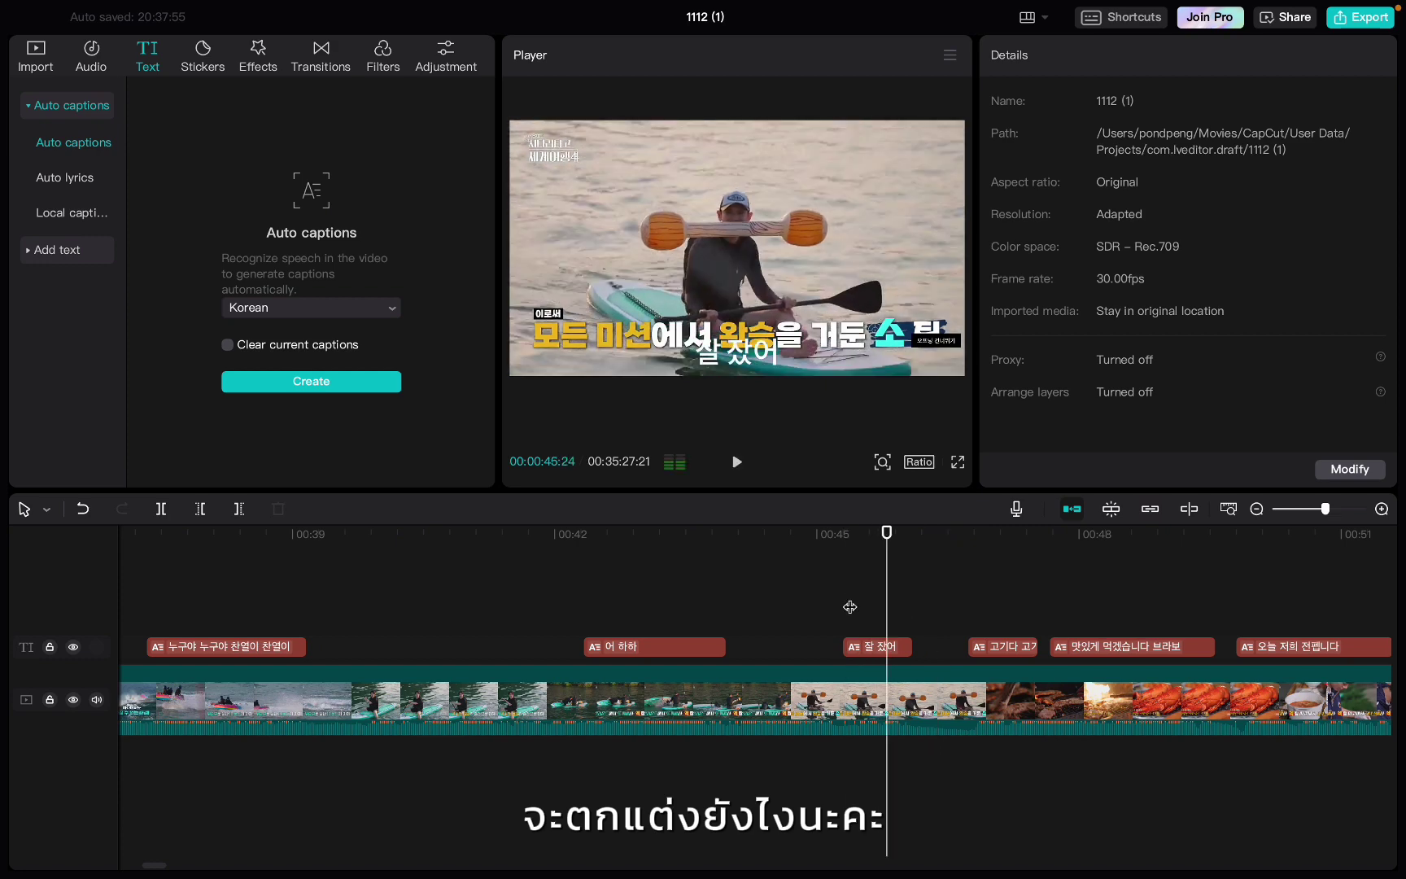
click(954, 610)
key(space)
key(space)
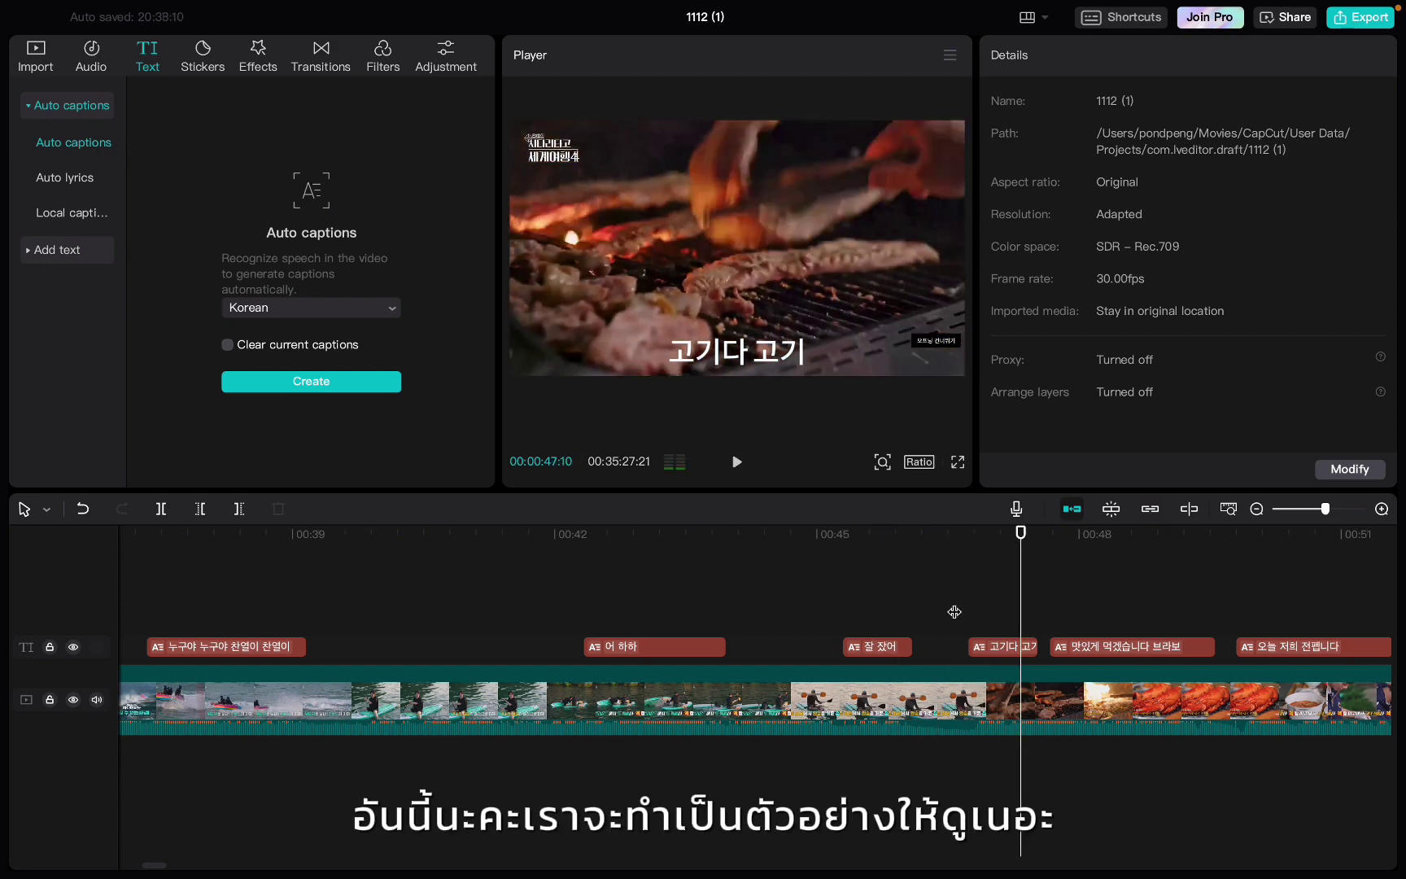
scroll(953, 612, right, 10)
click(850, 616)
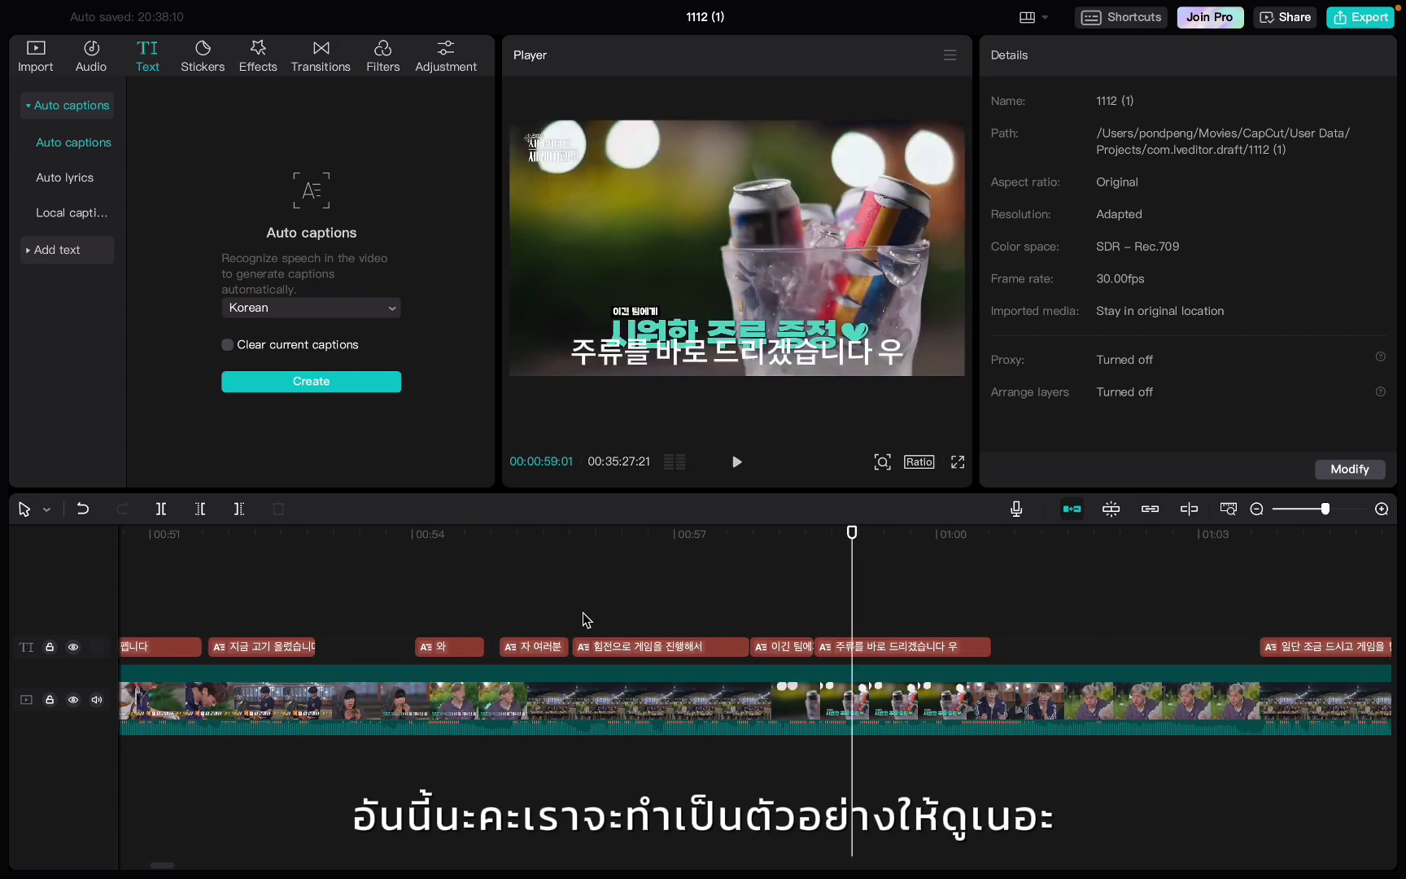
click(521, 618)
key(space)
key(space)
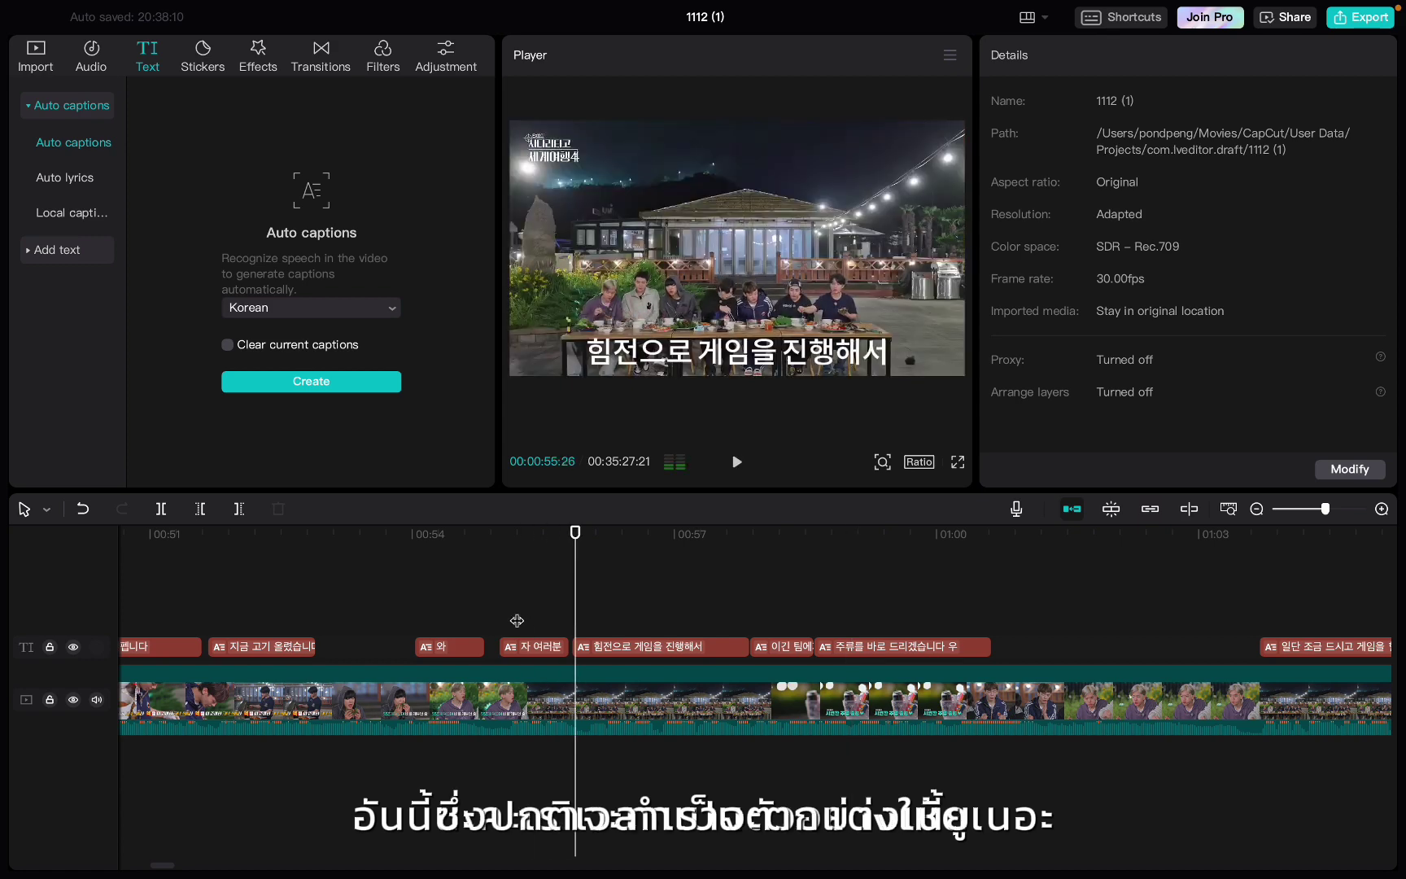
Step: Replace the text of the 와 caption near 54 seconds with ว้าว and enlarge the video preview area
click(409, 621)
key(space)
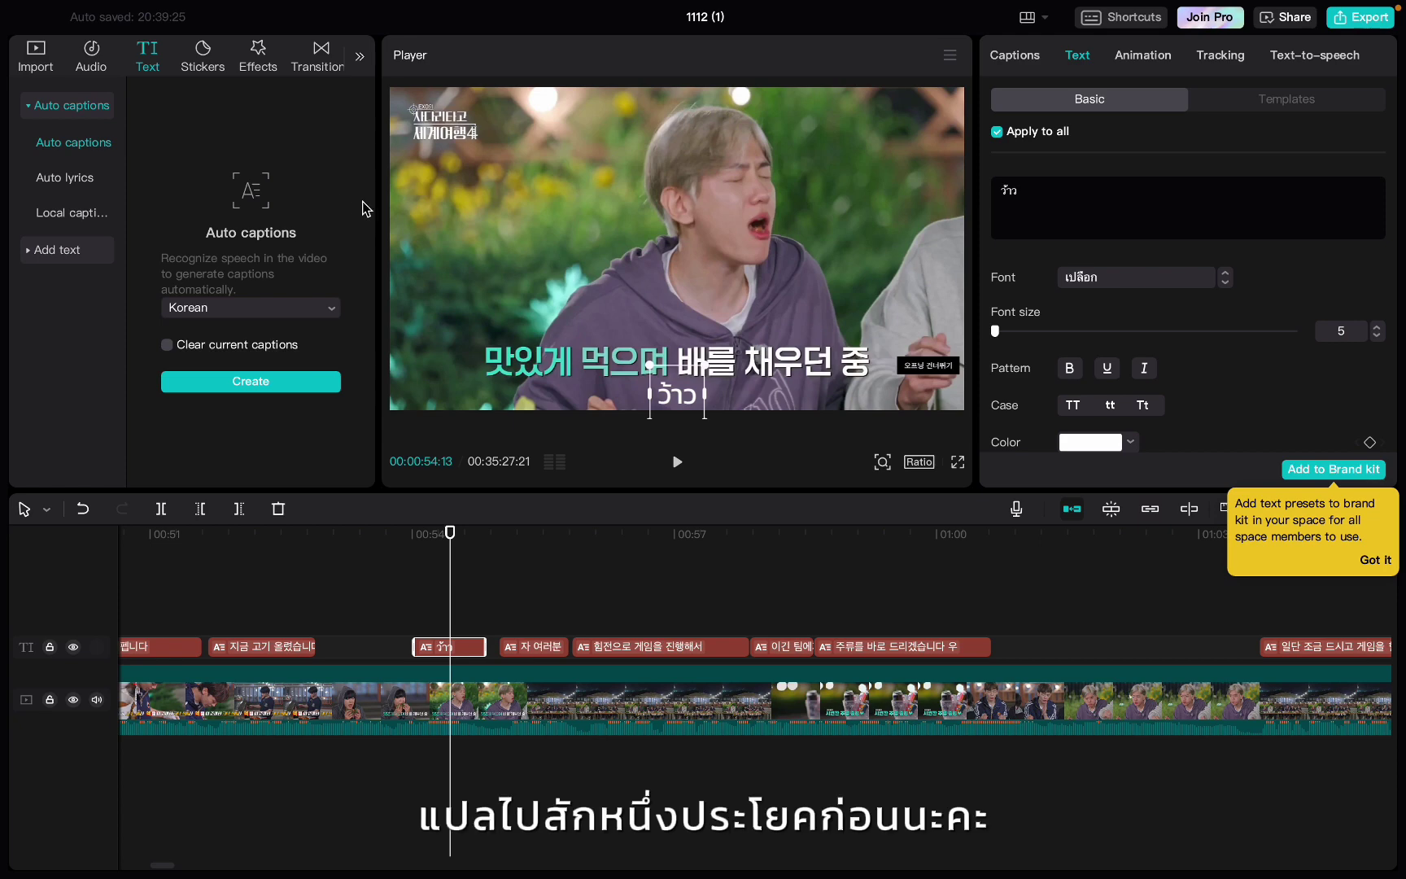
drag(379, 207, 382, 244)
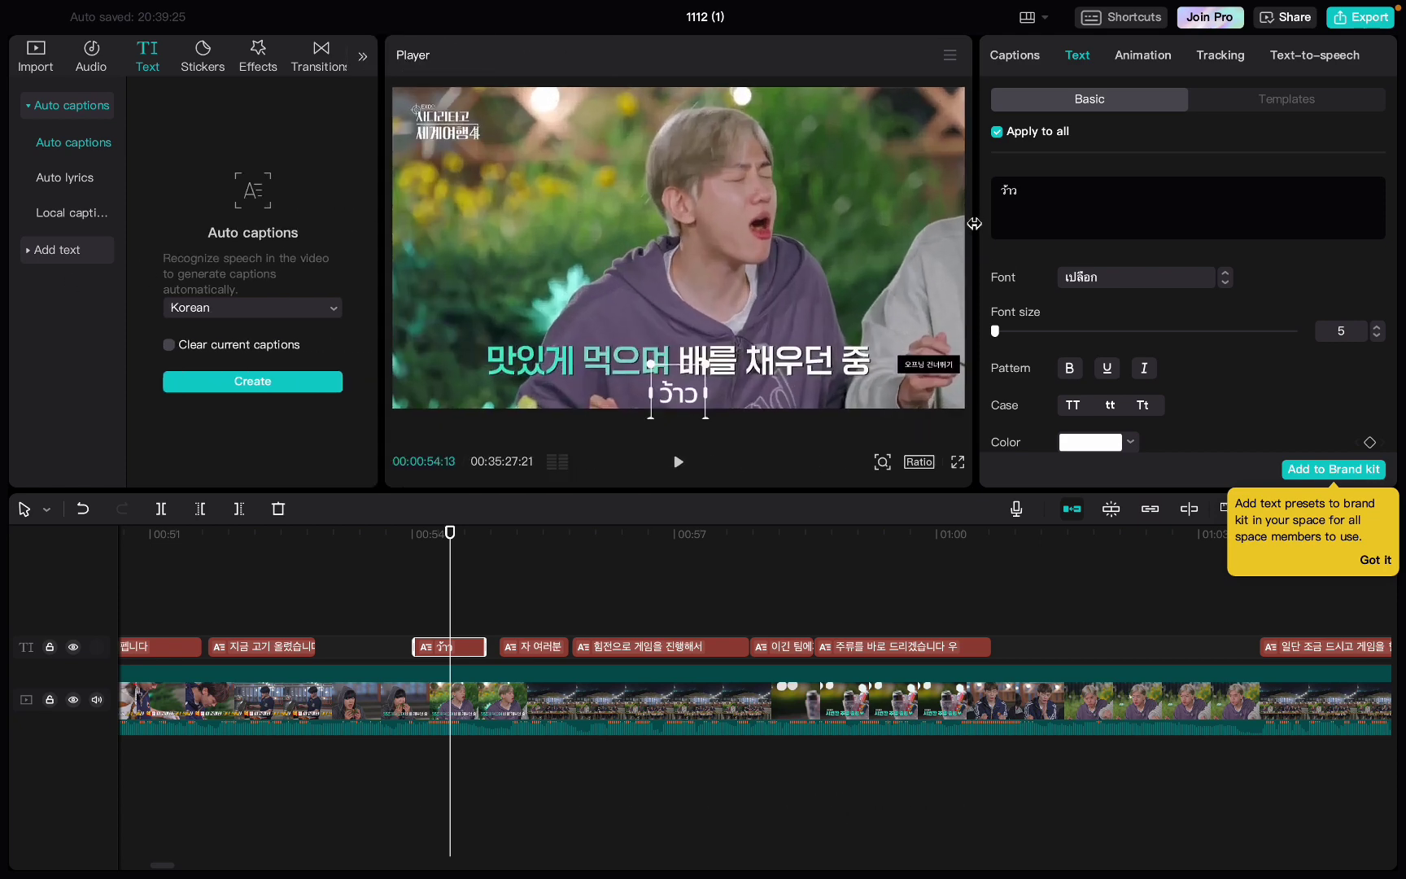
drag(976, 223, 1074, 225)
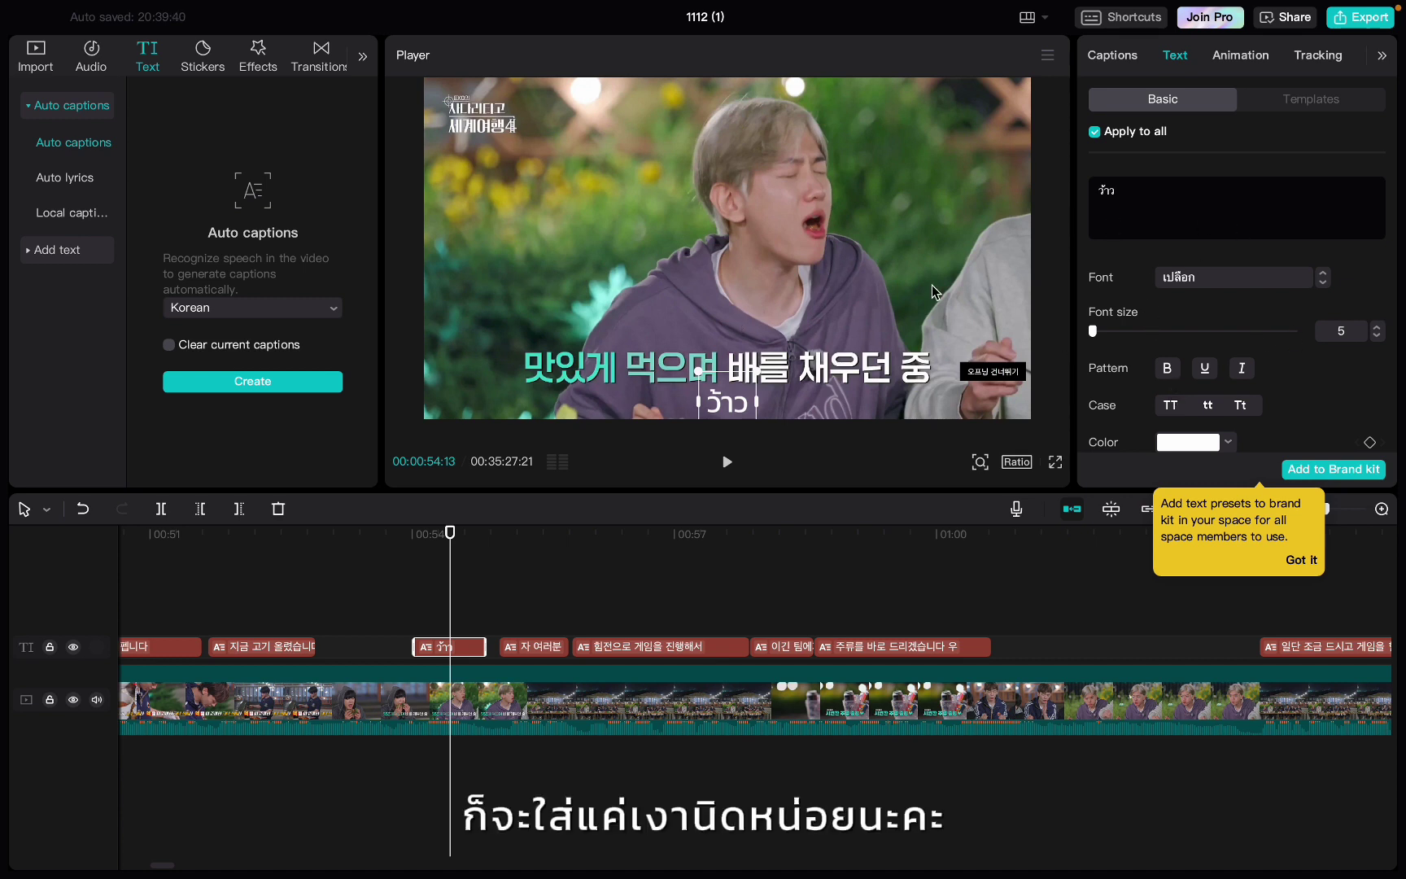
Step: Add a black shadow to all captions with 5% bluriness and a distance of 3
scroll(1179, 279, down, 2)
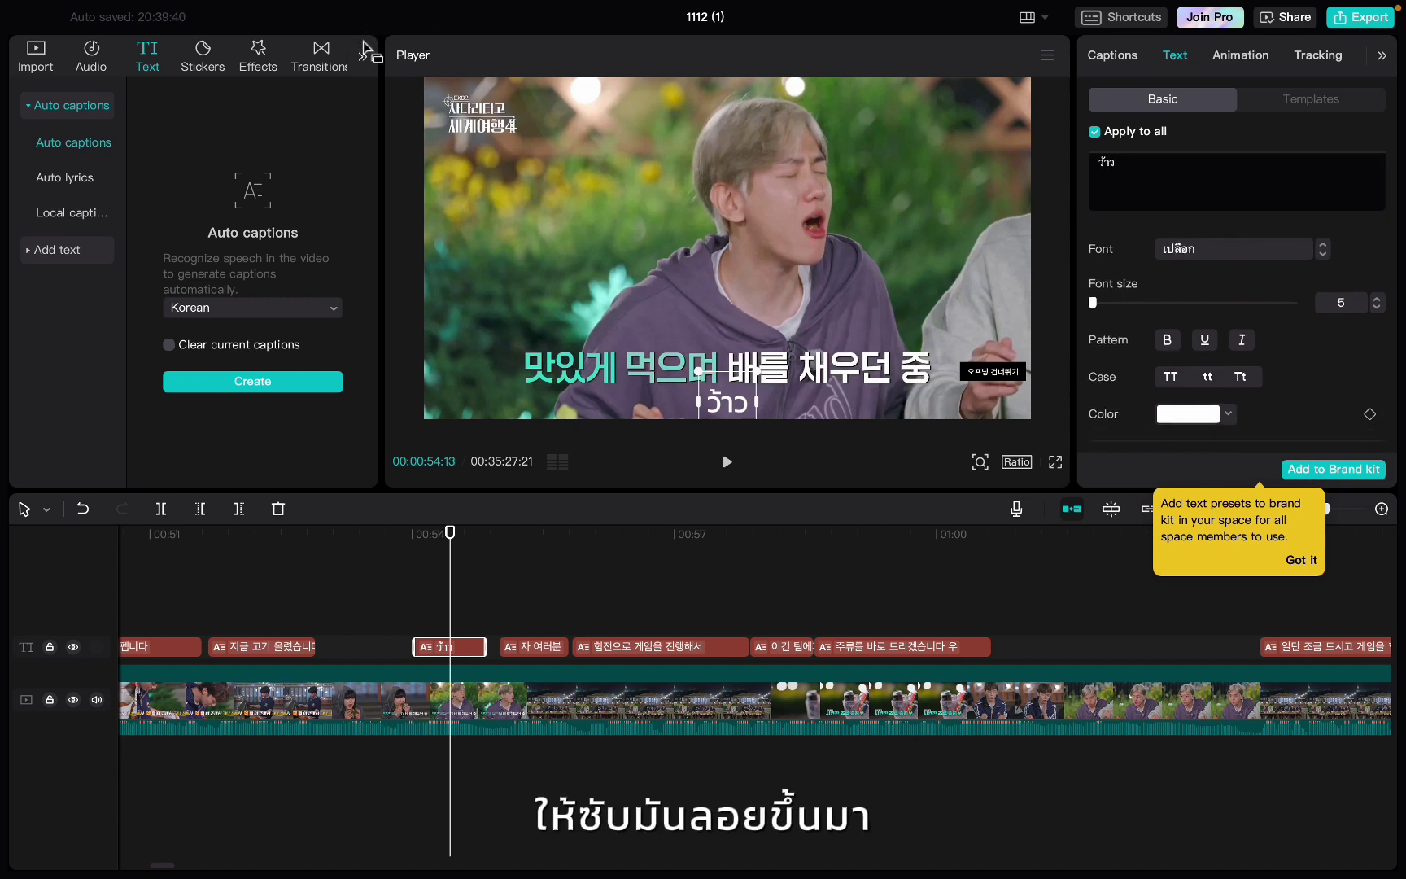
scroll(1172, 236, down, 3)
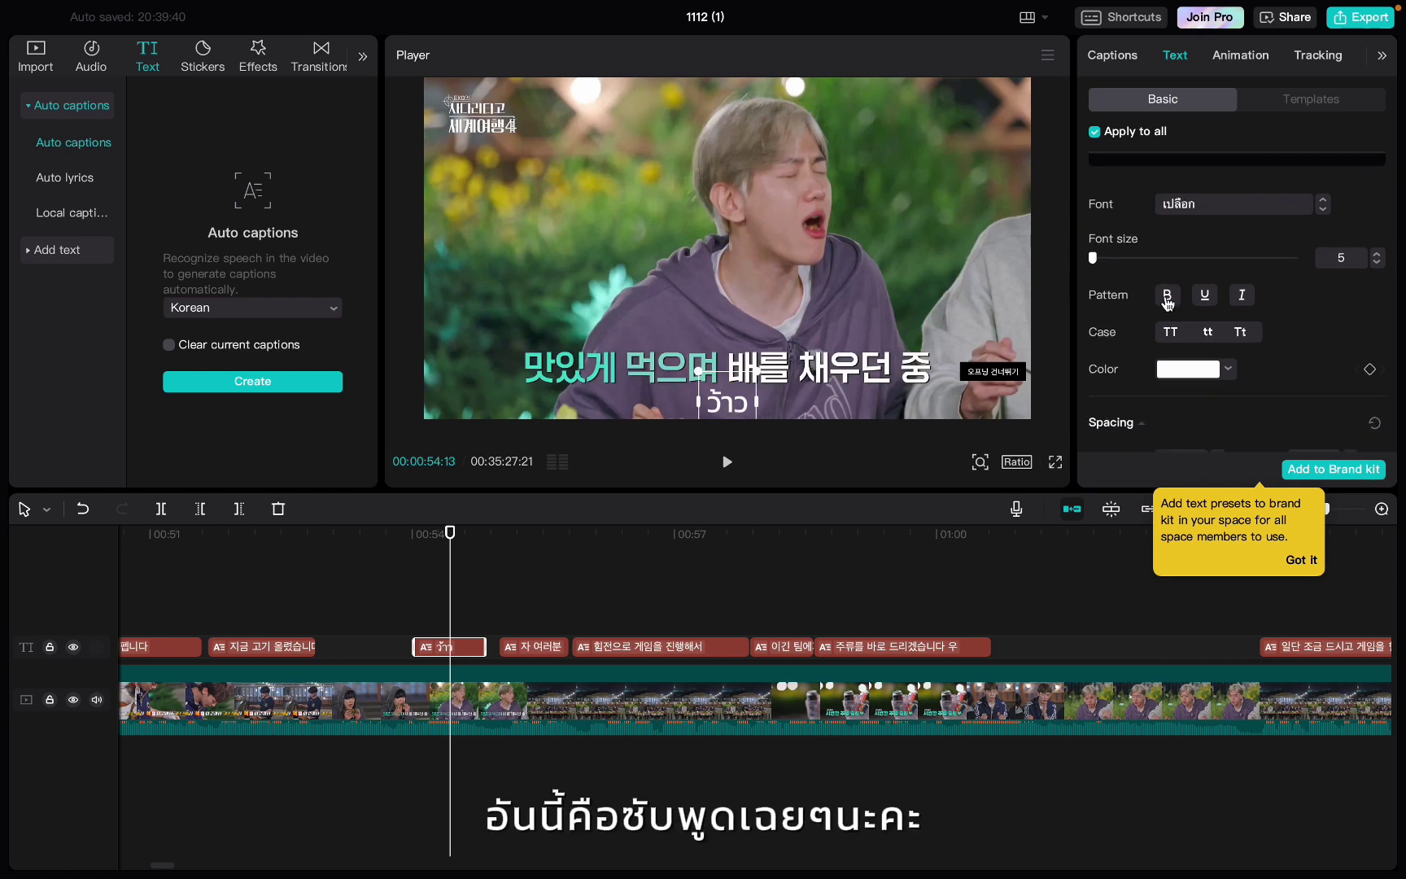
scroll(1166, 303, down, 1)
scroll(1205, 236, up, 3)
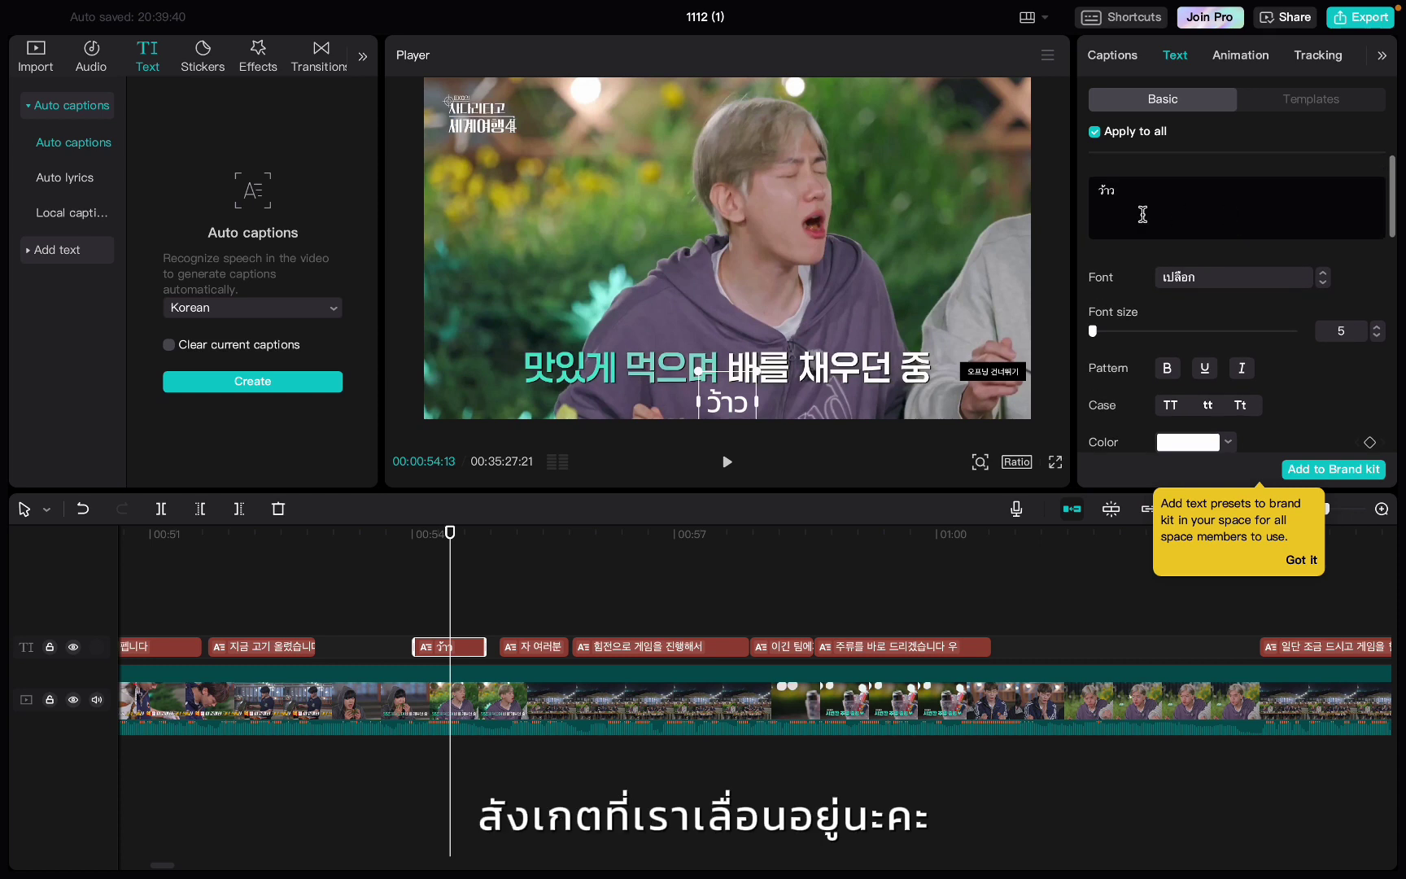
scroll(1258, 352, down, 3)
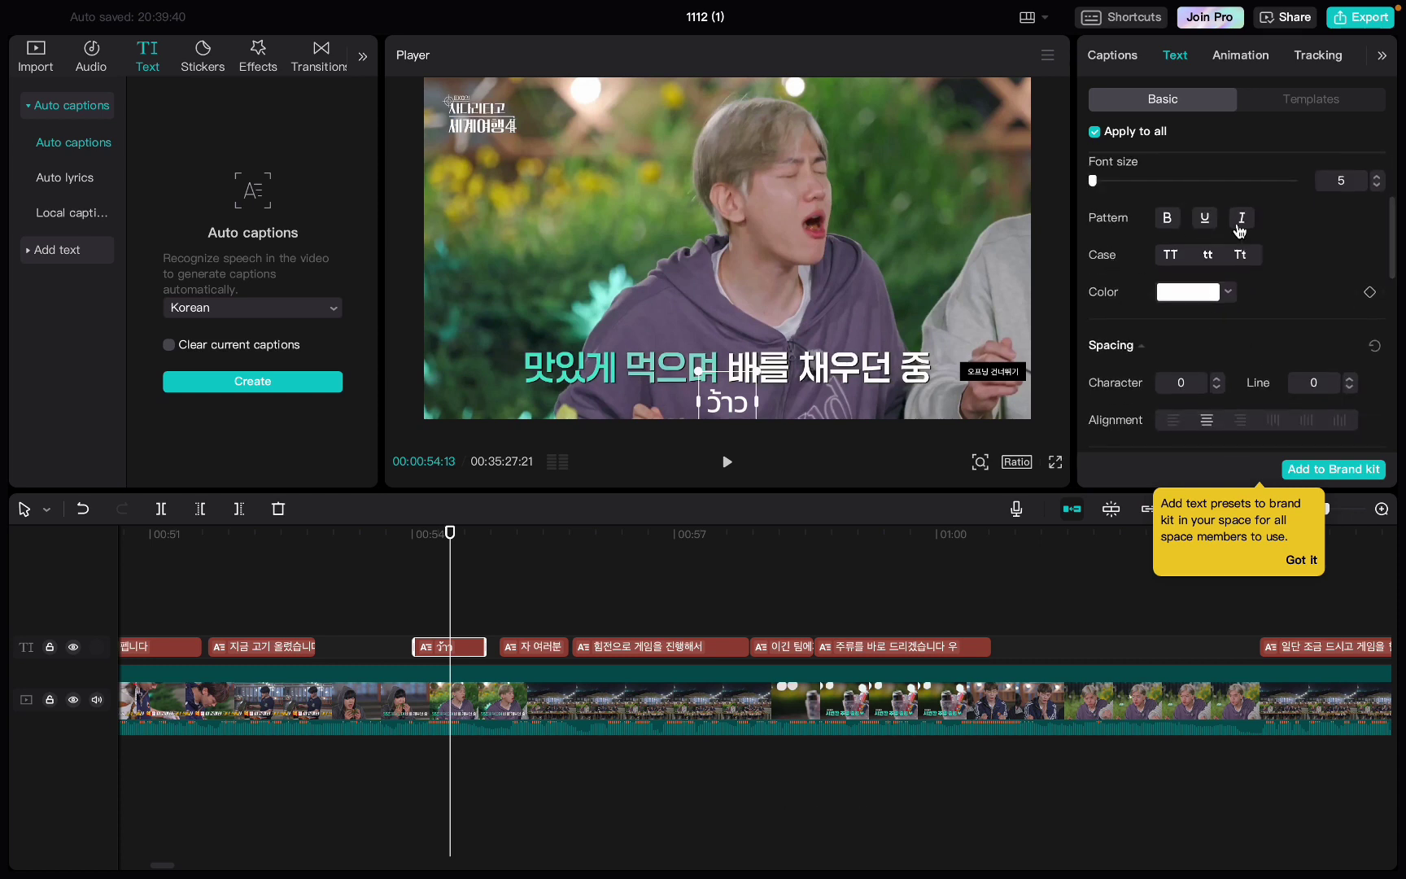
scroll(1236, 307, down, 3)
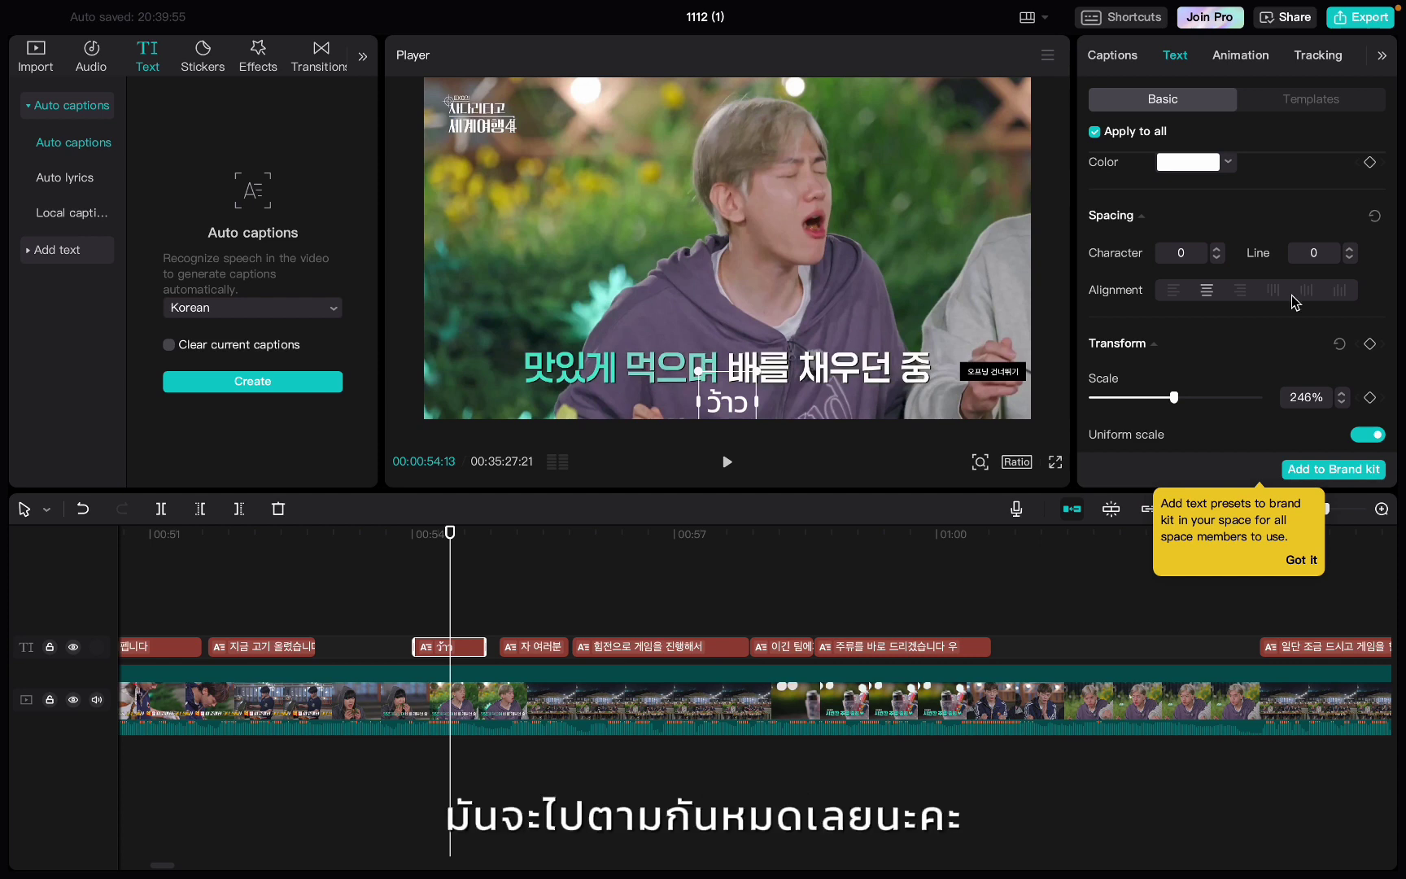
scroll(1241, 360, down, 3)
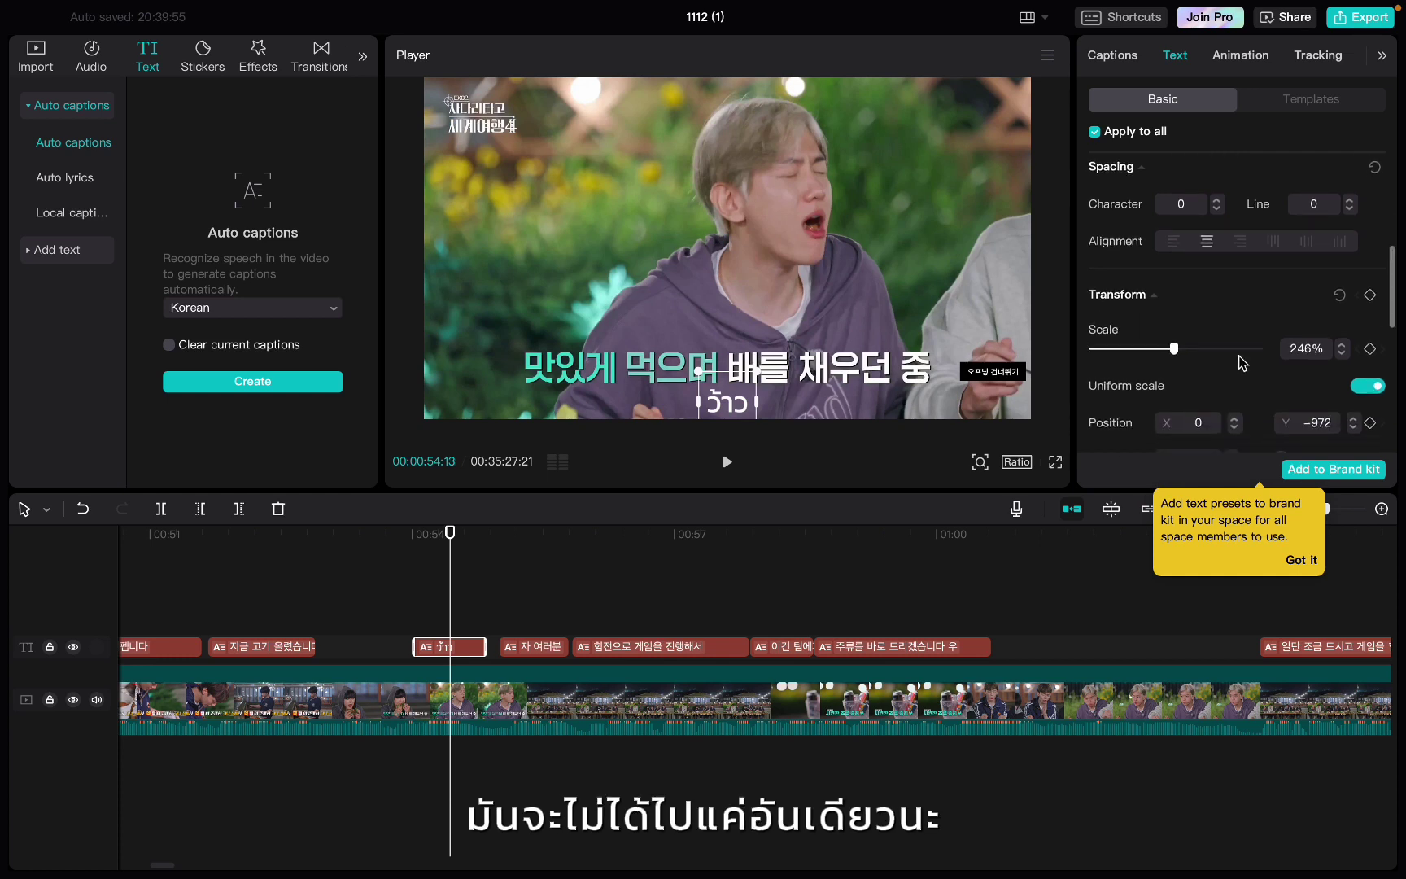
scroll(1189, 308, down, 6)
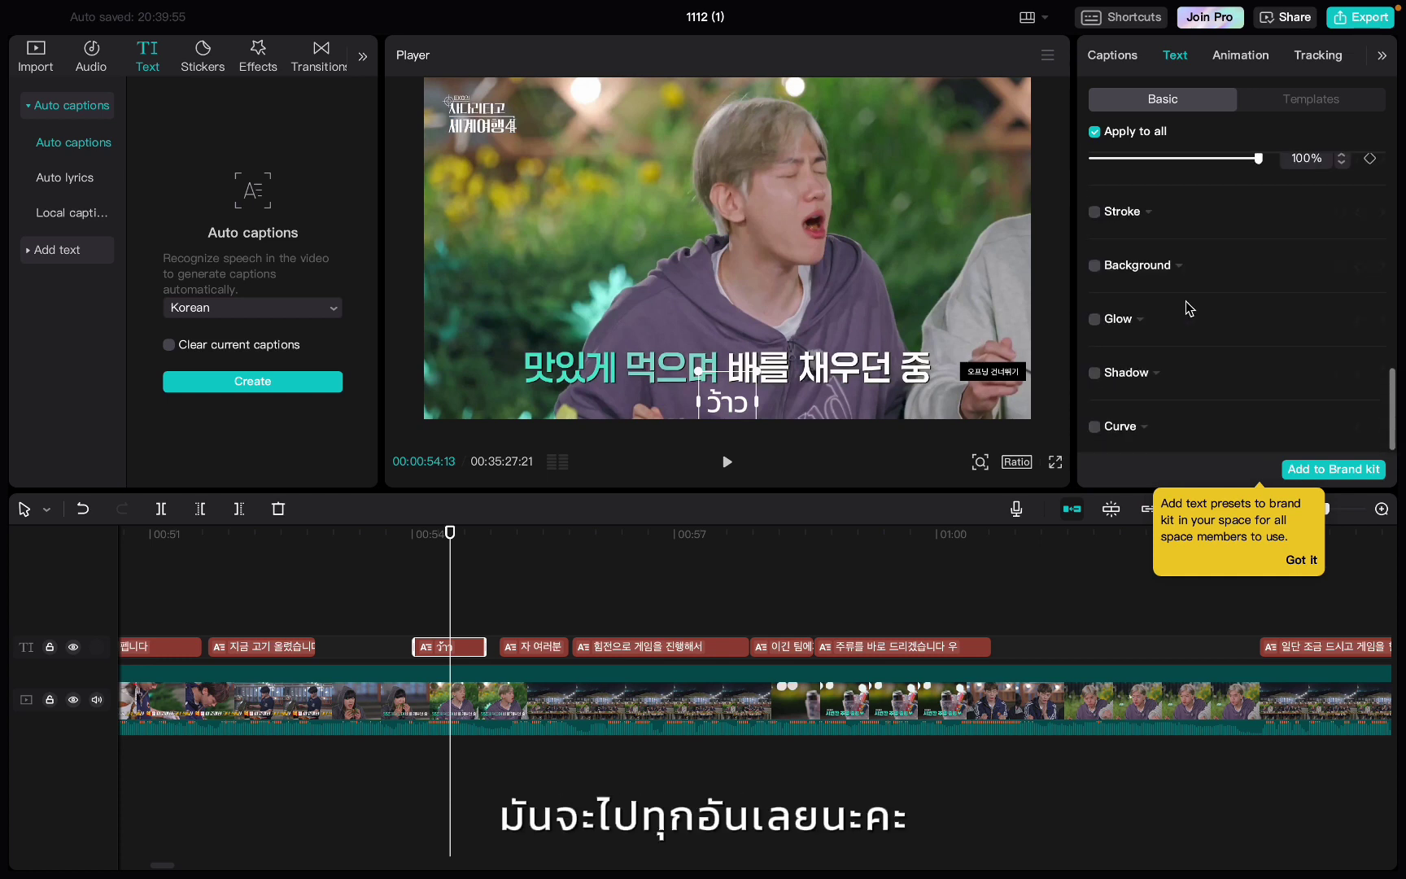
scroll(1184, 338, up, 1)
scroll(1184, 340, down, 1)
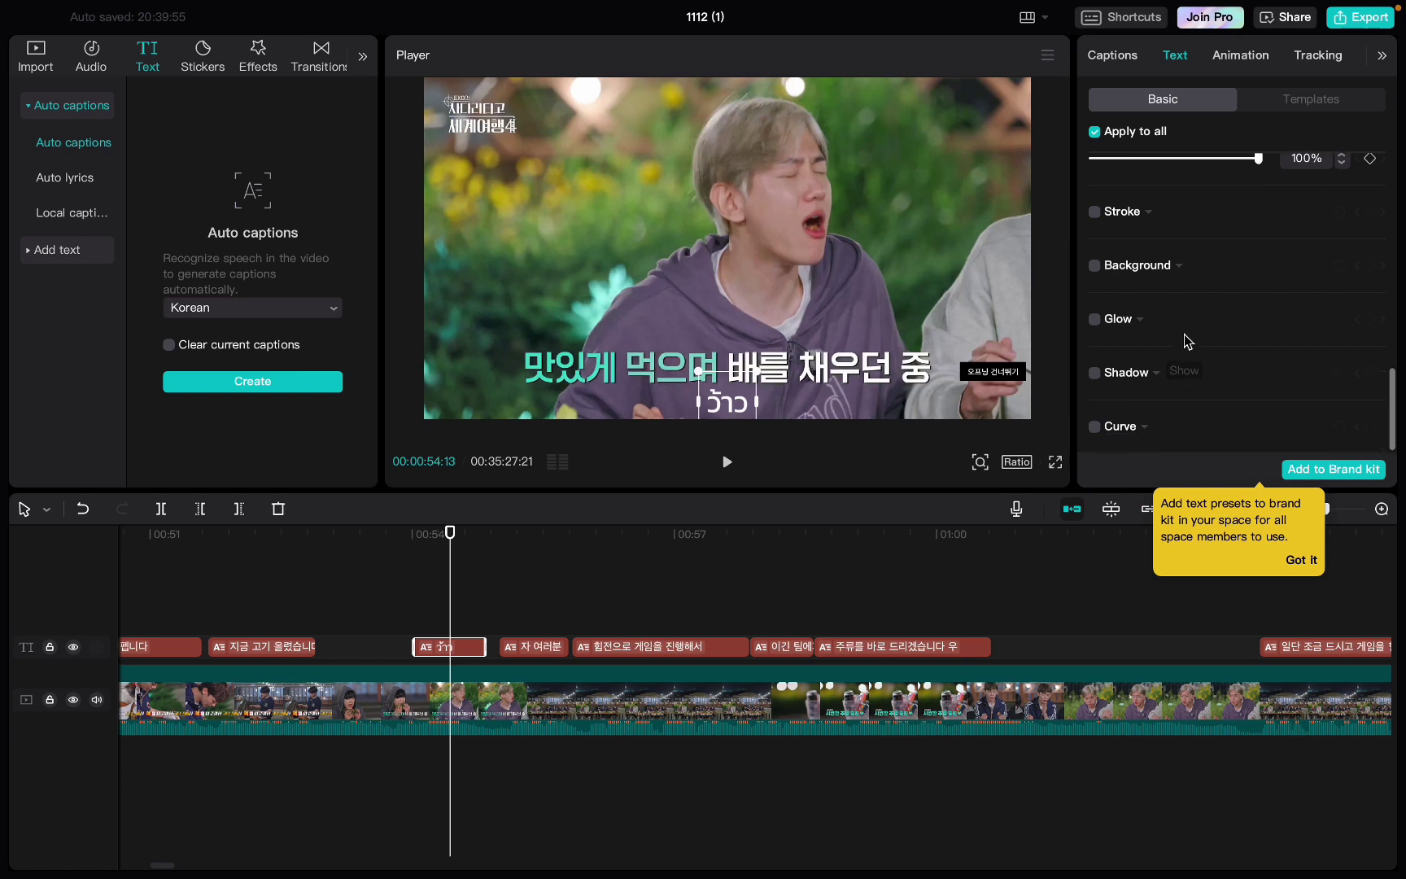
click(1095, 374)
scroll(1204, 350, down, 3)
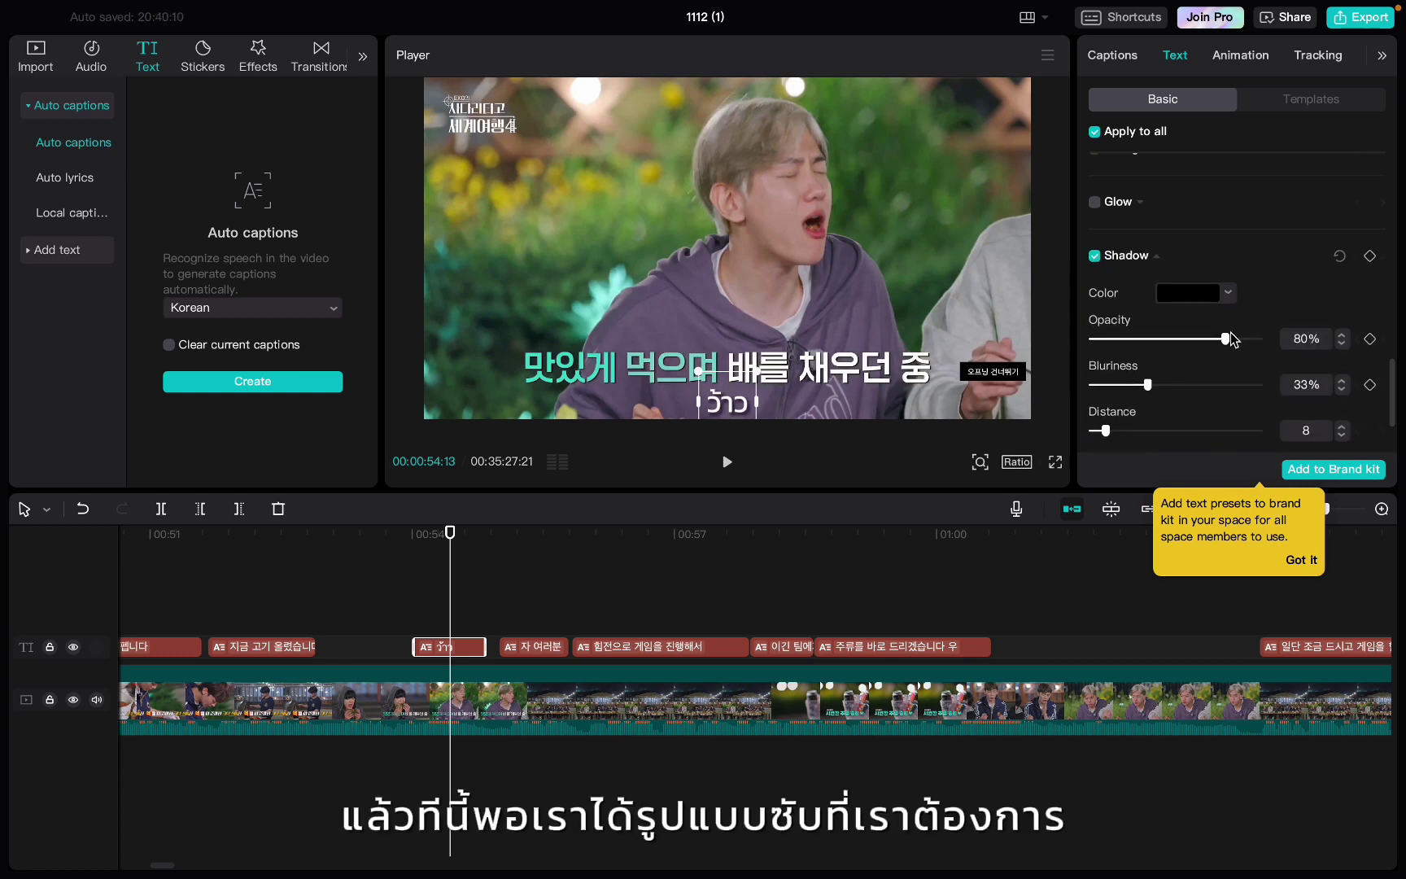
scroll(1193, 383, down, 2)
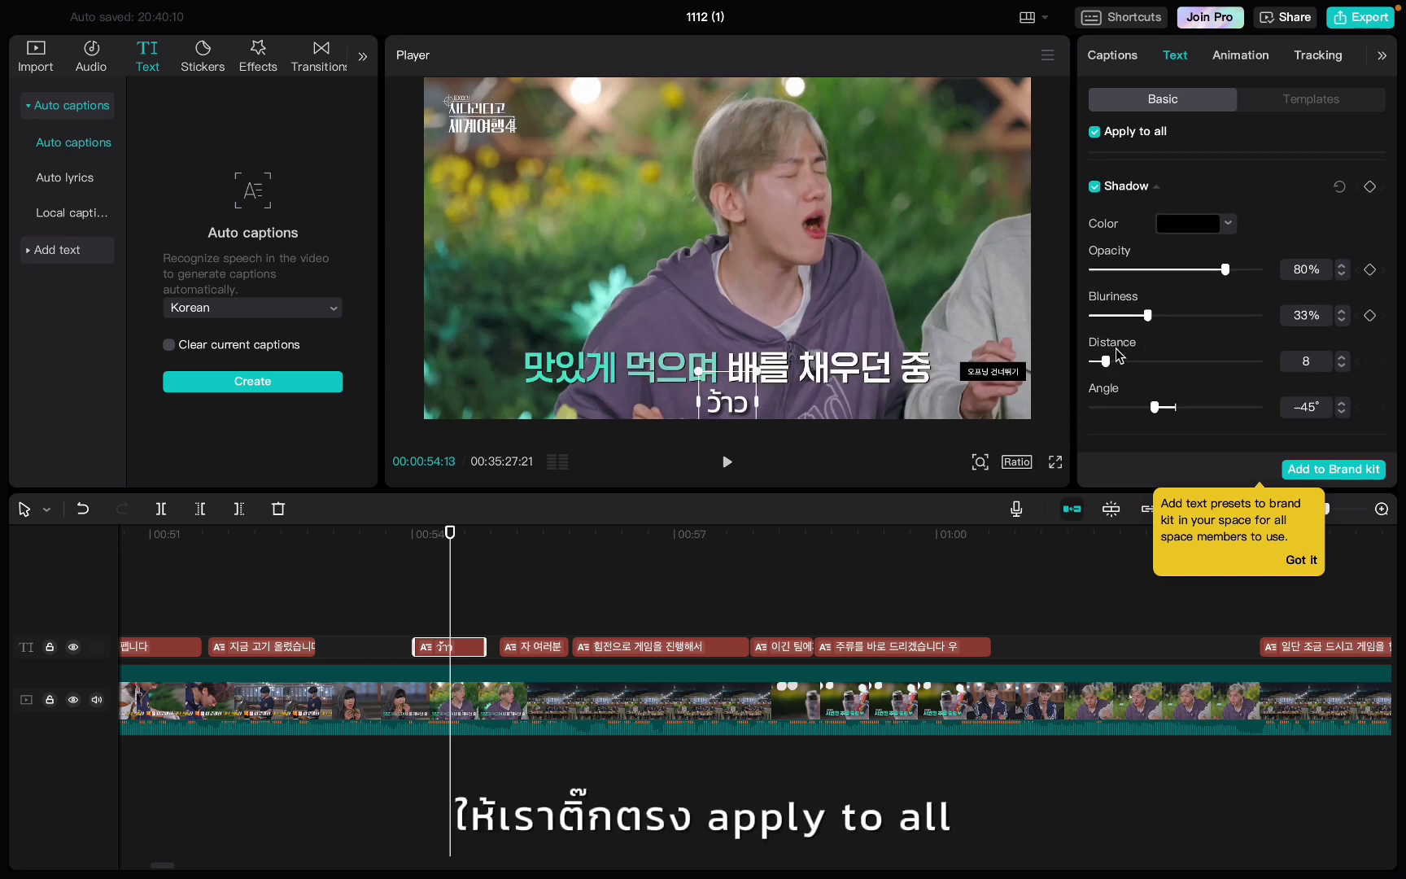
drag(1103, 360, 1097, 361)
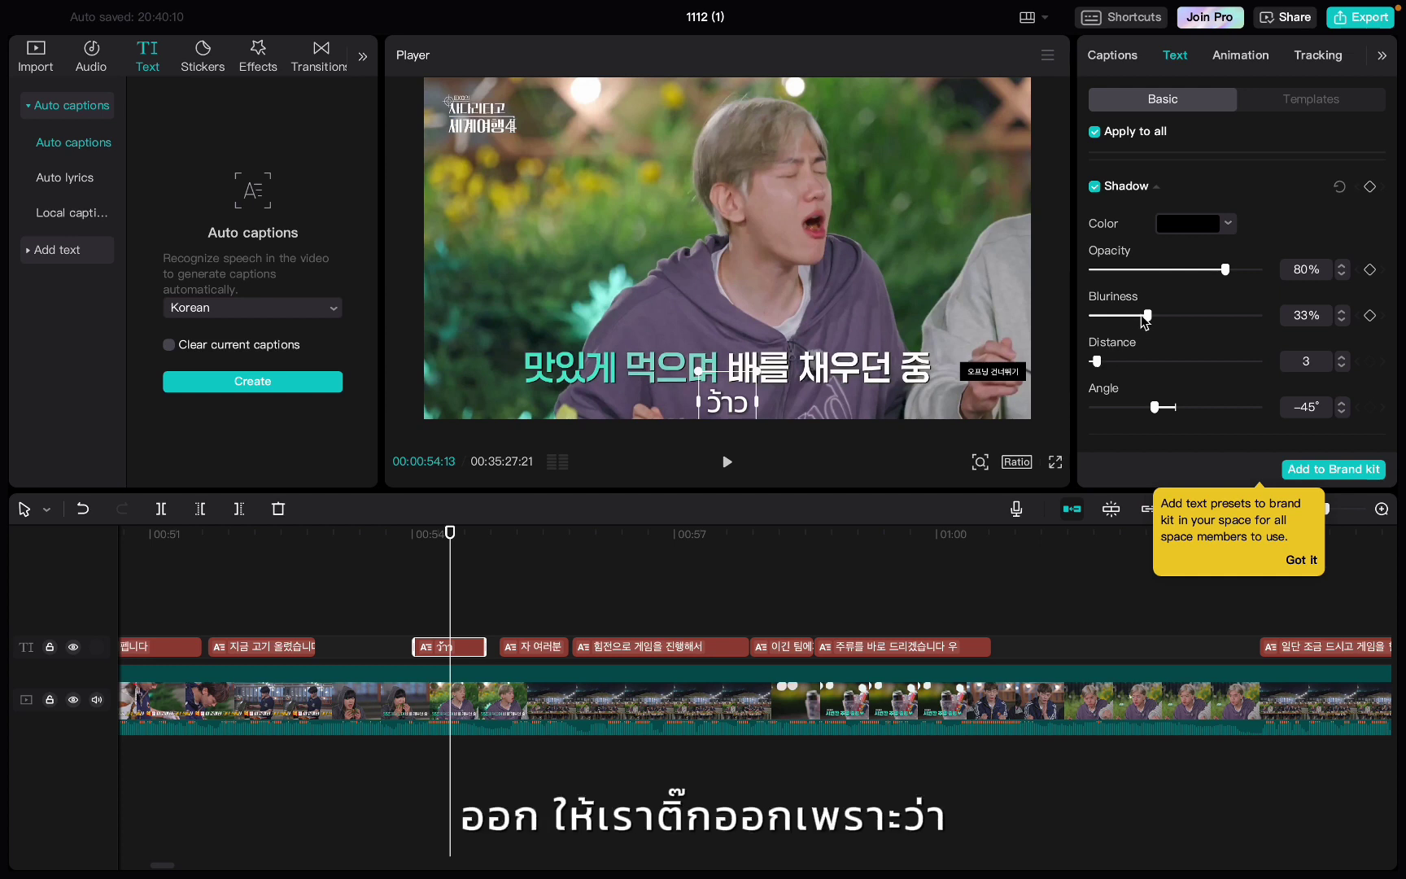
drag(1147, 314, 1103, 321)
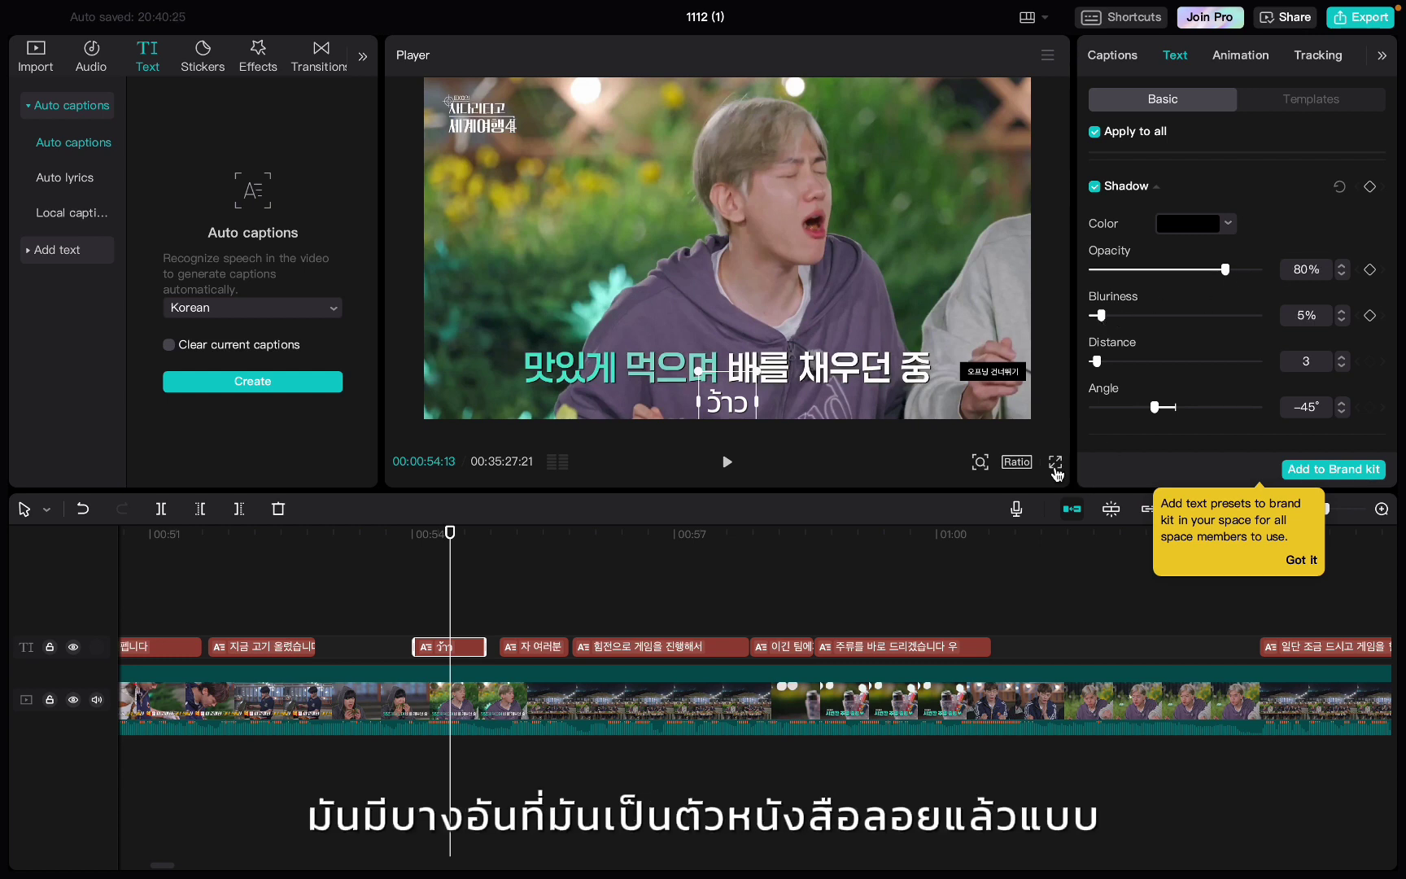
Step: Check the shadowed captions between 54 and 56 seconds and view the ว้าว caption in the full-screen preview
click(527, 616)
click(604, 615)
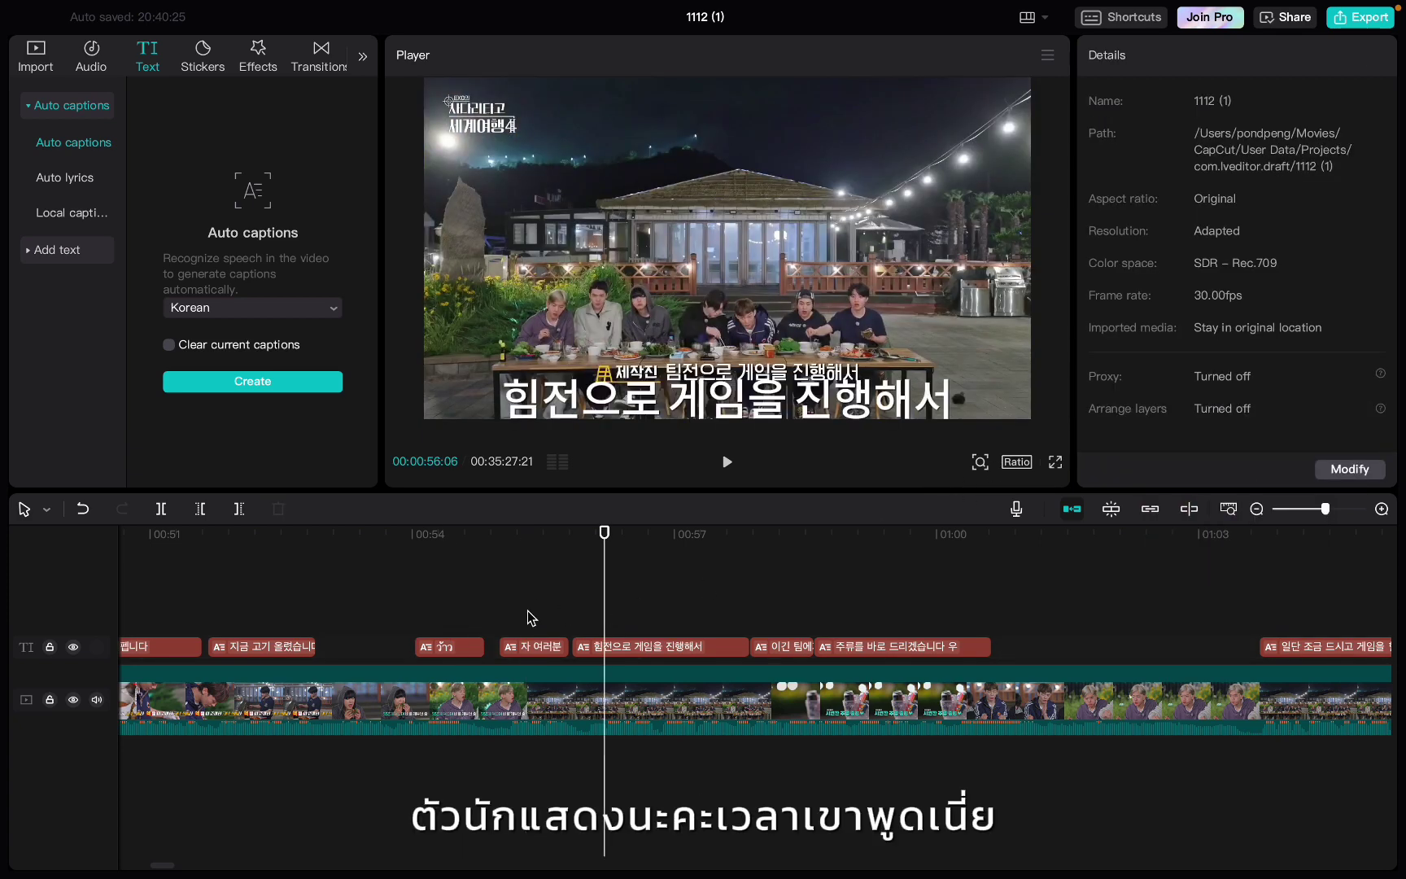
click(440, 618)
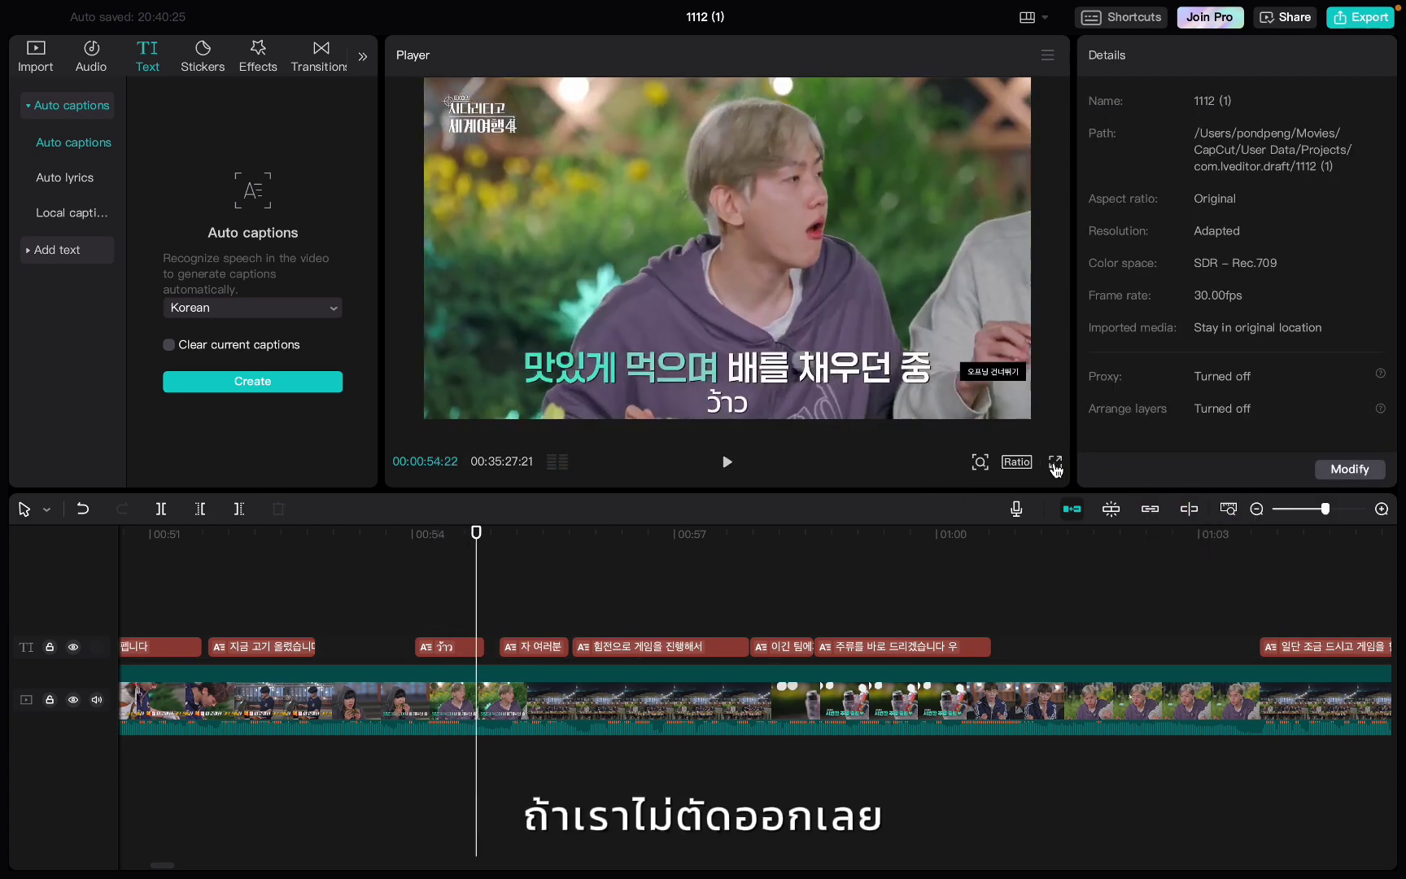
click(1056, 462)
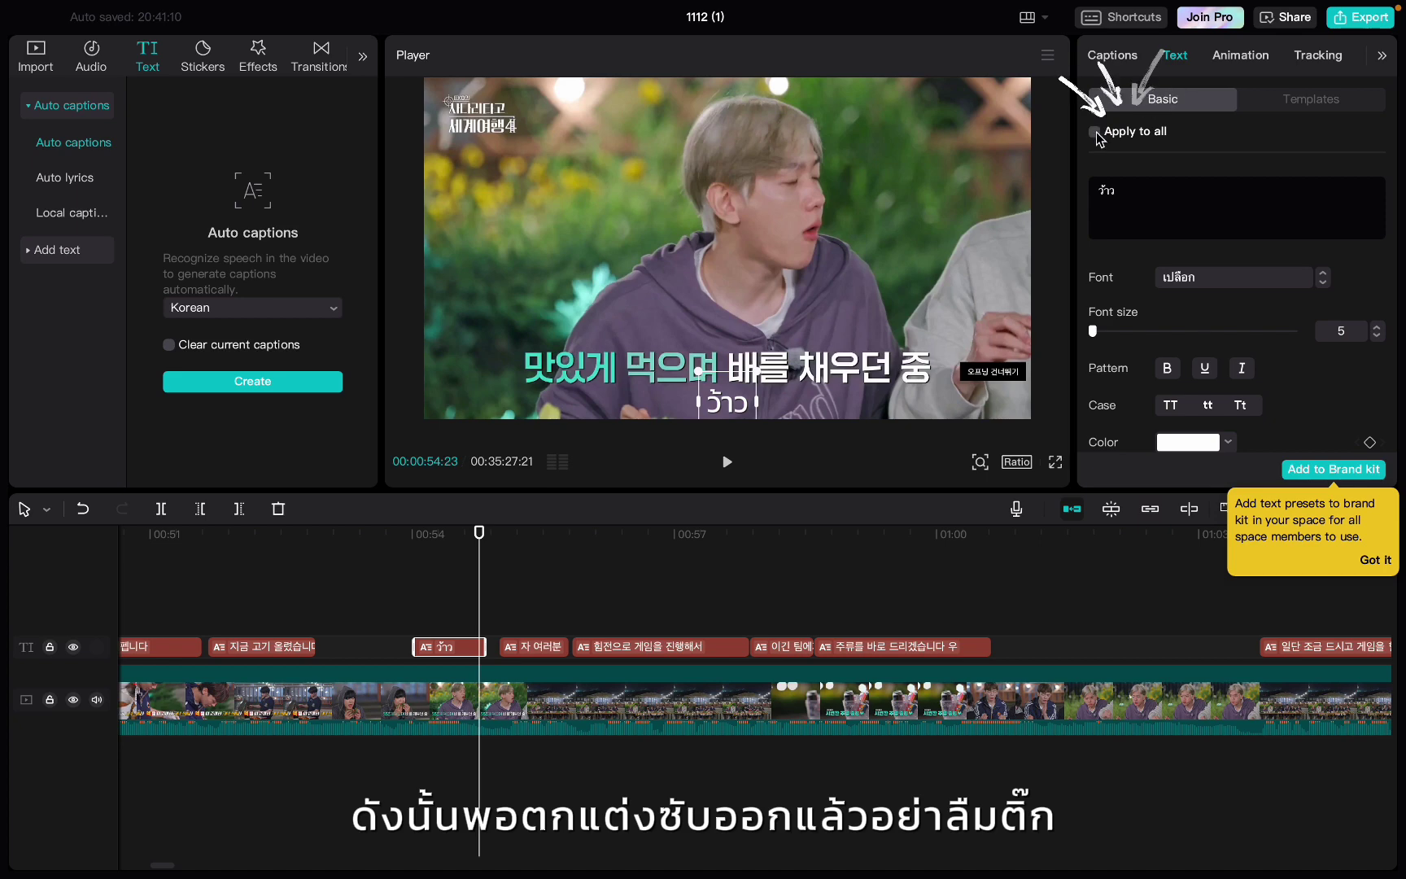
Step: Turn off applying changes to all captions so that each caption is edited individually
click(1096, 134)
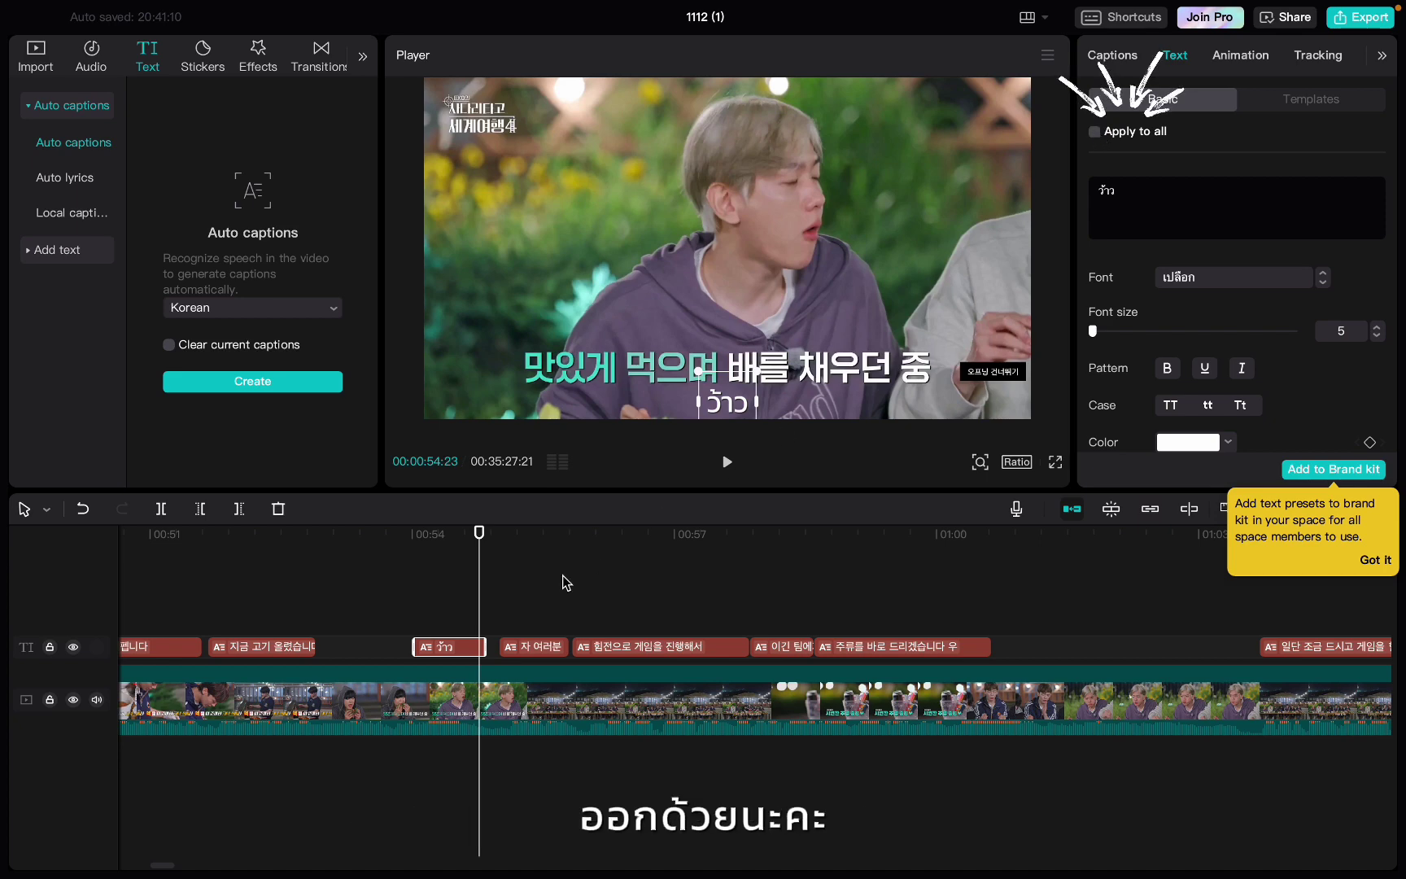
click(545, 623)
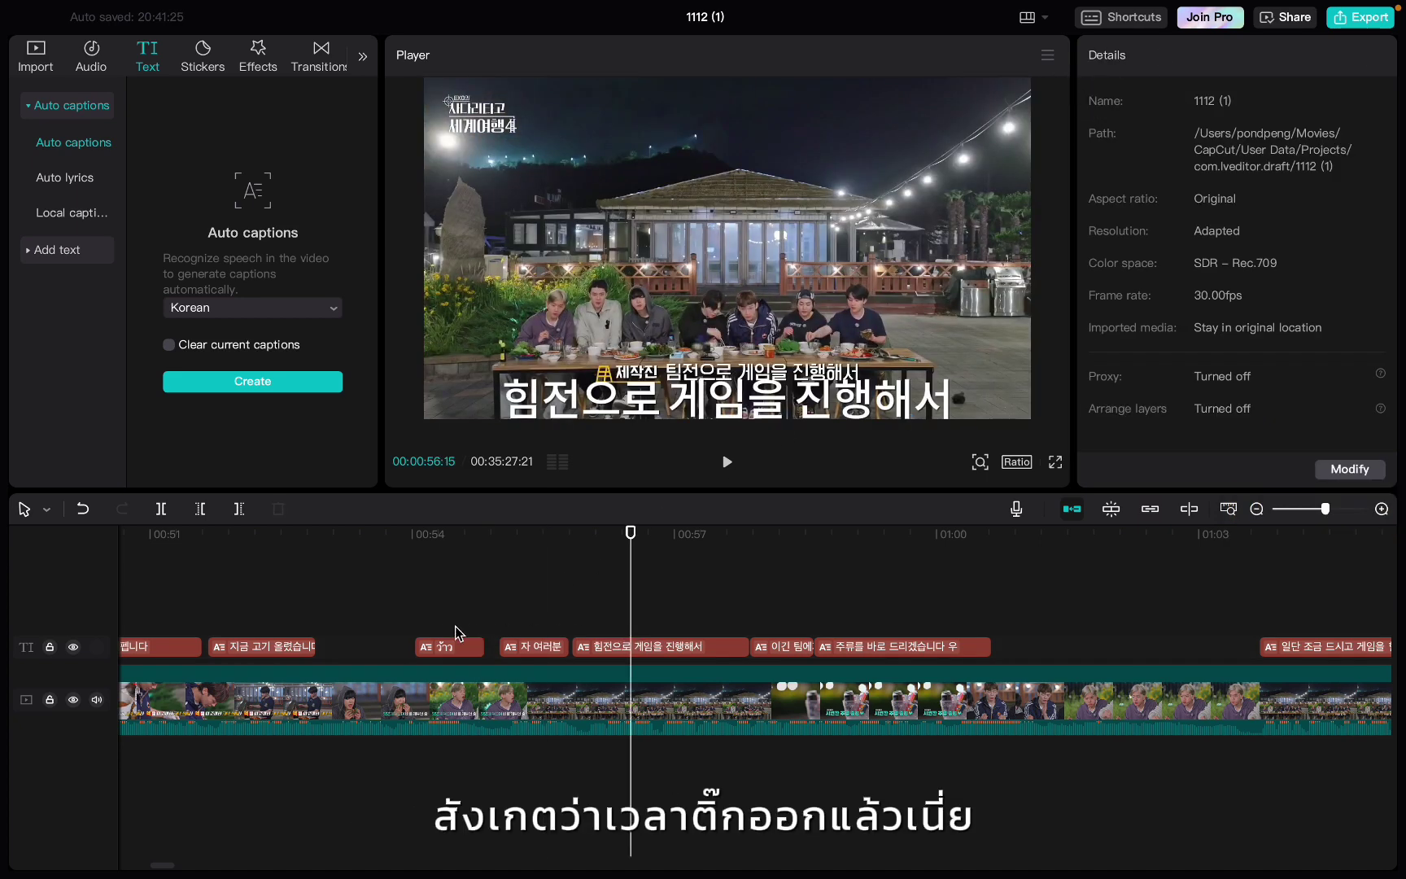
Step: Move only the ว้าว caption up to about the middle of the frame and check the positions of the following captions
click(445, 643)
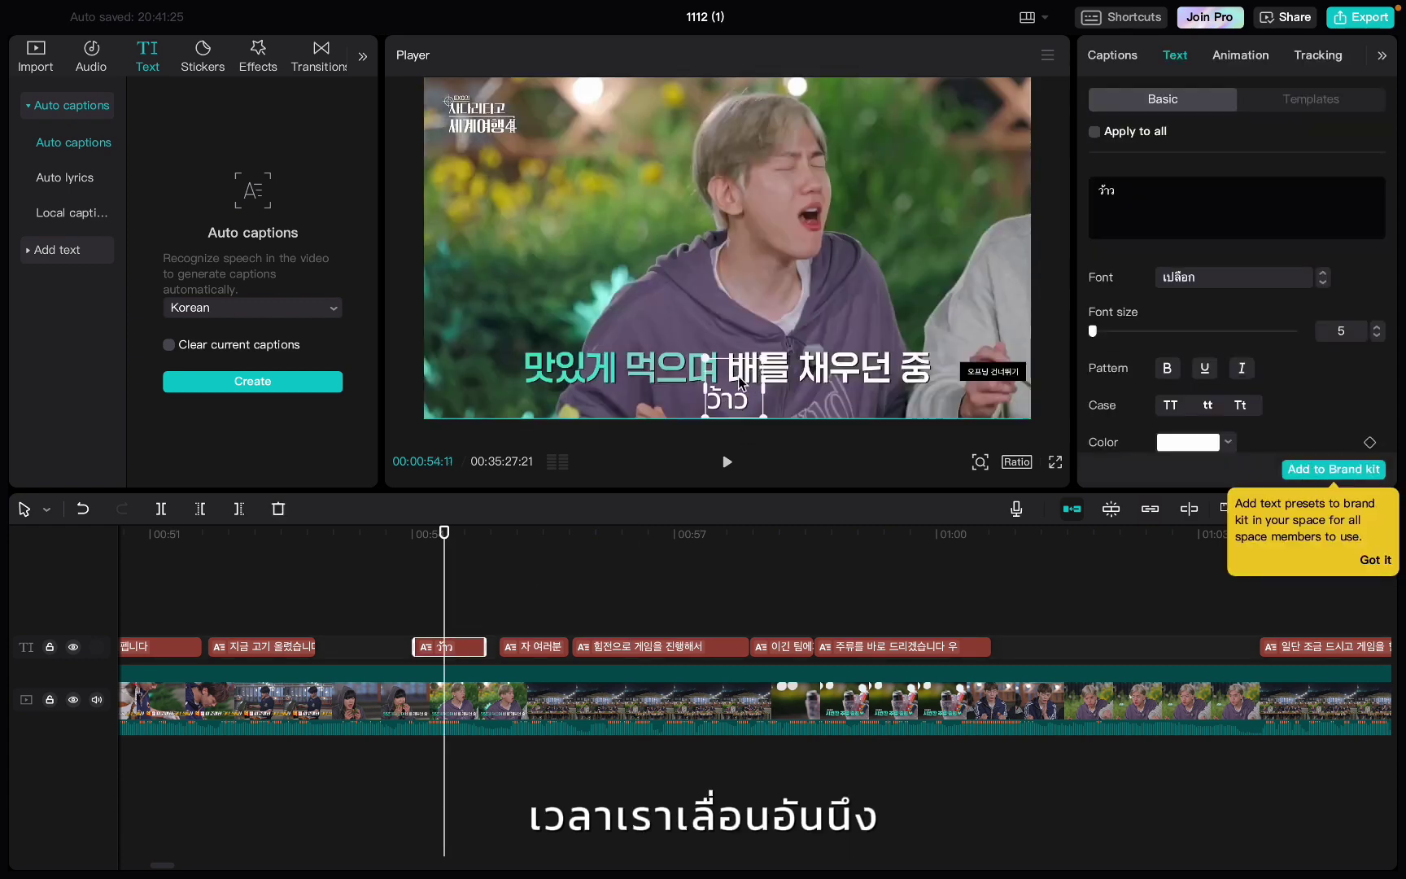
drag(727, 407, 716, 244)
click(546, 622)
click(625, 622)
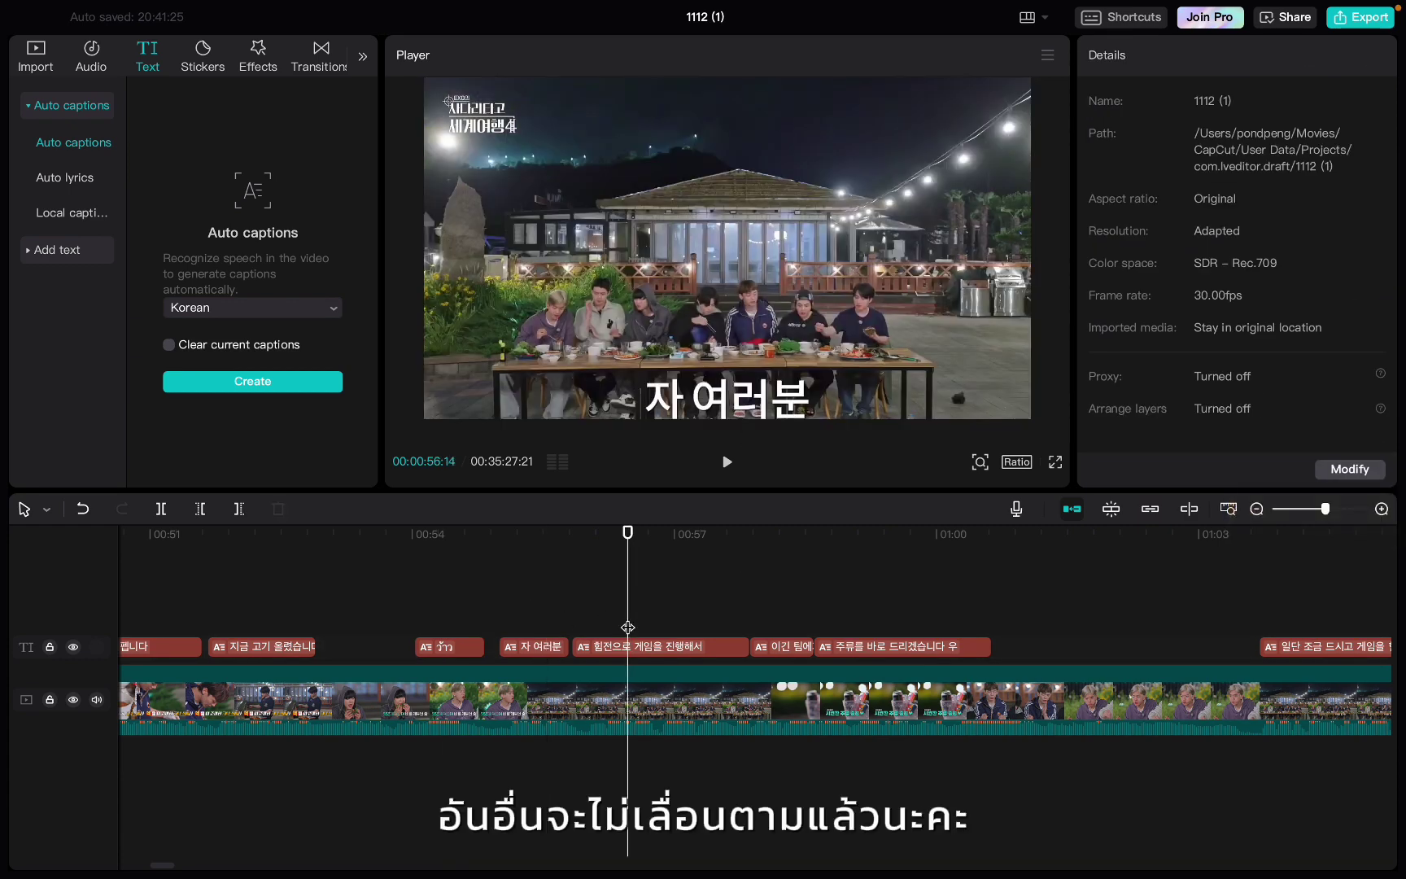
click(796, 610)
click(875, 616)
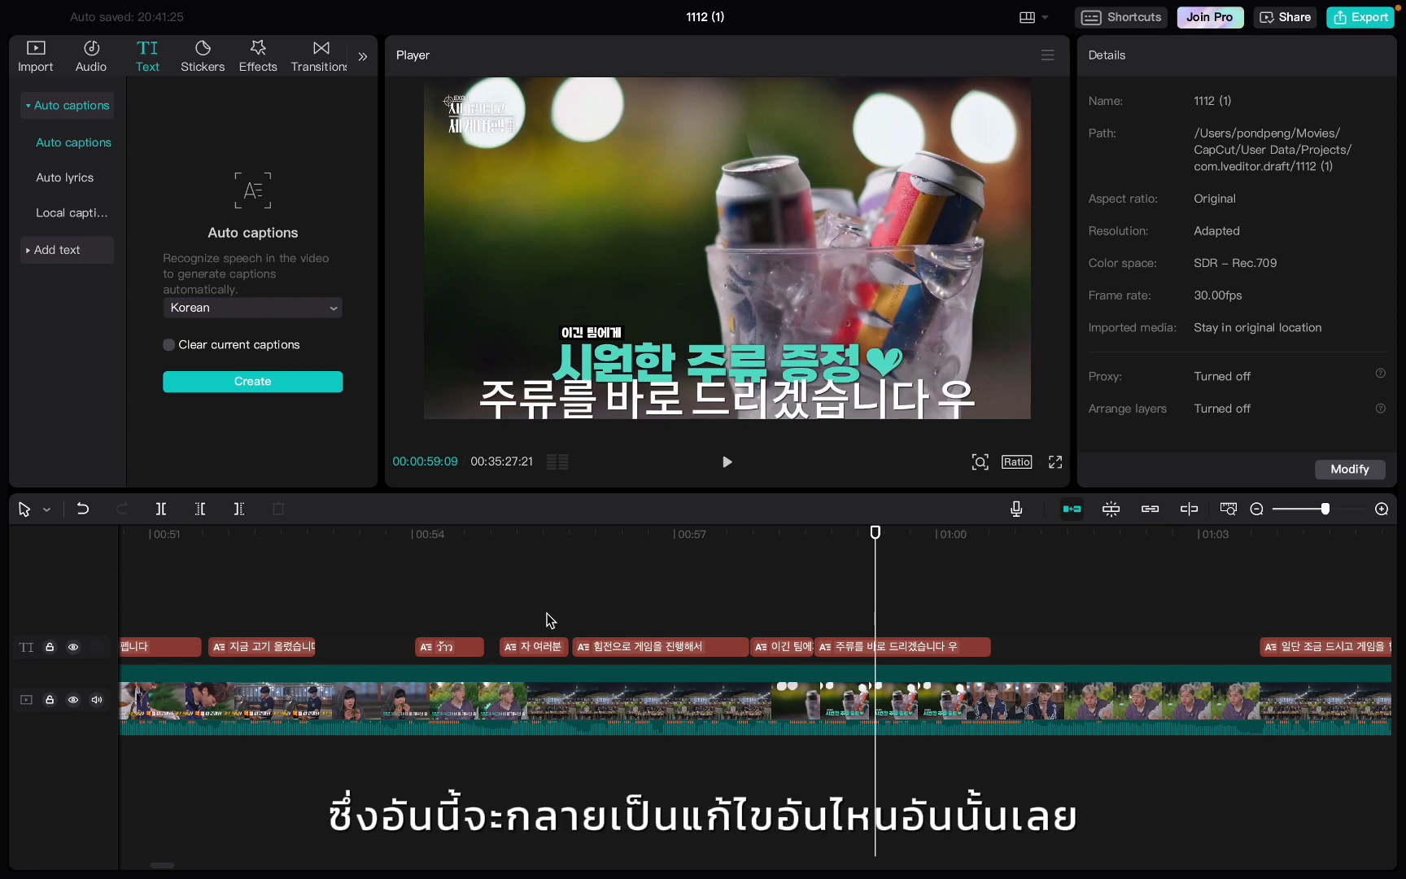
Step: Move the ว้าว caption back down to the bottom edge of the frame, centred horizontally
click(453, 628)
click(462, 647)
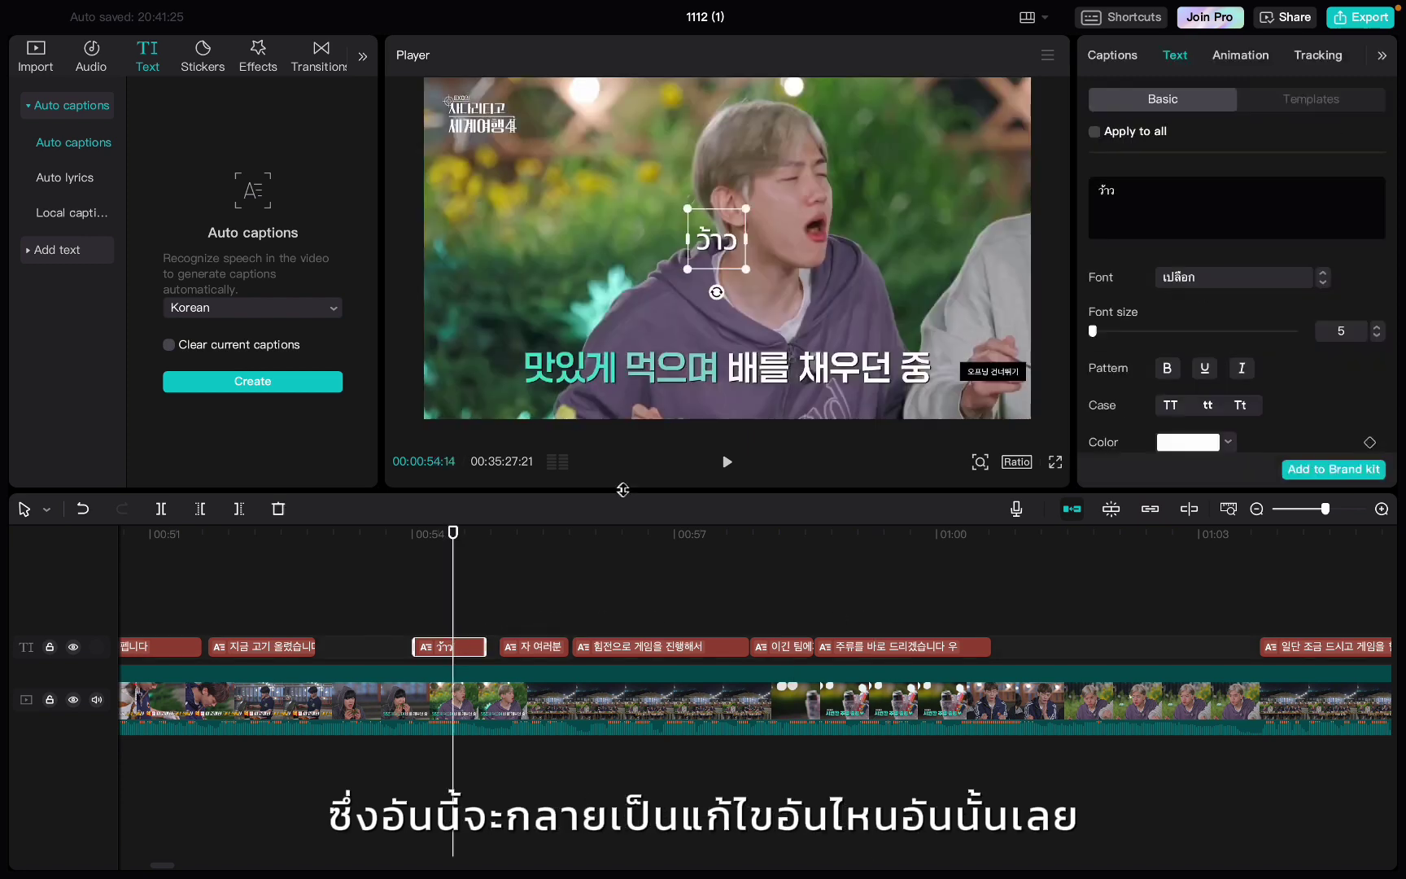
drag(716, 231, 723, 415)
scroll(429, 599, left, 3)
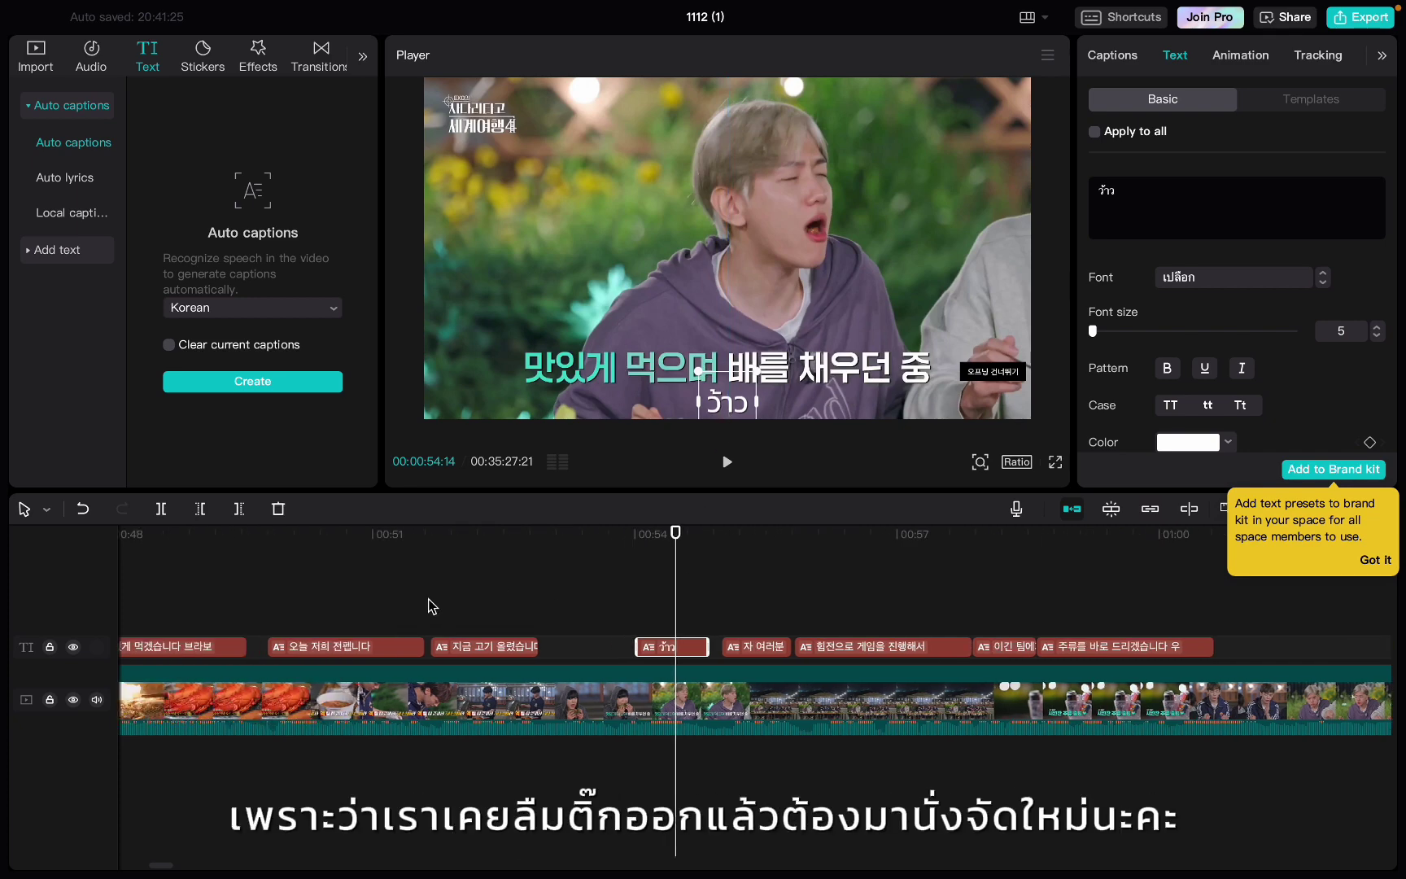
Step: Look through the ready-made text style categories, including WordArt, Title, Social Media, Message and Halloween, and return to the Trending styles
scroll(430, 606, left, 20)
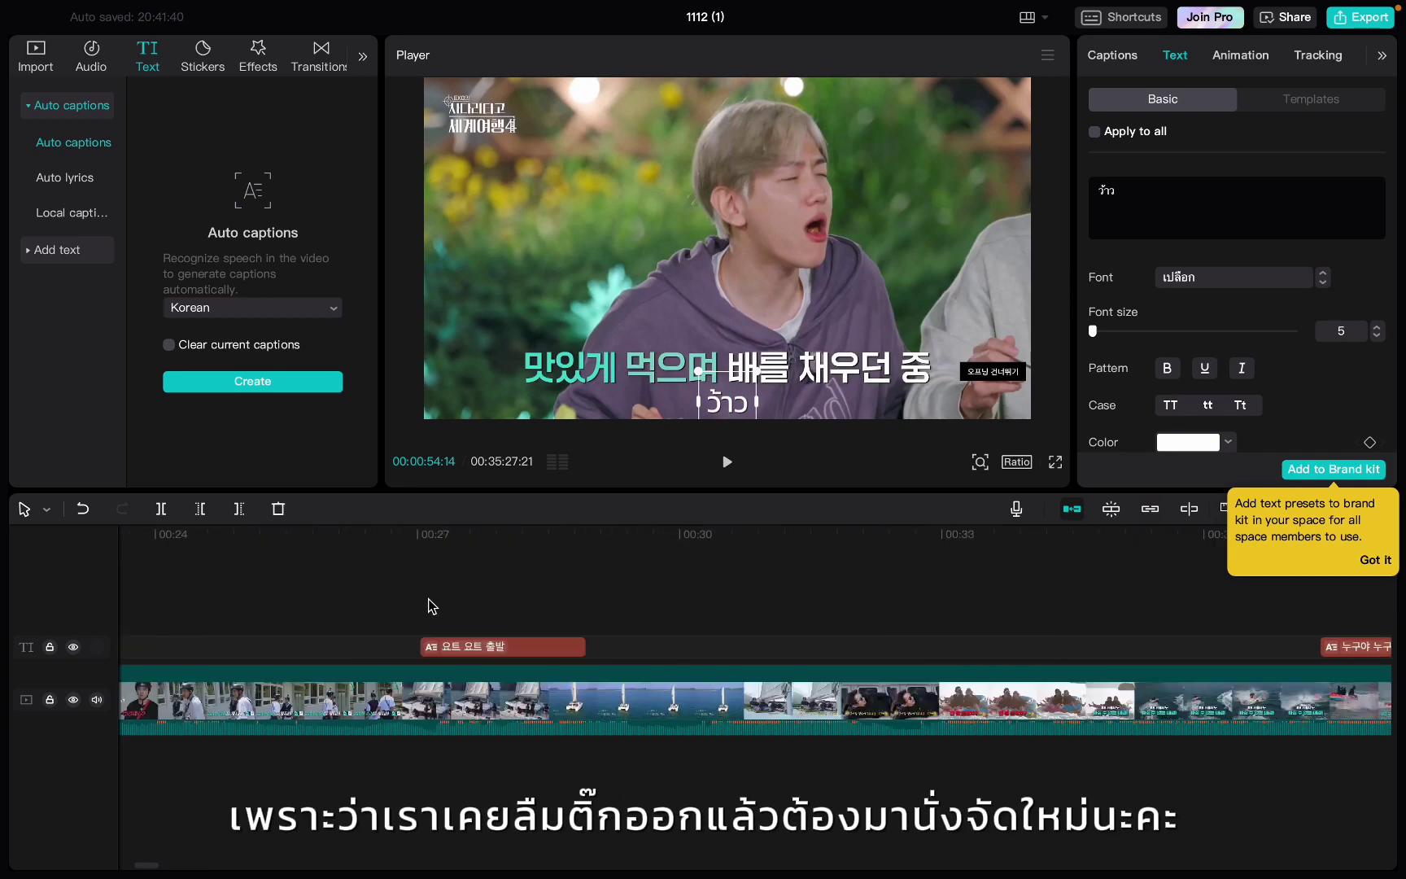
scroll(431, 606, right, 10)
click(45, 250)
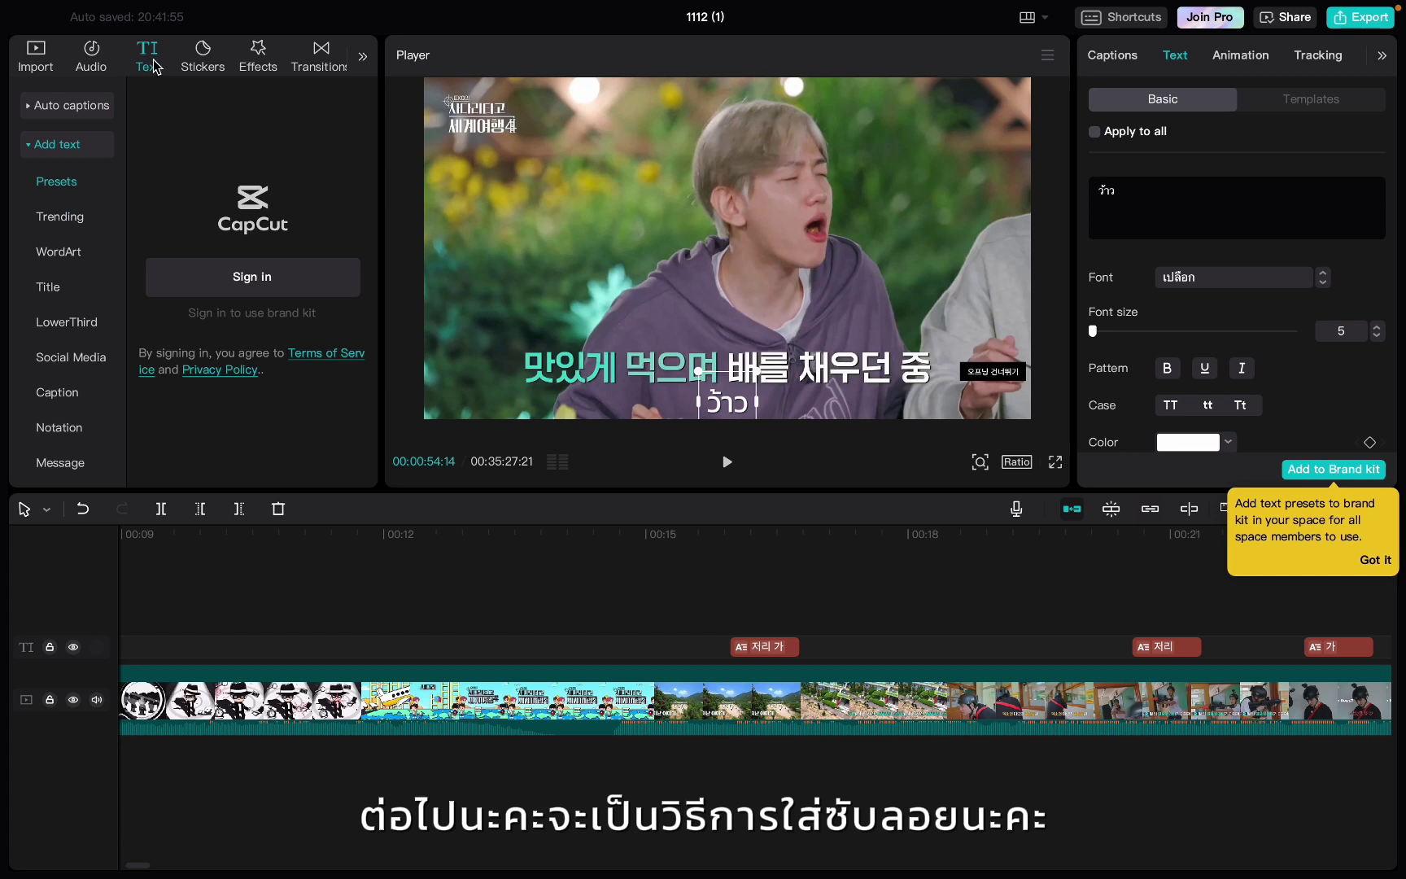
click(79, 218)
click(68, 254)
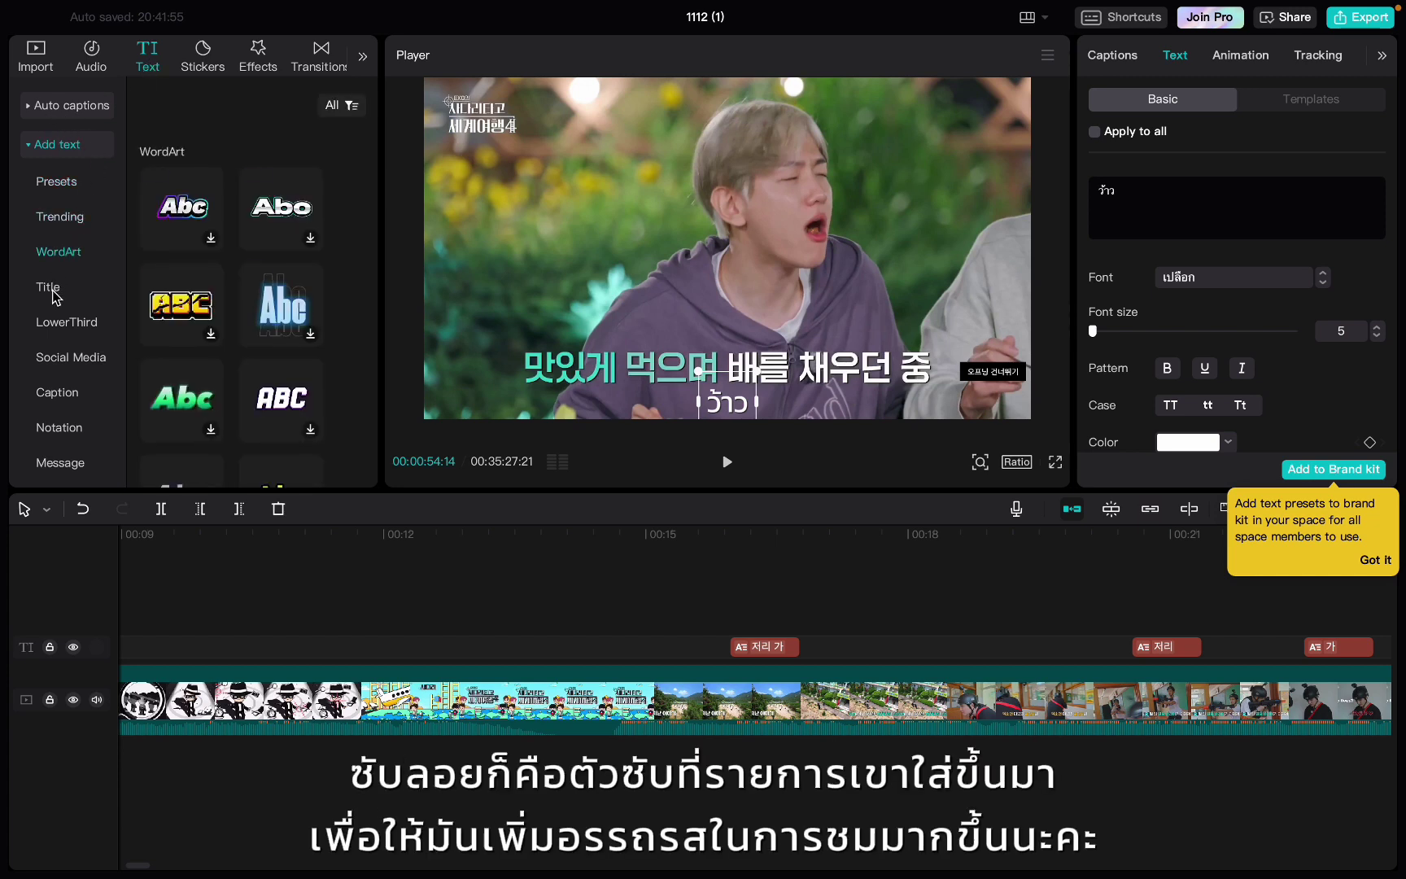
click(52, 289)
click(62, 324)
click(64, 355)
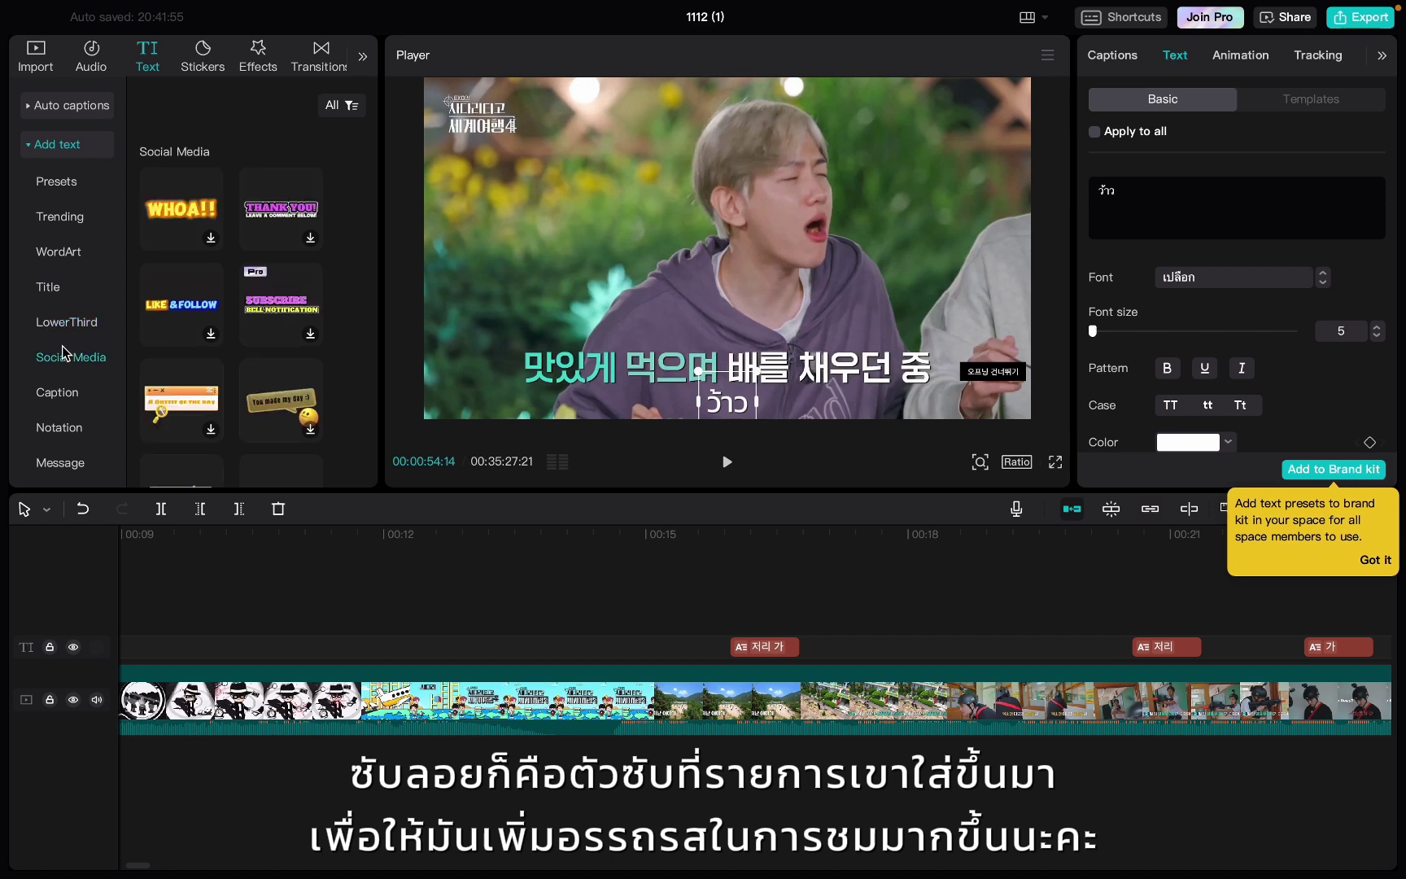
click(62, 397)
click(68, 431)
click(64, 465)
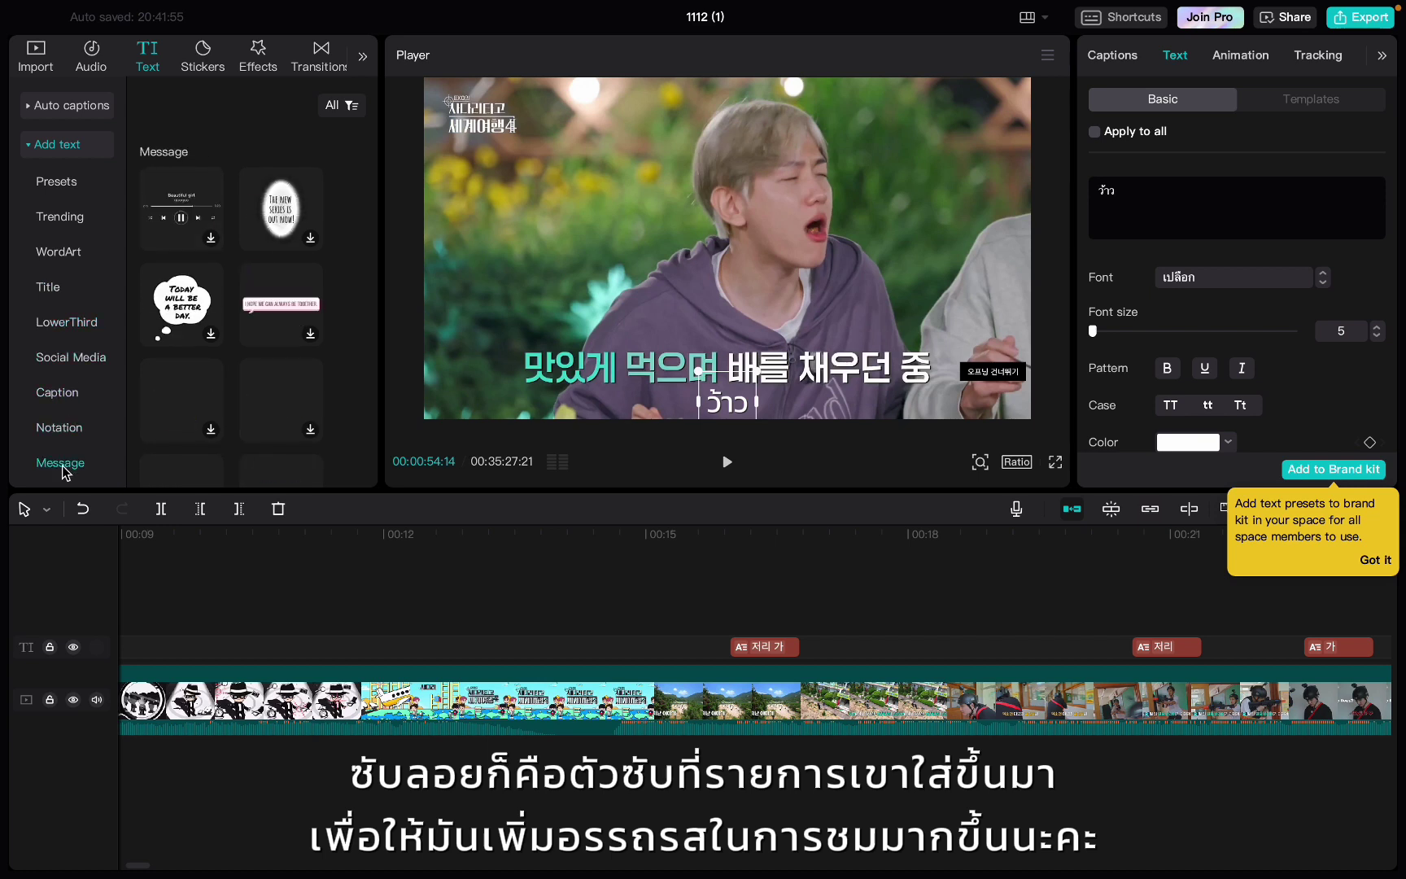
scroll(62, 472, down, 3)
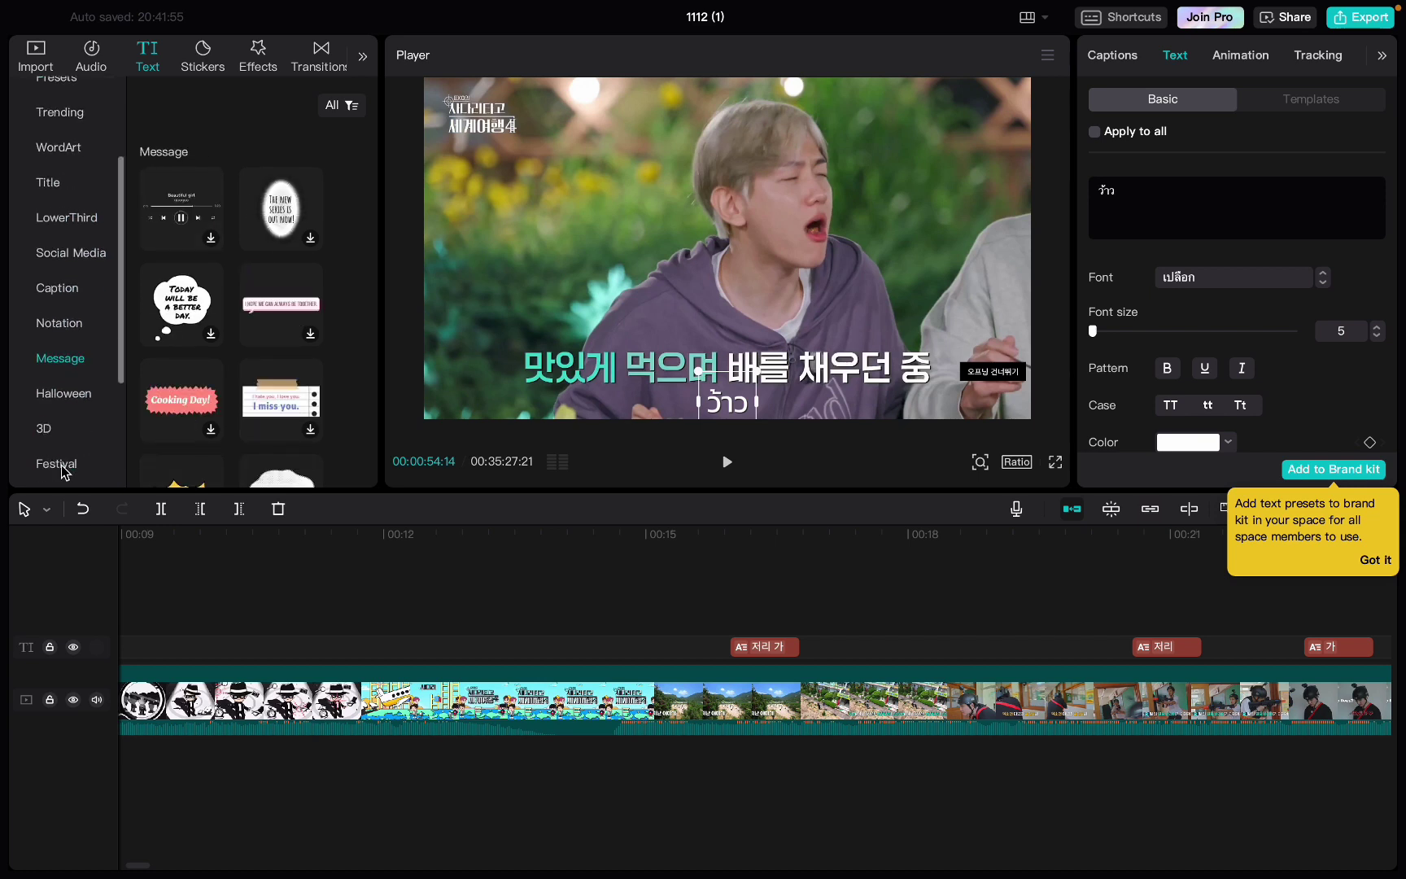
click(59, 399)
scroll(66, 407, up, 3)
click(76, 188)
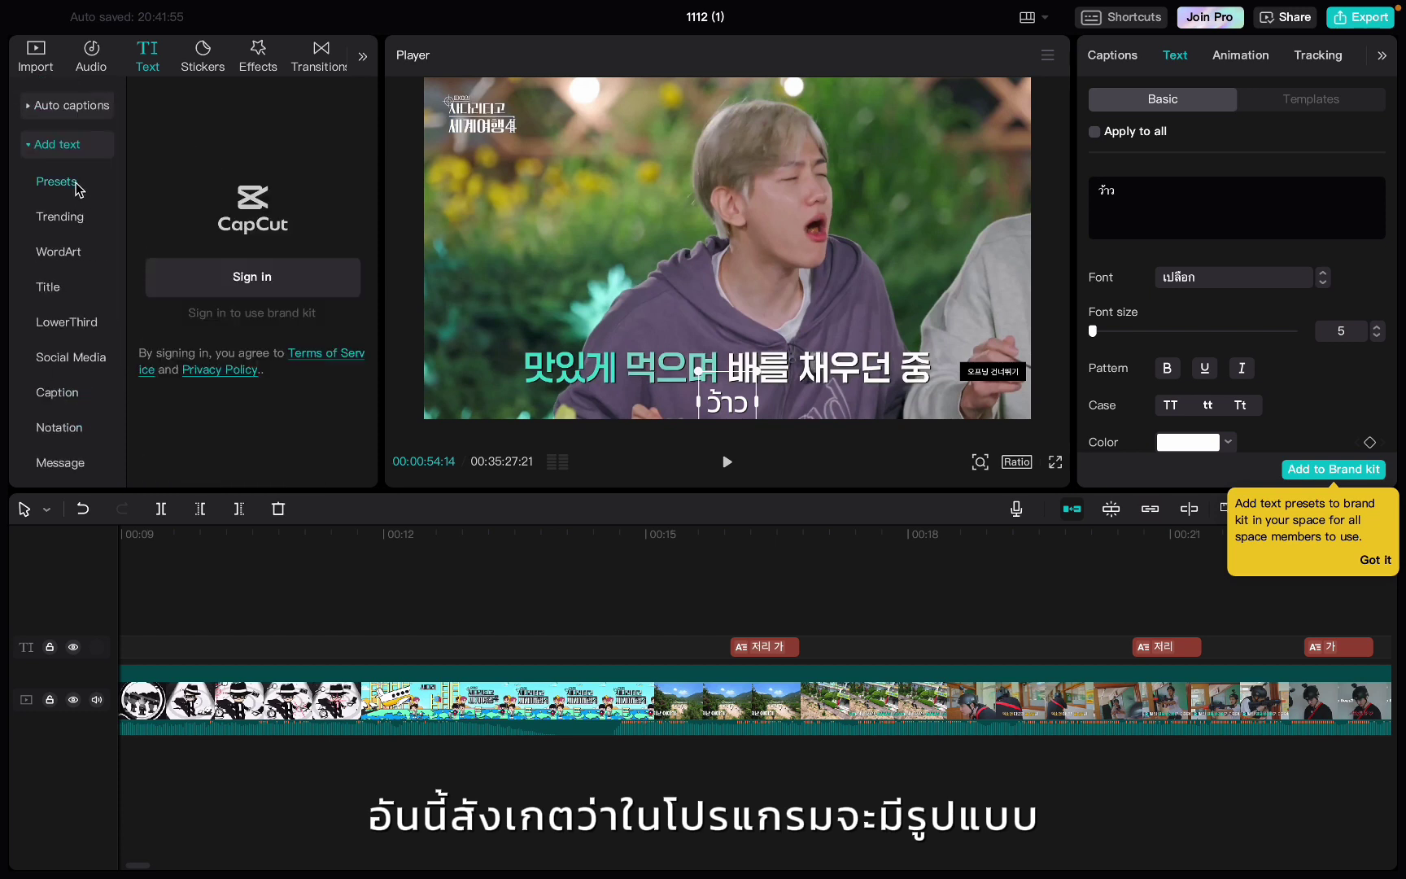
click(43, 110)
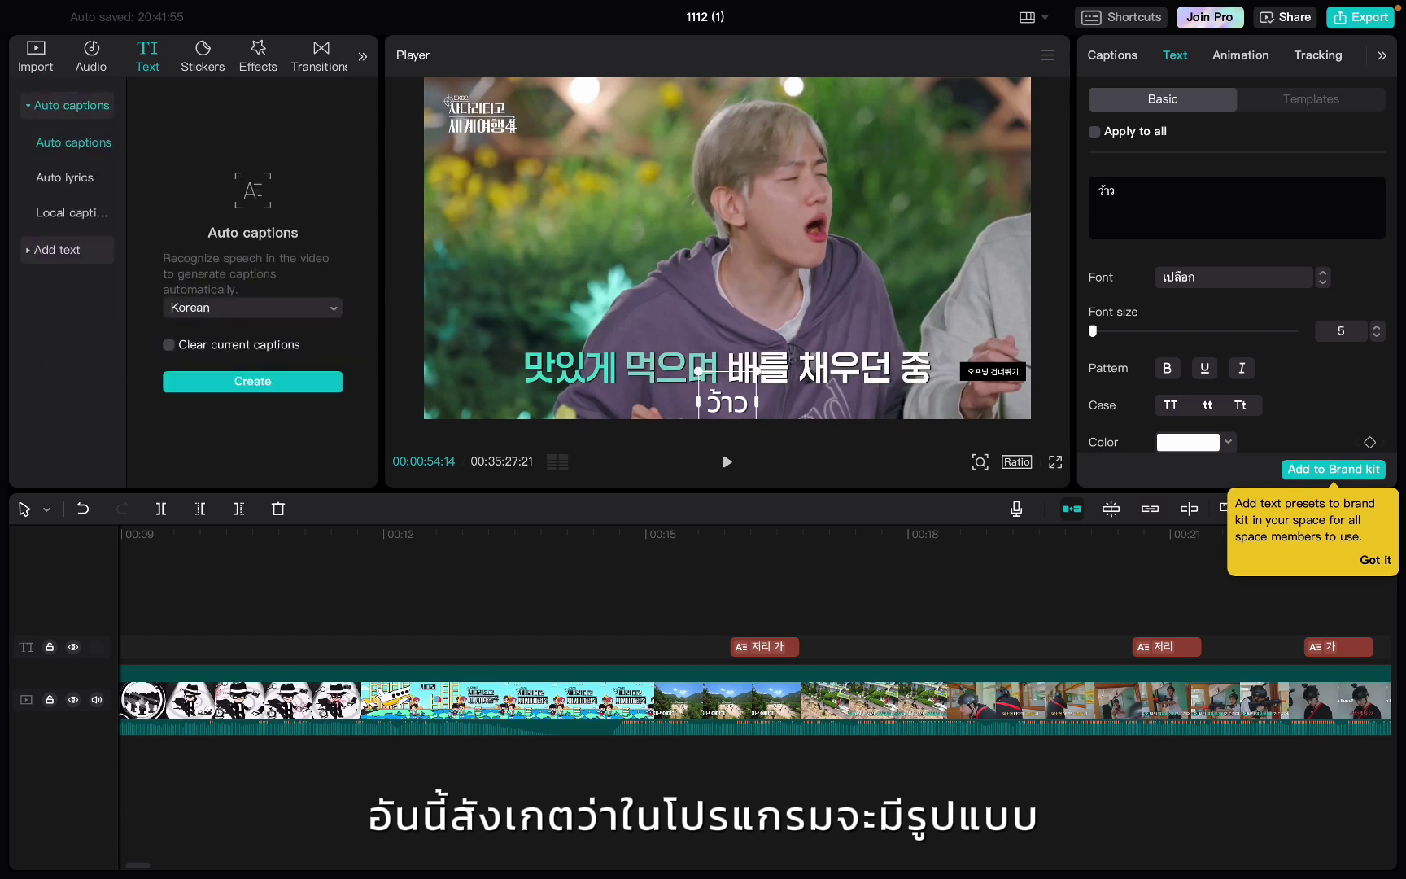
click(32, 109)
click(48, 146)
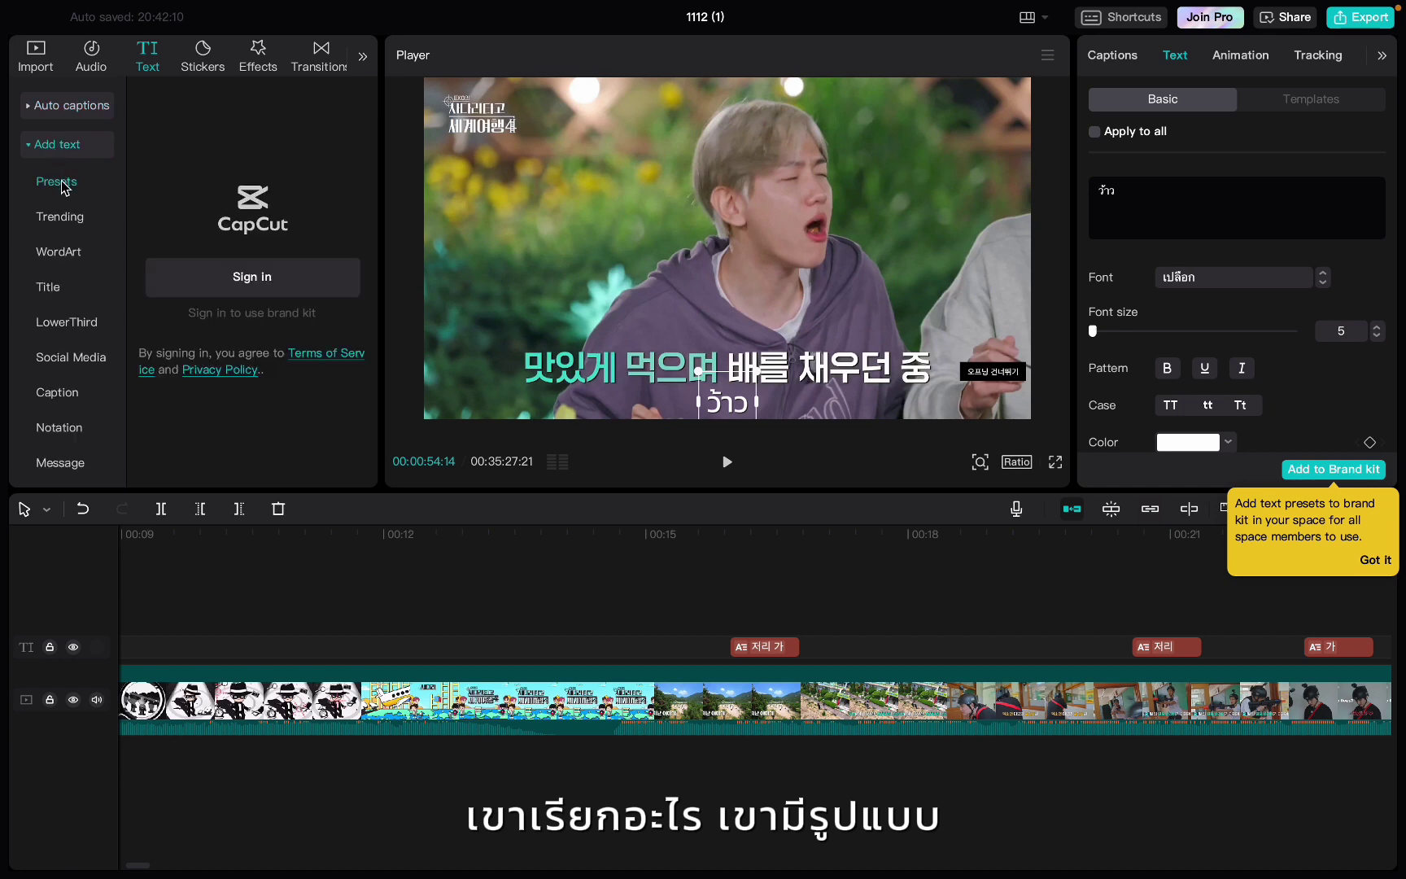
click(67, 220)
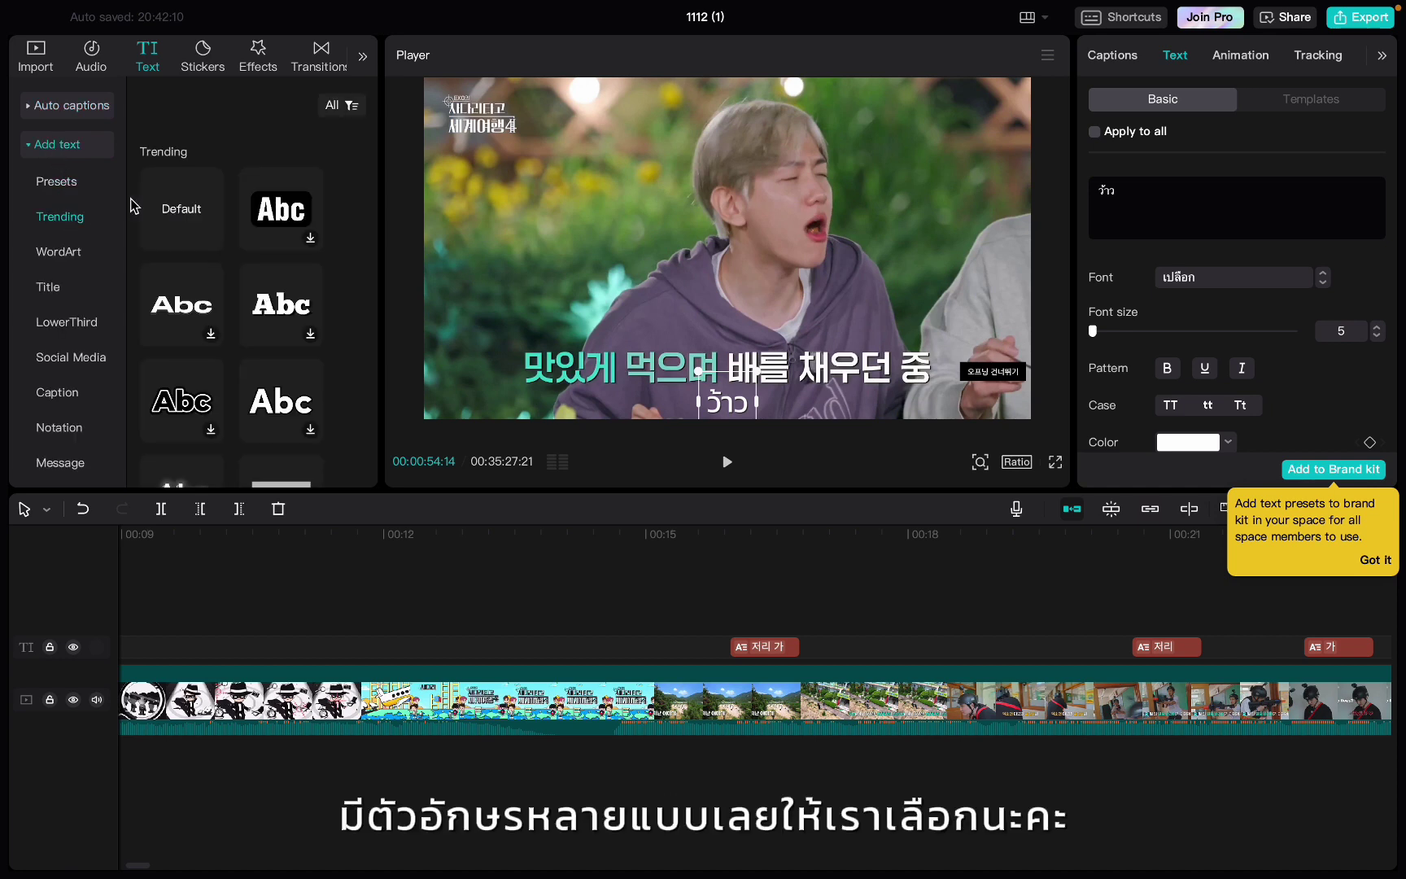
mouse_move(164, 215)
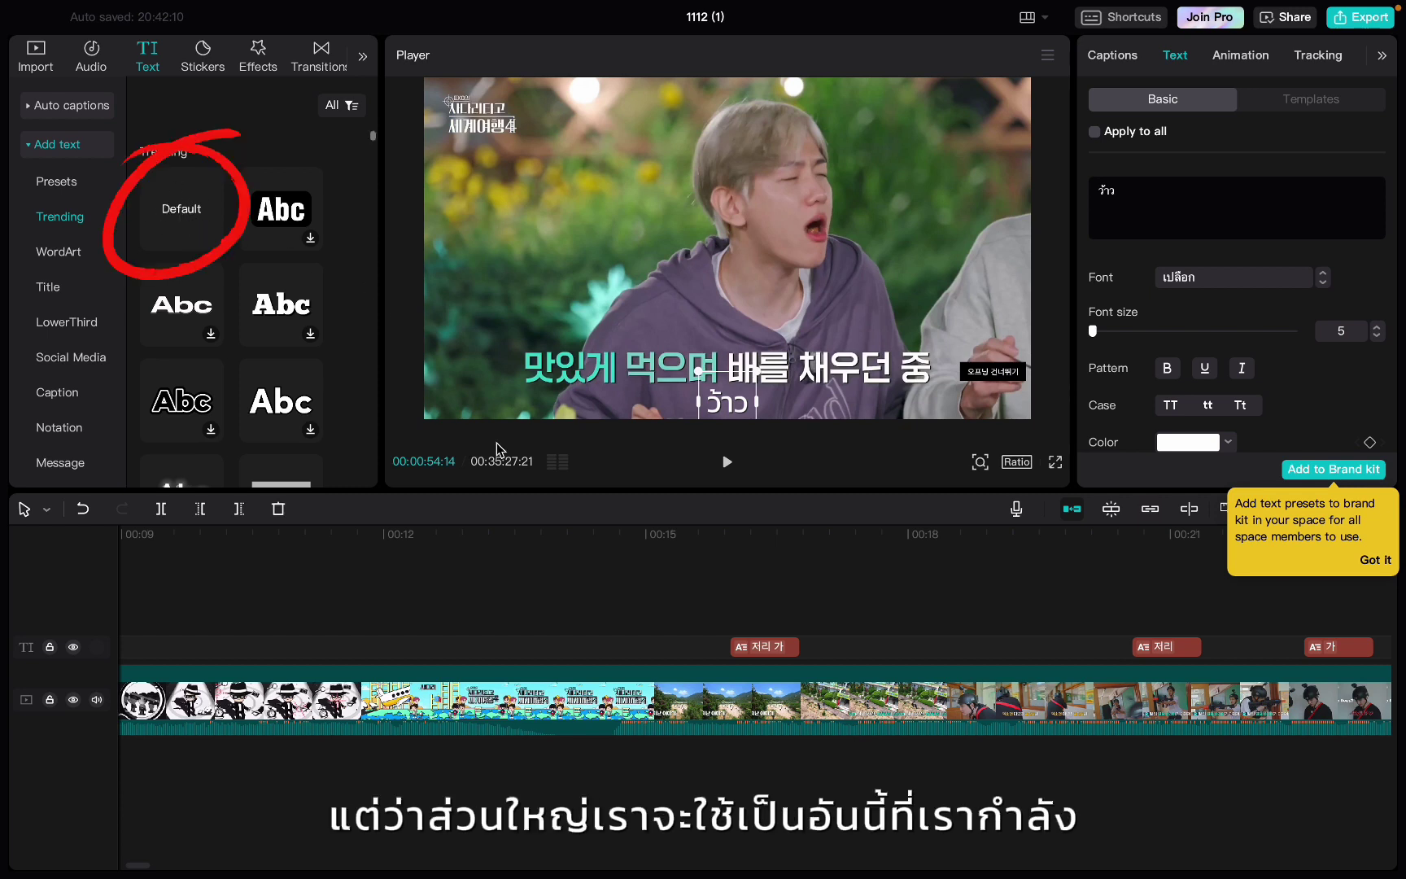
Step: Place the playhead at 00:00:14:20, right where the 지난 이야기 title first appears in the video
click(642, 605)
click(547, 612)
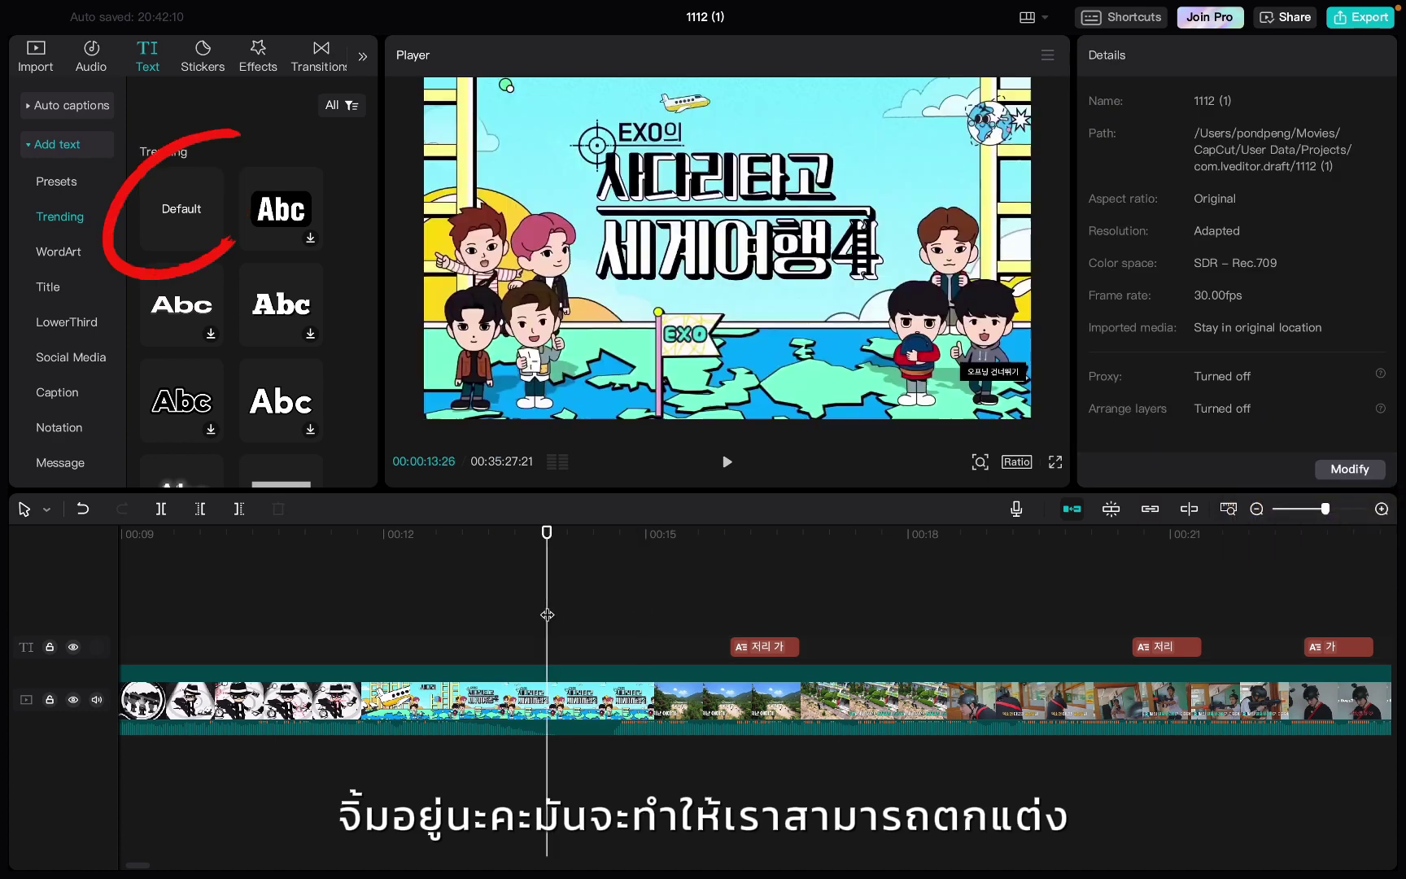
click(586, 610)
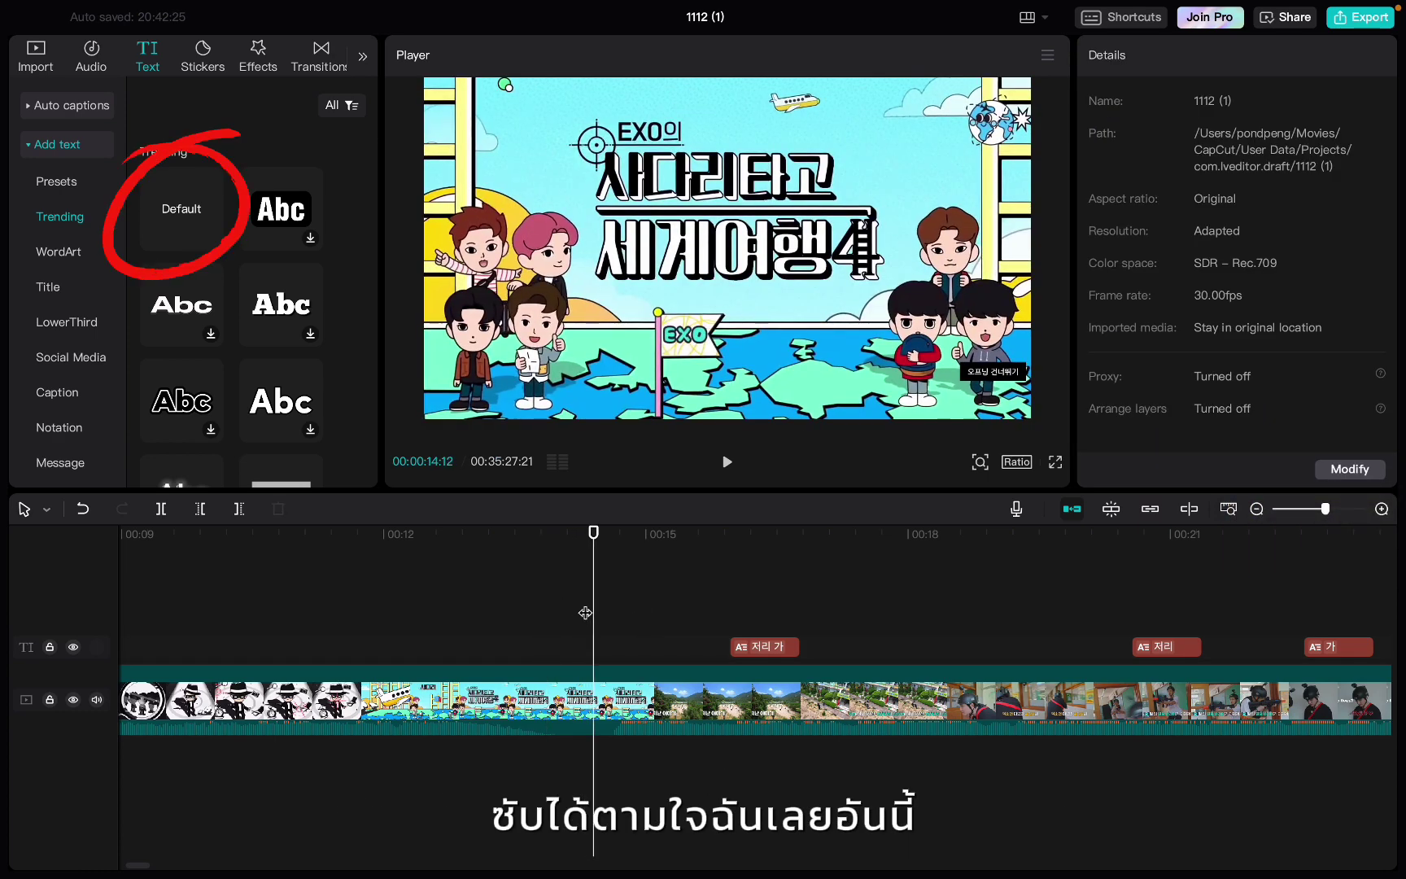
key(Right)
key(Right)
key(Right)
key(Right)
key(Right)
key(Right)
key(Right)
key(Right)
key(Right)
key(Right)
key(Right)
key(Right)
key(Right)
key(Right)
key(Left)
key(Left)
key(Left)
key(Left)
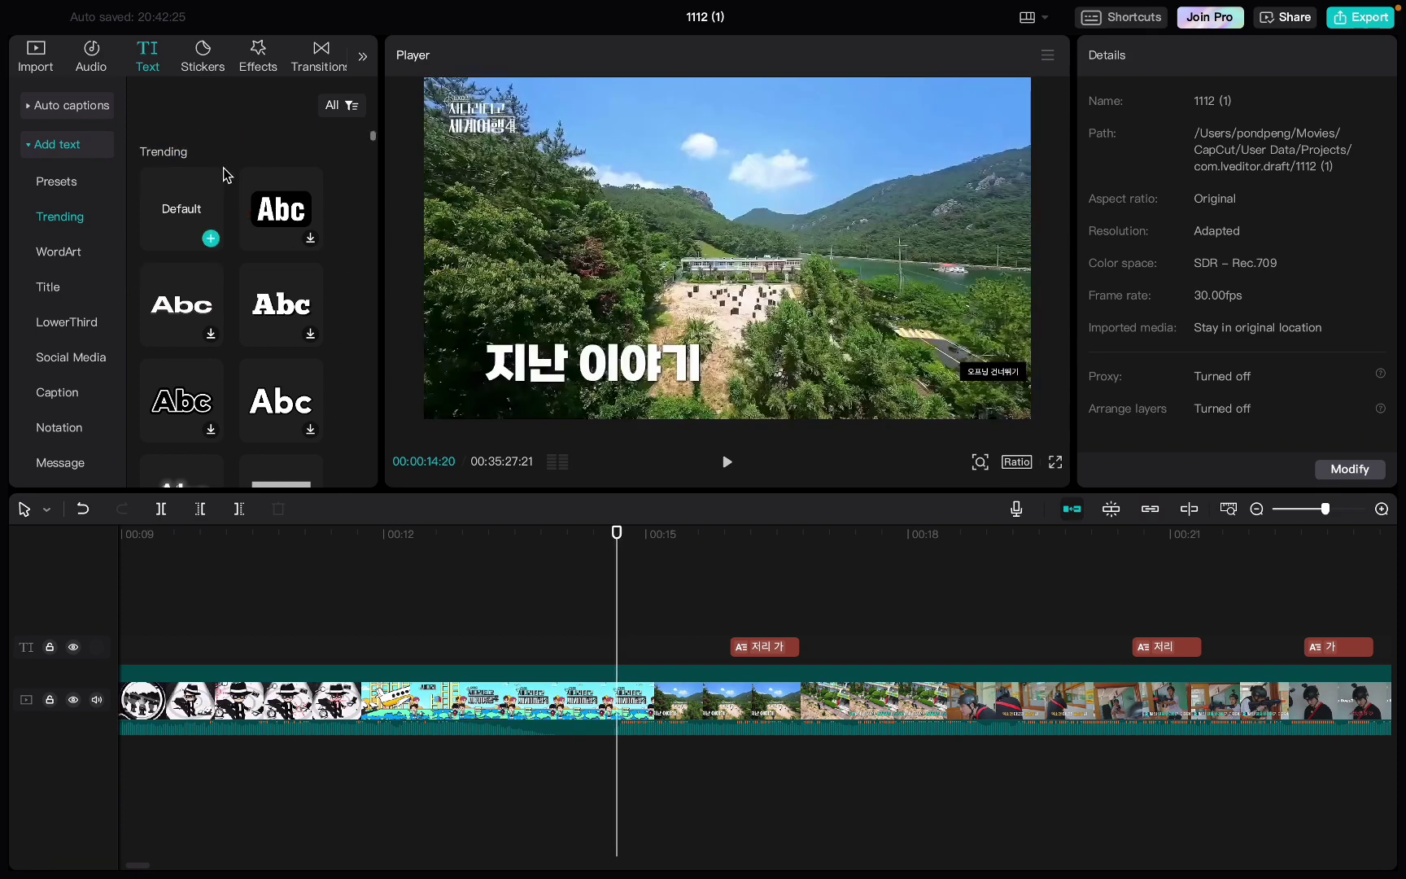
Step: Add a Default text clip at the playhead on its own track above the auto captions
click(185, 202)
drag(185, 202, 481, 602)
scroll(703, 642, right, 5)
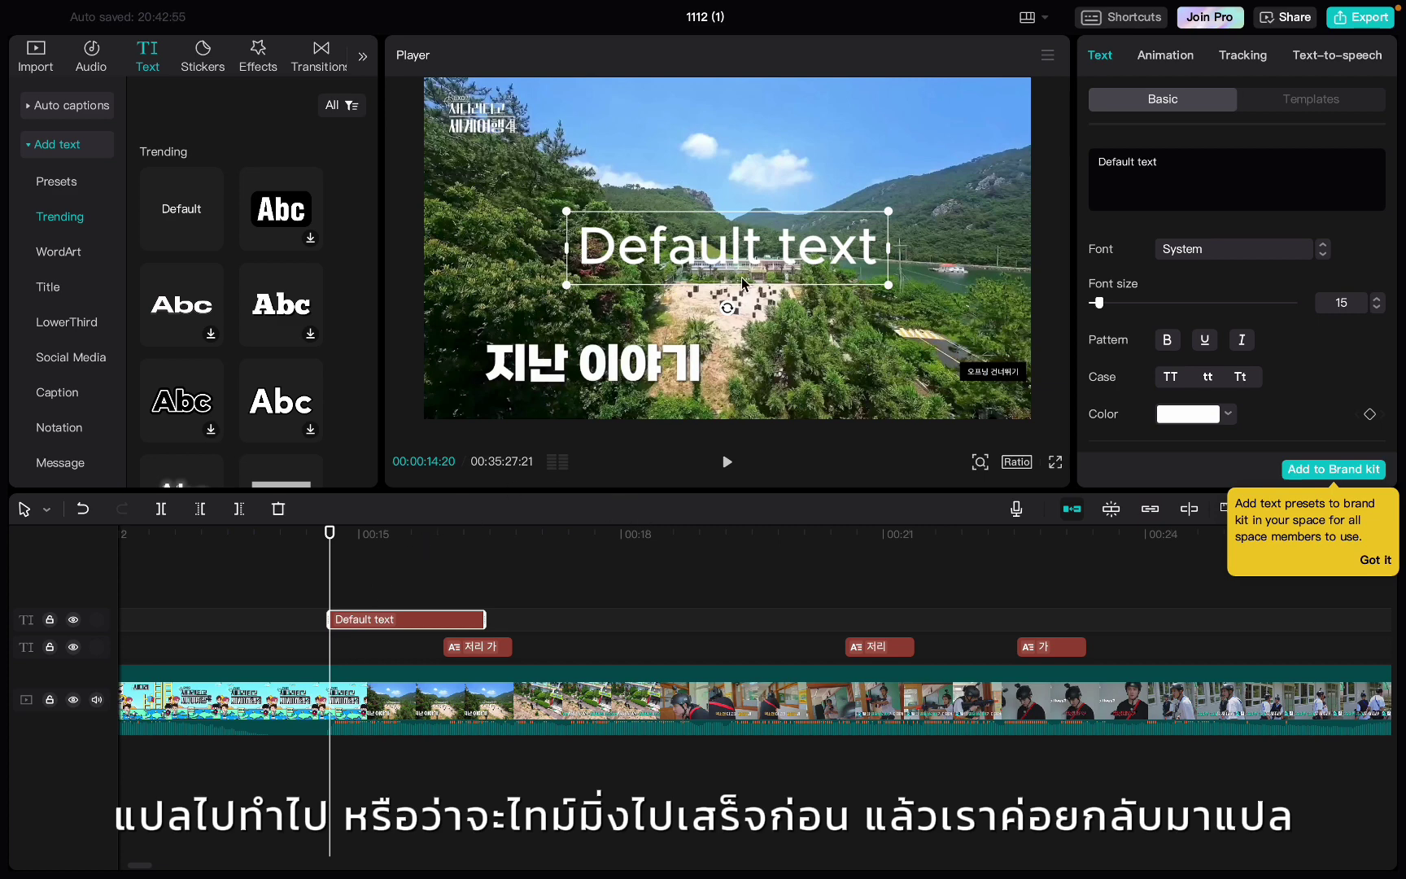
Step: Shrink the default text slightly, place it just above the 지난 이야기 title and set its font to เปลือก
drag(741, 277, 607, 334)
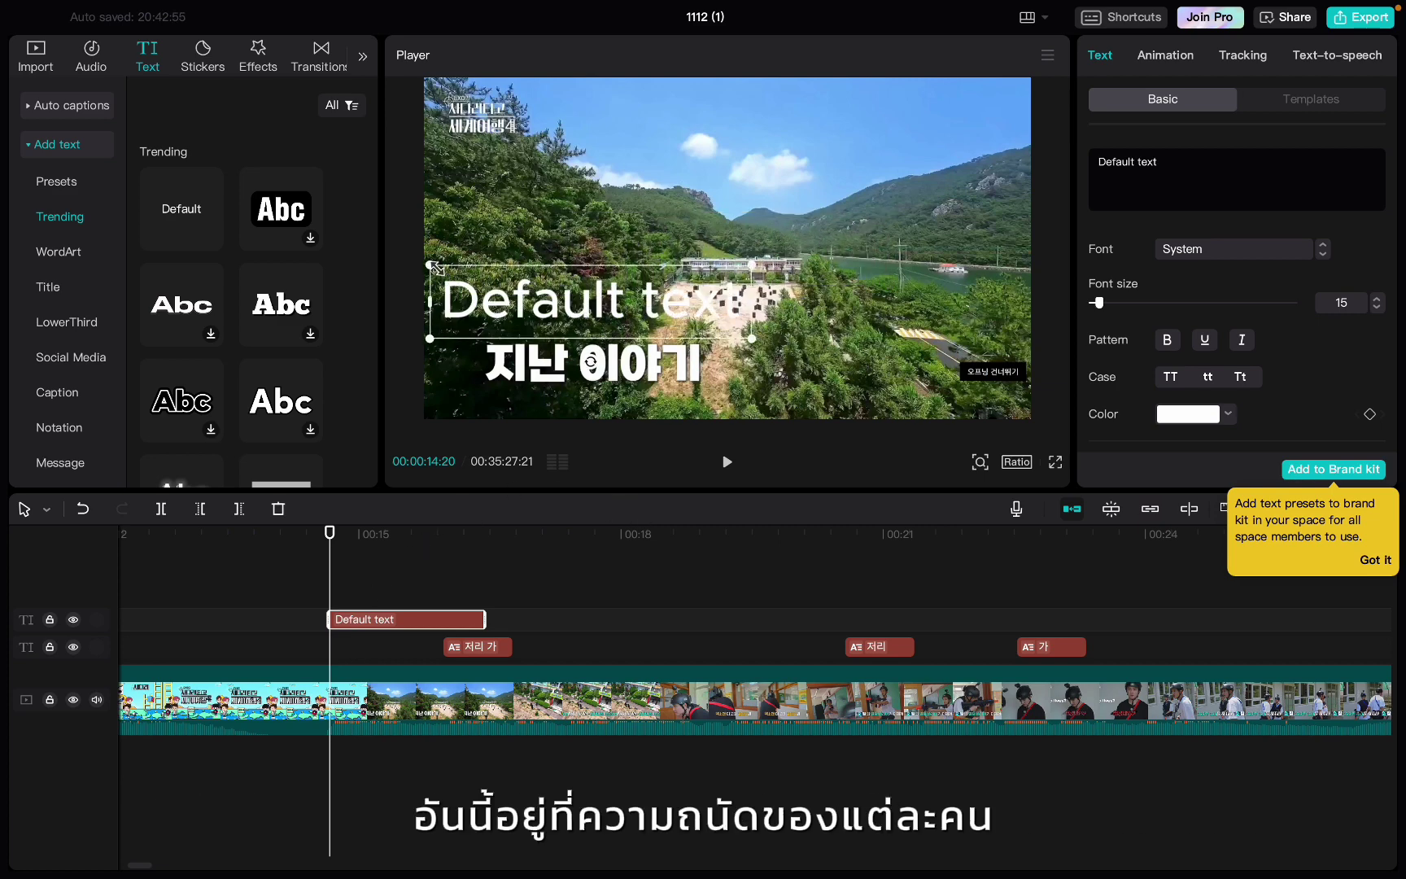
drag(437, 266, 473, 281)
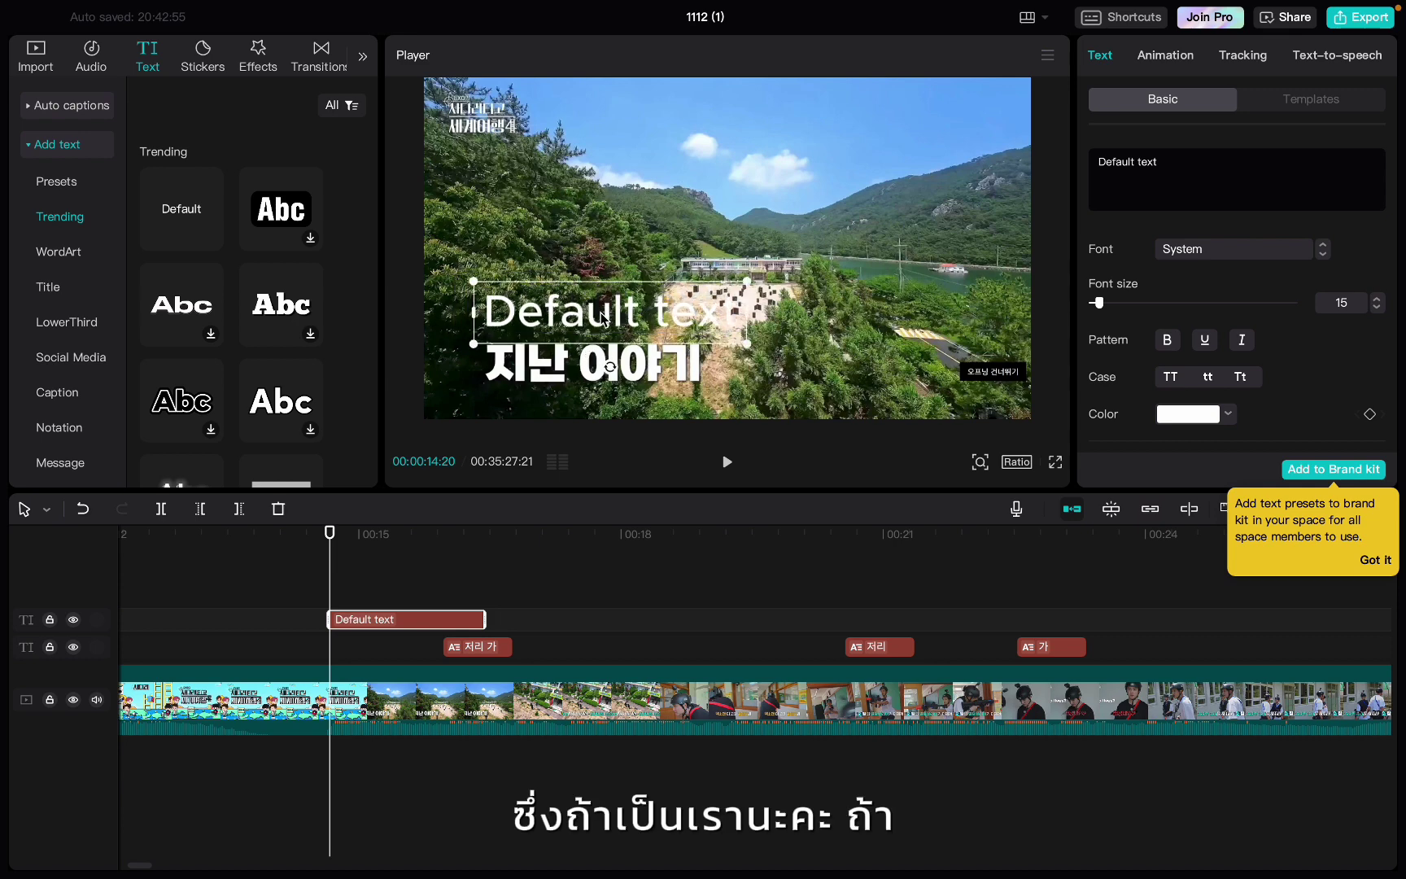
drag(603, 319, 590, 317)
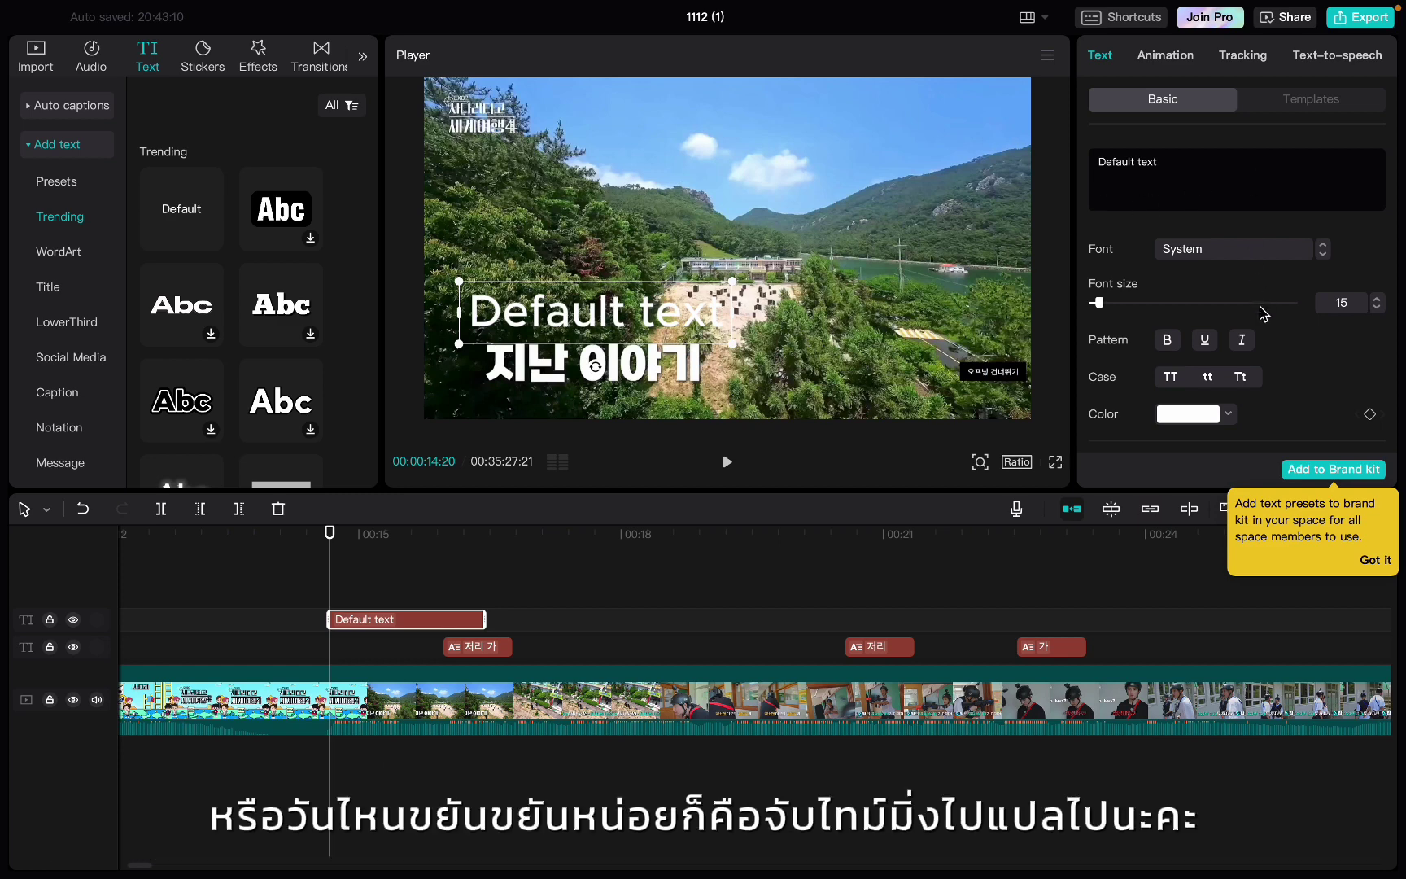
click(1204, 256)
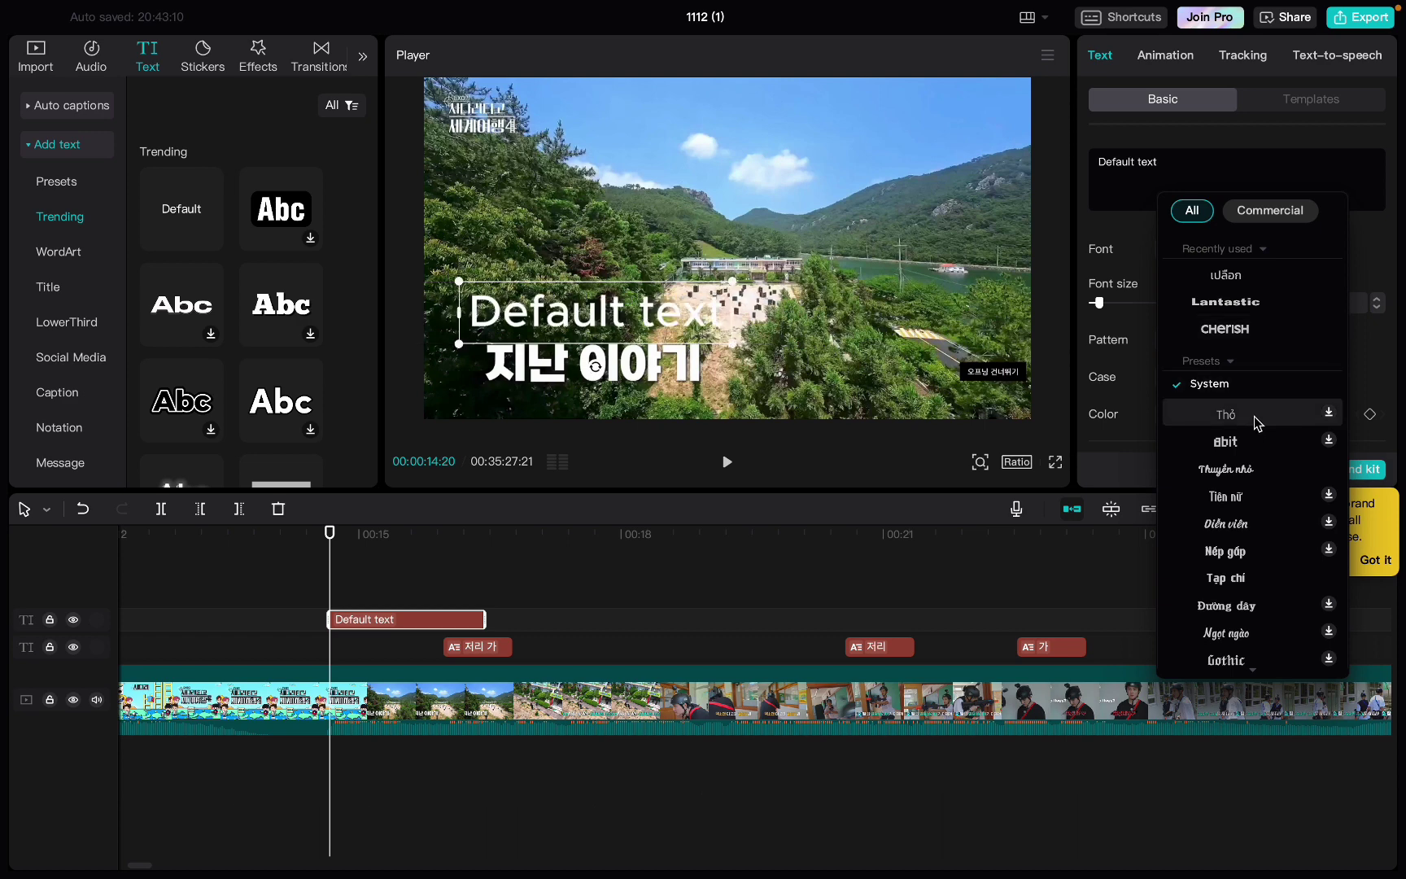
click(1230, 278)
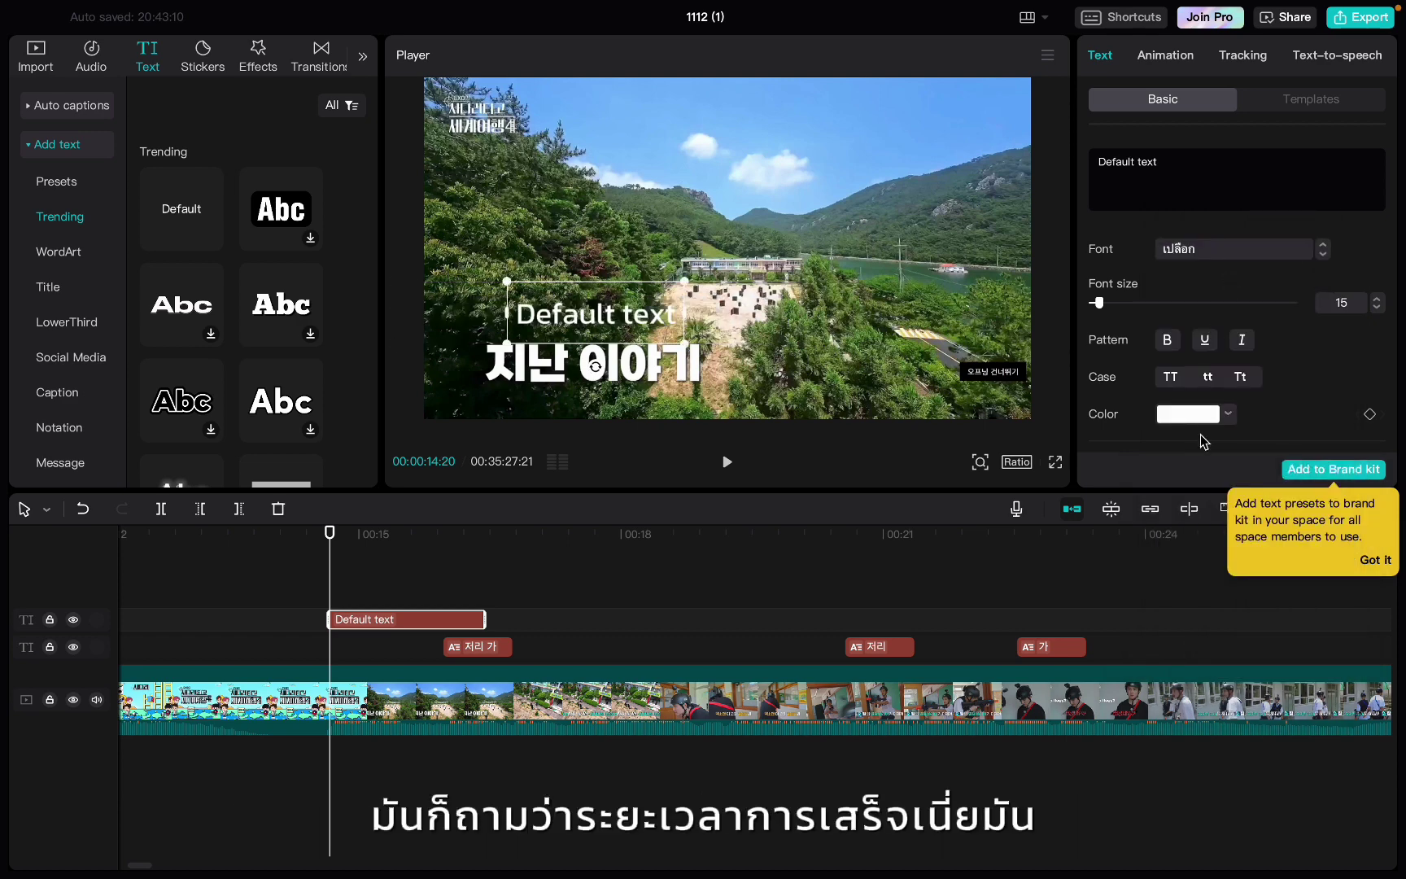
Step: Set the character spacing to 1 for all captions at once, starting from the 저리 caption, and turn shared editing back off
click(879, 647)
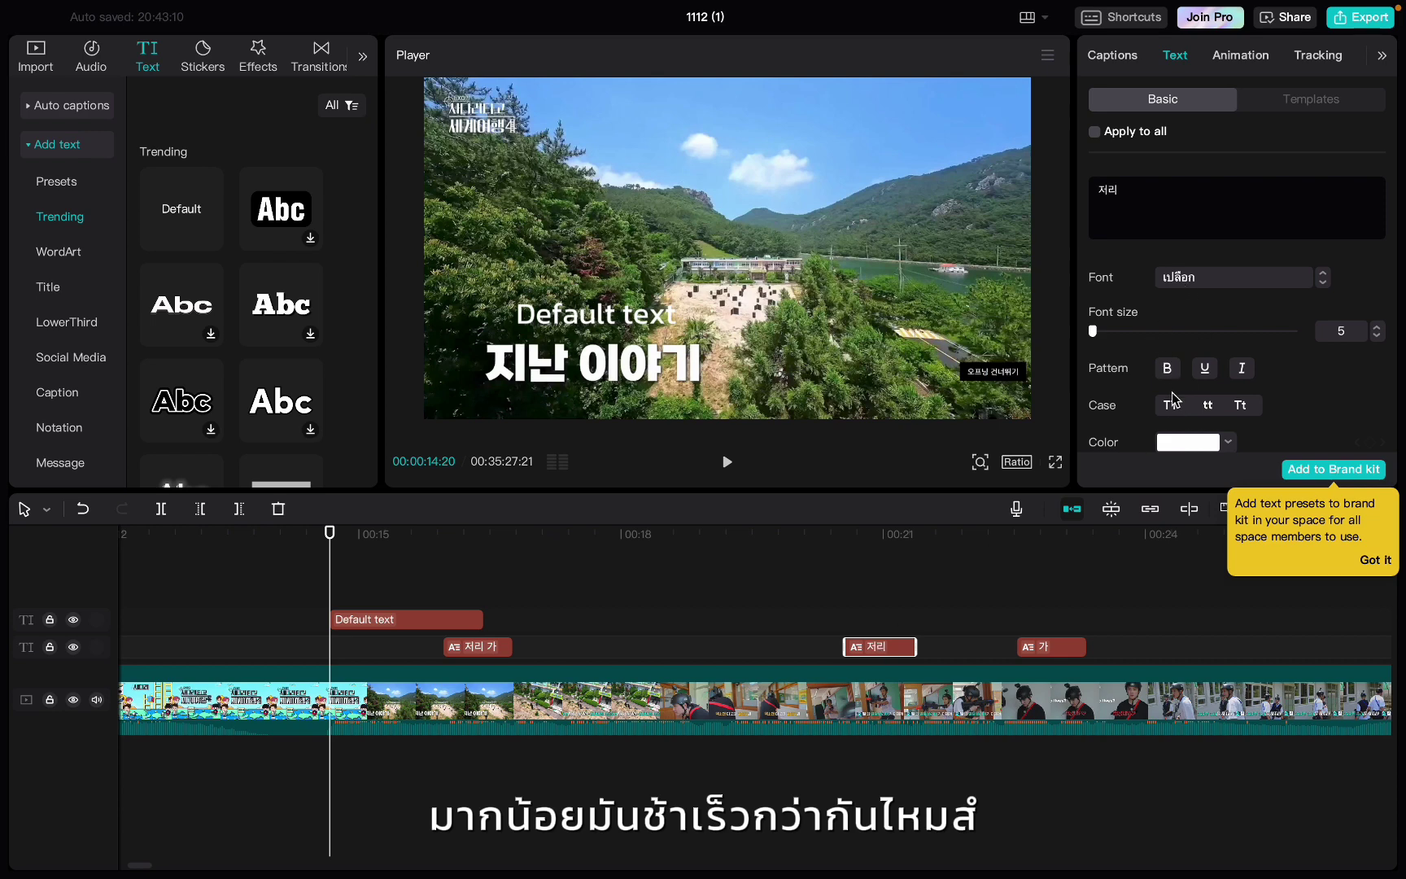
scroll(1200, 405, down, 3)
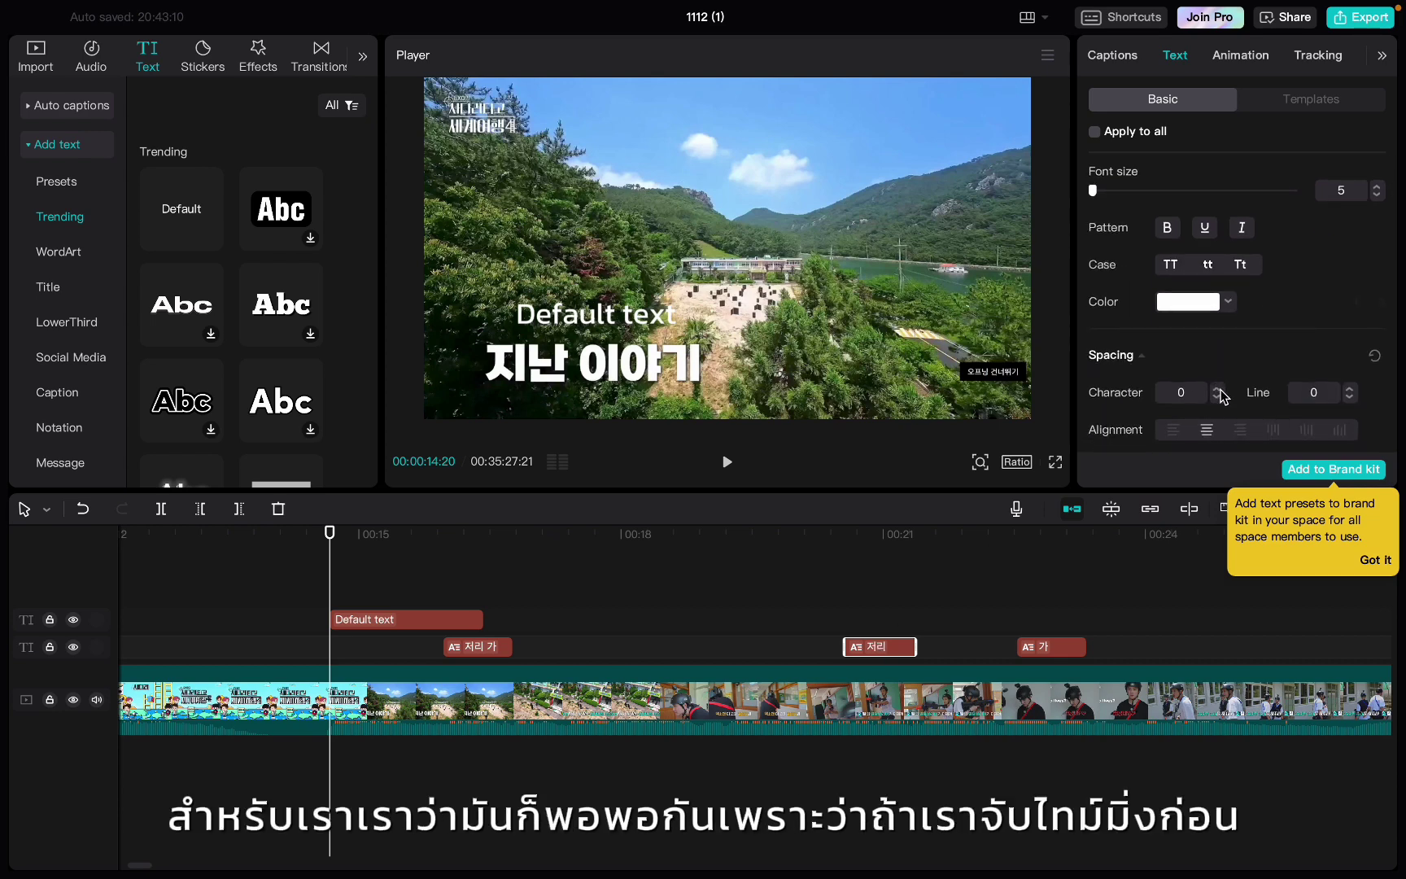
click(1095, 133)
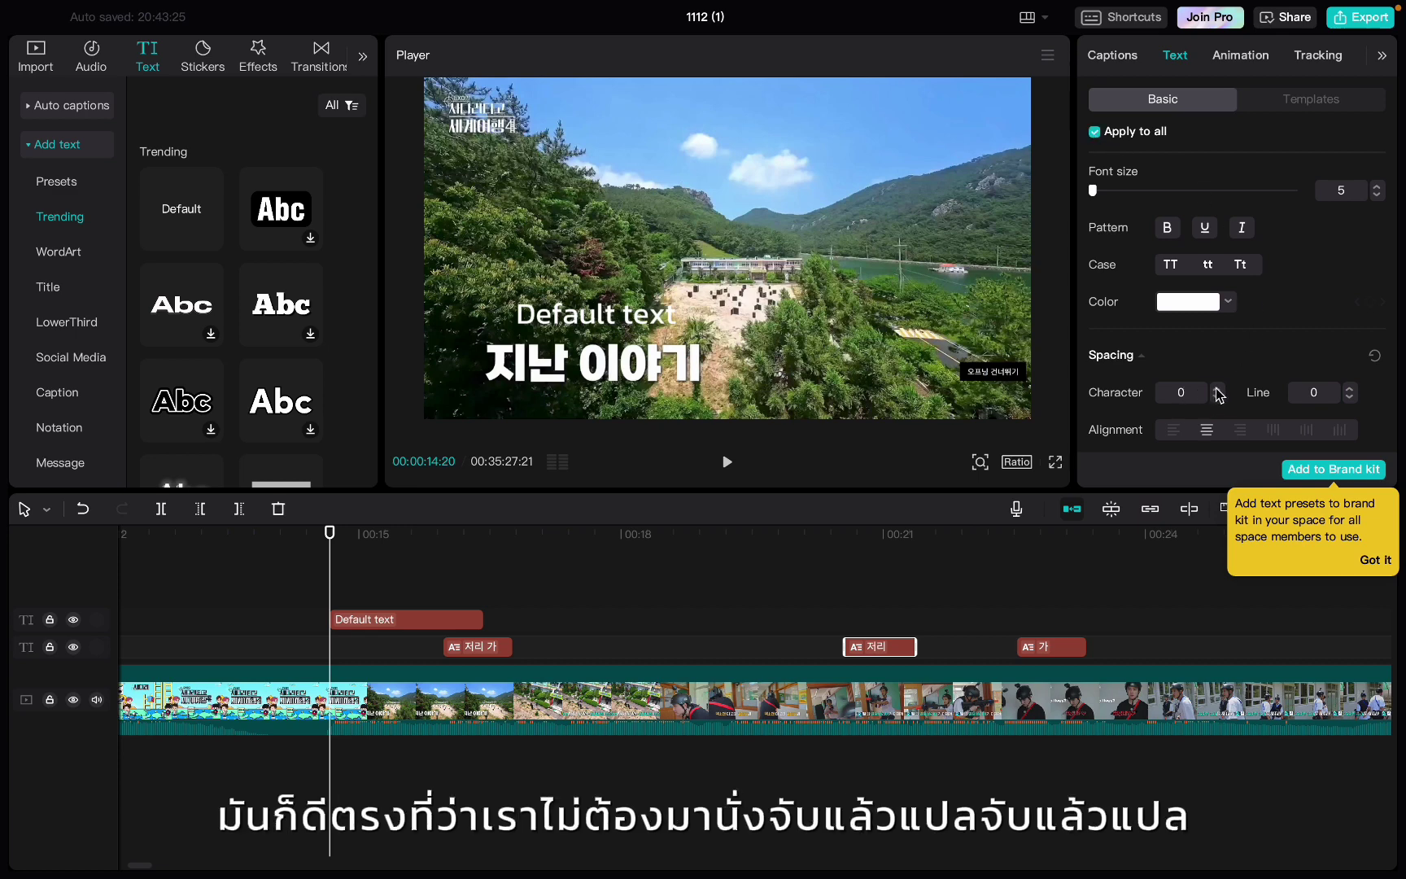
click(1096, 133)
Step: Check the 가 and 저리 captions in the preview and the spacing settings of the 가 caption
click(1045, 620)
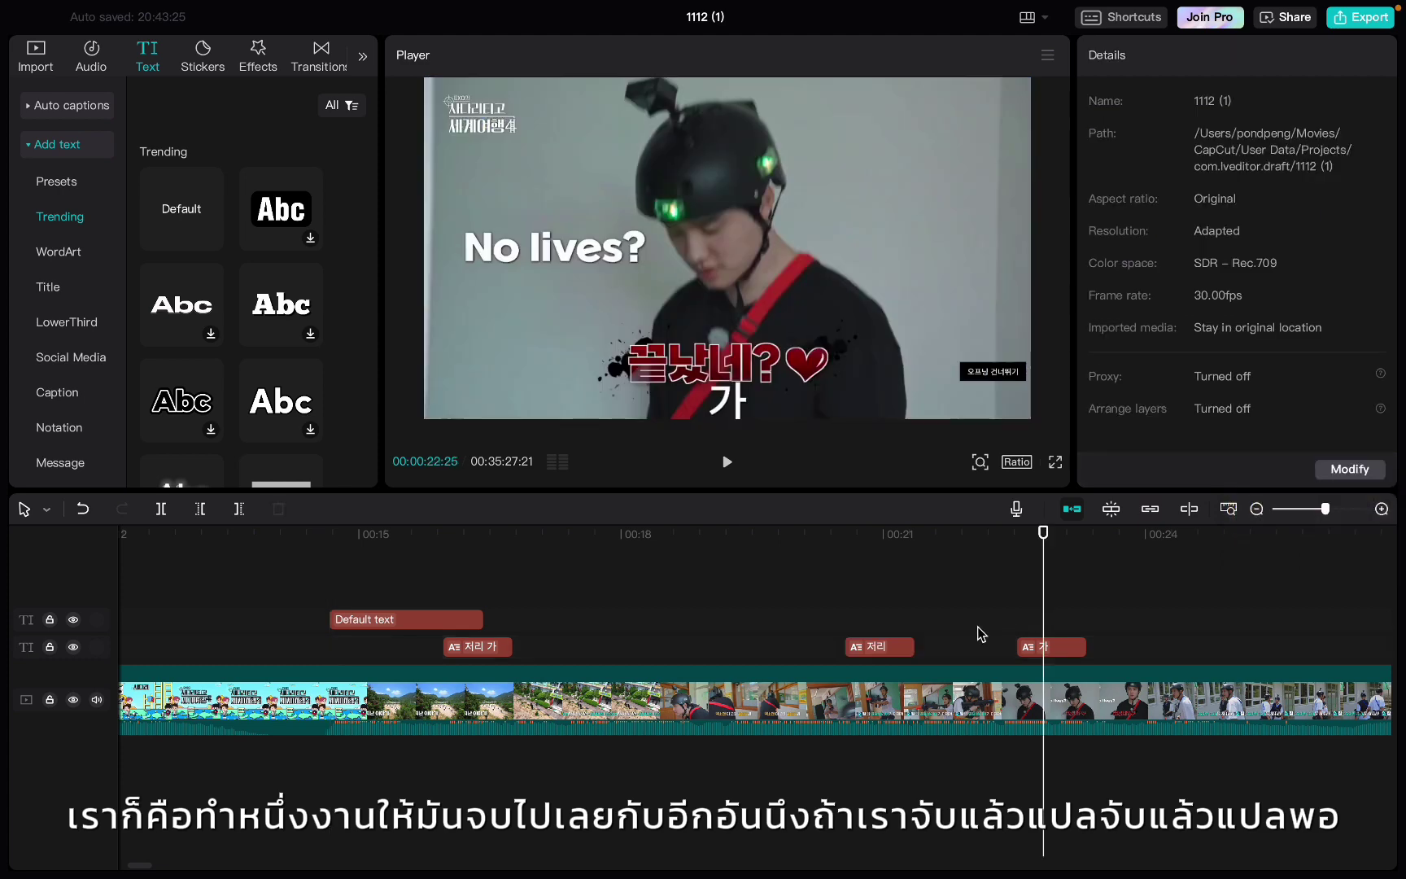
click(876, 628)
click(1045, 650)
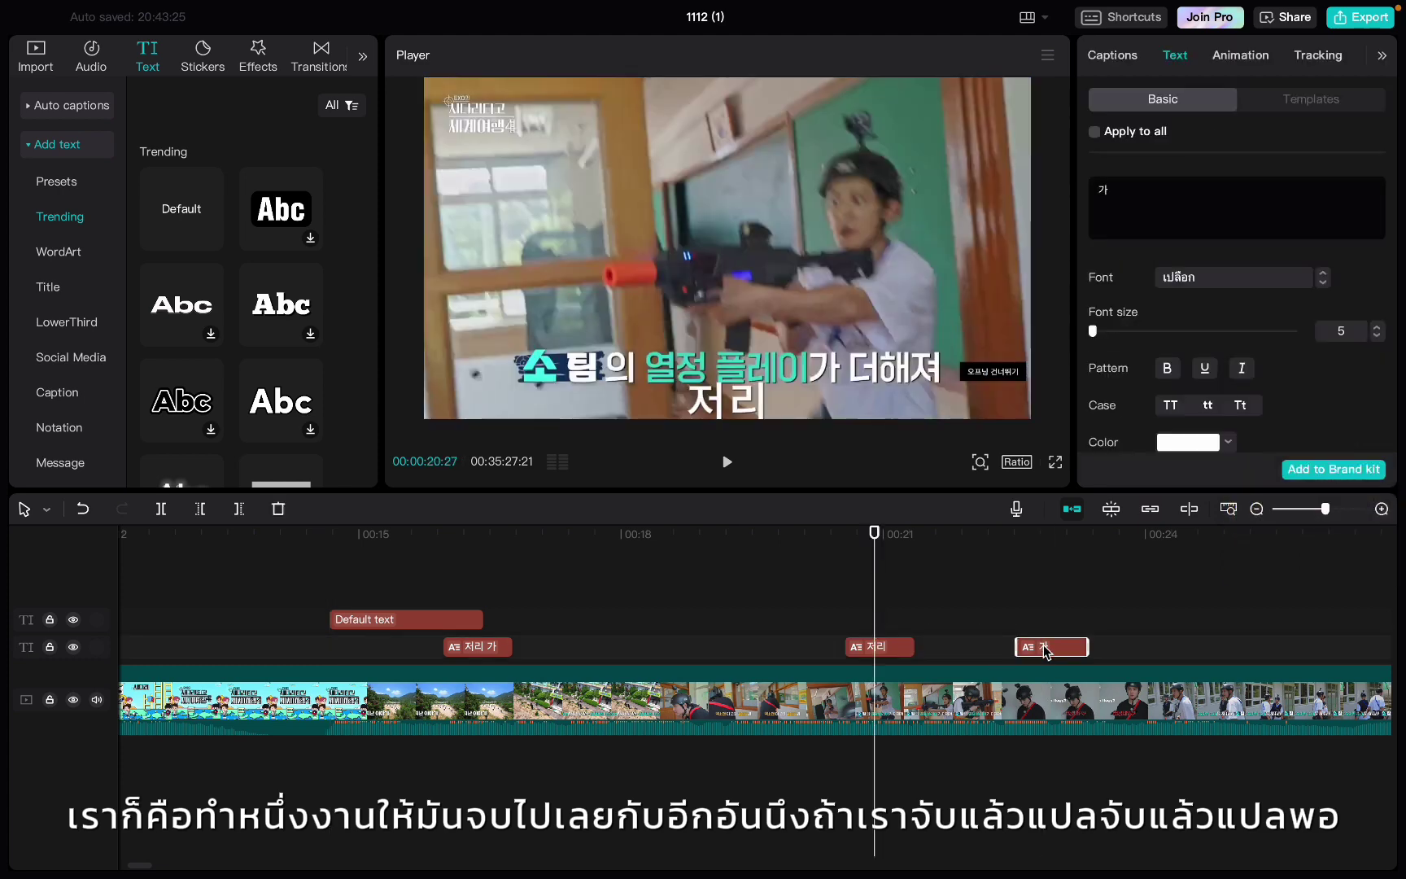
scroll(1194, 218, down, 3)
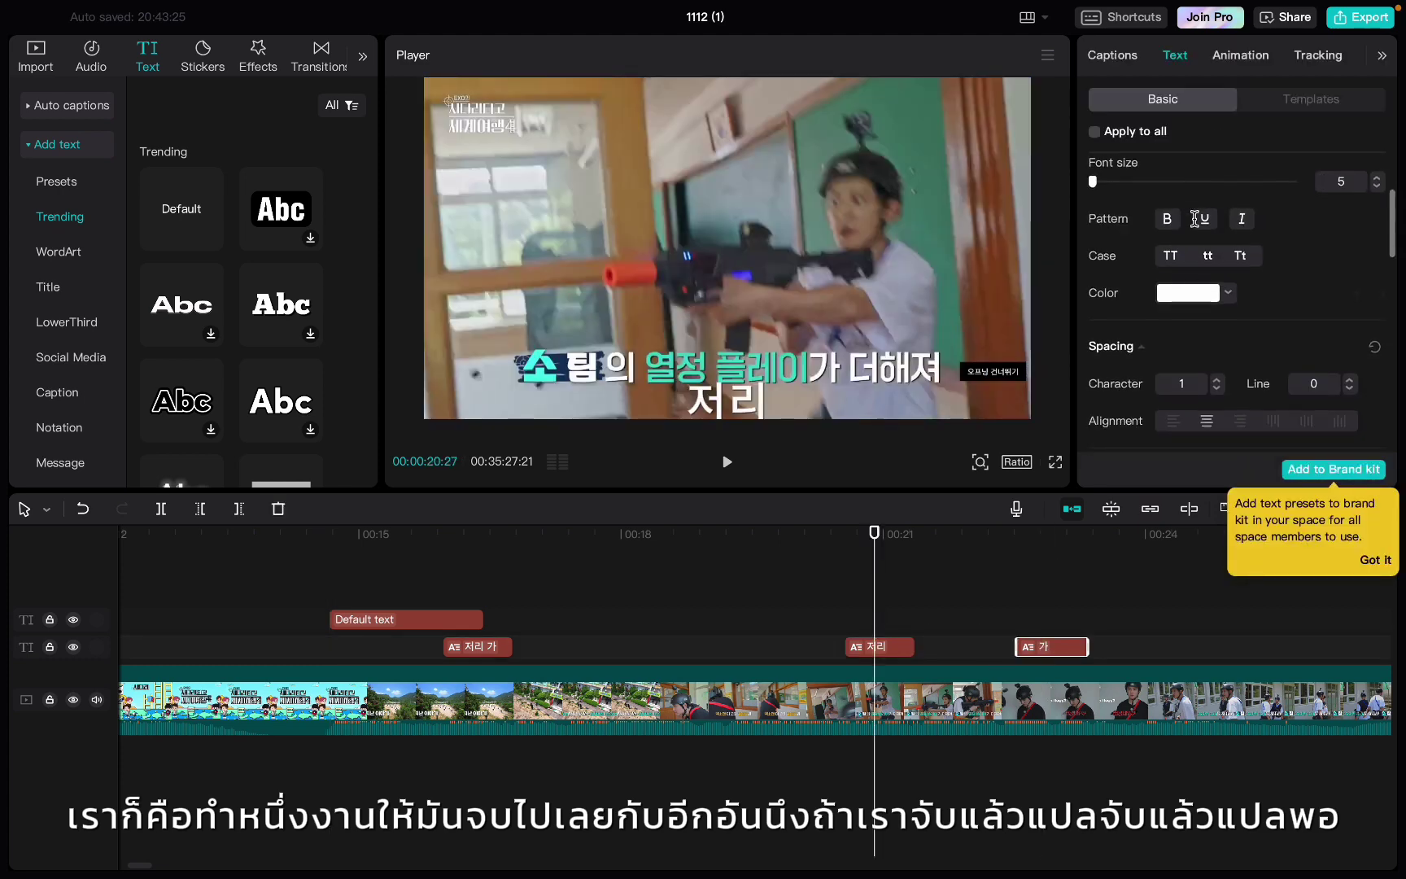
Step: Replace the placeholder wording of the text above the 지난 이야기 title with a row of dots, and clear it again
click(426, 579)
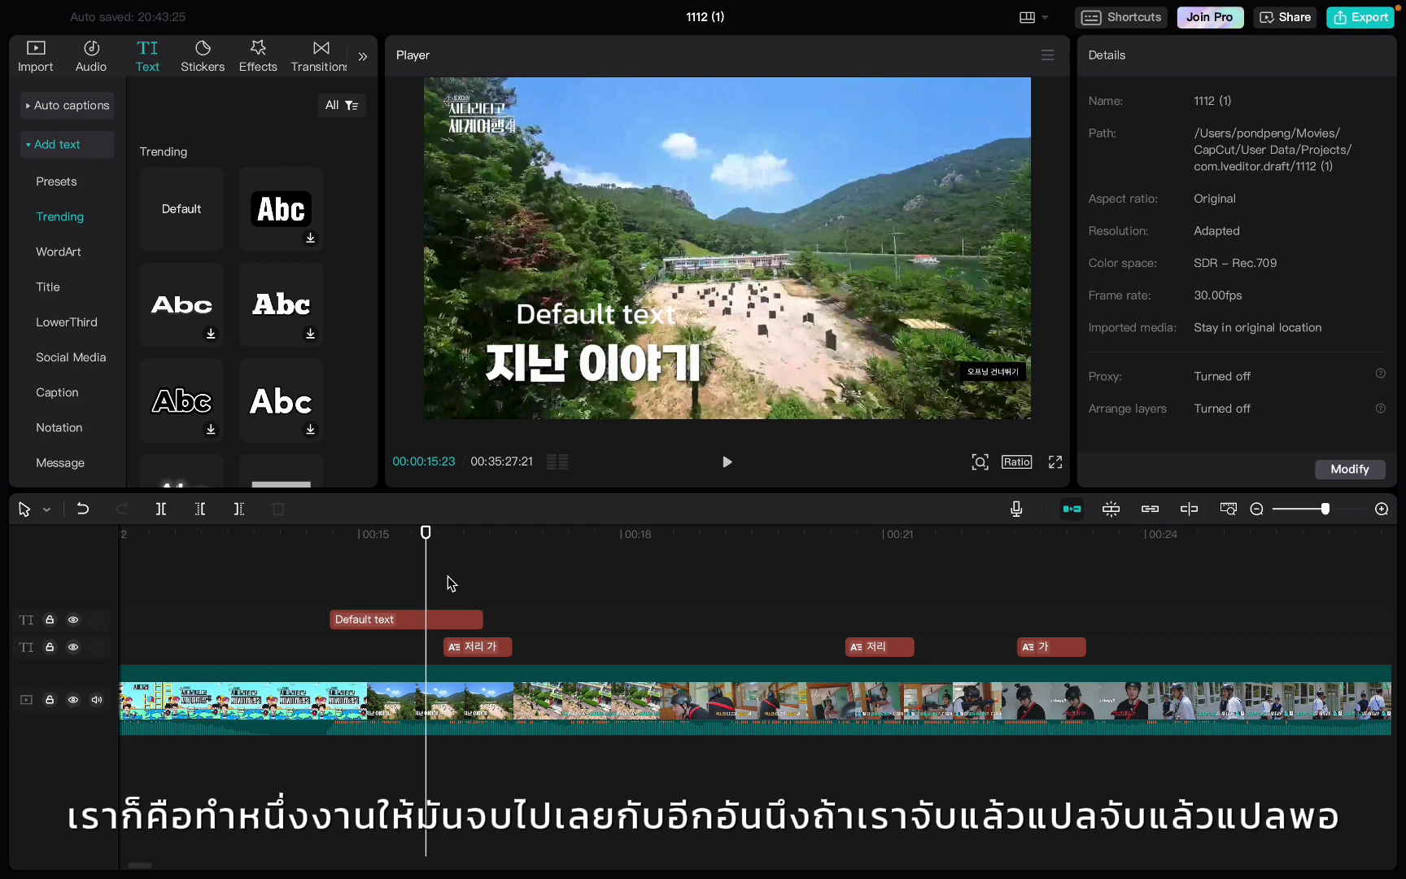
click(450, 621)
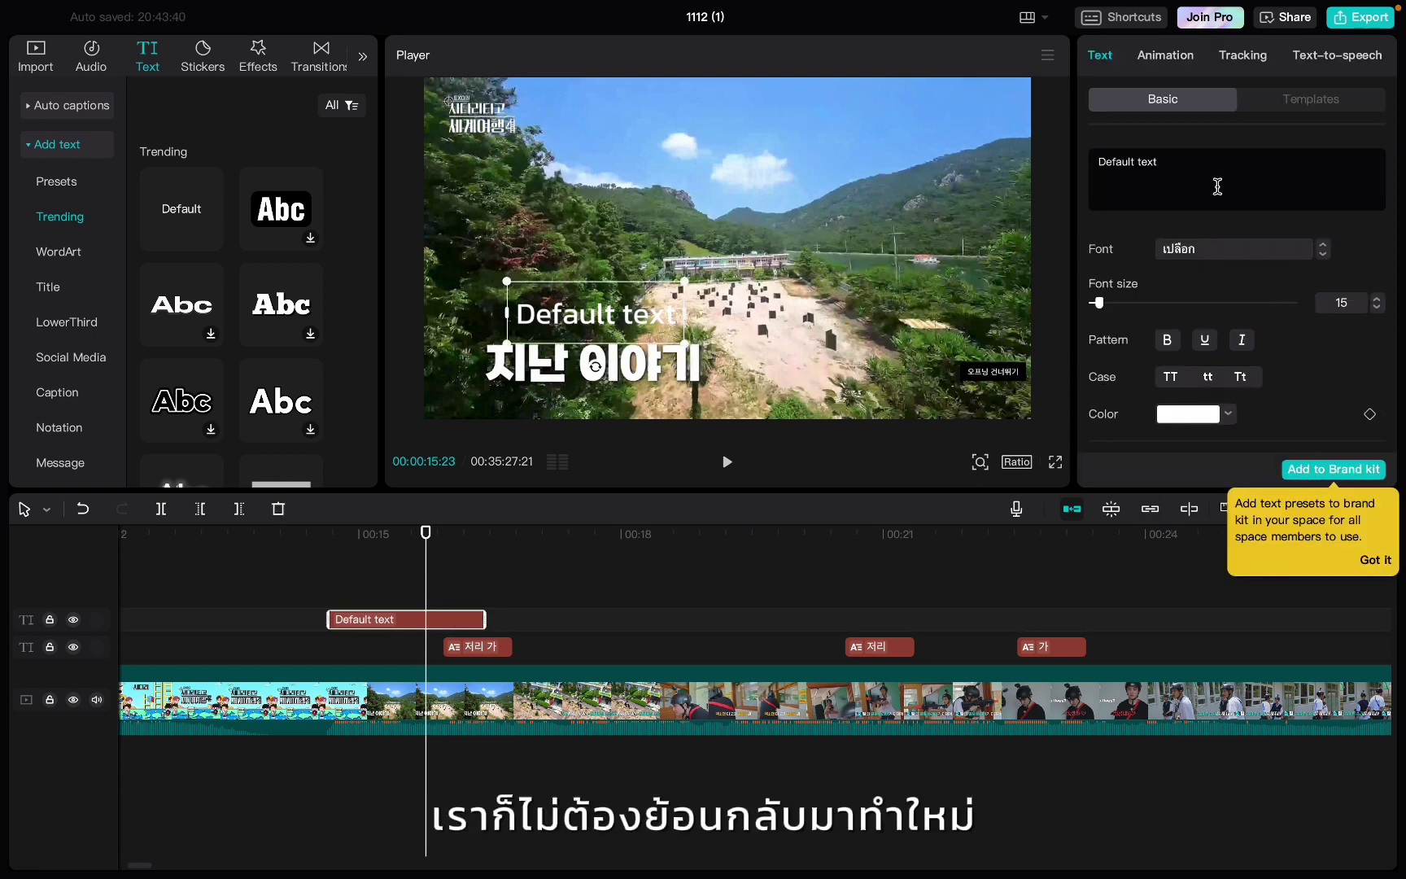
triple_click(1208, 179)
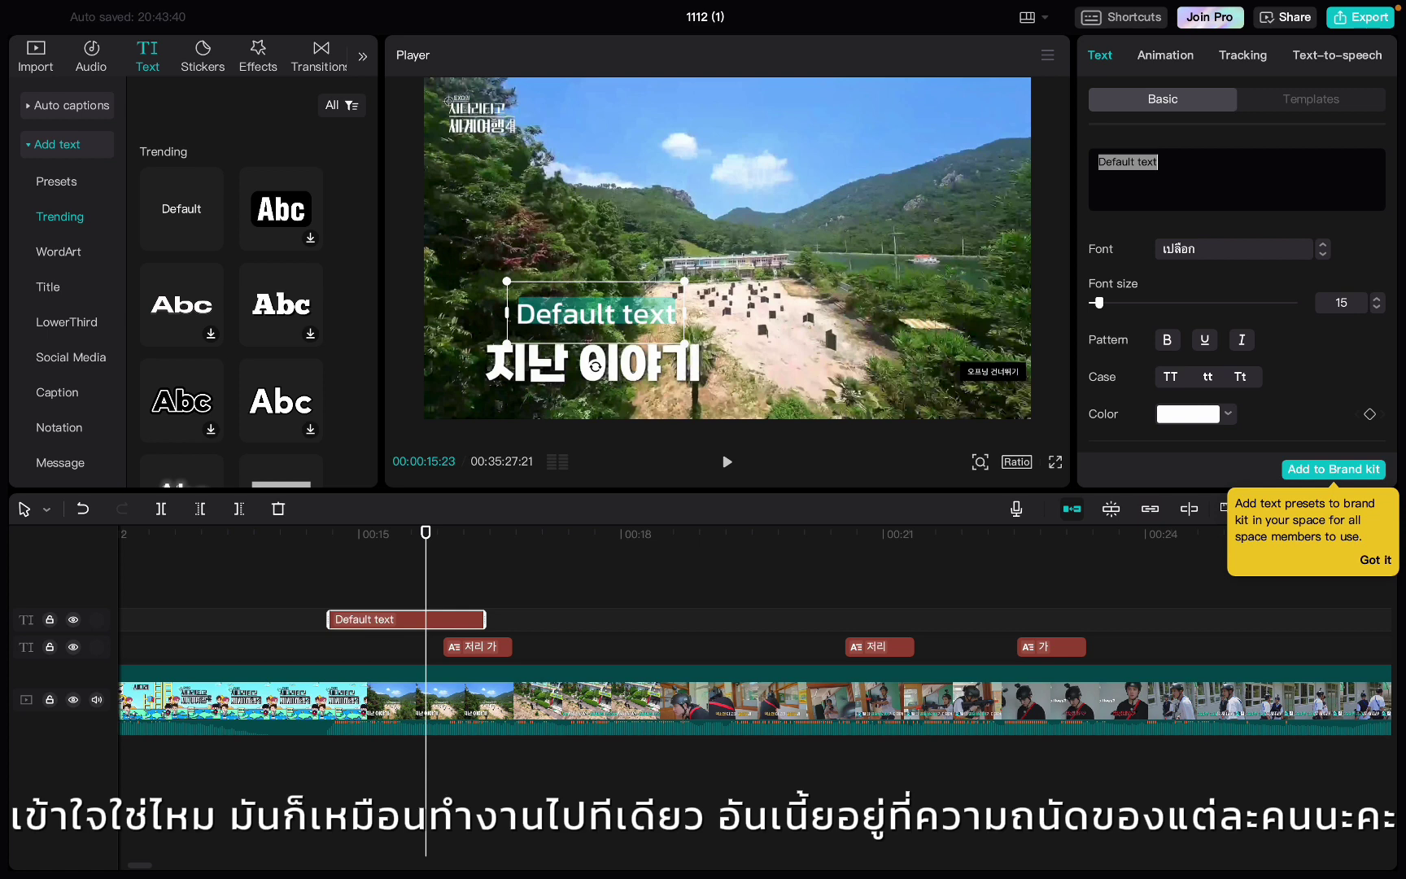
key(BackSpace)
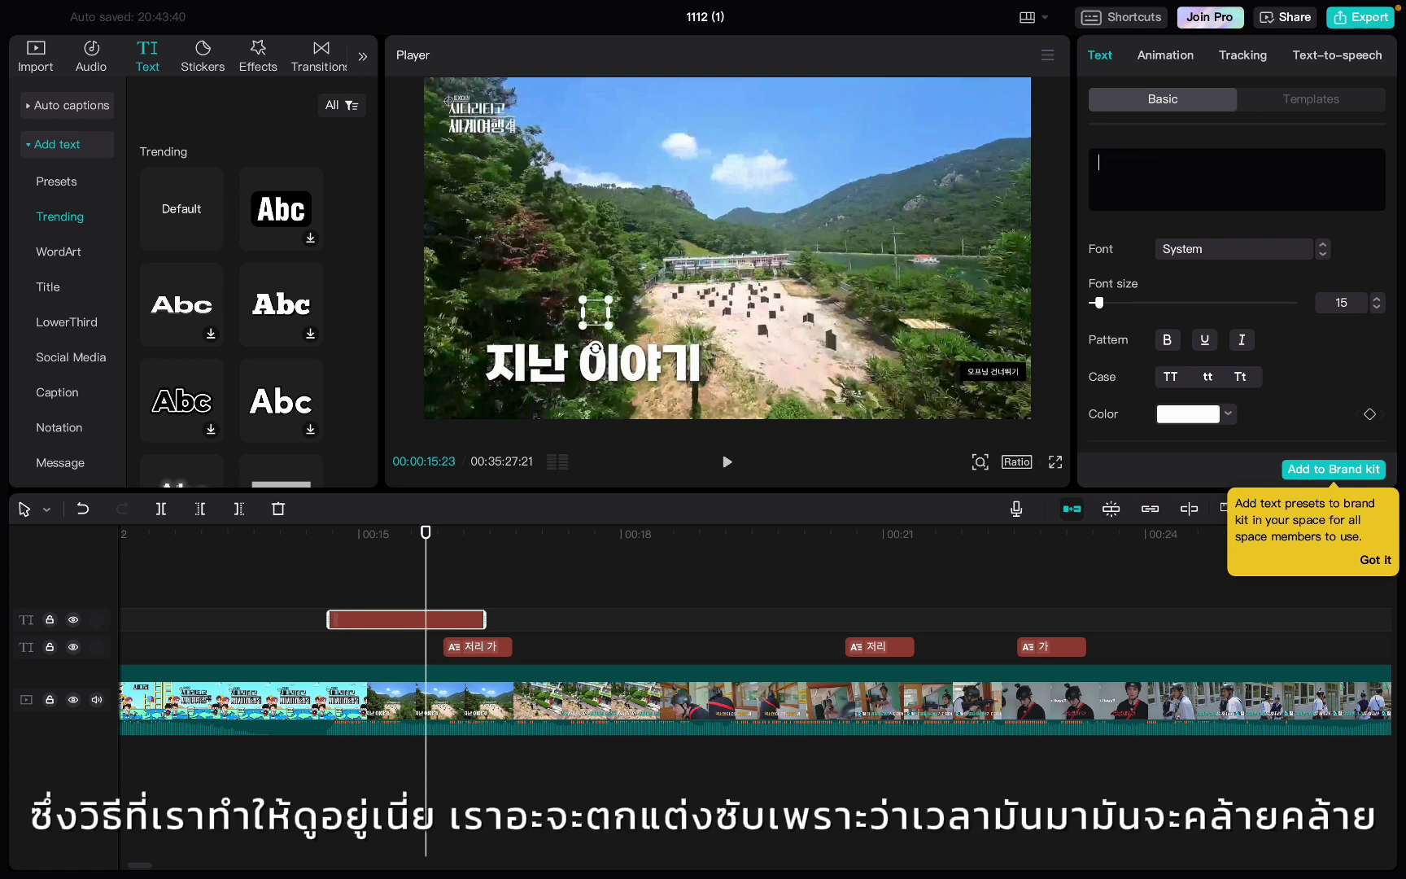
text(.........)
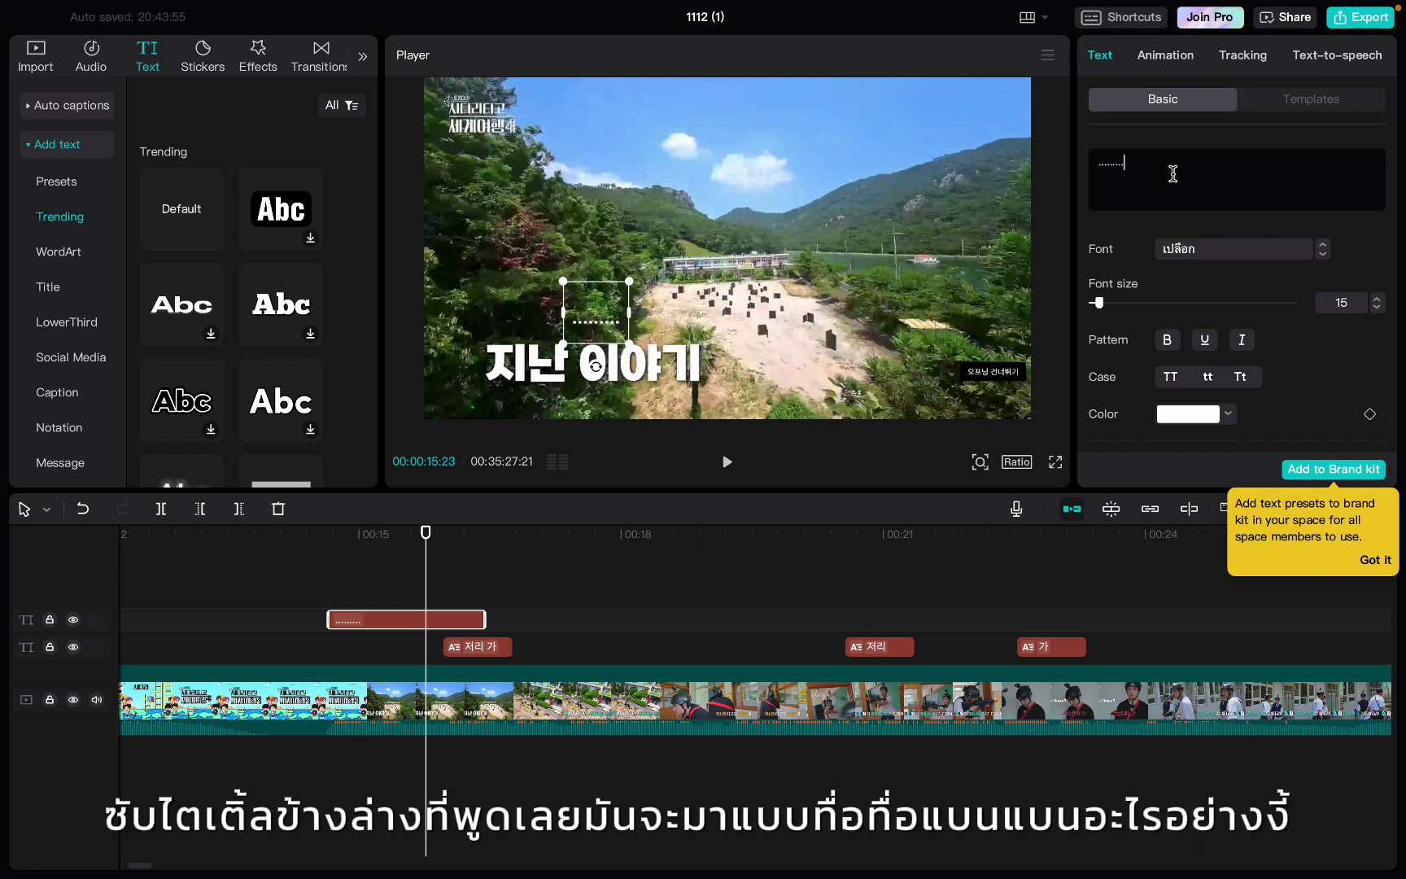
key(ctrl+a)
key(BackSpace)
Step: Examine the spacing and colour options of the emptied text clip and return to its text content
scroll(1204, 303, down, 3)
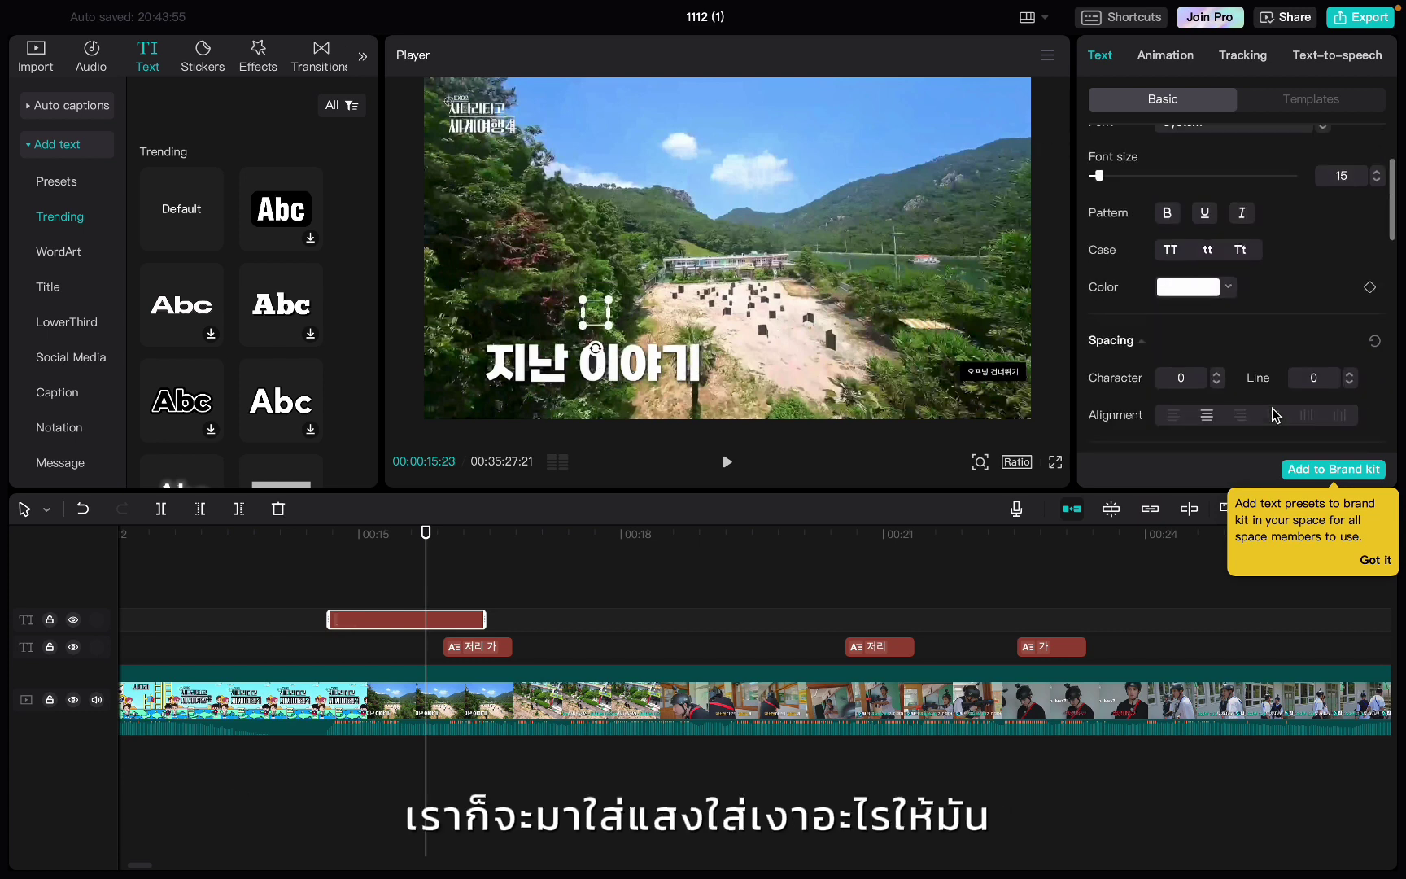
click(1195, 288)
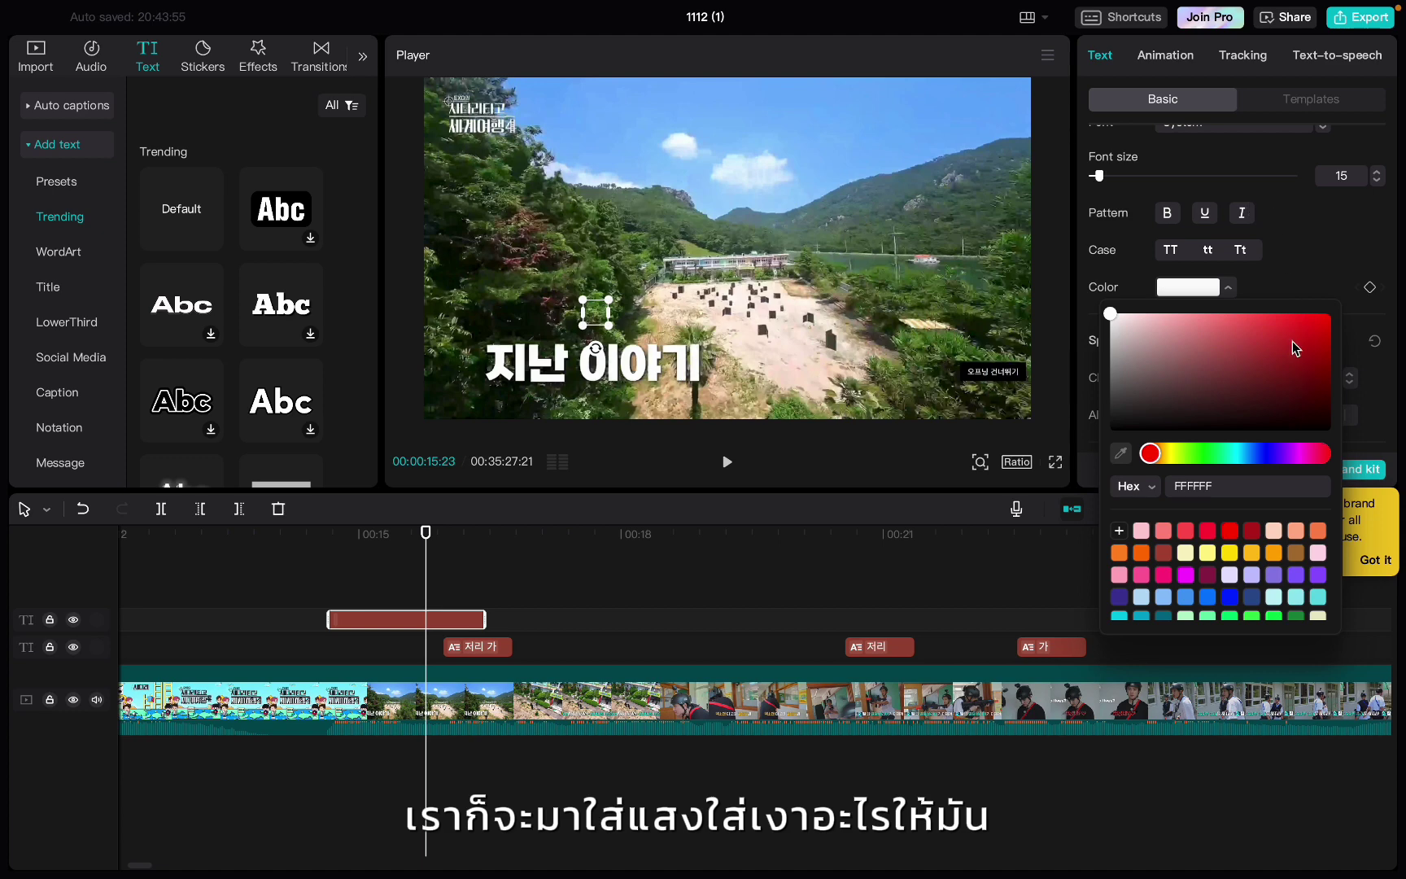
scroll(1274, 281, up, 3)
click(1205, 415)
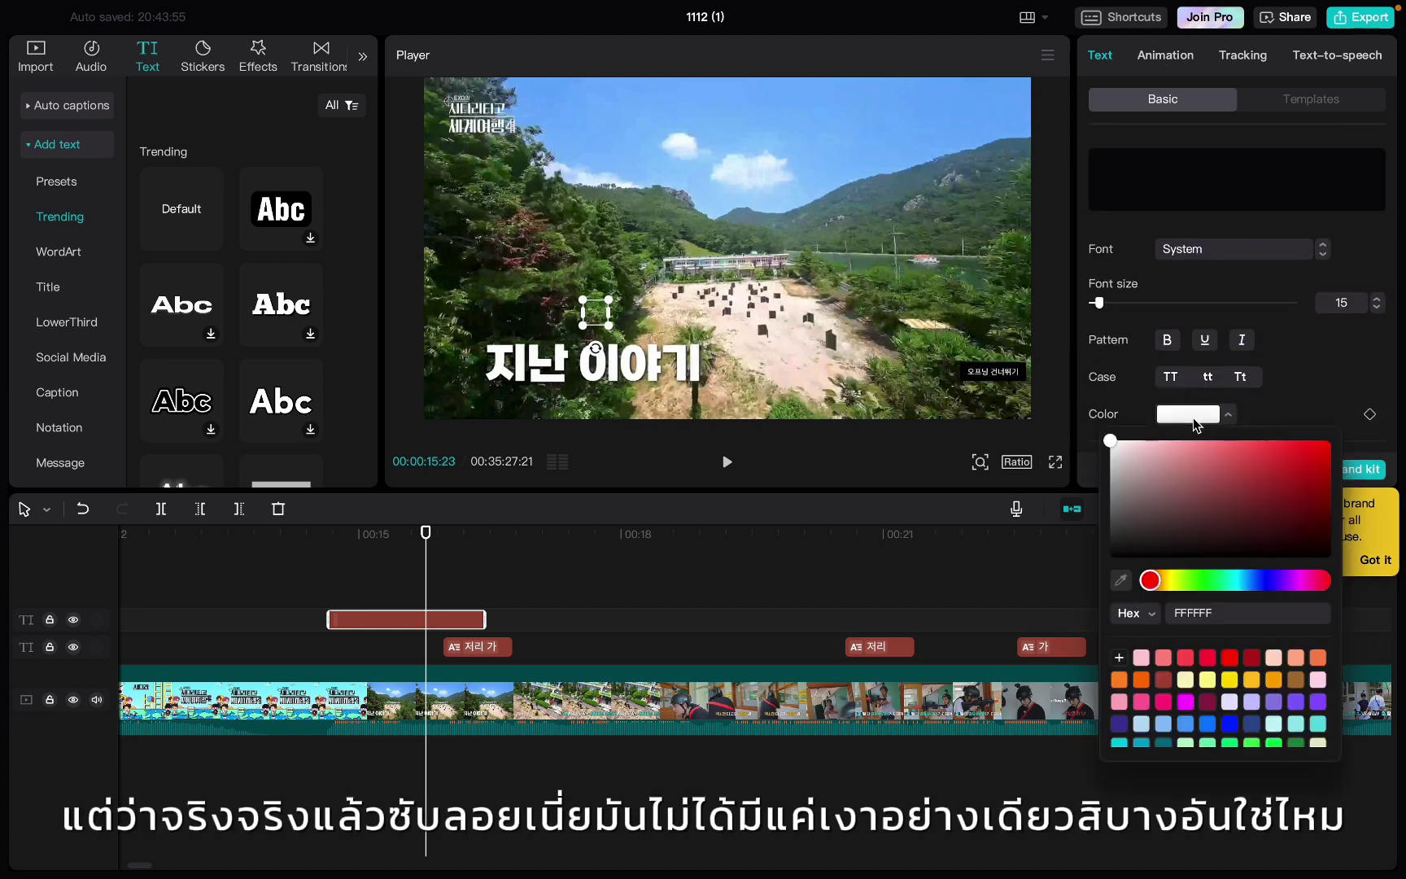
click(1201, 183)
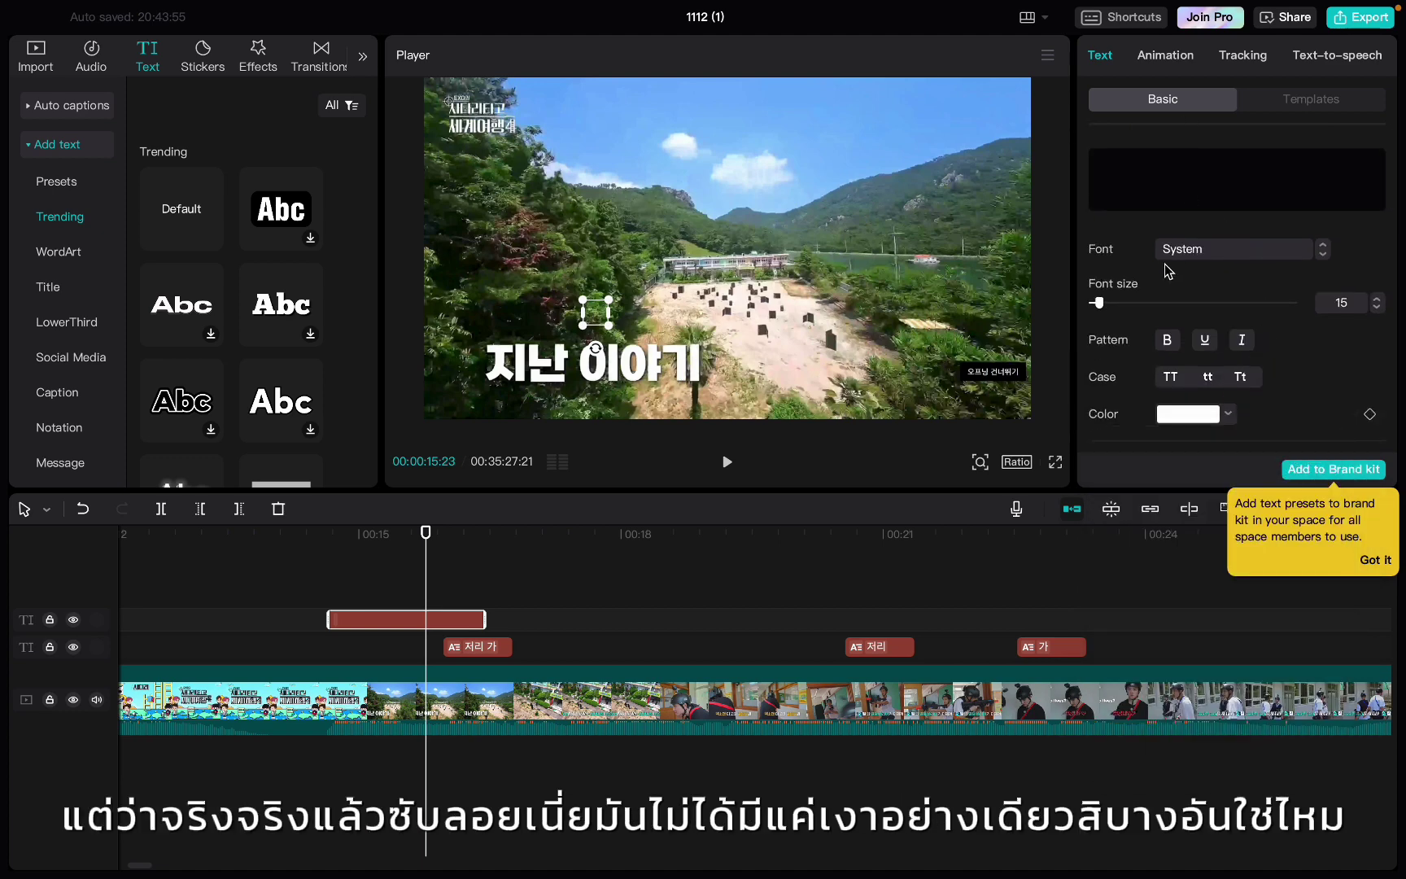
Step: Copy the emptied text clip and paste it at 00:00:16:25, behind the original on the same track
right_click(437, 625)
click(490, 586)
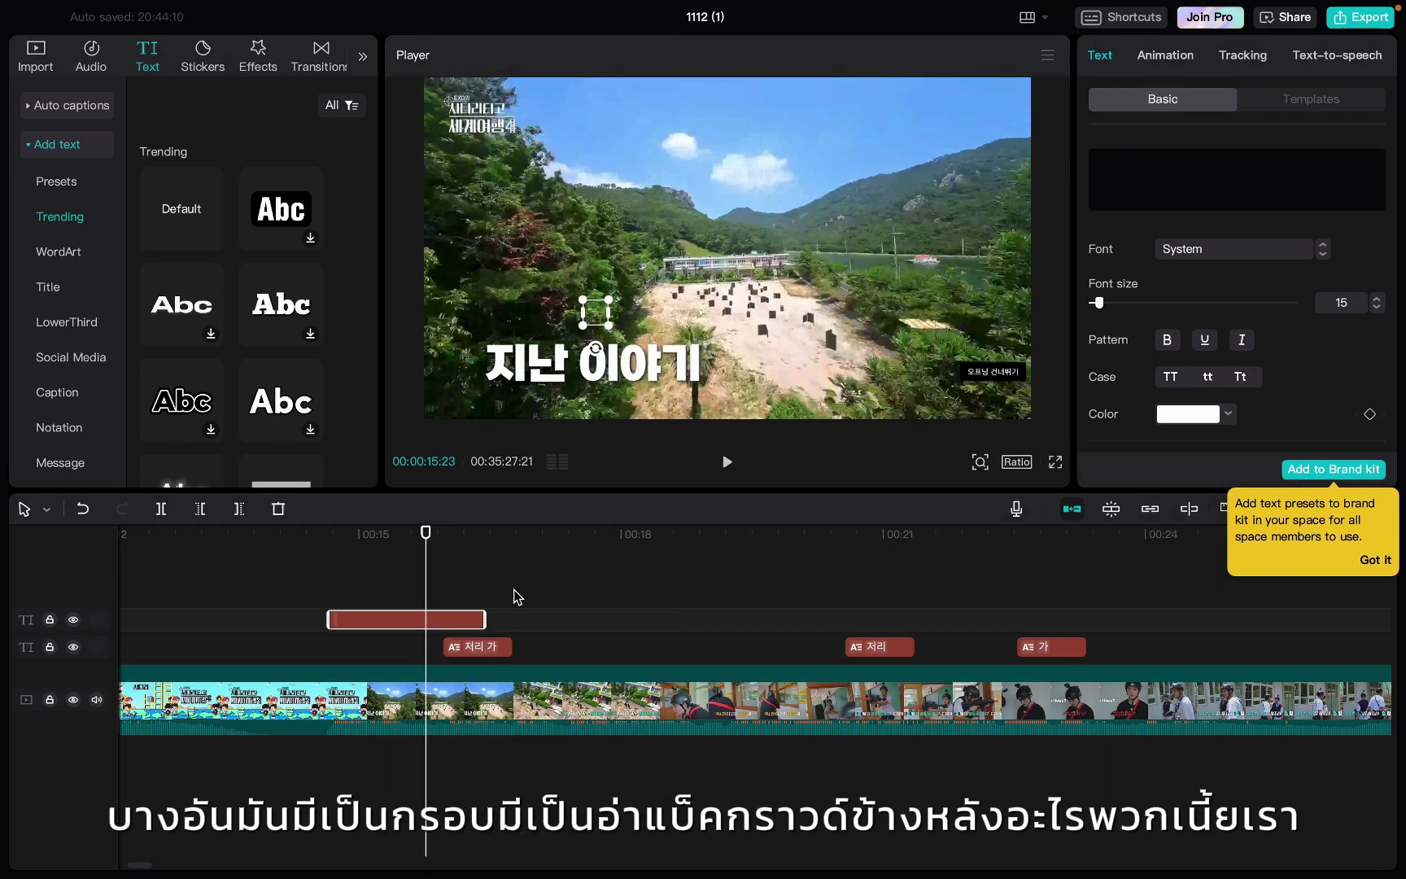
click(513, 598)
key(Right)
key(Right)
key(Right)
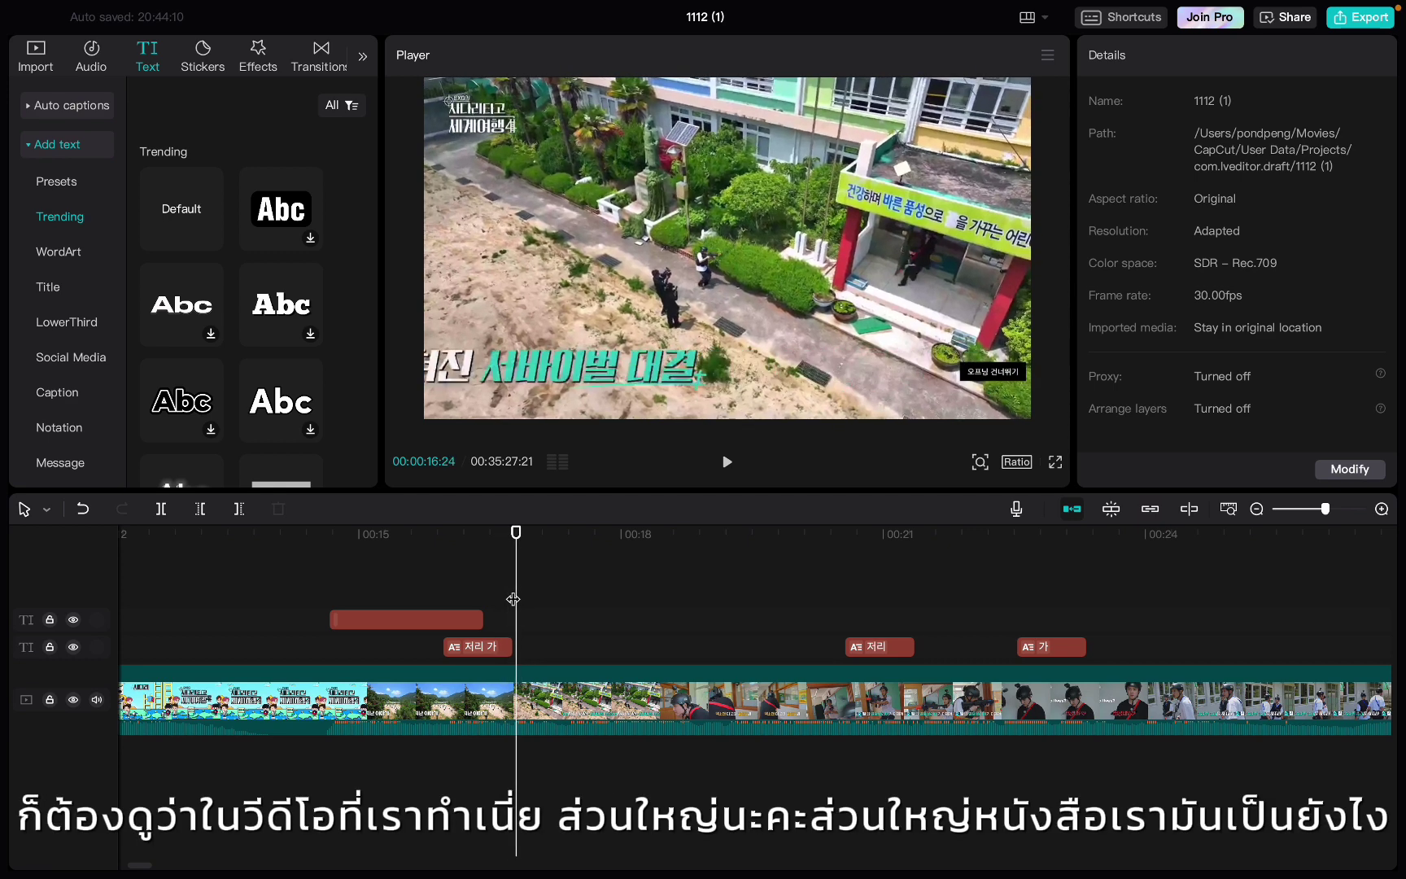
key(Left)
right_click(514, 599)
click(533, 602)
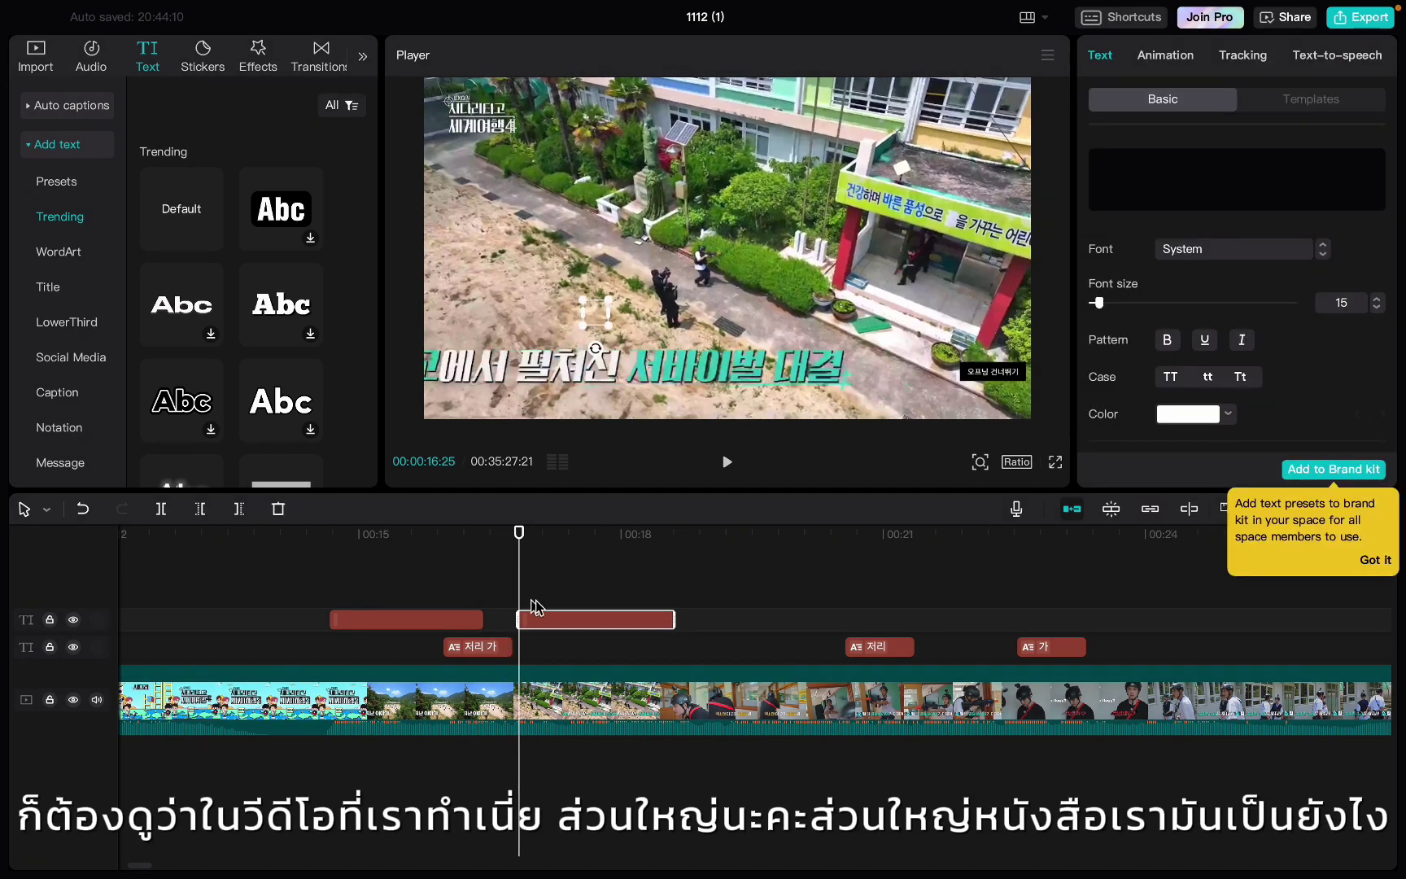
Step: Try out some Thai wording in the pasted text copy at 00:00:18:00, clear it and delete the copy
click(624, 599)
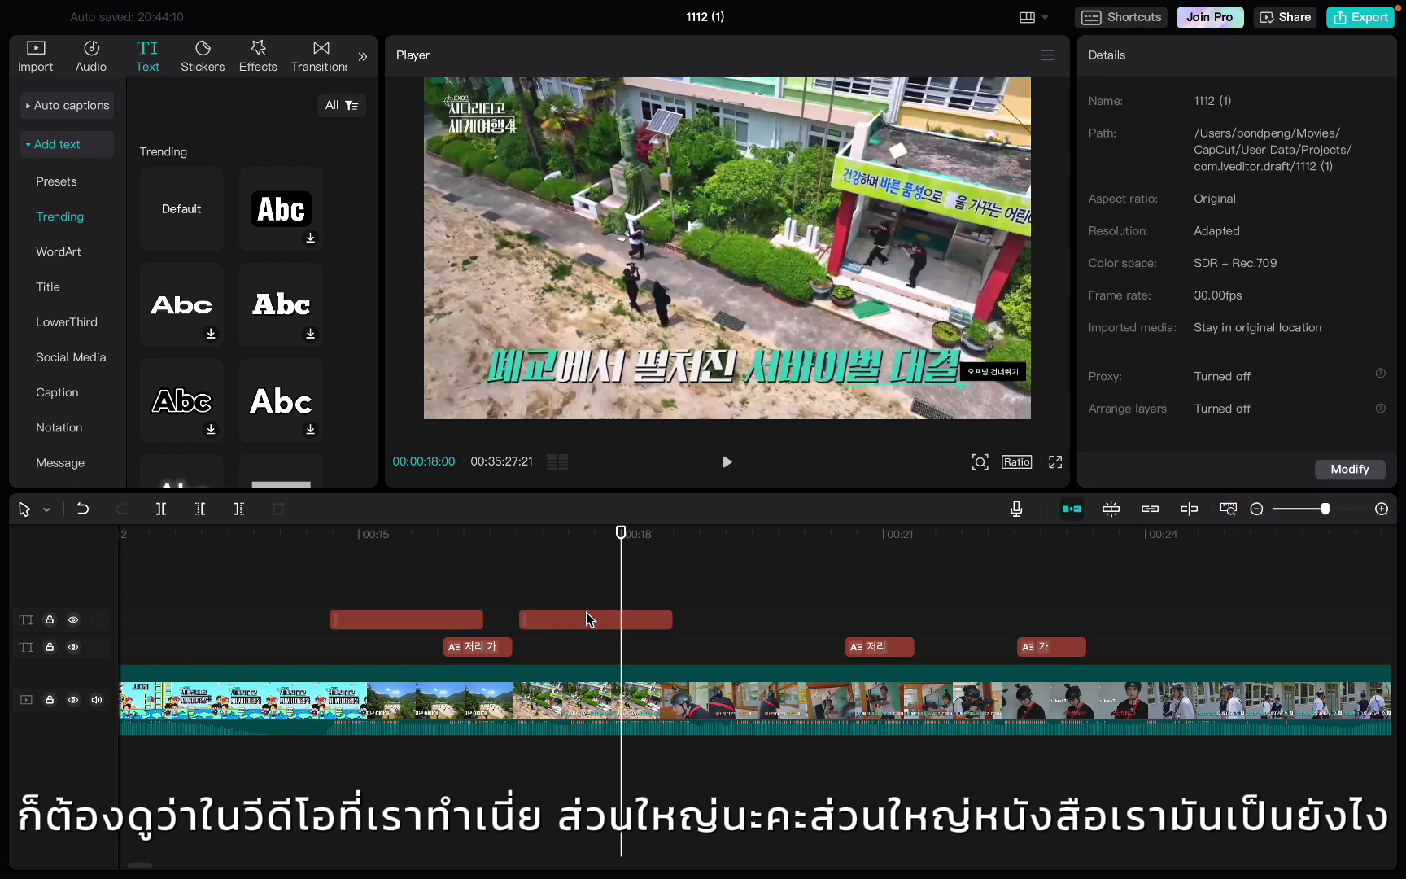
click(587, 620)
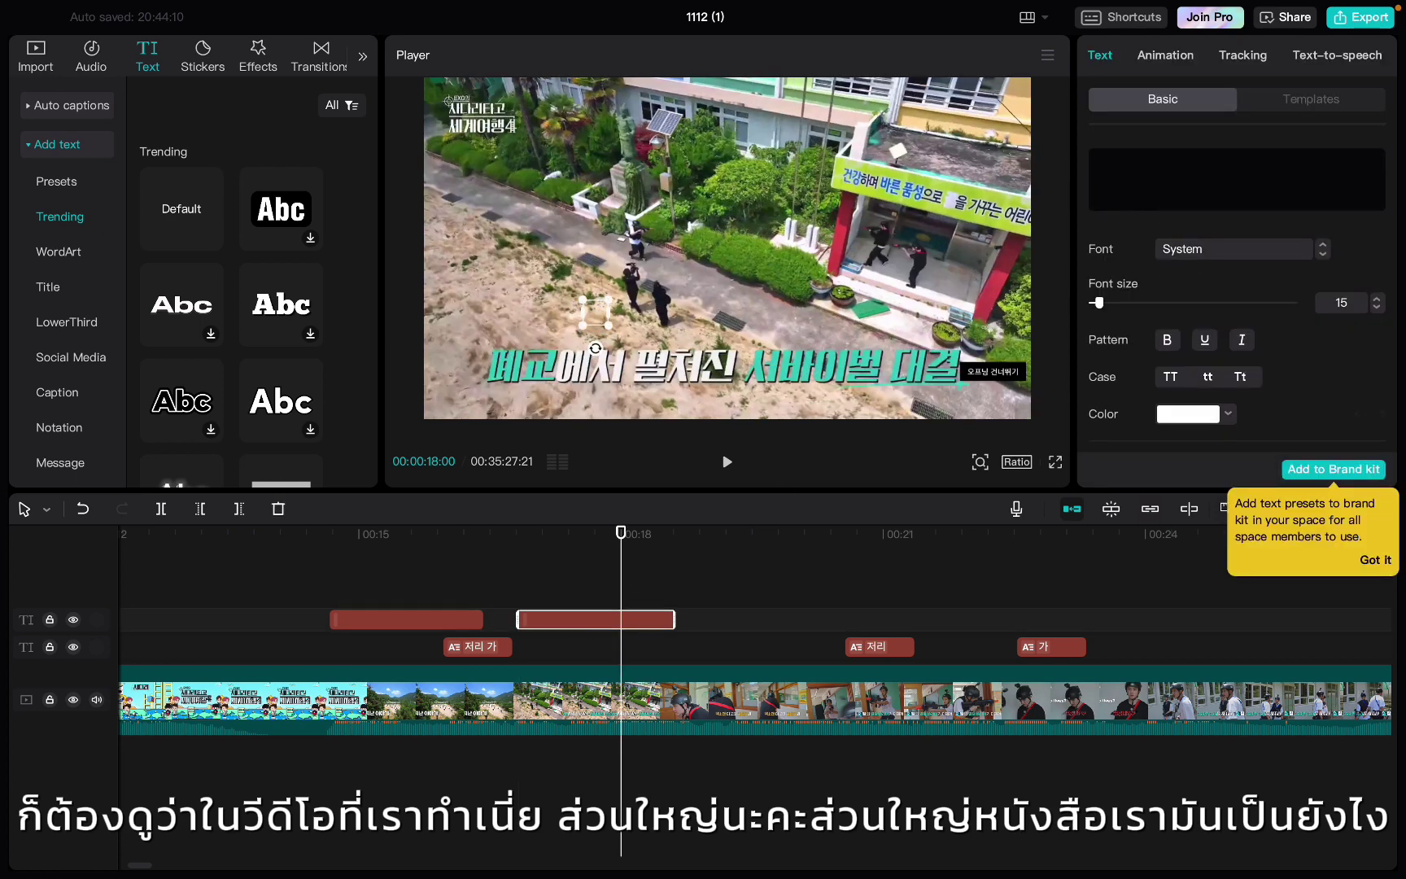
text(ดีดี)
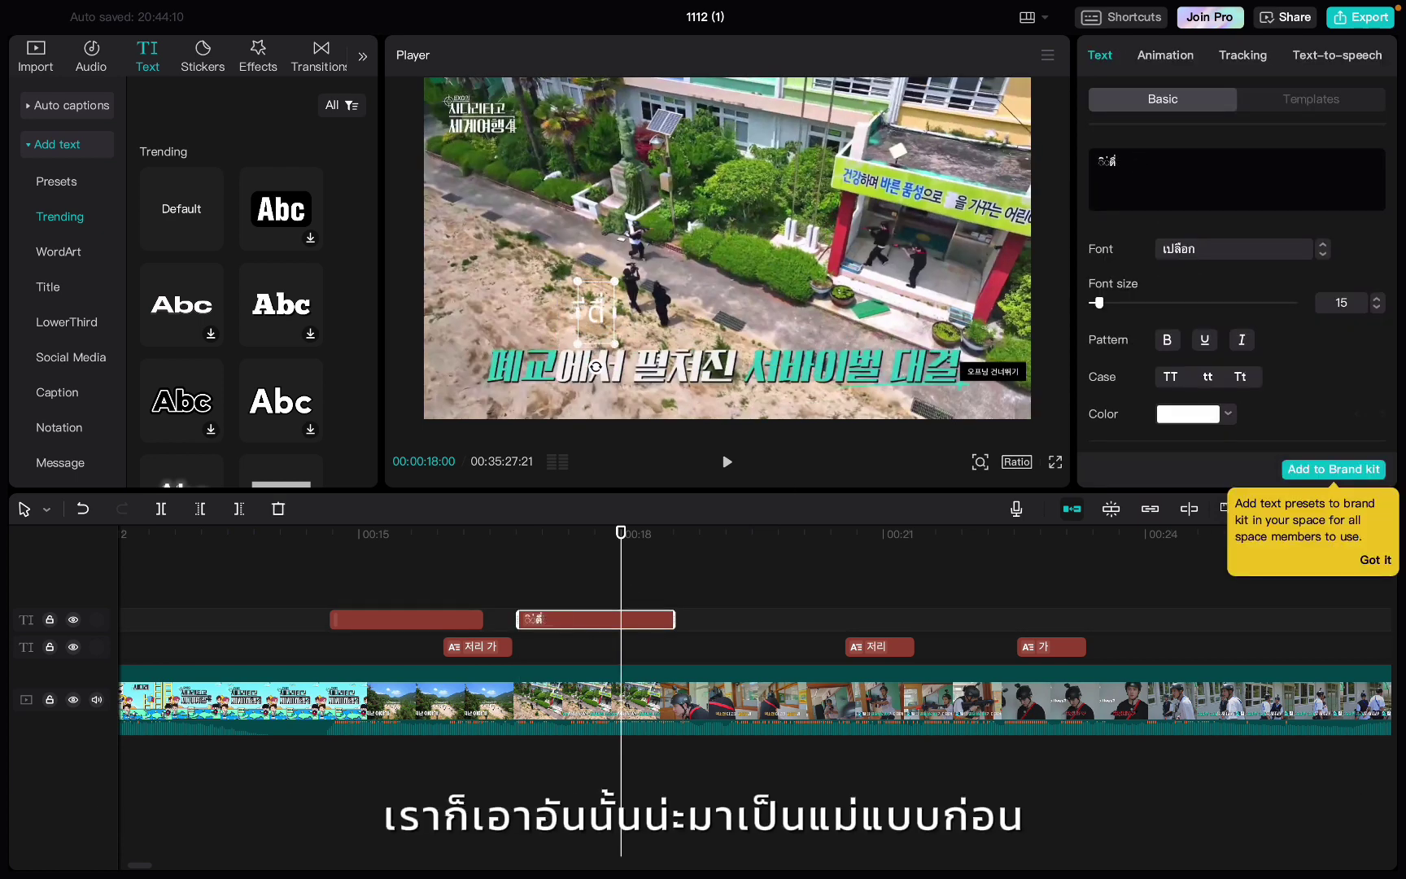
key(BackSpace)
key(BackSpace)
key(BackSpace)
key(BackSpace)
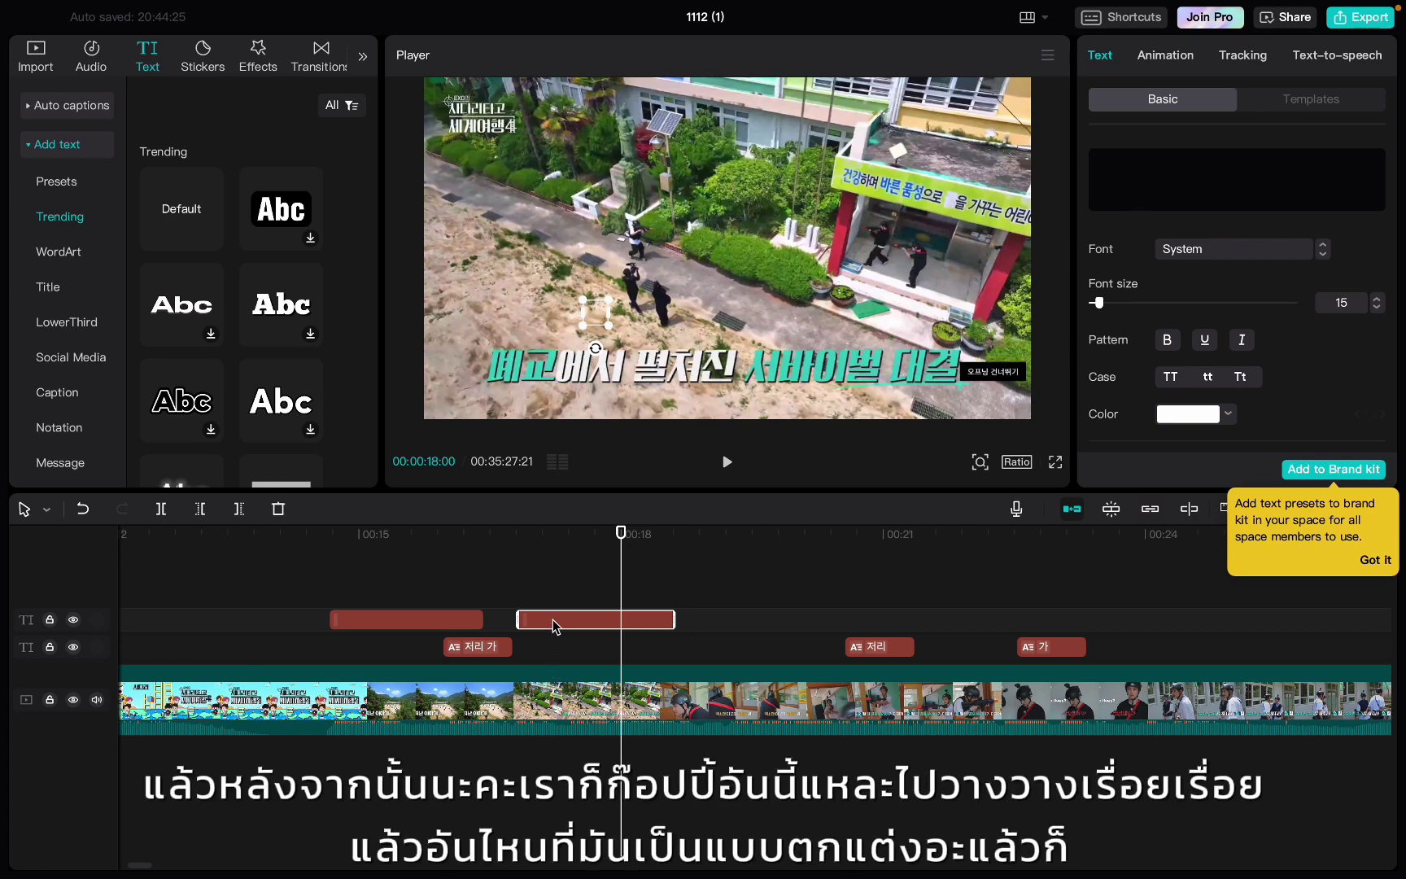
key(Delete)
Step: Fill the emptied text above the 지난 이야기 title with a row of twelve dots and nudge it slightly down and left
click(415, 579)
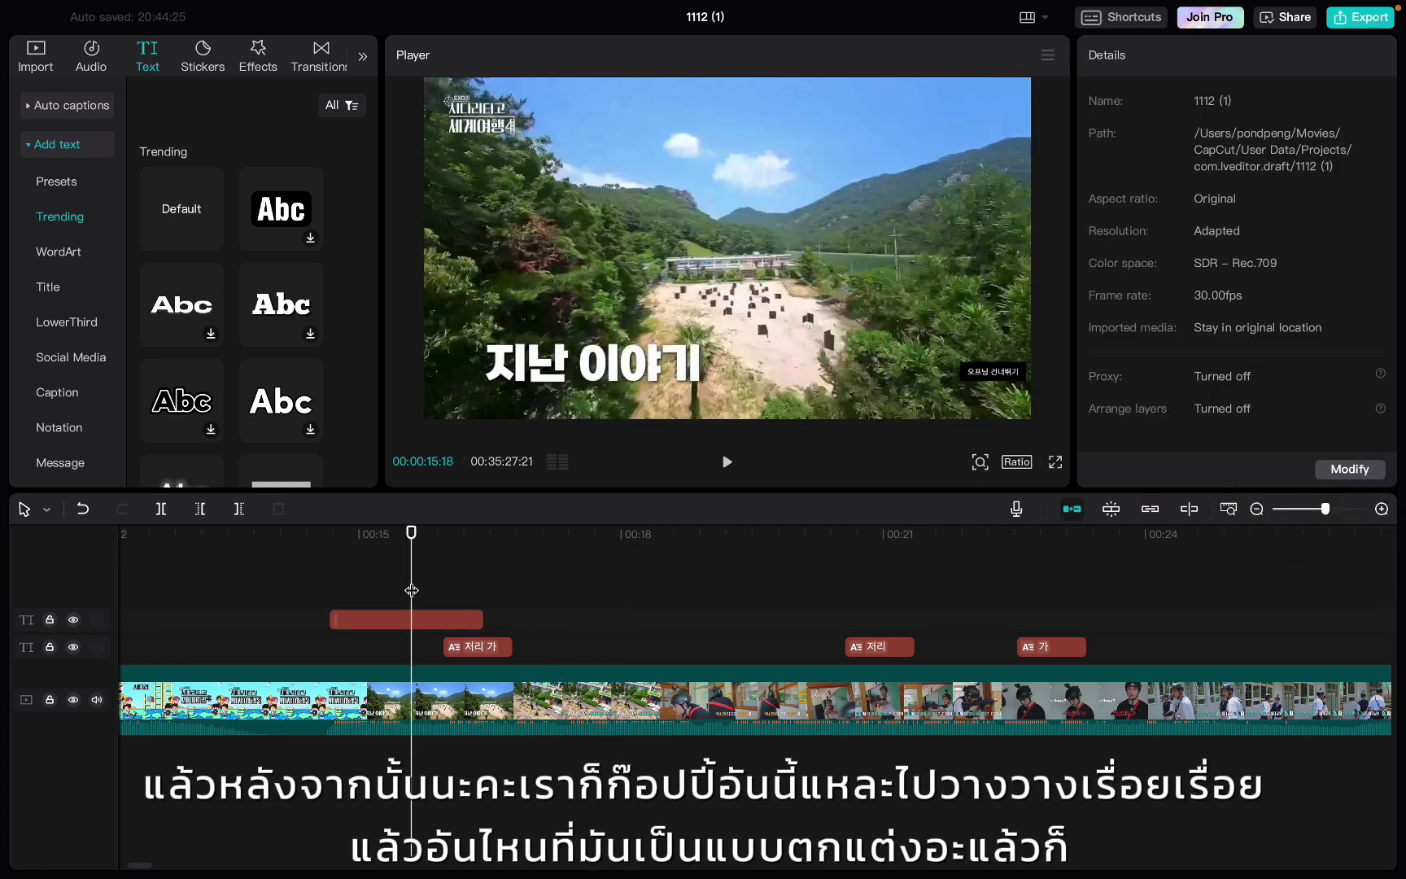
click(433, 622)
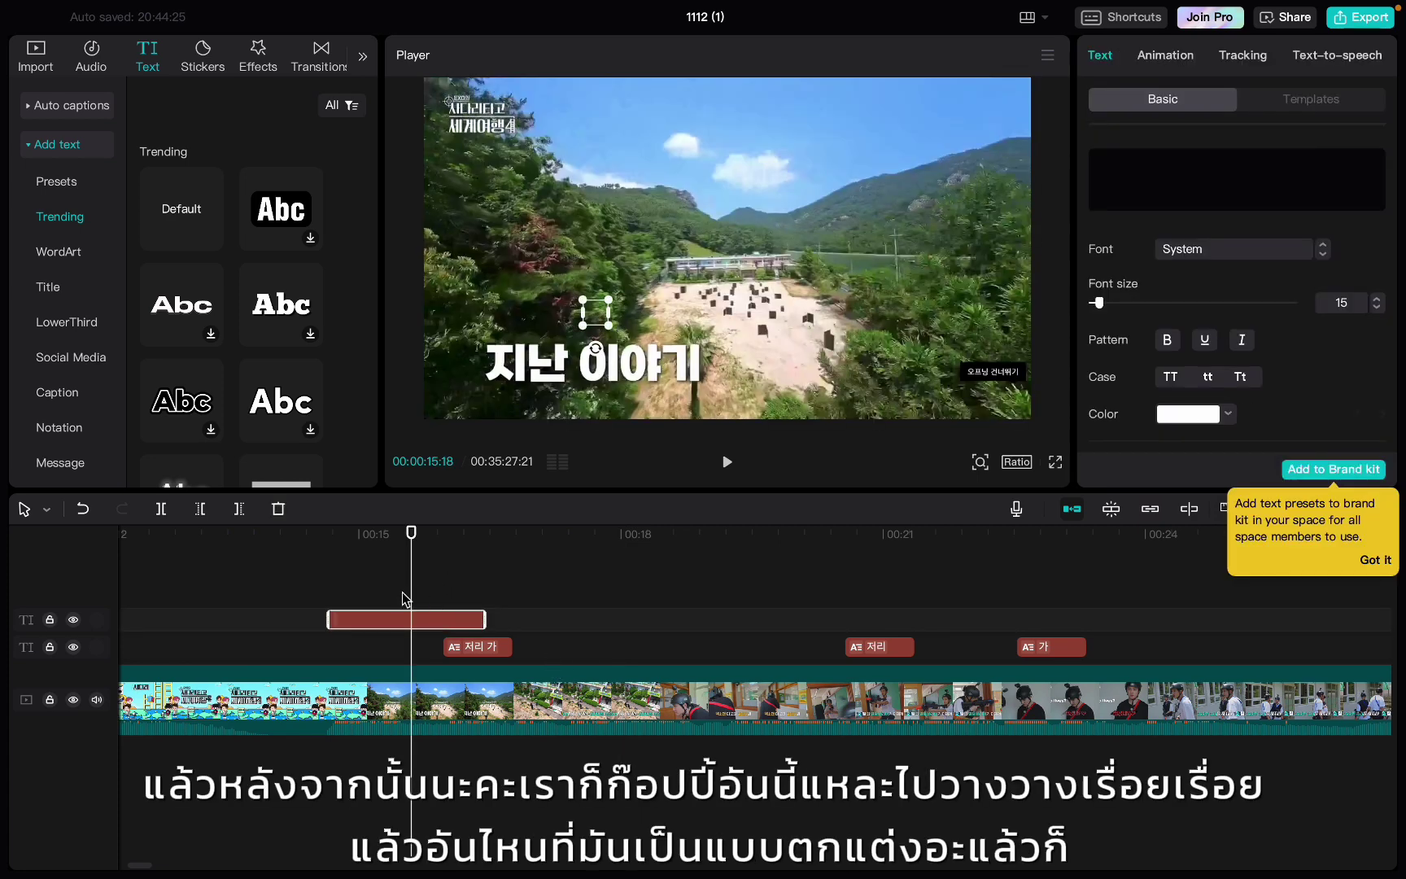
click(354, 597)
mouse_move(485, 618)
mouse_down()
mouse_move(448, 617)
mouse_move(486, 616)
mouse_up()
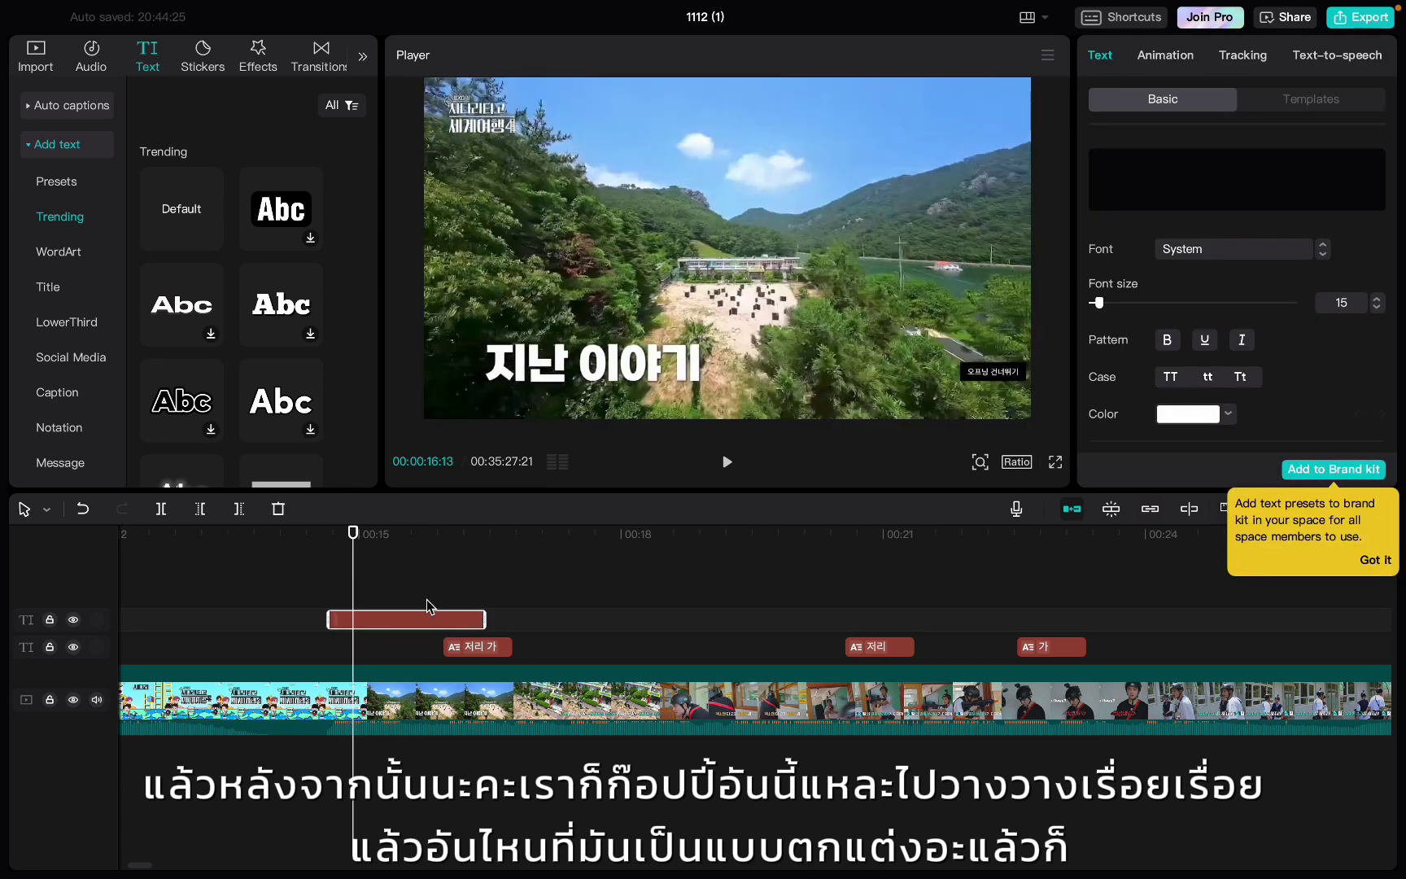
click(426, 600)
click(435, 622)
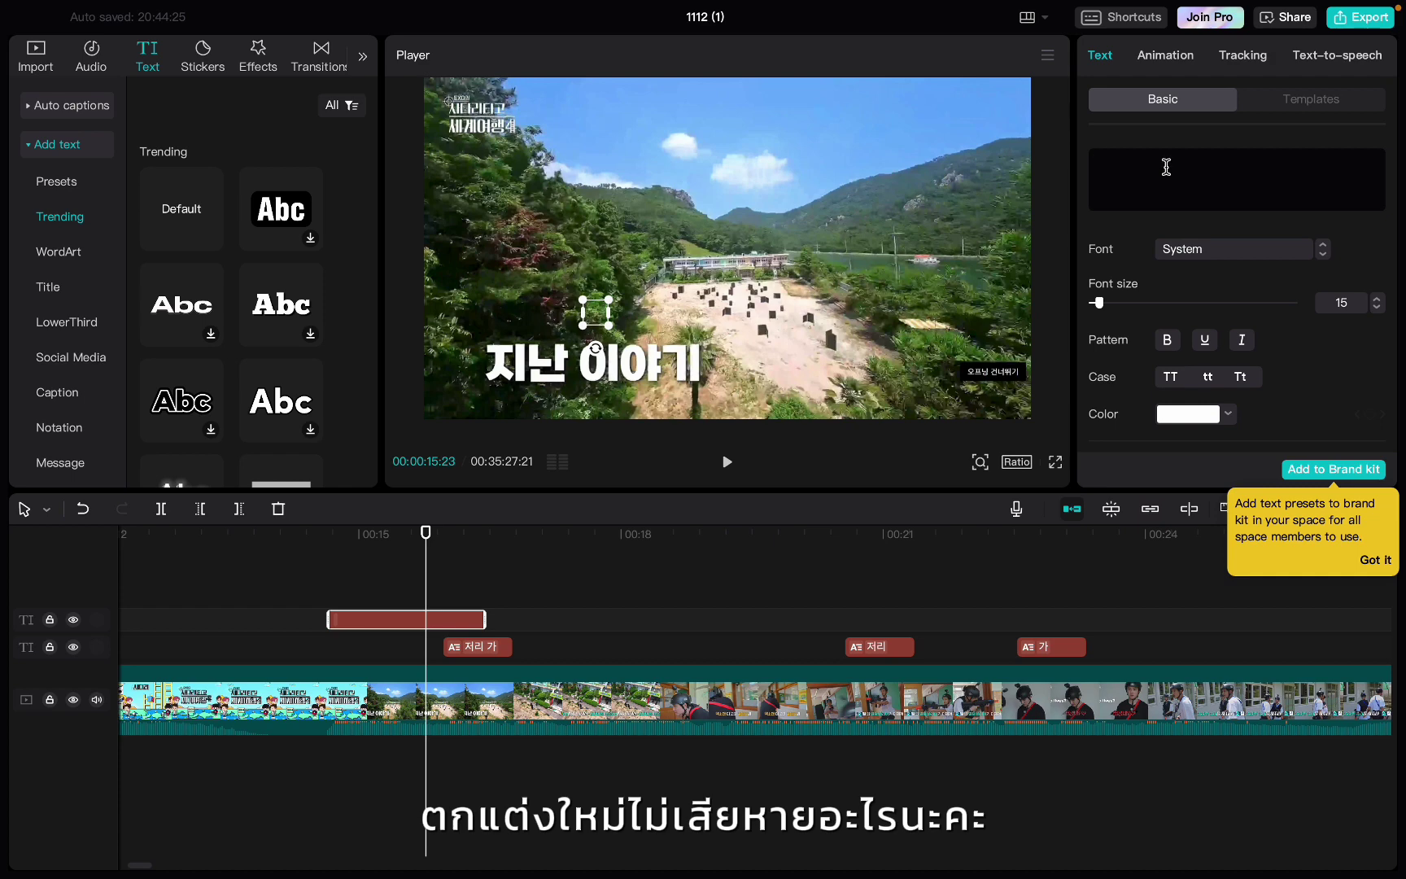
click(1166, 167)
text(............)
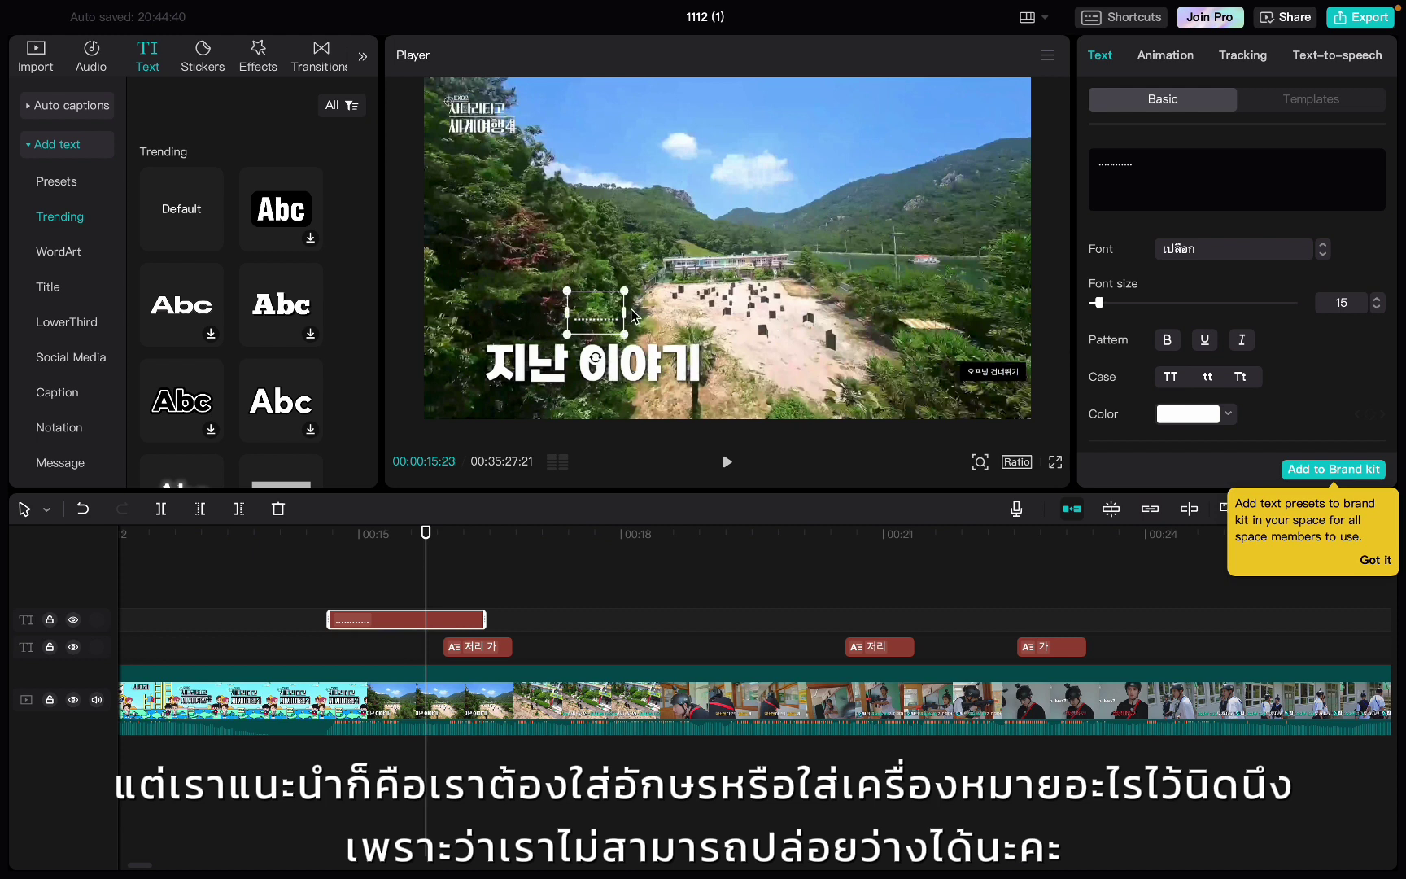
drag(595, 325, 585, 325)
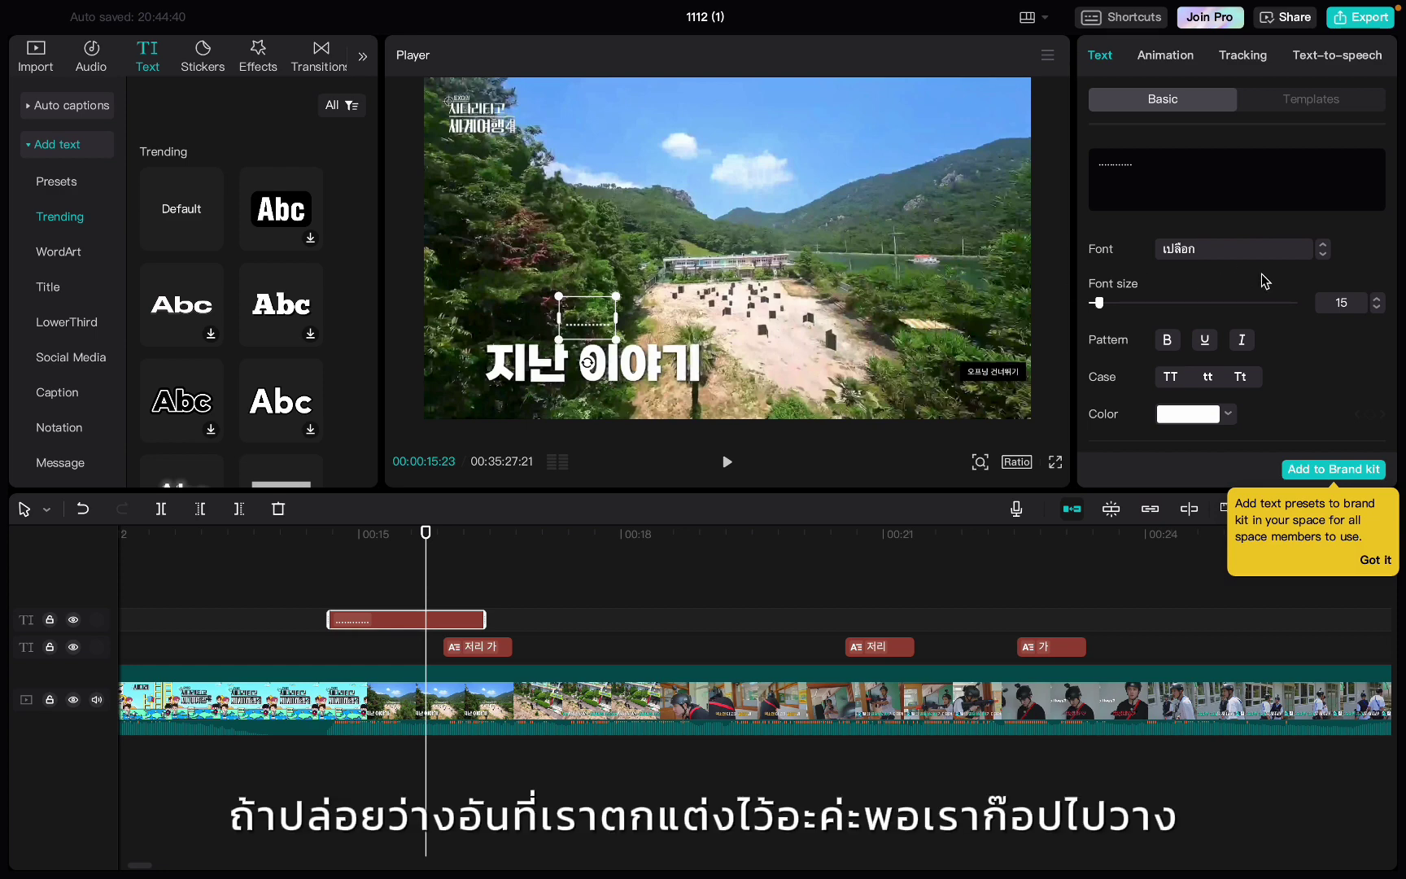
Step: Give the dotted text a black shadow with 80% opacity, 5% bluriness and distance 3
scroll(1240, 323, down, 6)
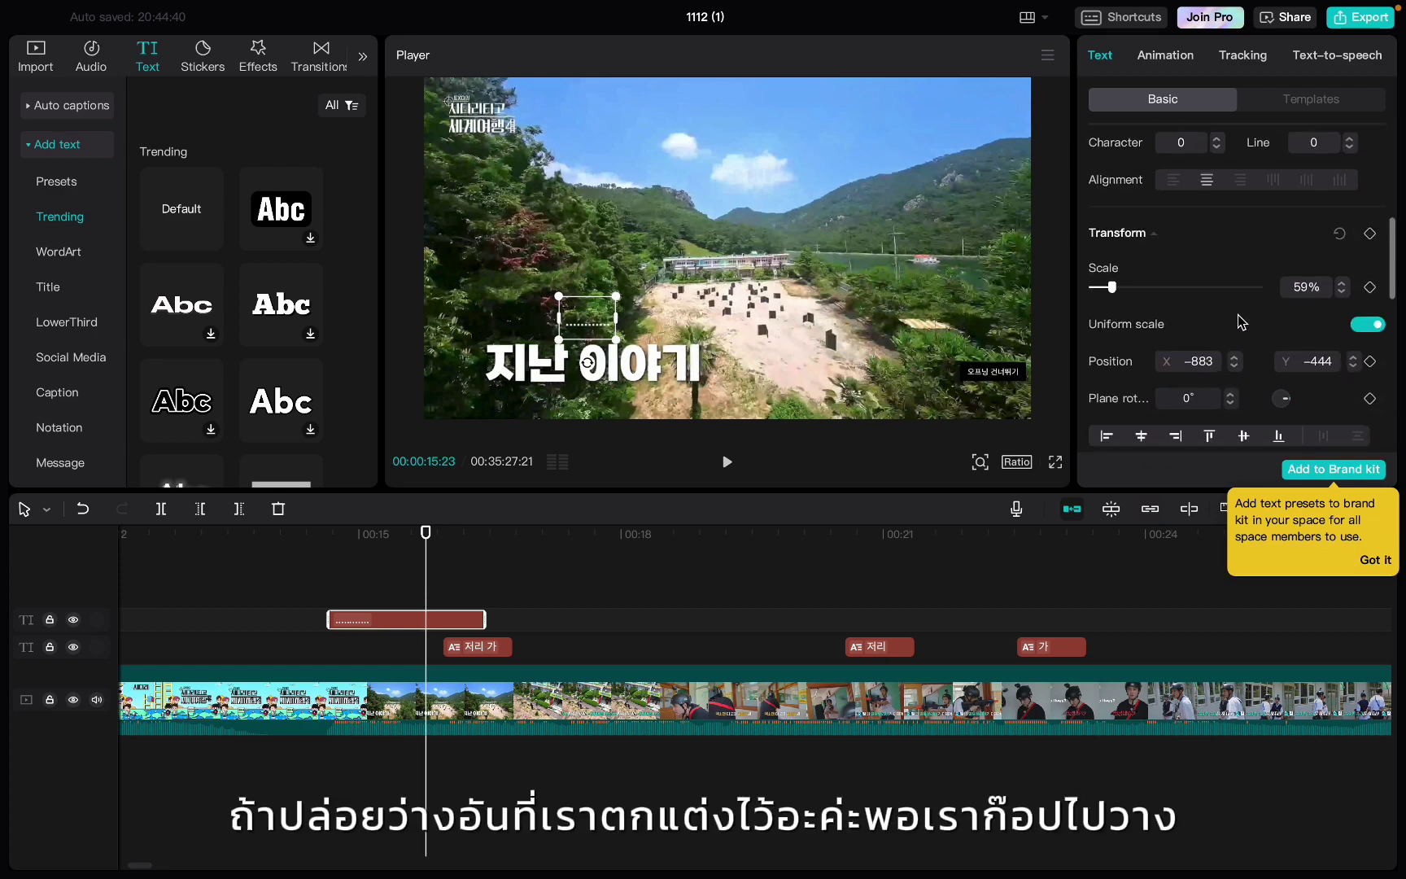
scroll(1241, 322, down, 6)
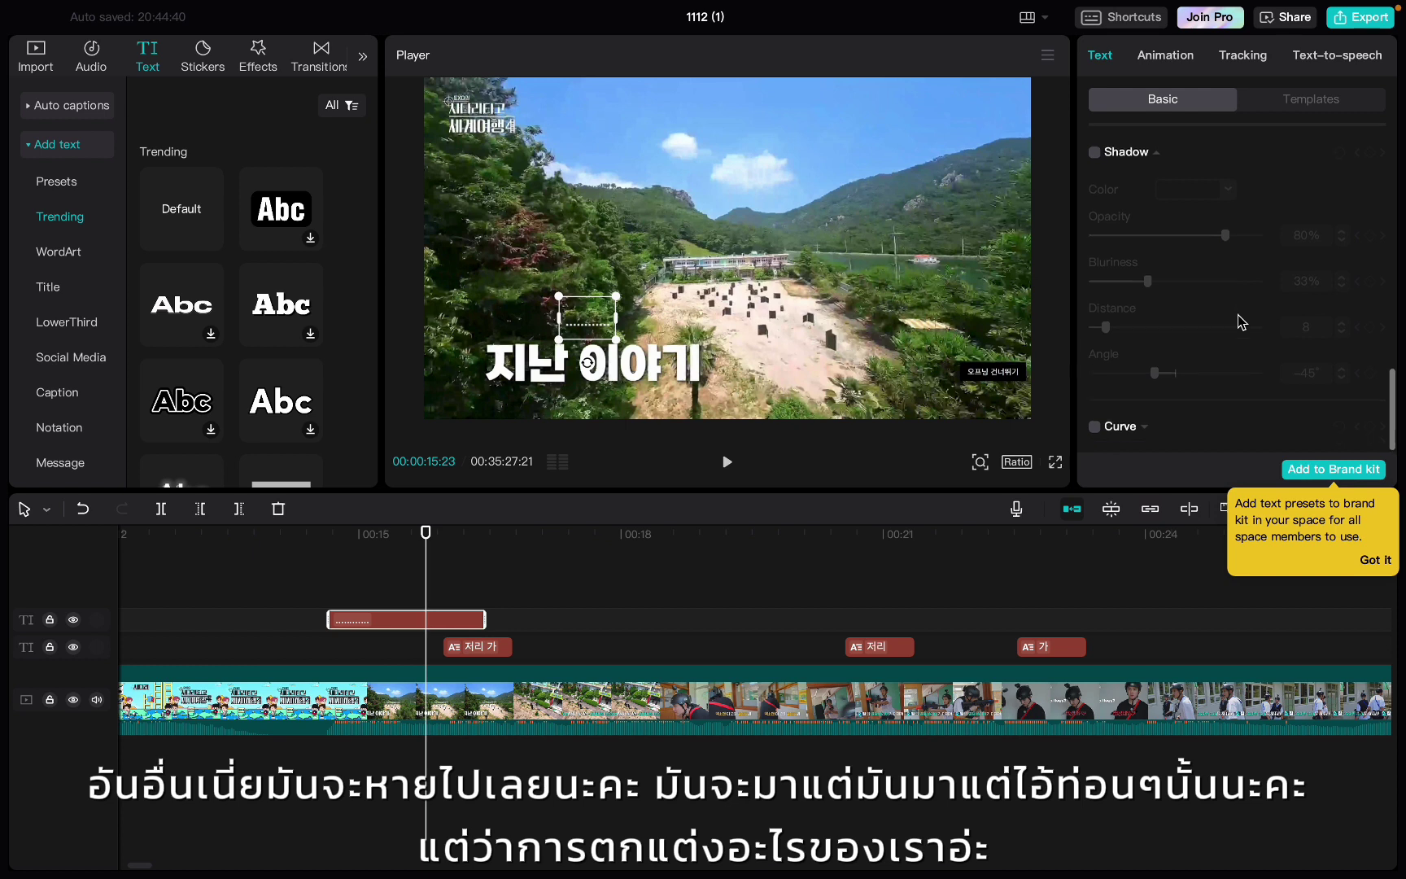
scroll(1240, 322, up, 2)
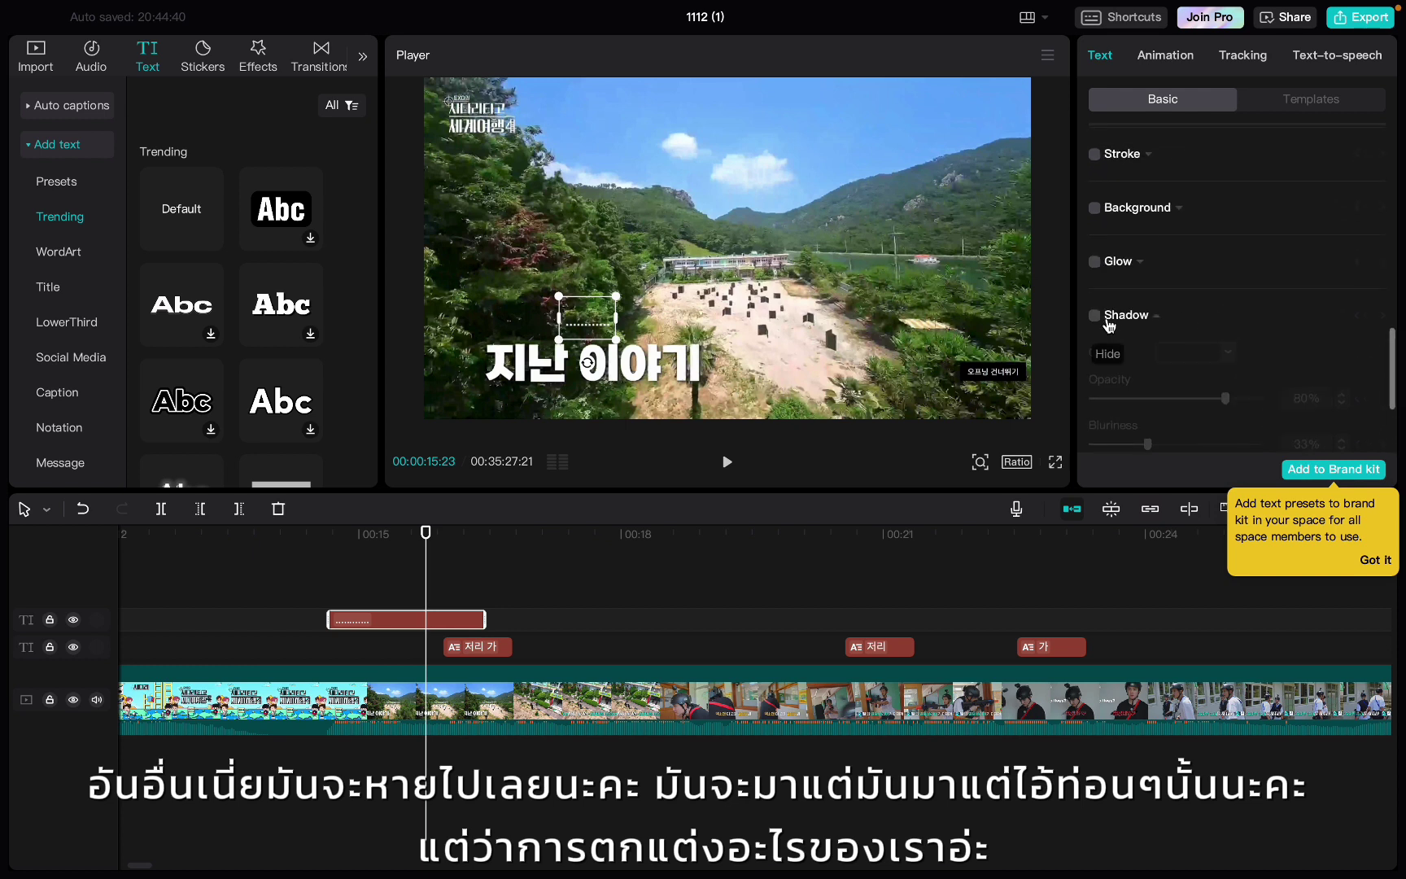
click(1095, 316)
scroll(1229, 329, down, 2)
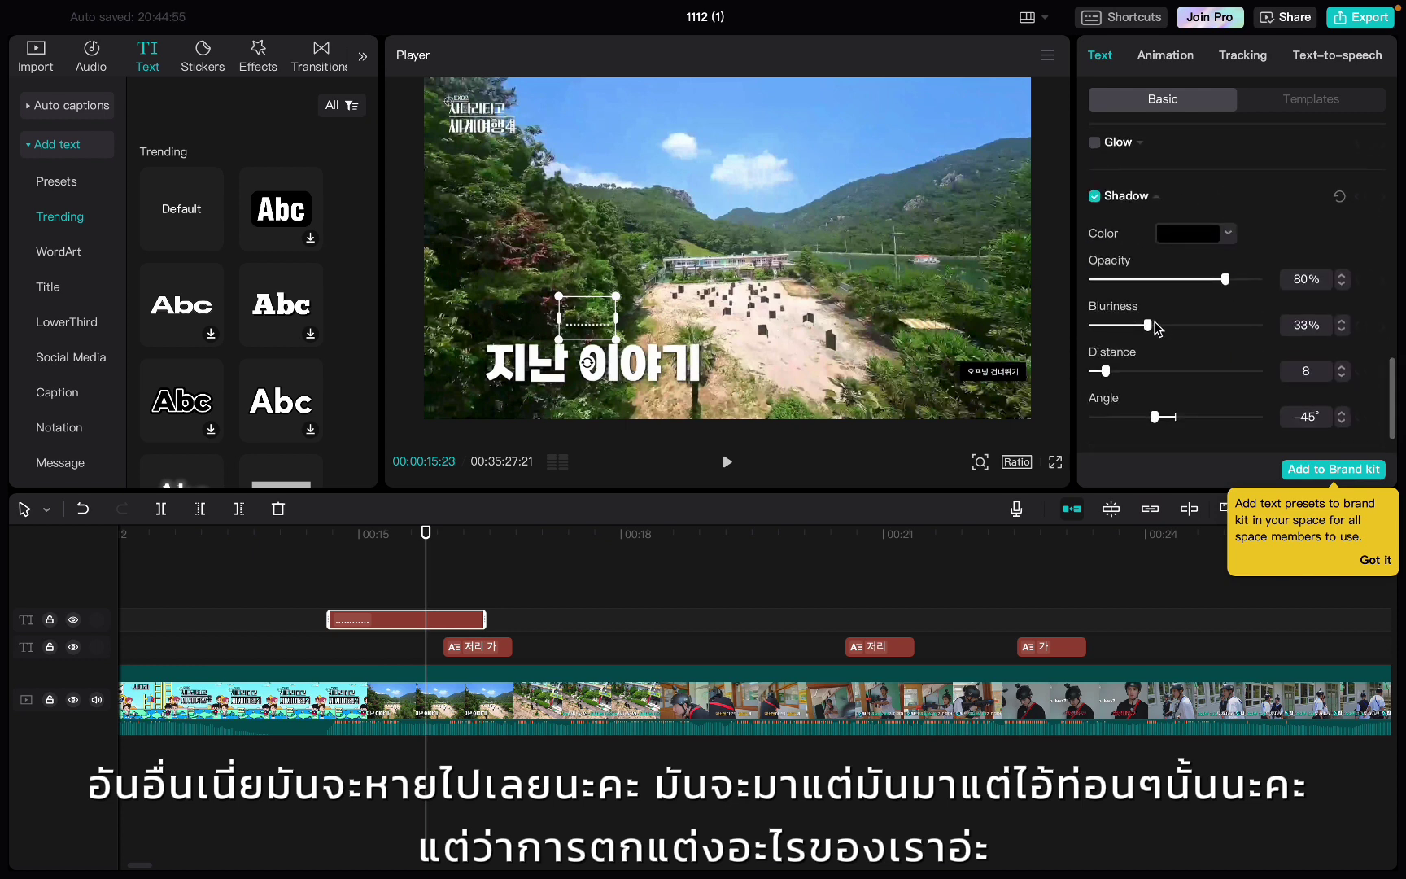
drag(1147, 325, 1102, 328)
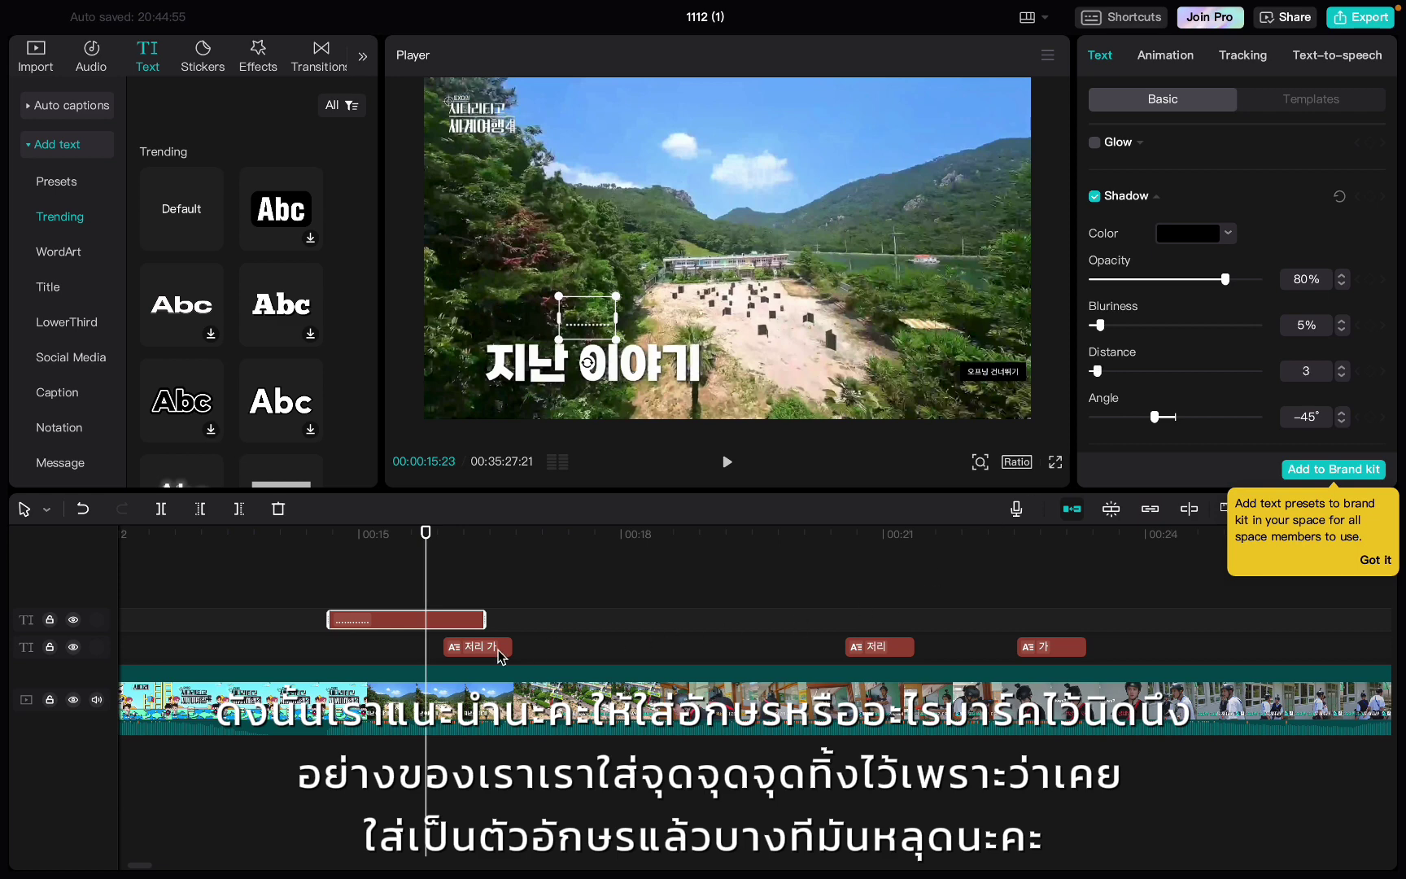
Step: Compare the 저리 가 caption with the dotted text and examine the dotted text's spacing, shadow and glow options
click(488, 603)
click(501, 648)
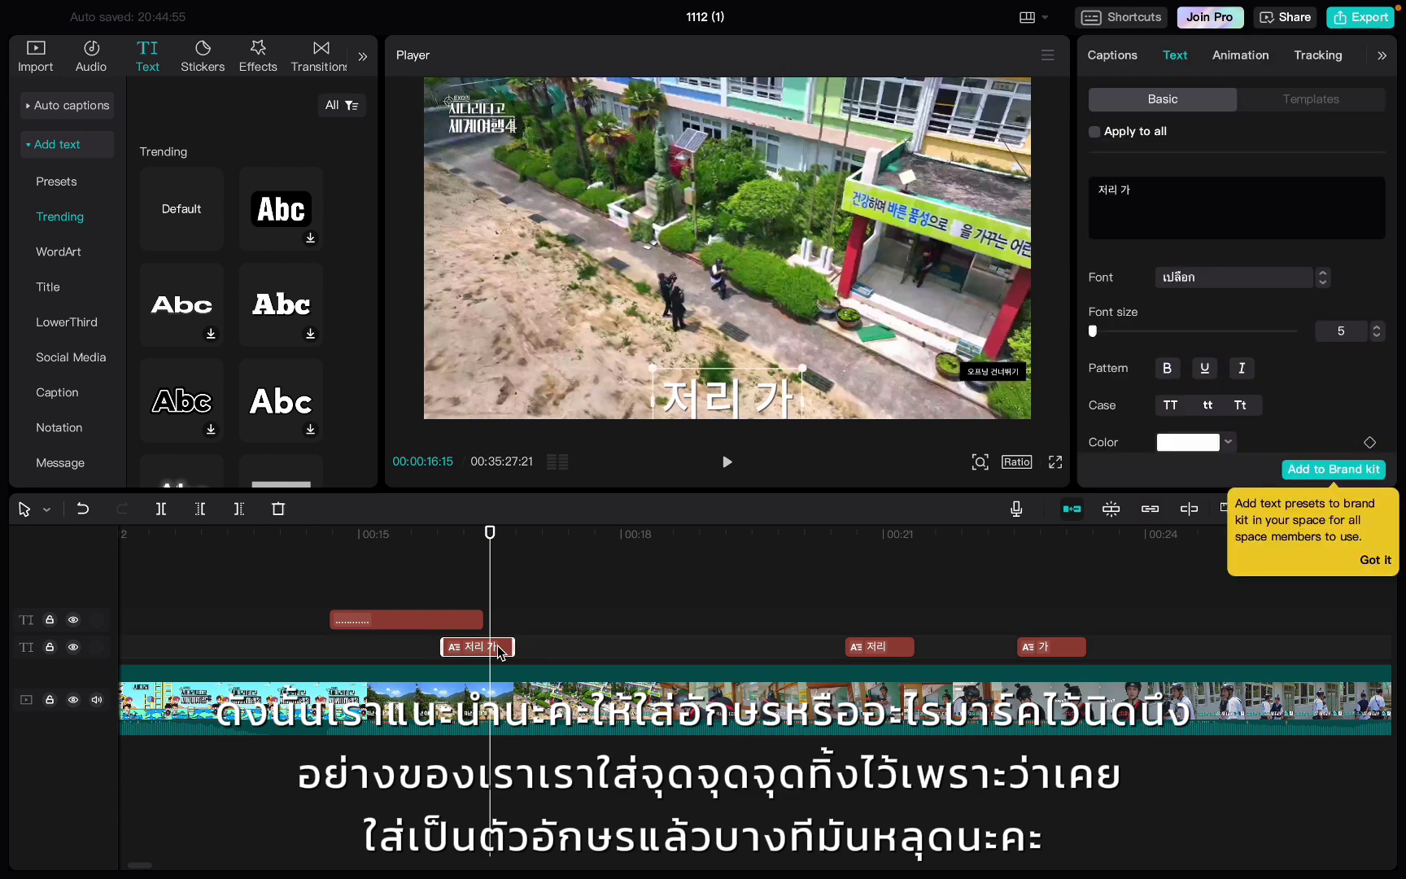
click(482, 593)
click(449, 622)
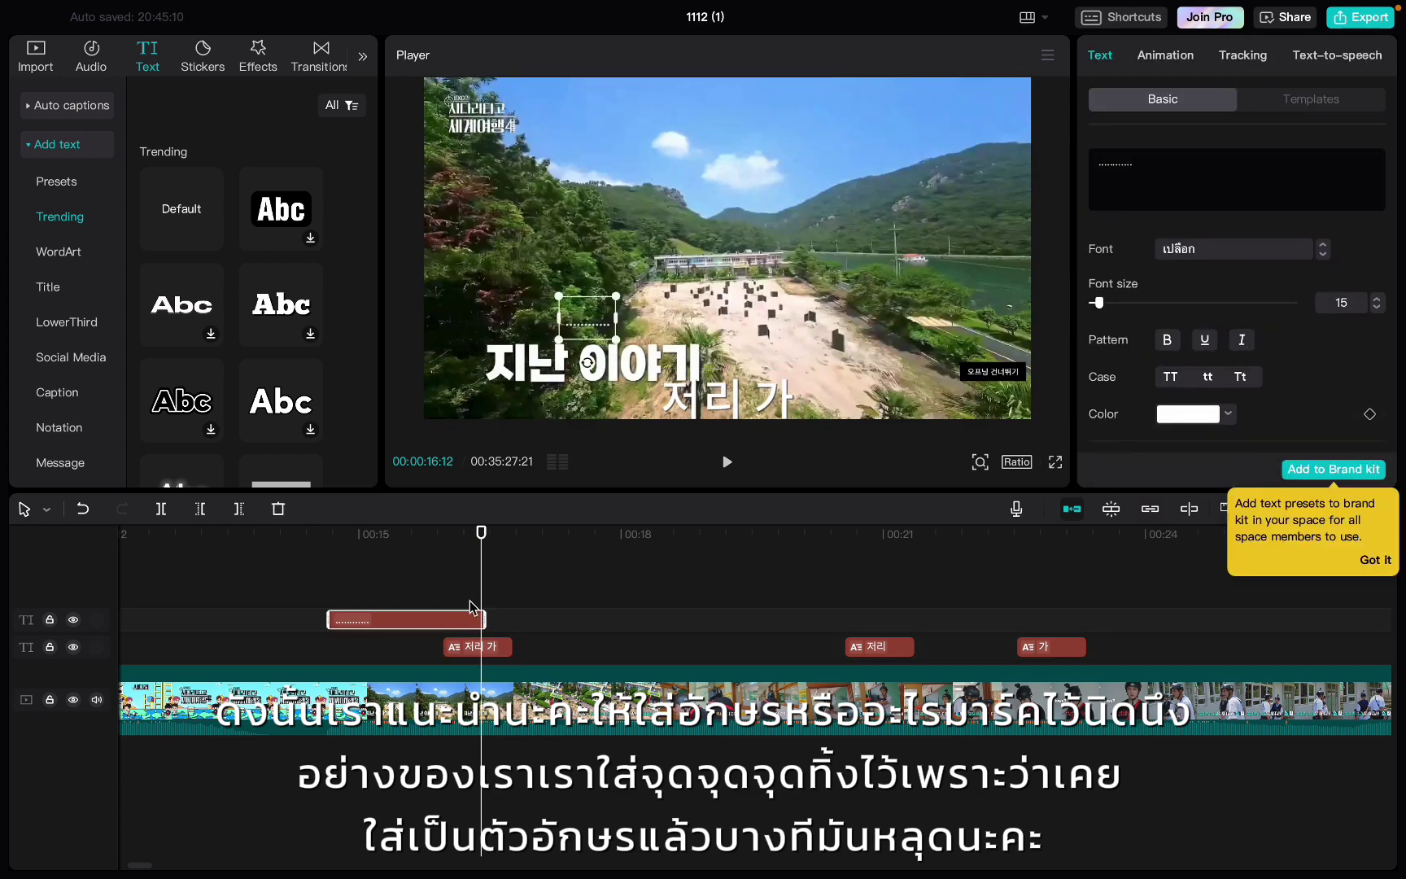
scroll(1311, 333, down, 10)
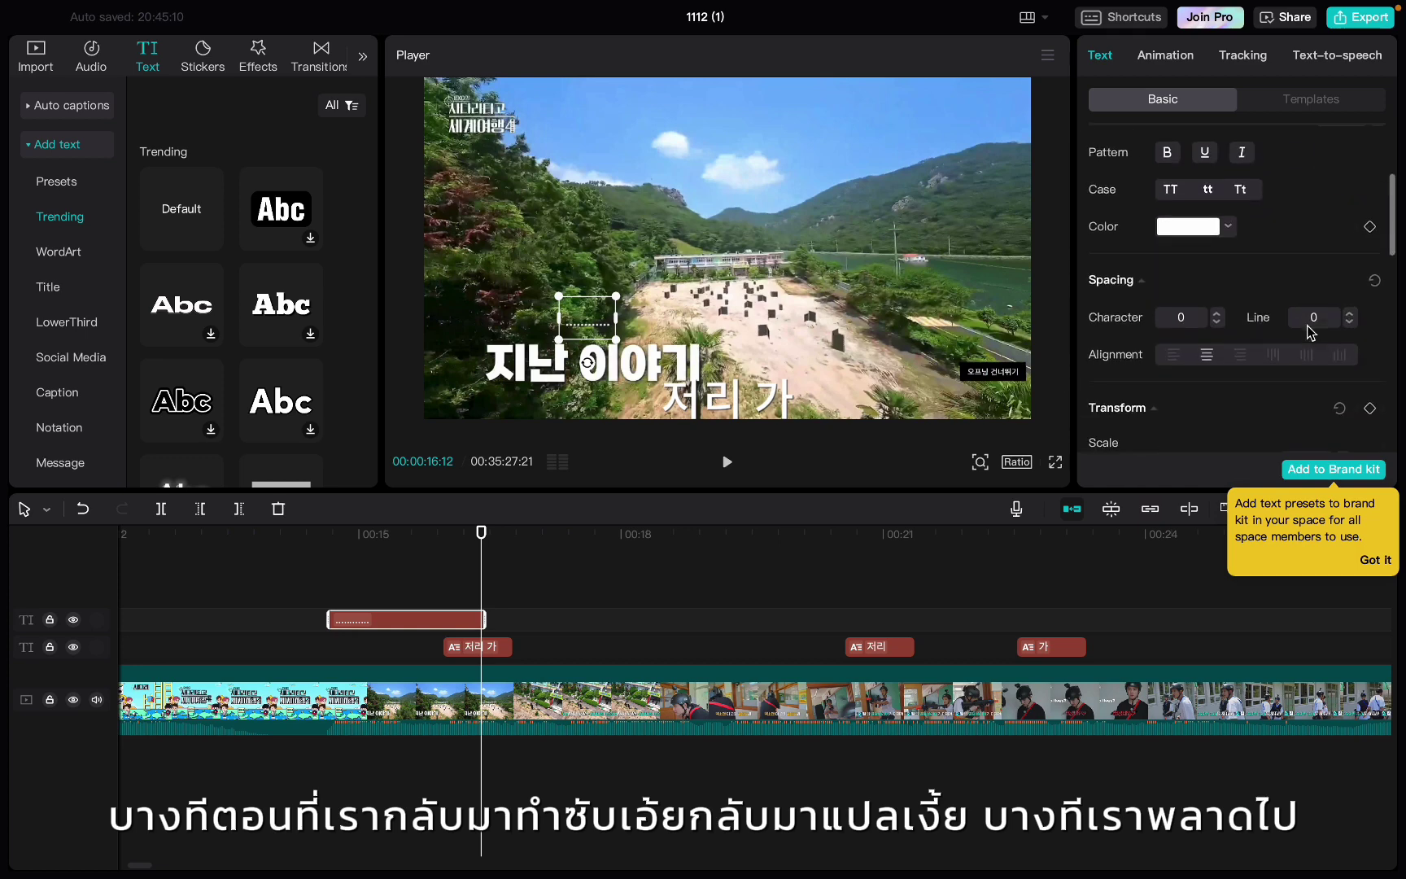
scroll(1311, 333, down, 4)
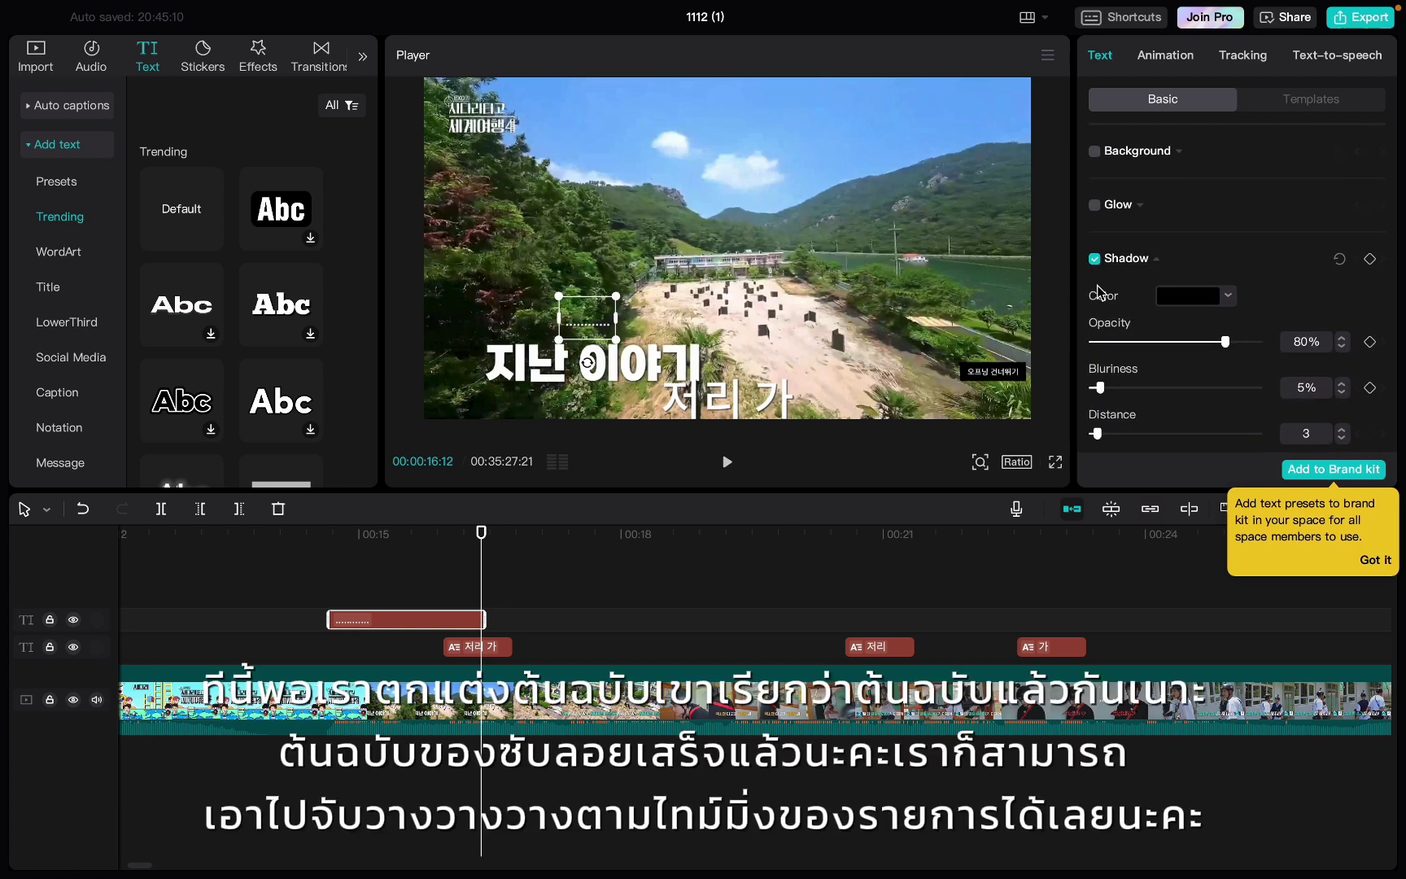
scroll(1259, 367, down, 1)
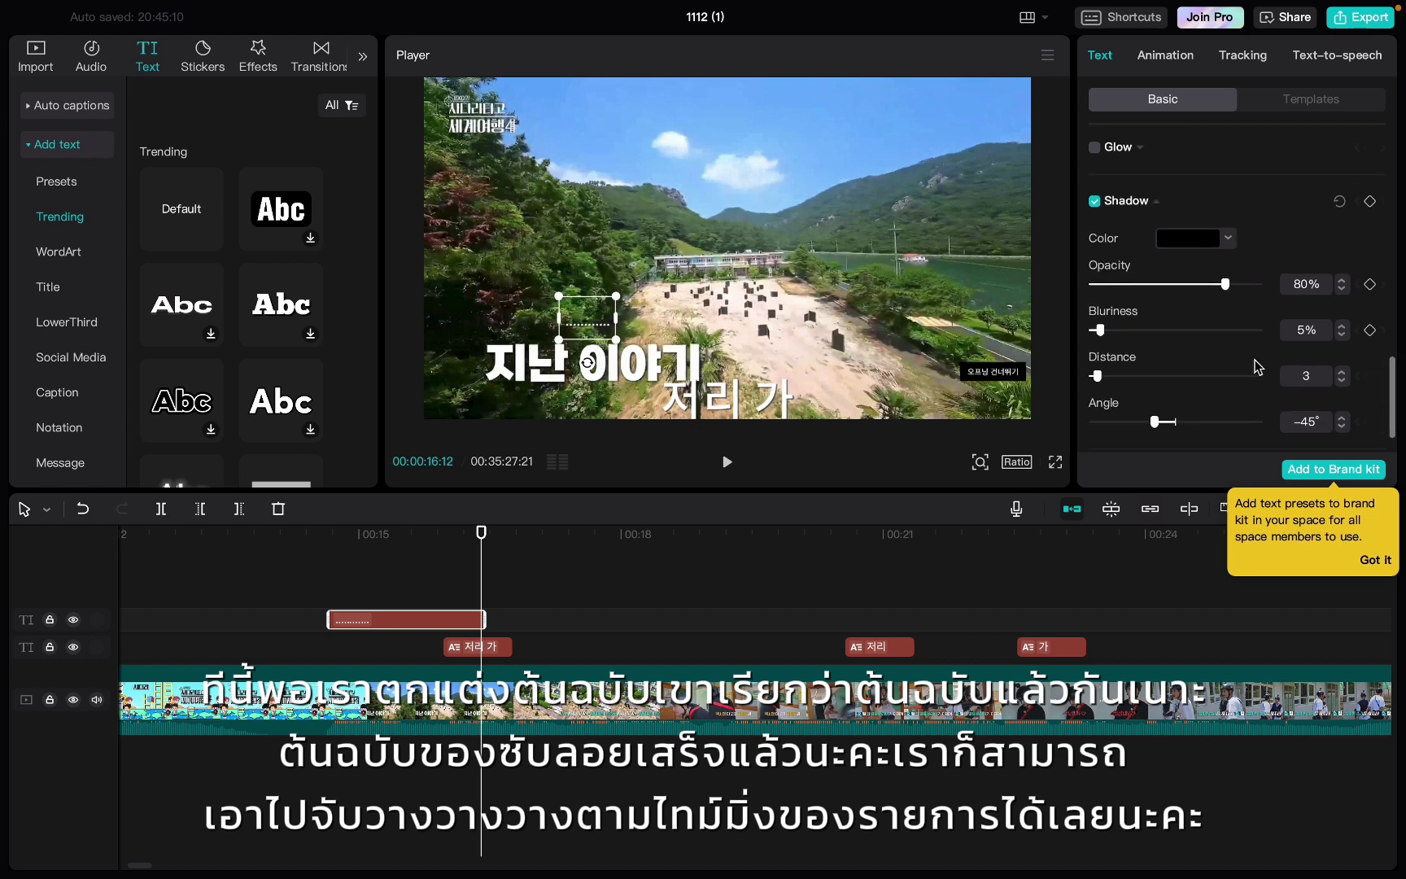
scroll(1180, 342, up, 3)
click(1120, 304)
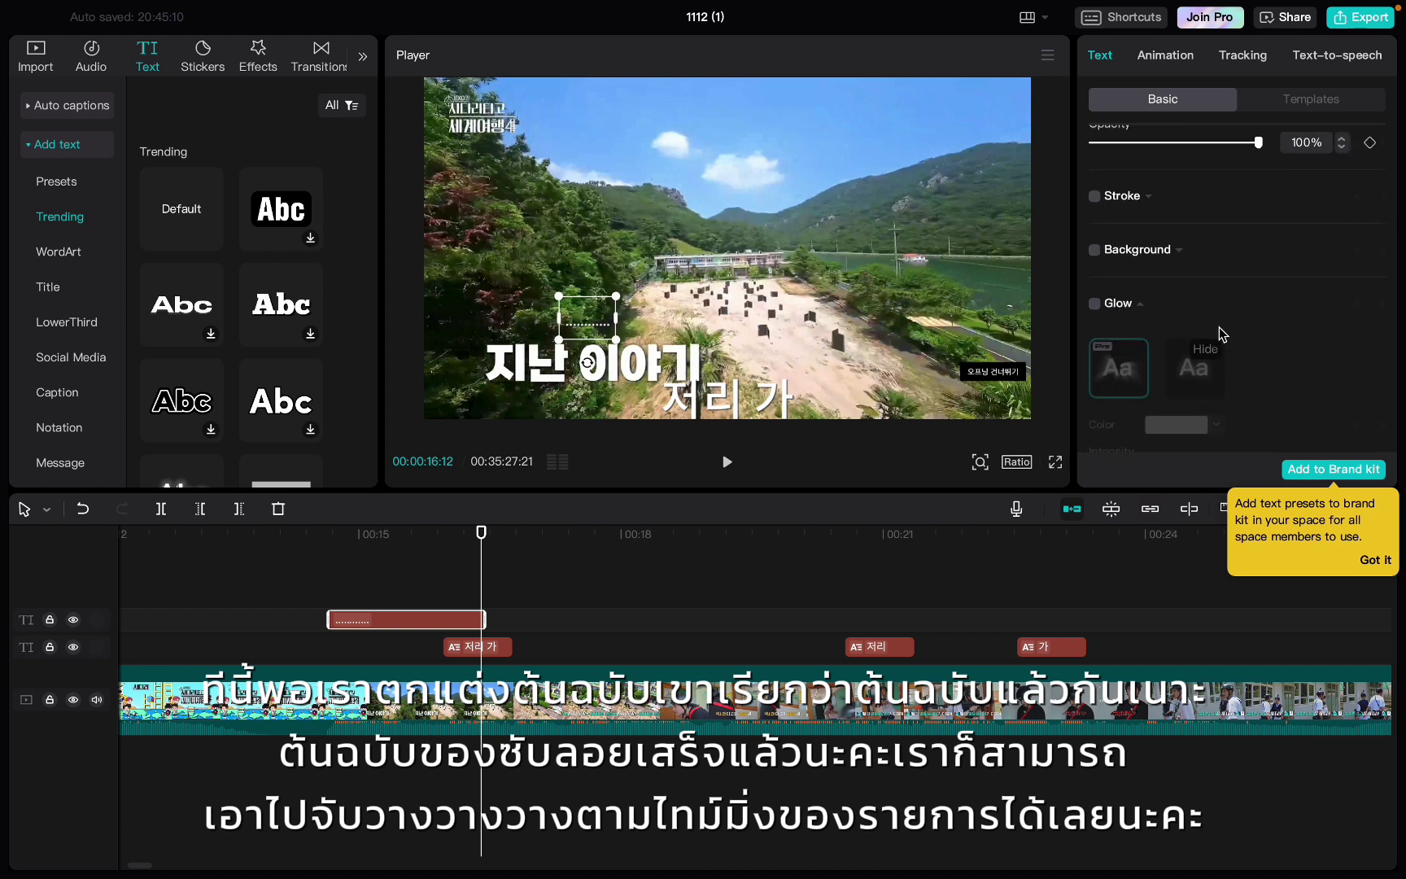
scroll(1219, 330, down, 2)
scroll(1225, 332, up, 3)
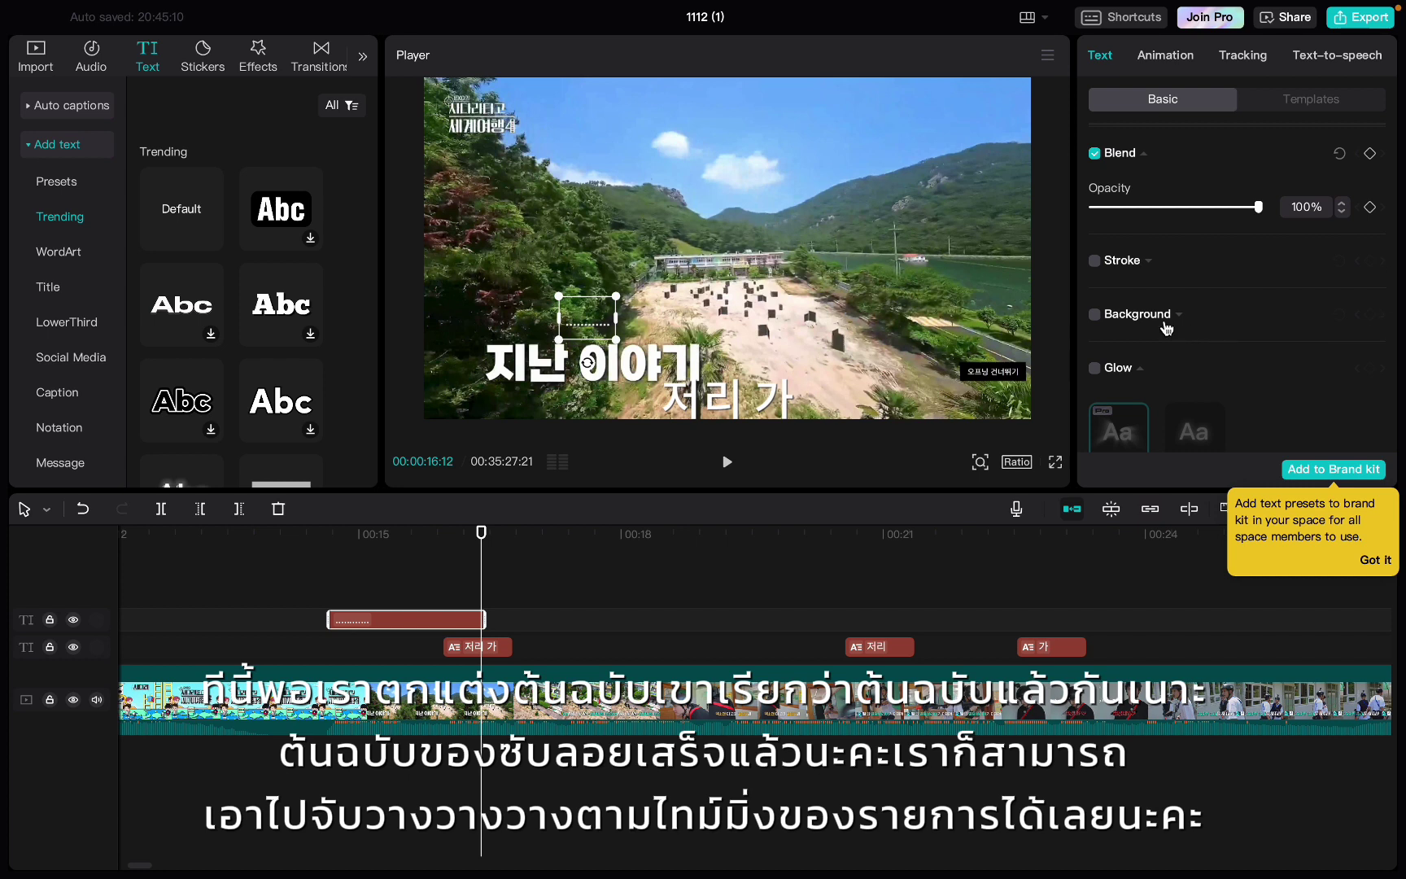
Step: Try a black background with a reduced height behind the dotted text and switch it off again
click(1165, 323)
click(1095, 317)
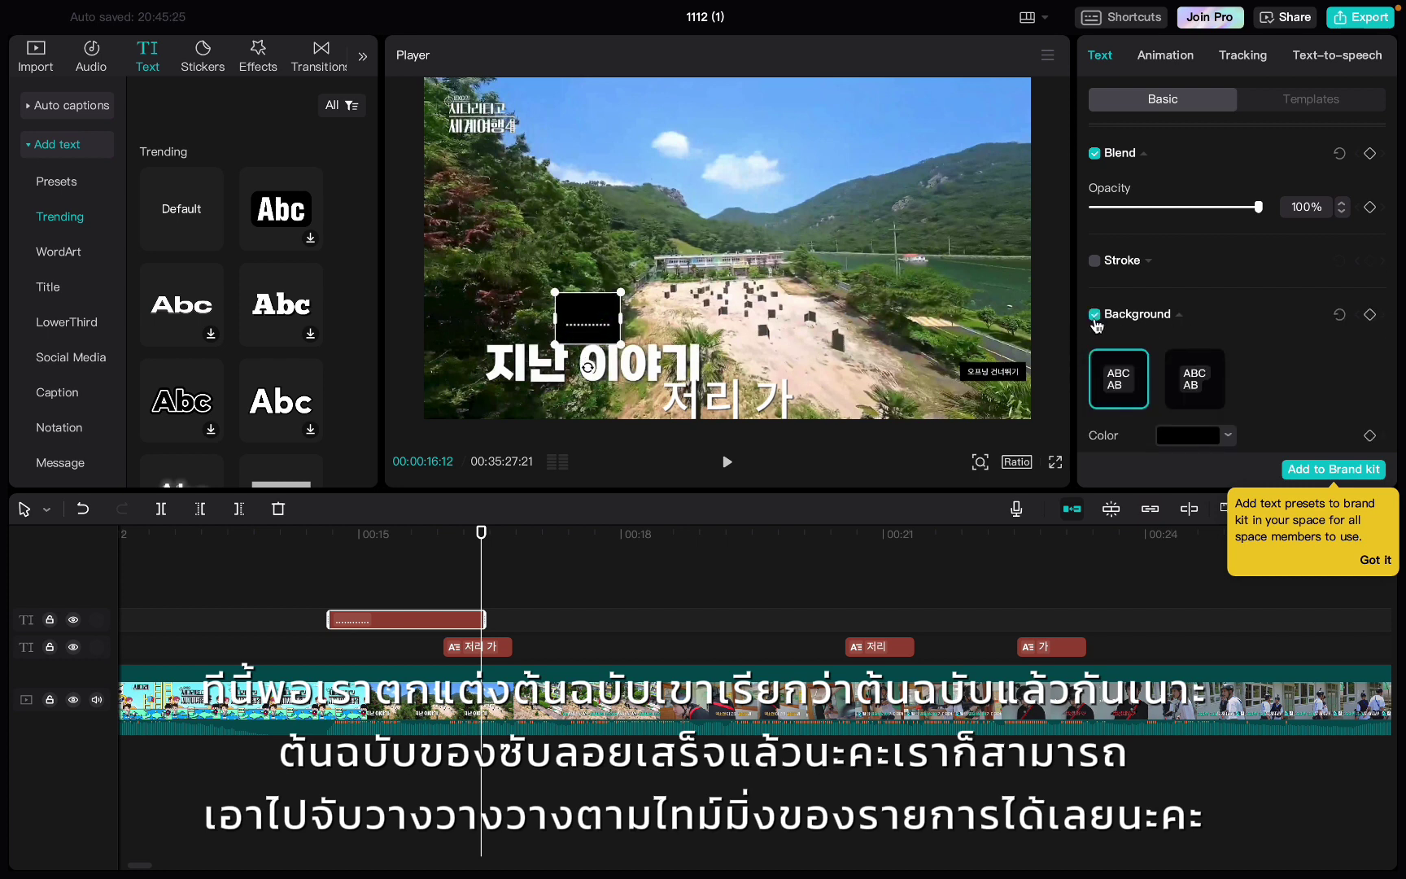
scroll(1107, 358, down, 3)
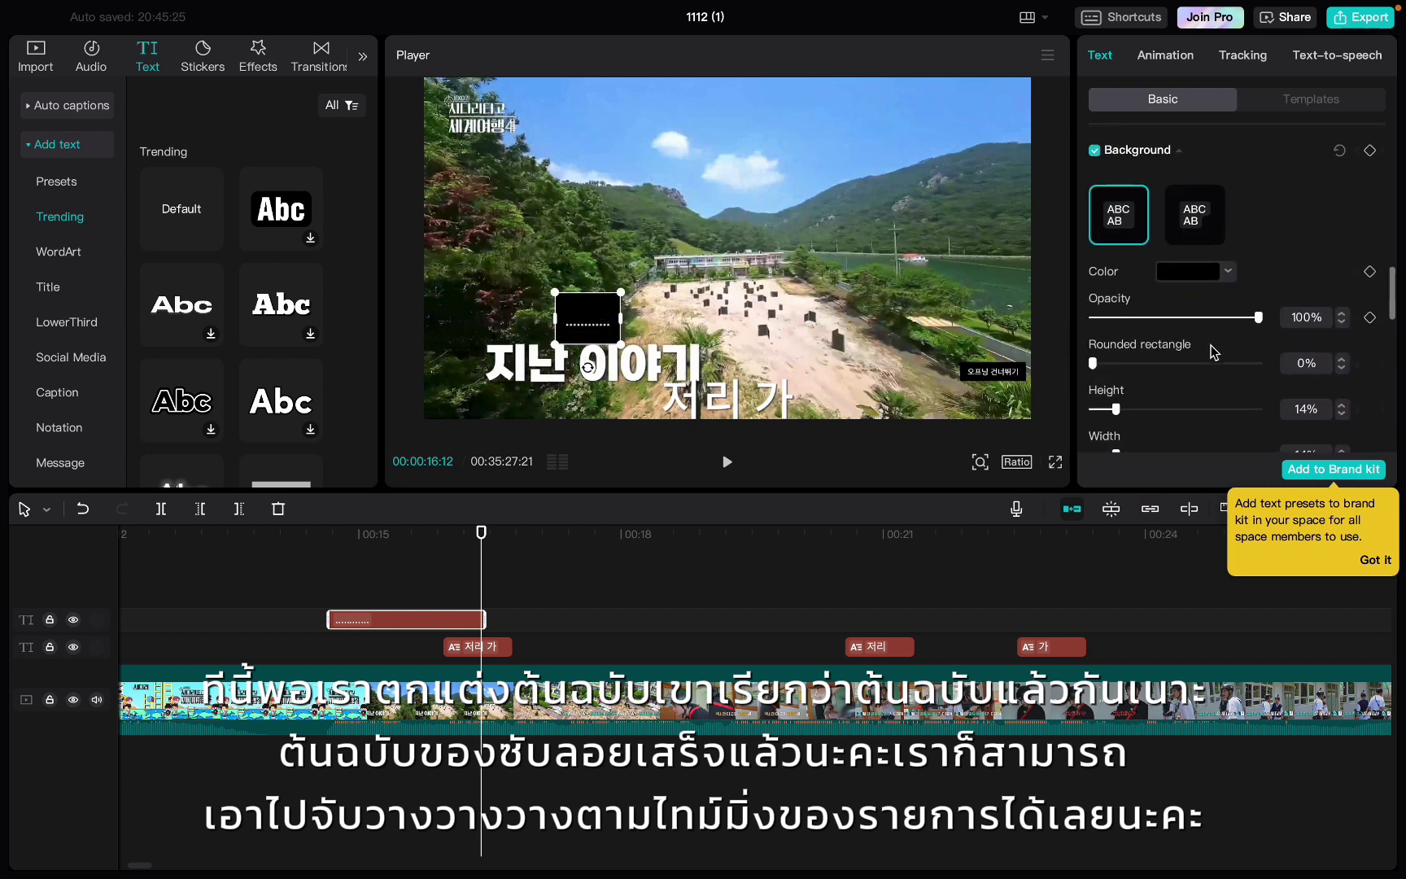
mouse_move(1118, 409)
mouse_down()
mouse_move(1229, 409)
mouse_move(1092, 409)
mouse_up()
click(1095, 152)
scroll(1183, 230, up, 4)
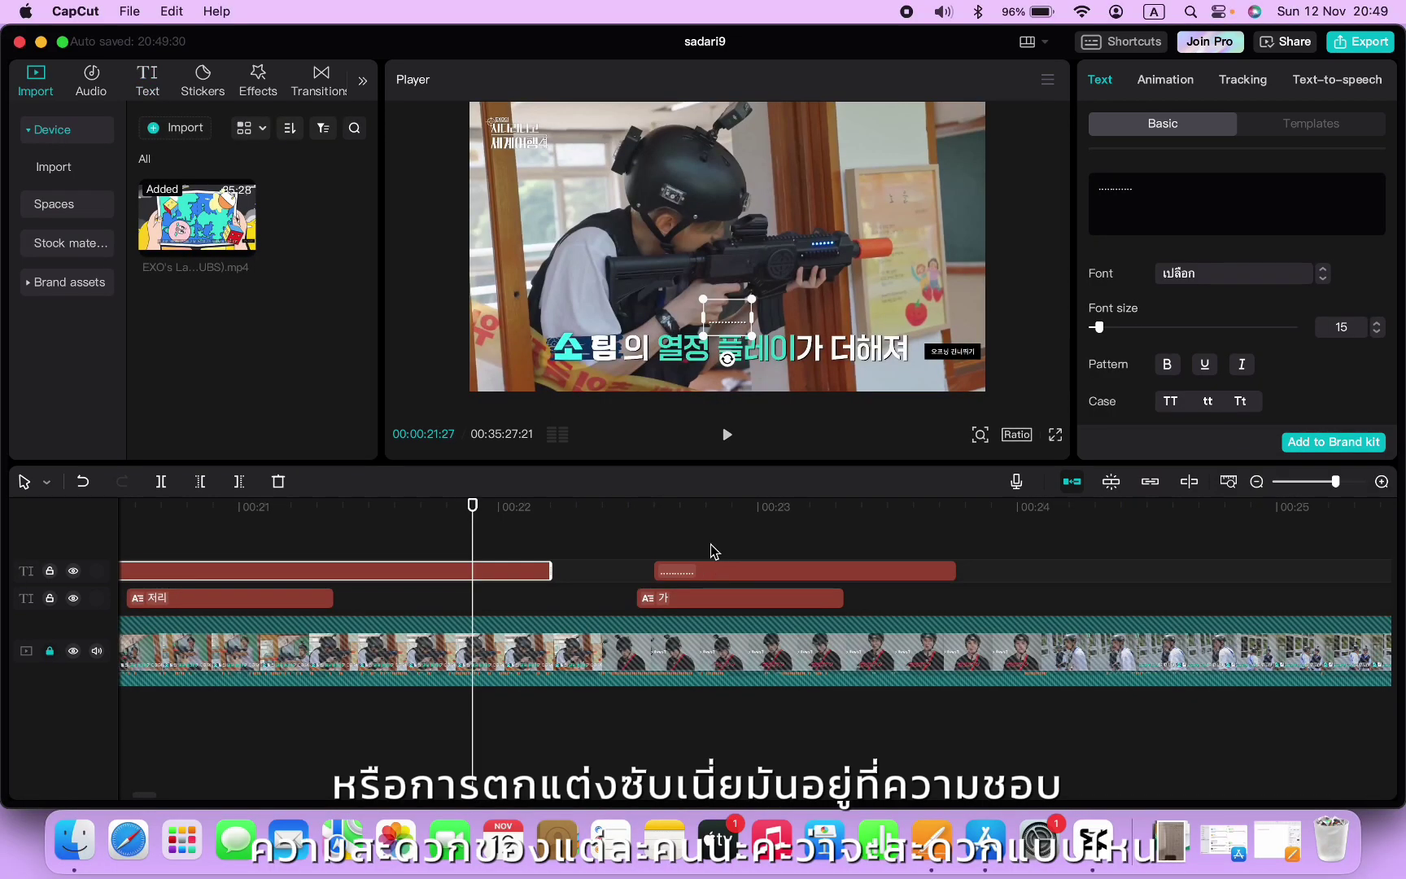
Step: Colour the dotted text above the 끝났네? title dark red (80170E), sampled from the title, and review its remaining style options
click(715, 553)
click(749, 570)
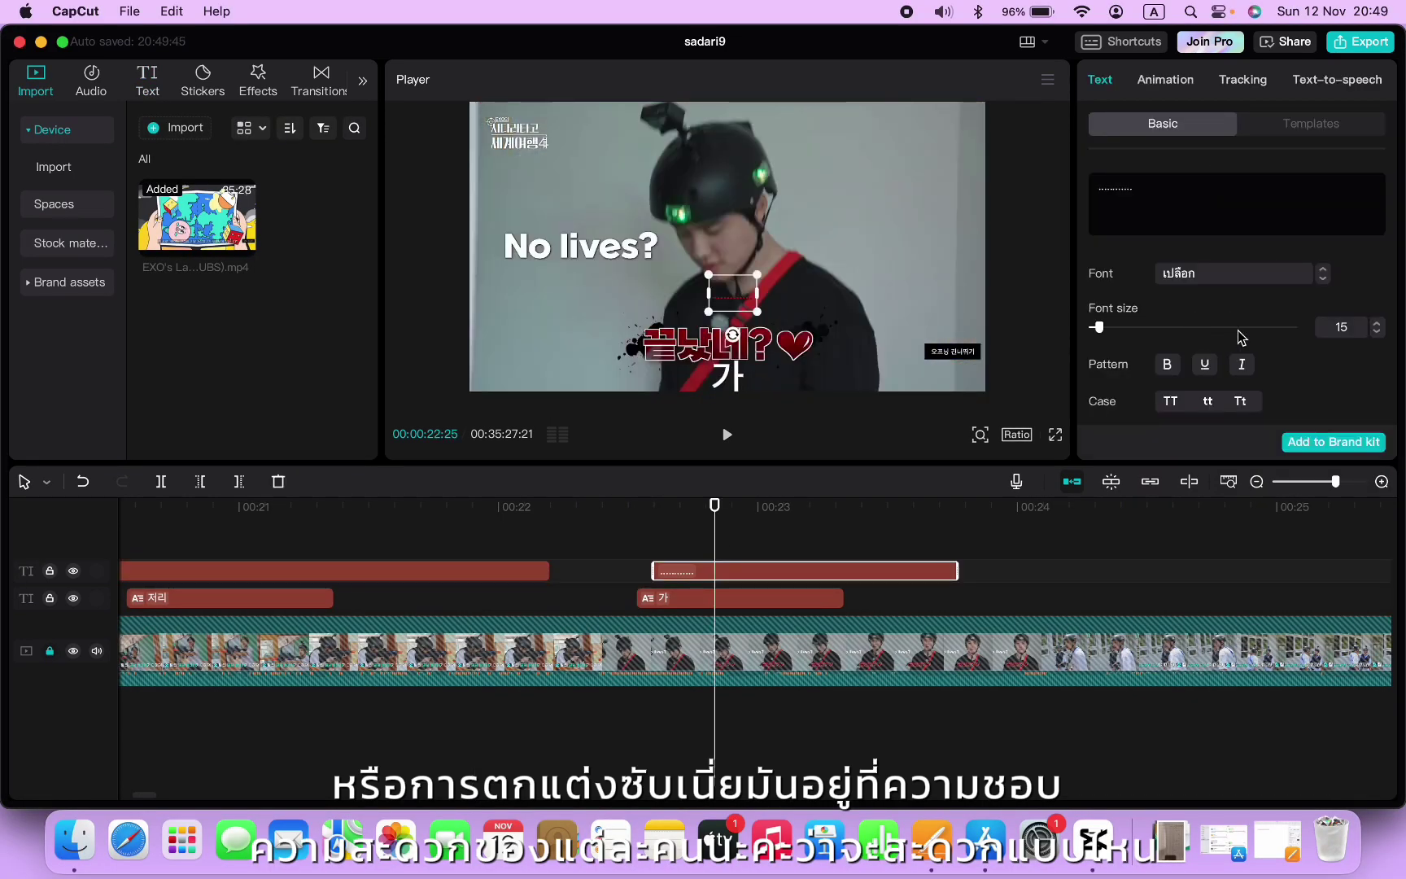
scroll(1240, 334, down, 2)
click(1193, 368)
click(1120, 533)
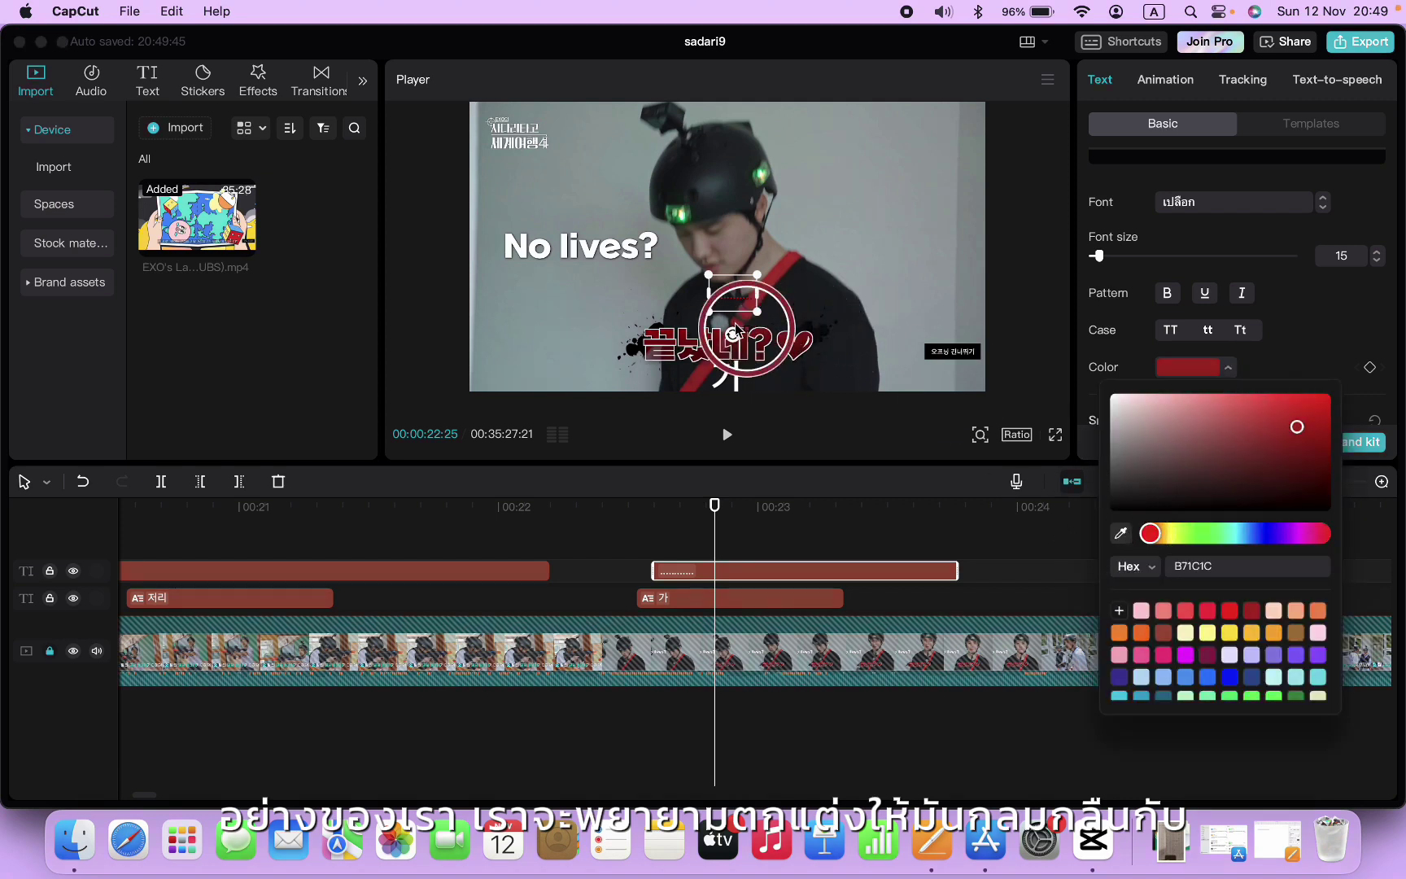
click(669, 334)
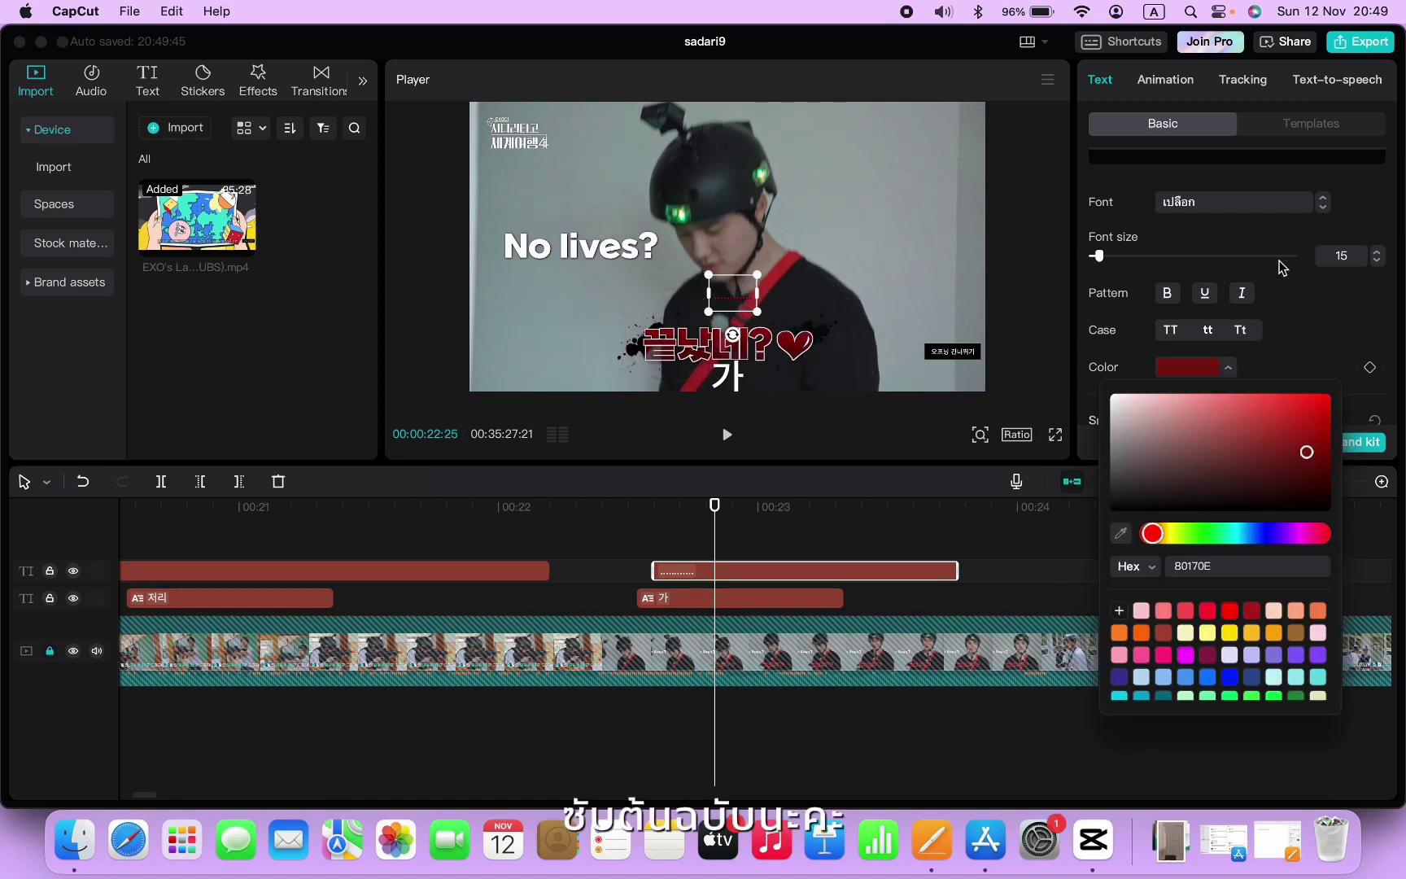
click(1331, 329)
scroll(1312, 322, down, 2)
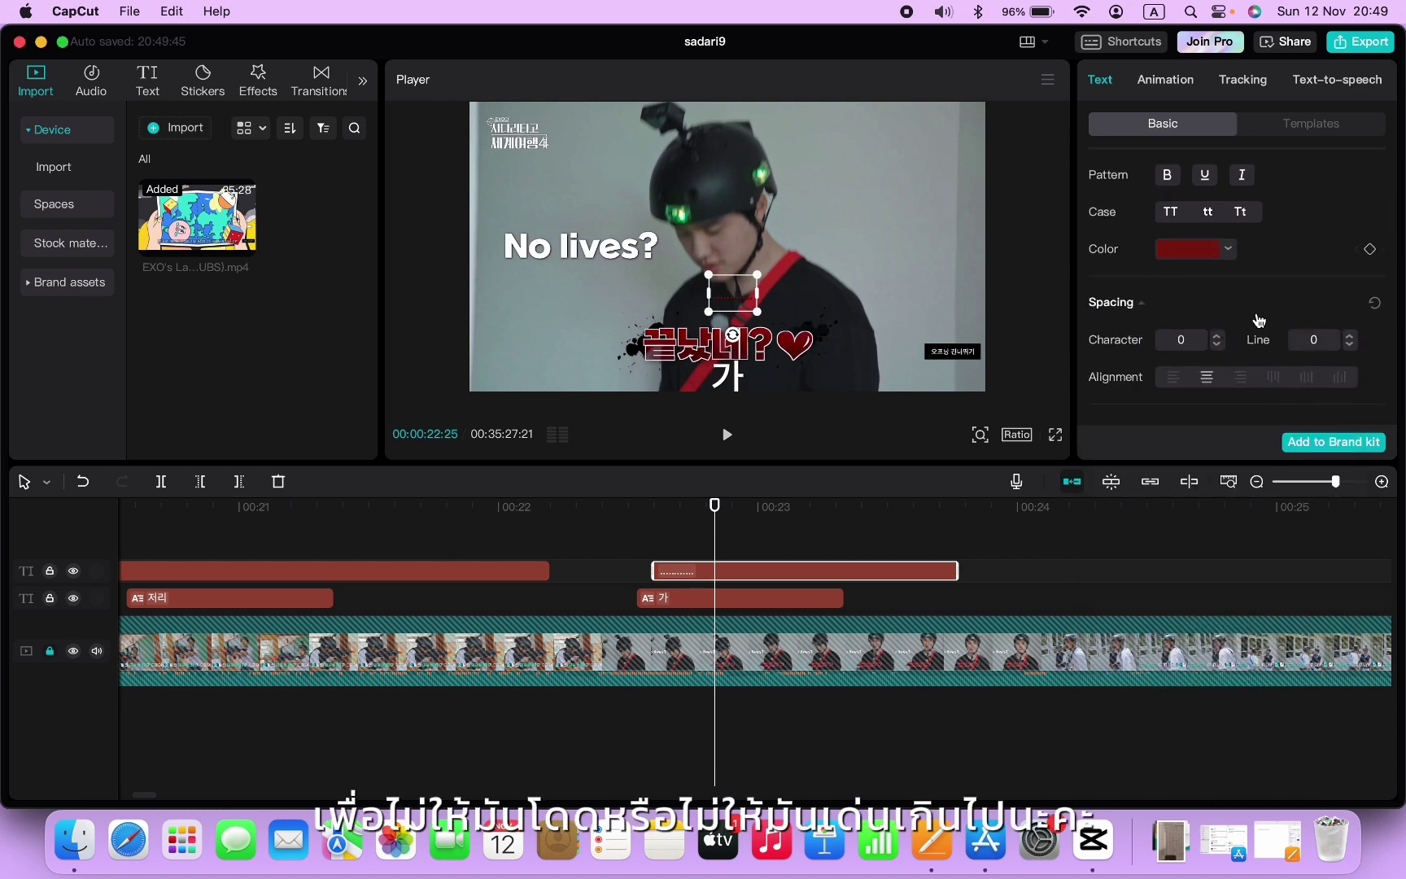
scroll(1258, 319, down, 5)
scroll(1258, 319, down, 3)
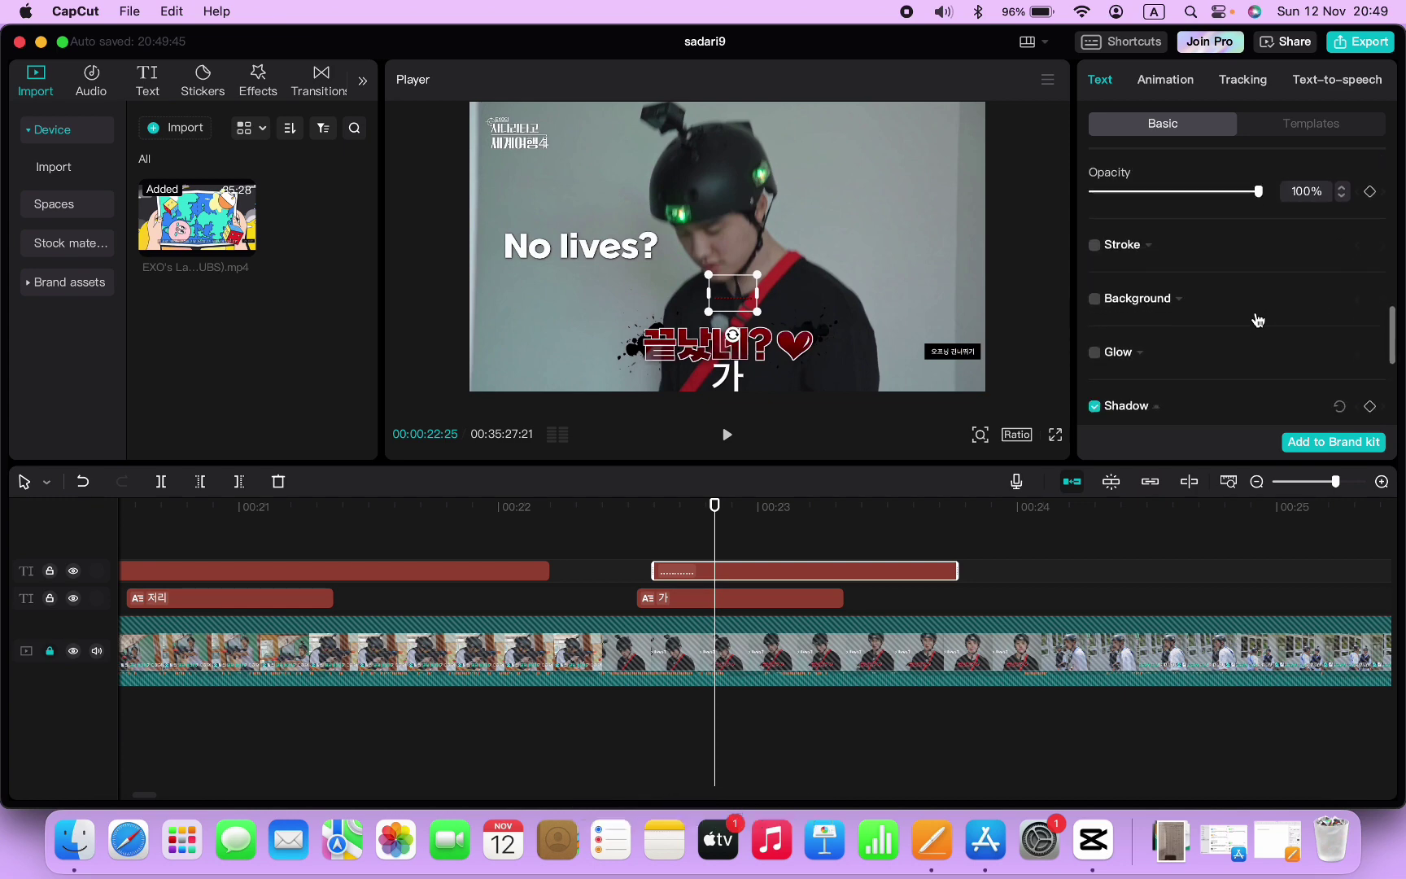
scroll(1166, 341, down, 1)
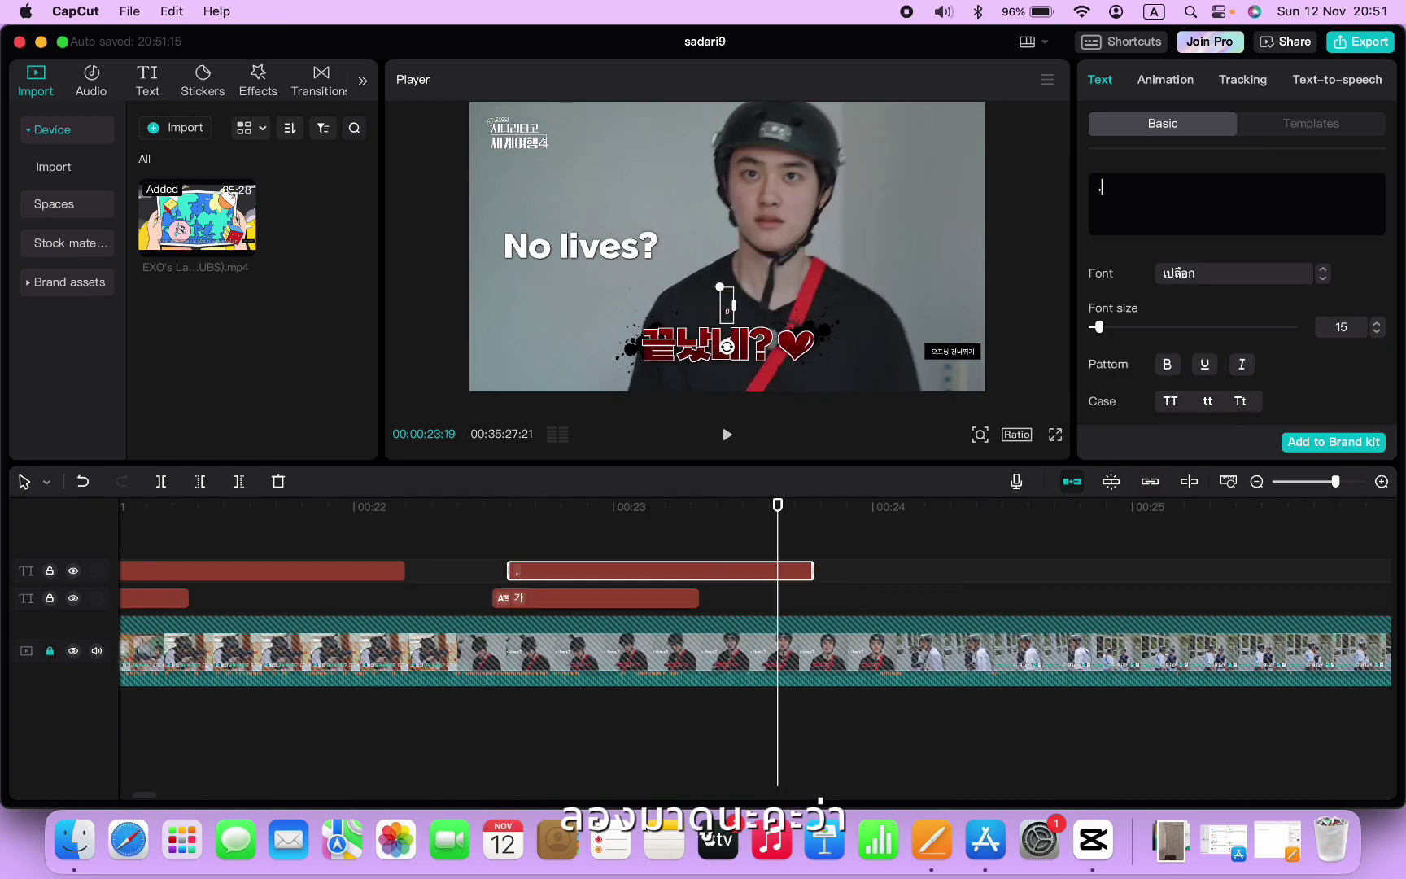
Step: Replace the dotted text above the 끝났네? title with มันจบแล้ว
key(ctrl+space)
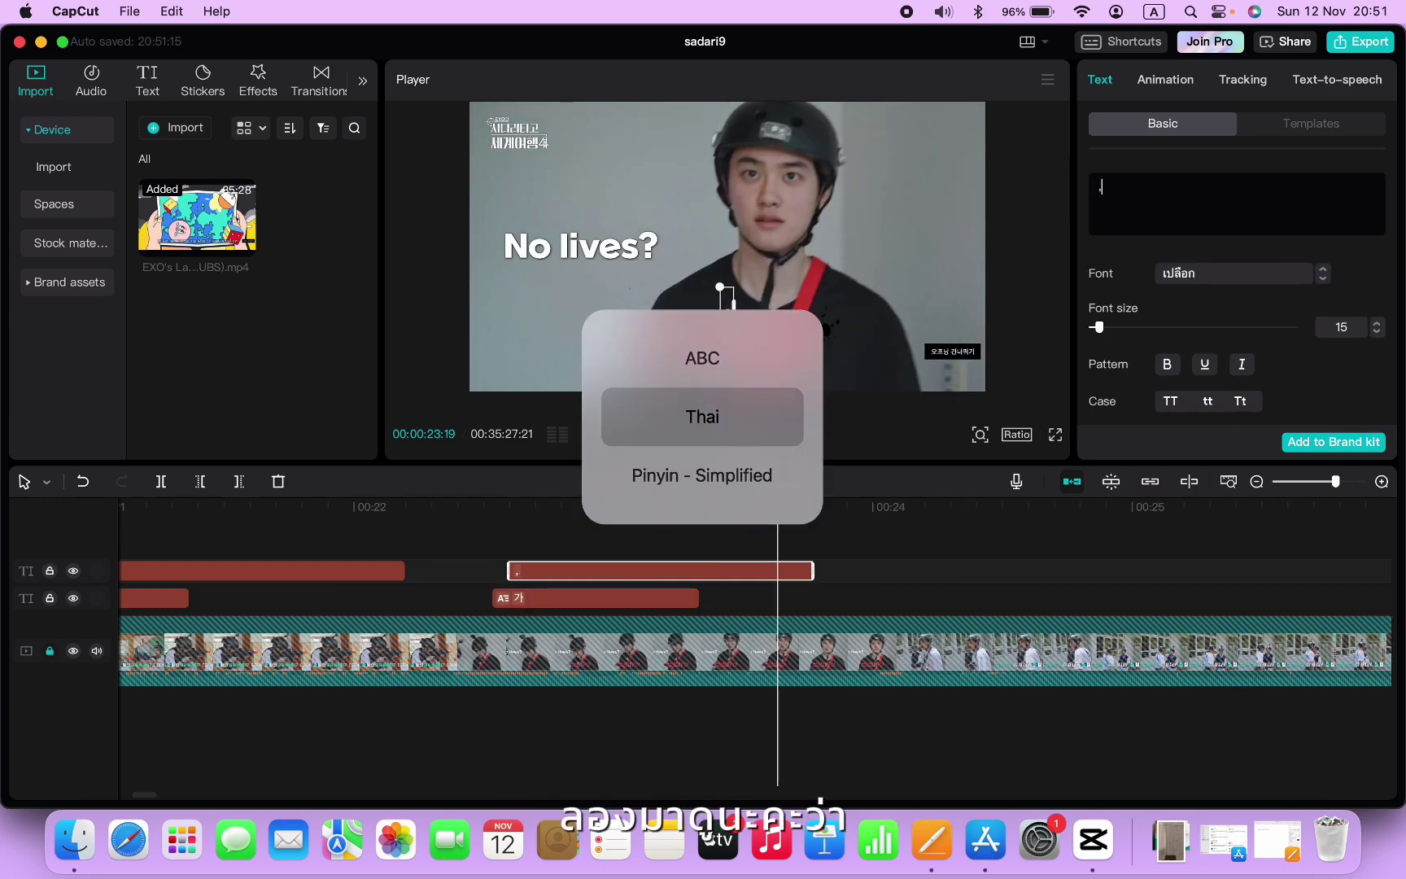
key(BackSpace)
key(ctrl+space)
key(ctrl+space)
key(ctrl+space)
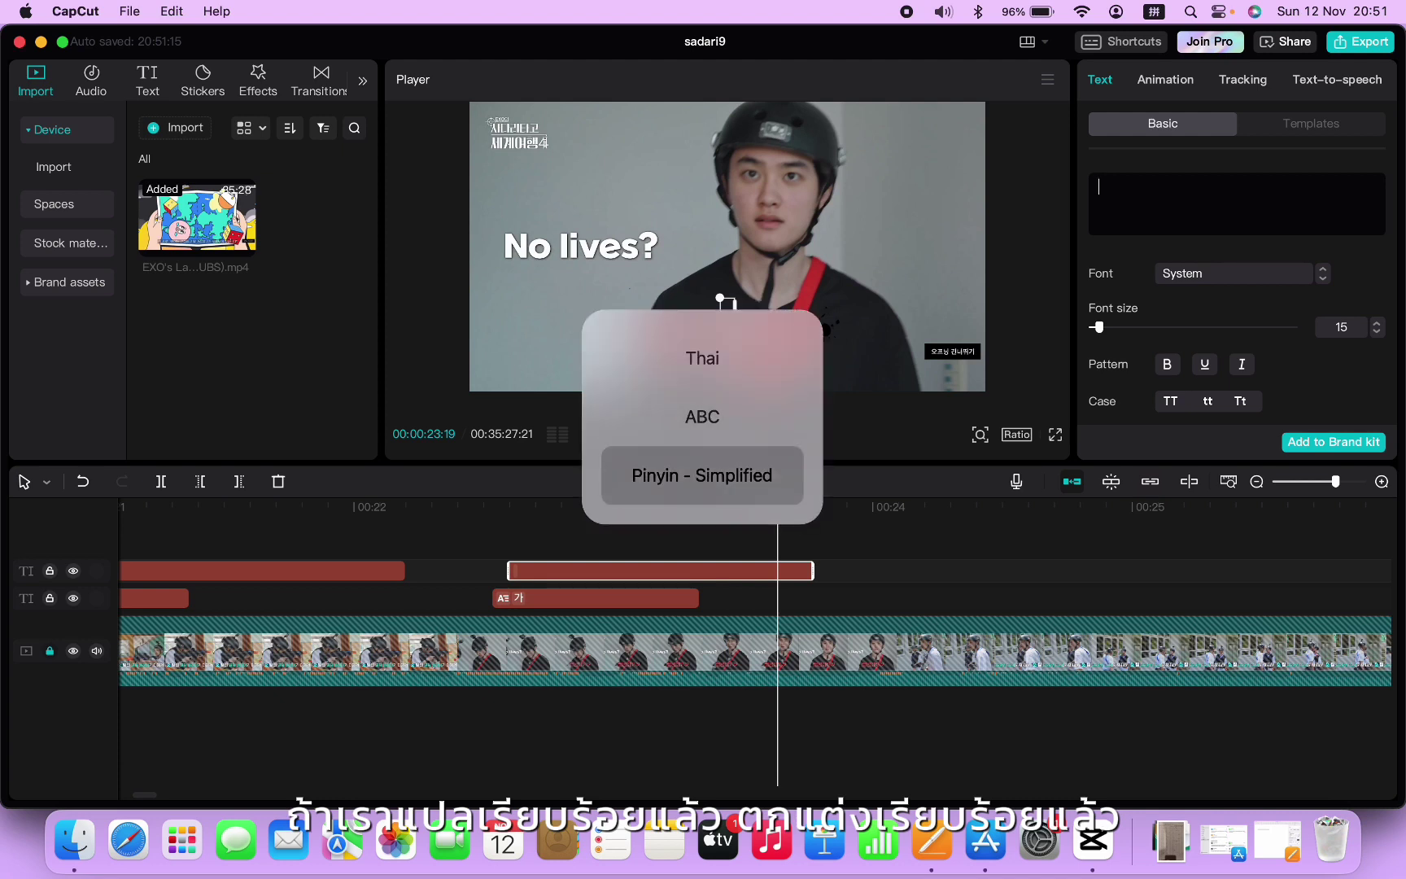
text(มัน)
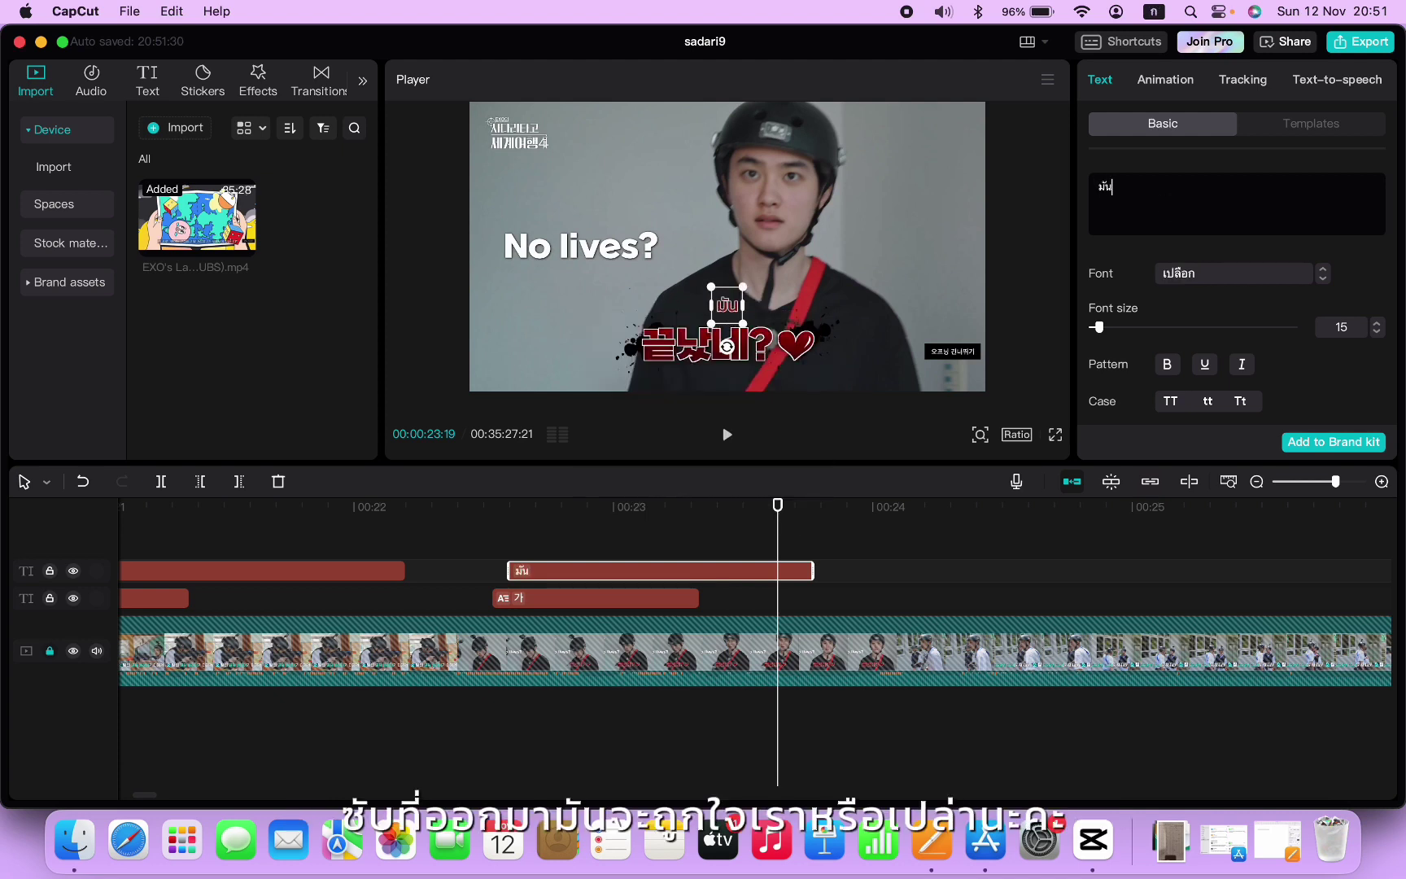
text(จบแล้ว)
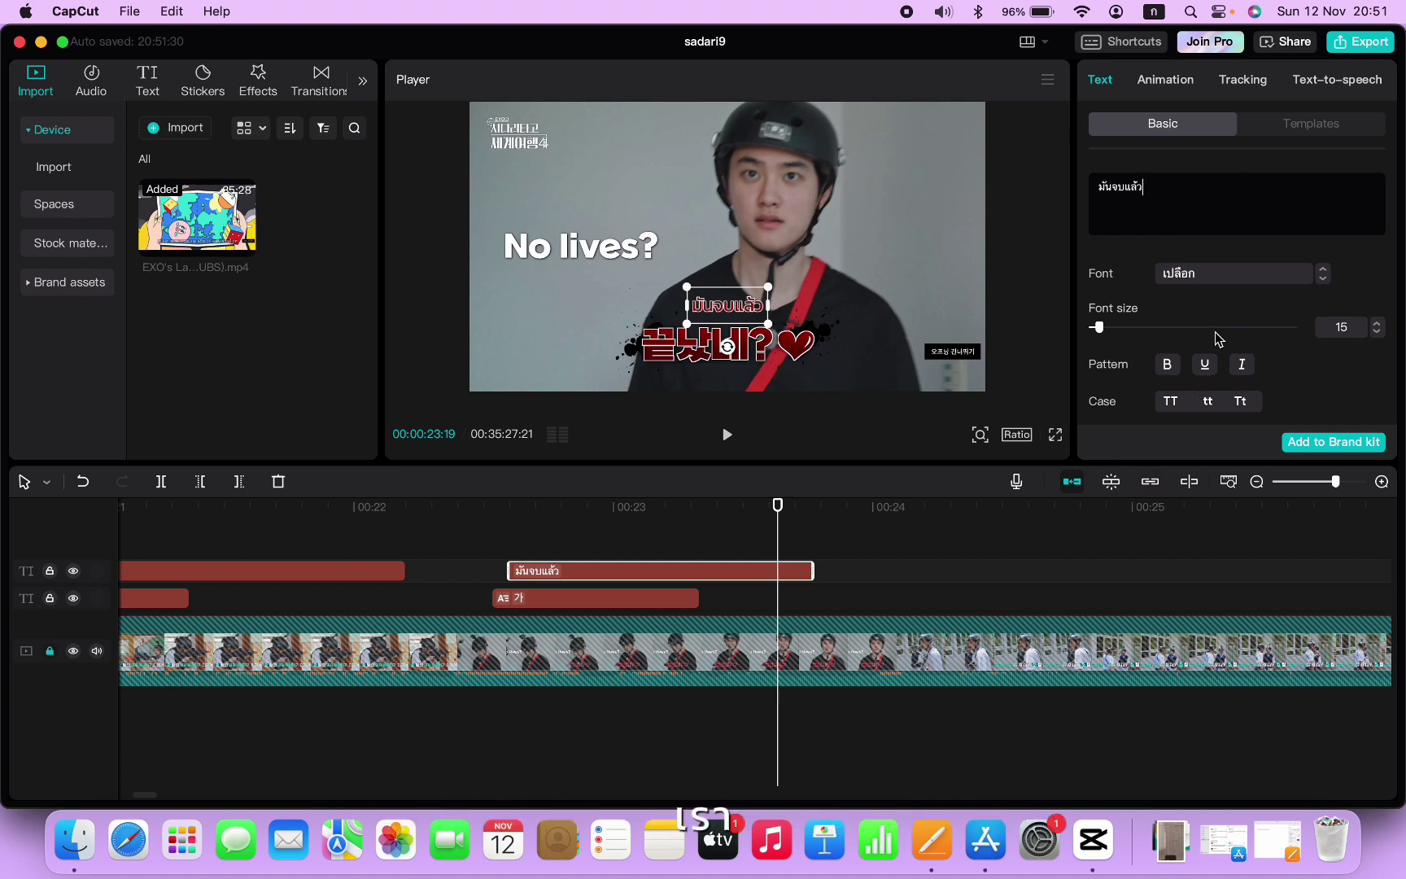
Step: Enlarge the มันจบแล้ว text, set its character spacing to 1 and align it just above the 끝났네? title
scroll(1217, 336, down, 3)
scroll(1218, 336, up, 3)
mouse_move(768, 323)
mouse_down()
mouse_move(803, 330)
mouse_move(747, 322)
mouse_up()
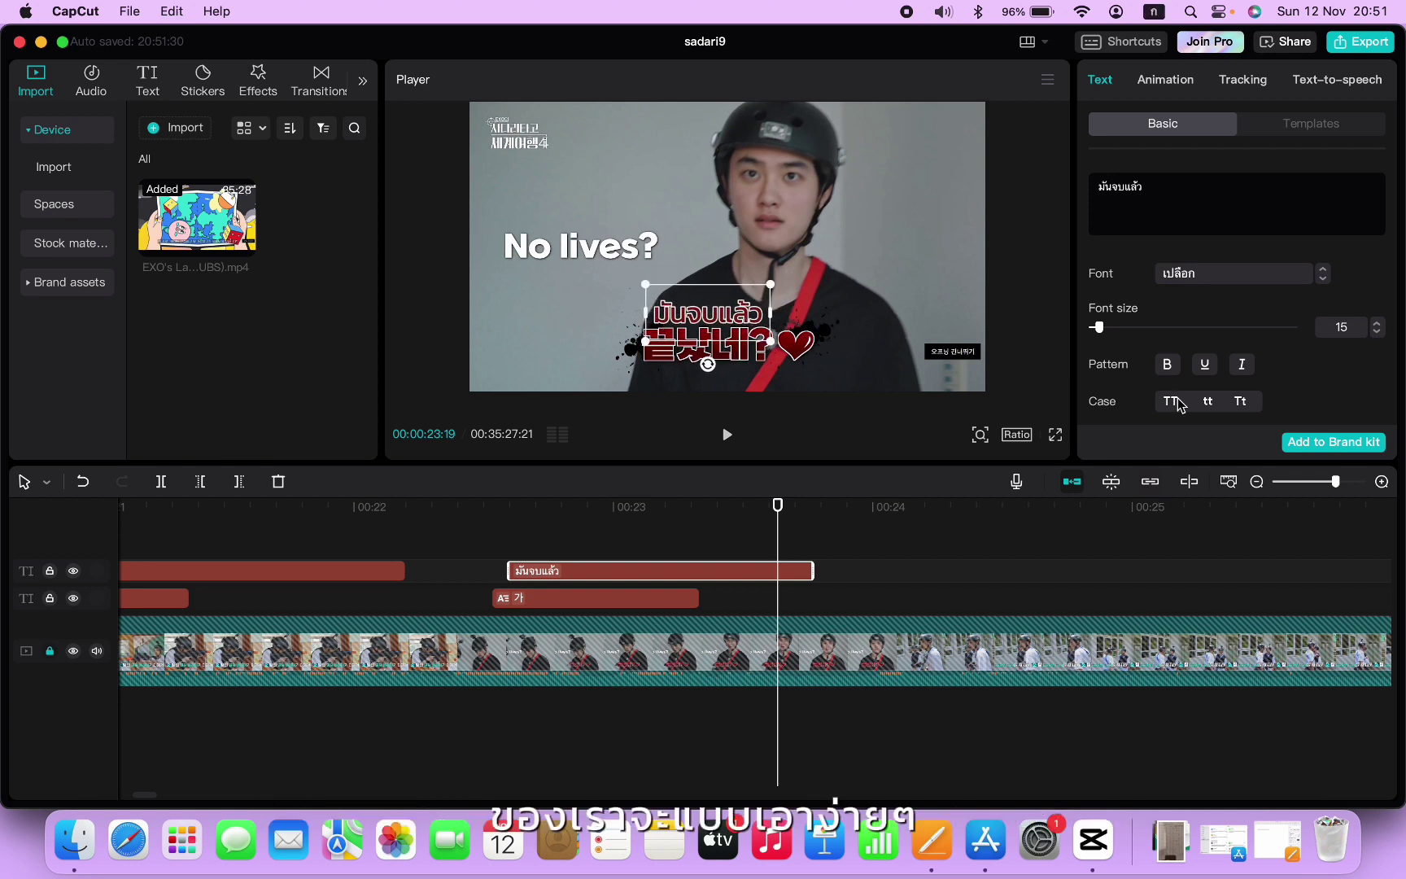
scroll(1206, 366, down, 3)
click(1218, 410)
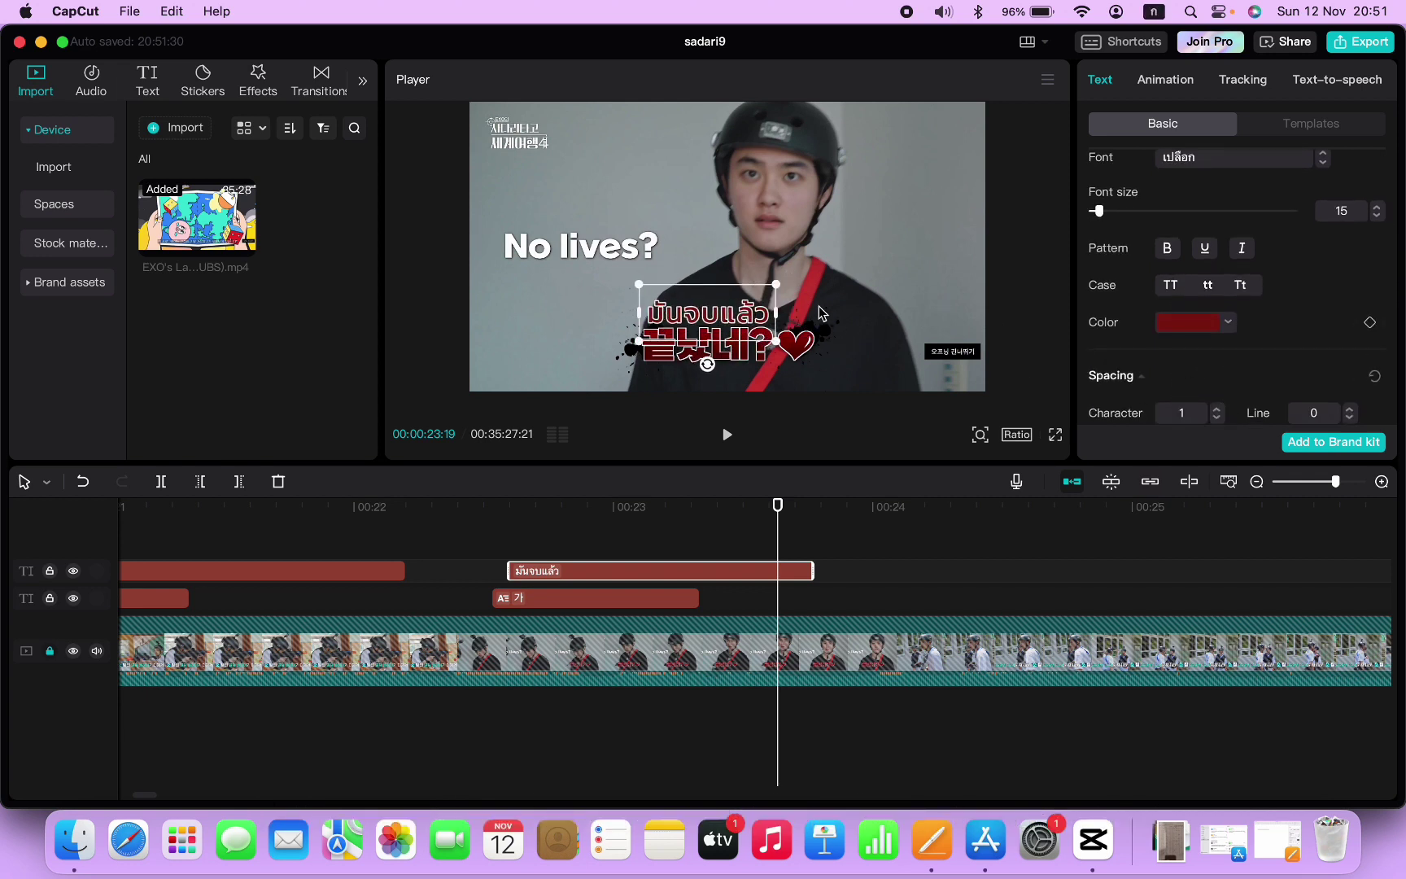
drag(707, 320, 703, 324)
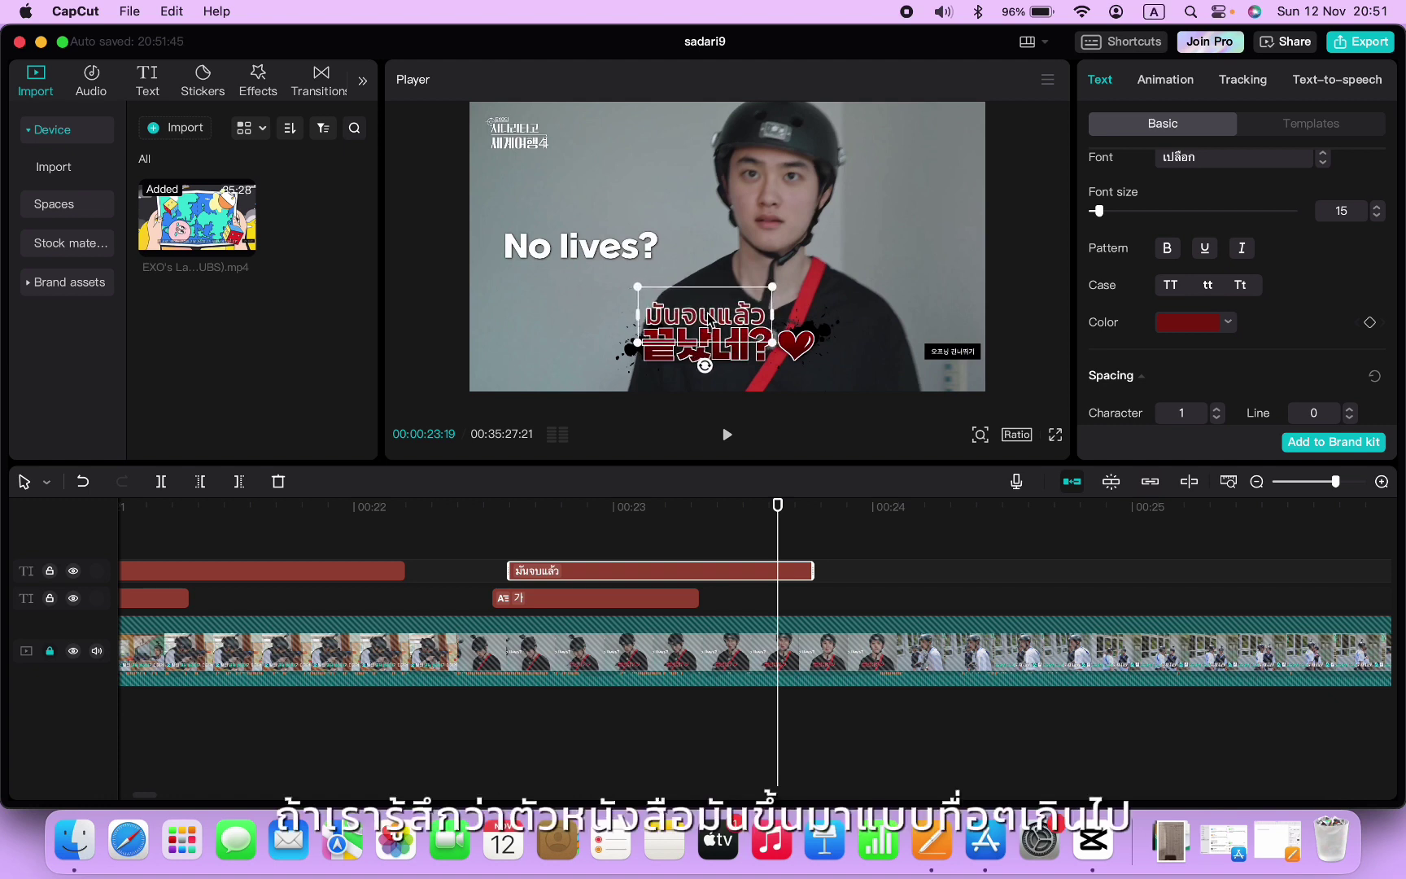
Step: Try the Typewriter and Fade In entrance animations on the มันจบแล้ว text and browse the other entrance animations
click(505, 533)
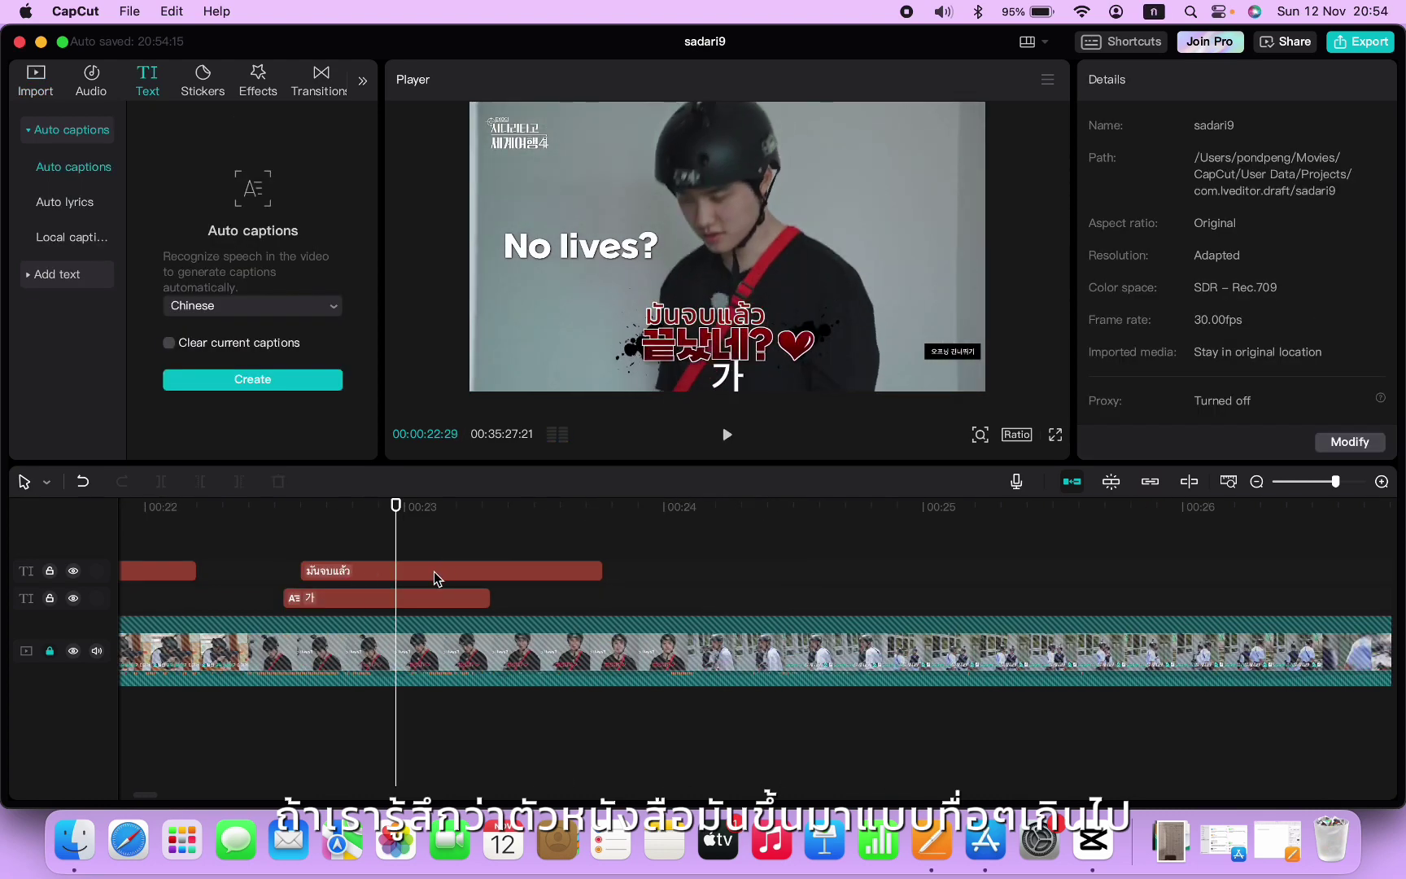
click(440, 570)
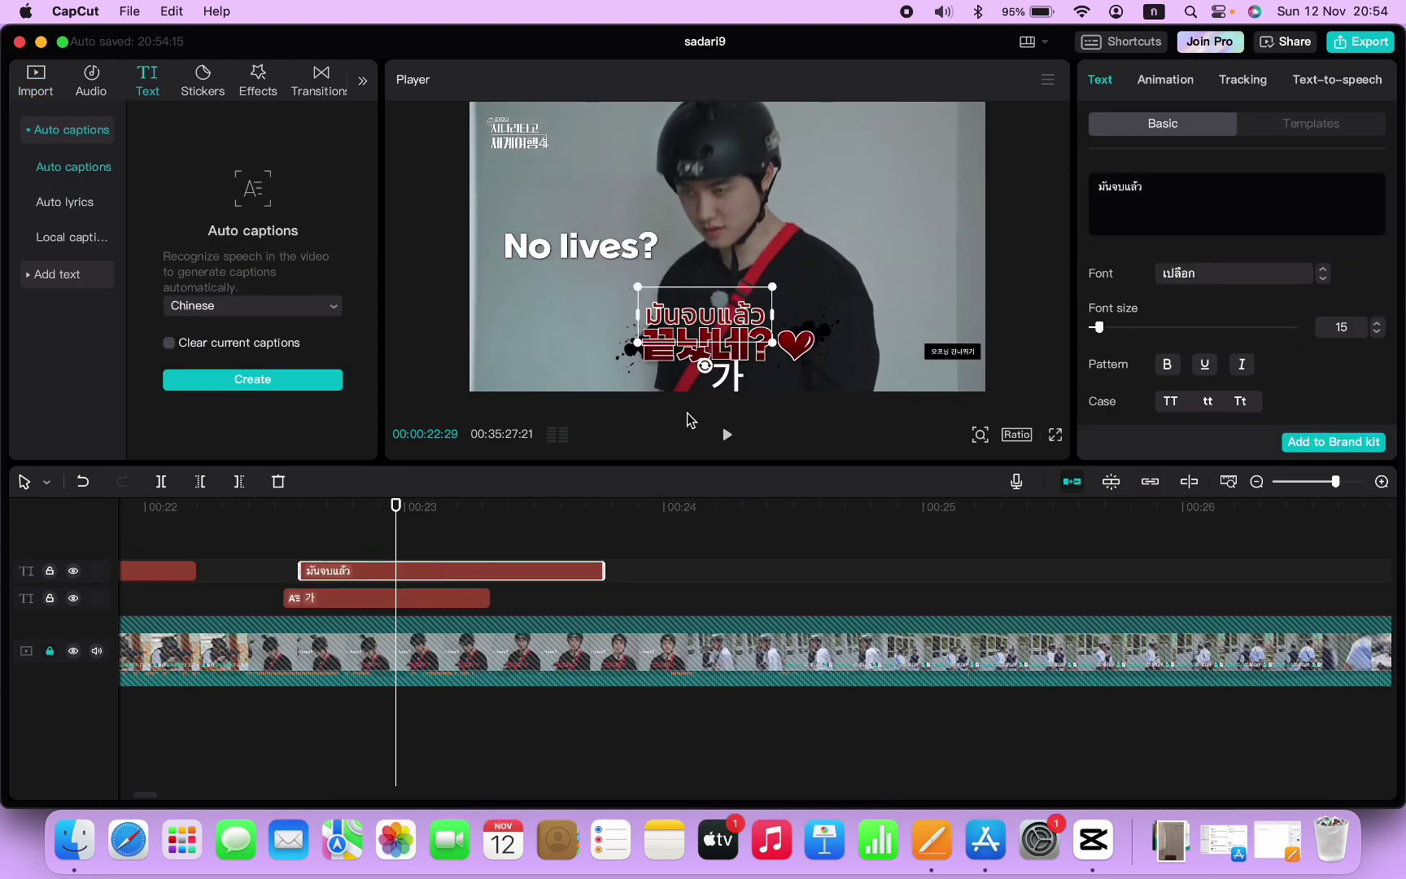
click(1176, 81)
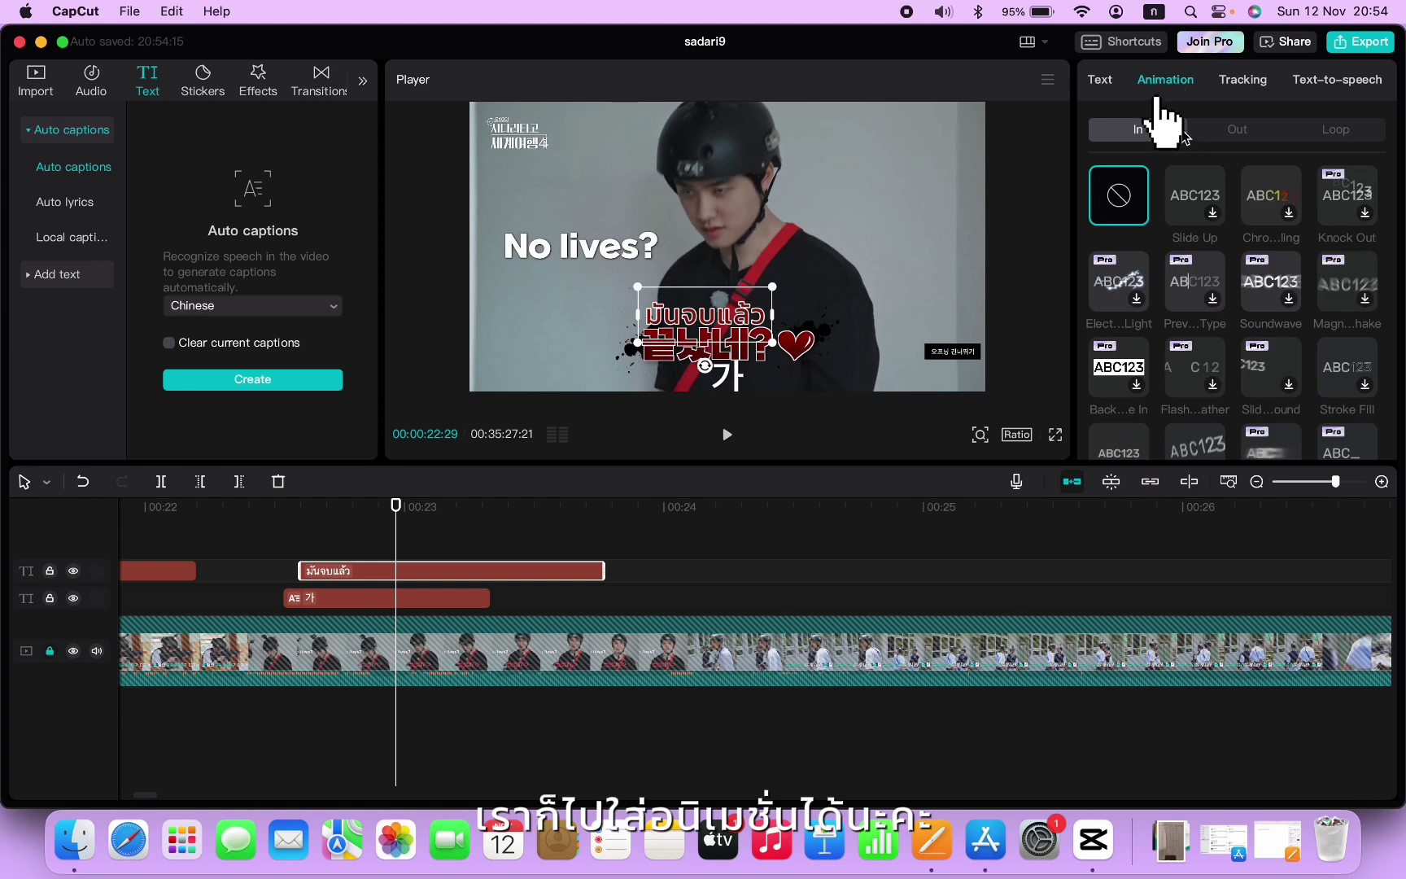
scroll(1204, 326, down, 5)
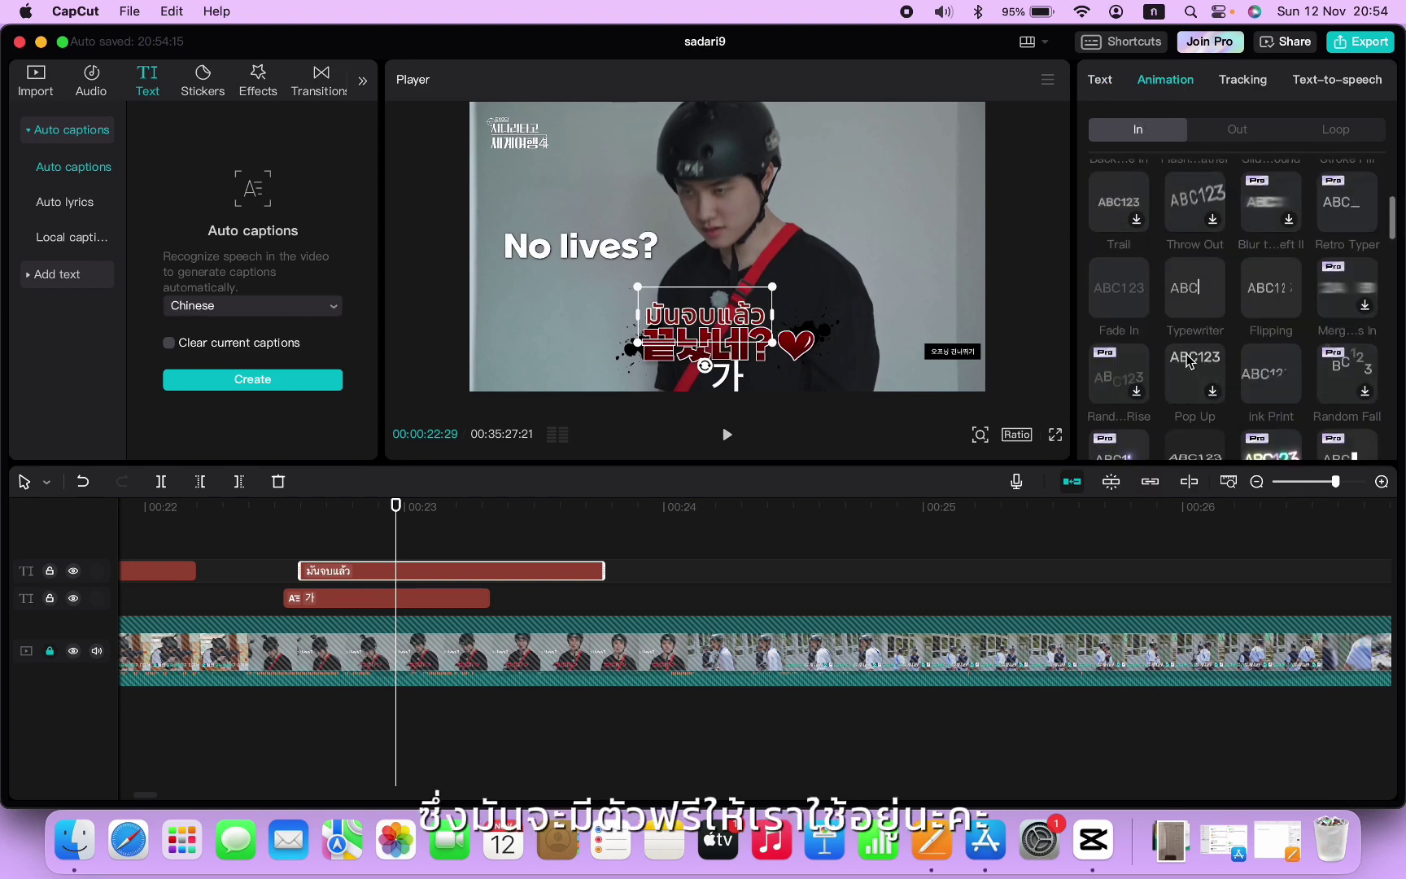
click(1198, 295)
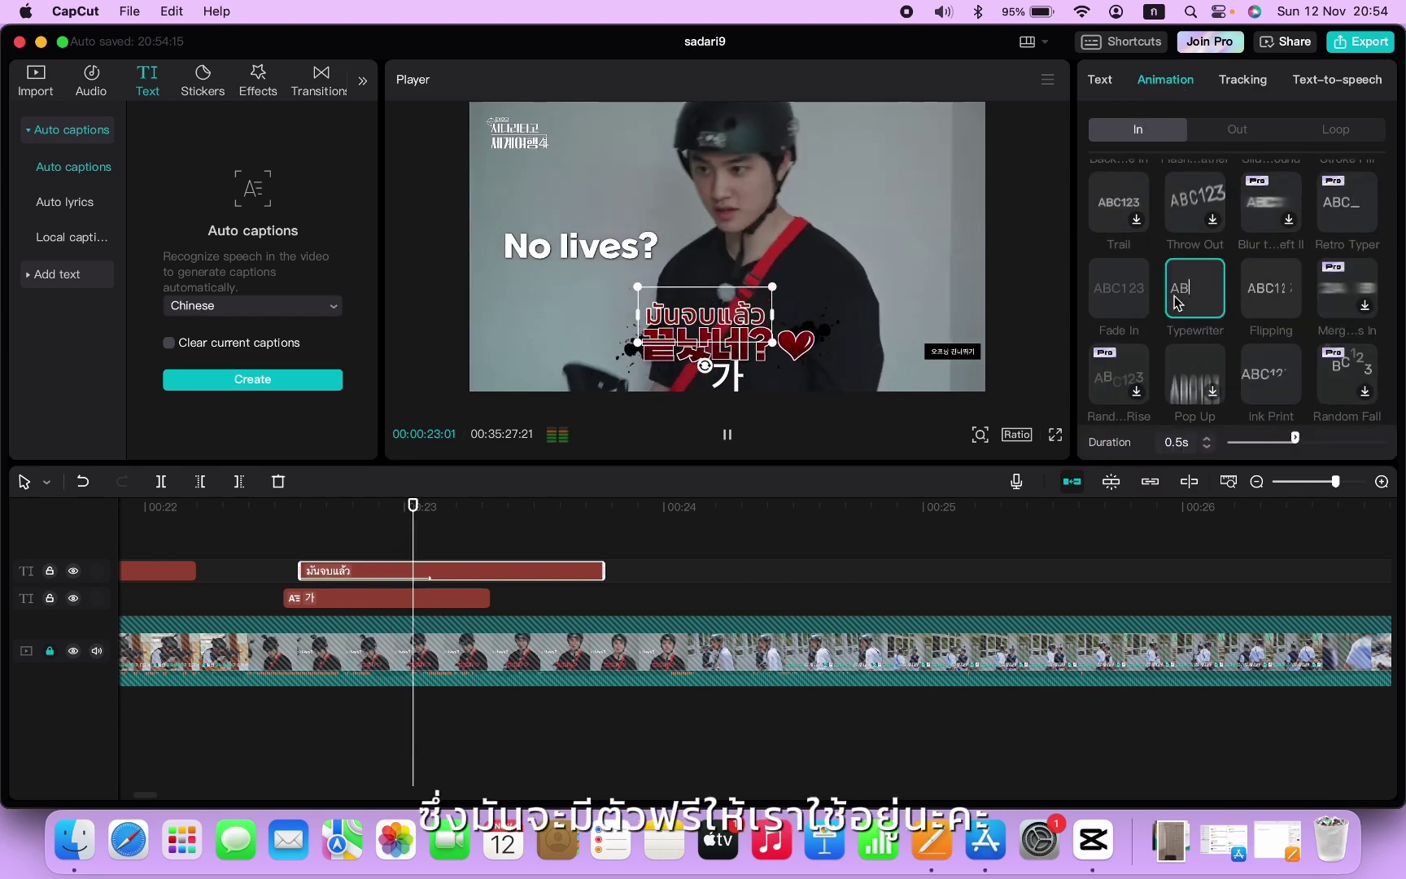
click(1106, 297)
scroll(1196, 301, down, 5)
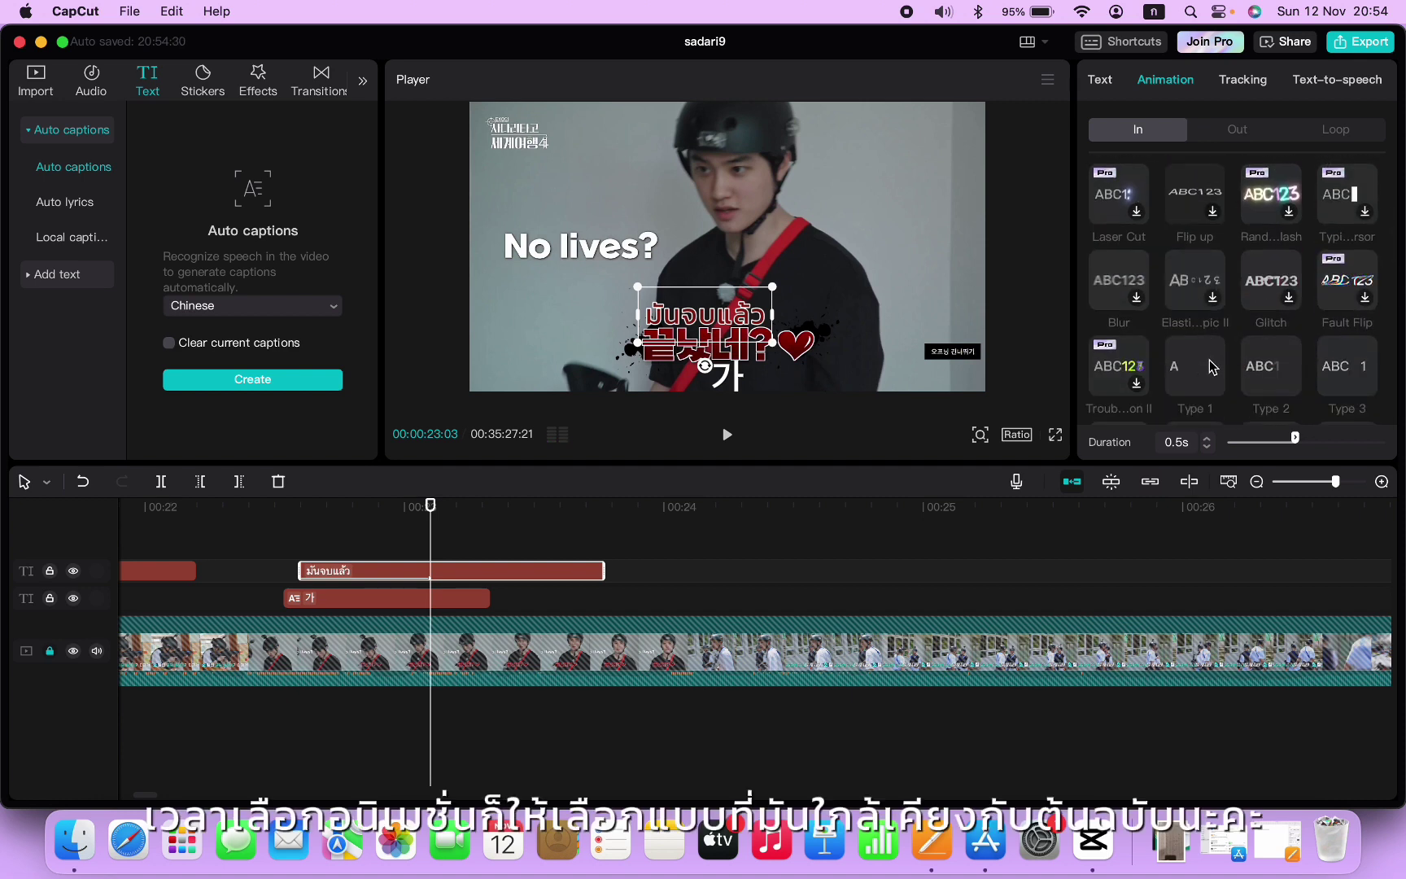
scroll(1214, 367, down, 3)
scroll(1211, 366, down, 2)
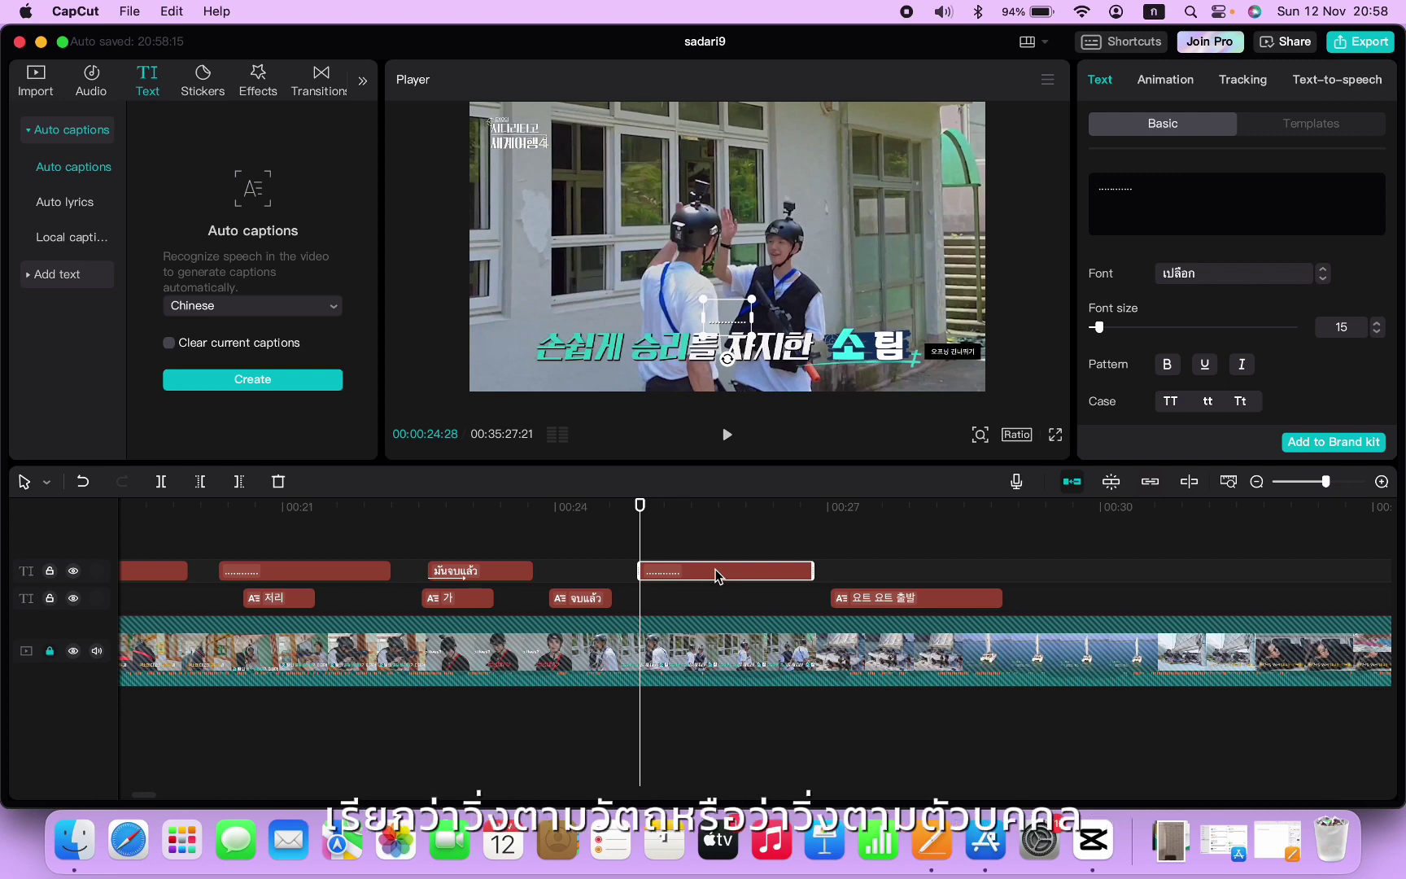
Step: Replace the dots in the next text clip with หล่อมาก, then move and enlarge it beside the helmeted man with his back turned
click(1232, 201)
text(หล่อมาก)
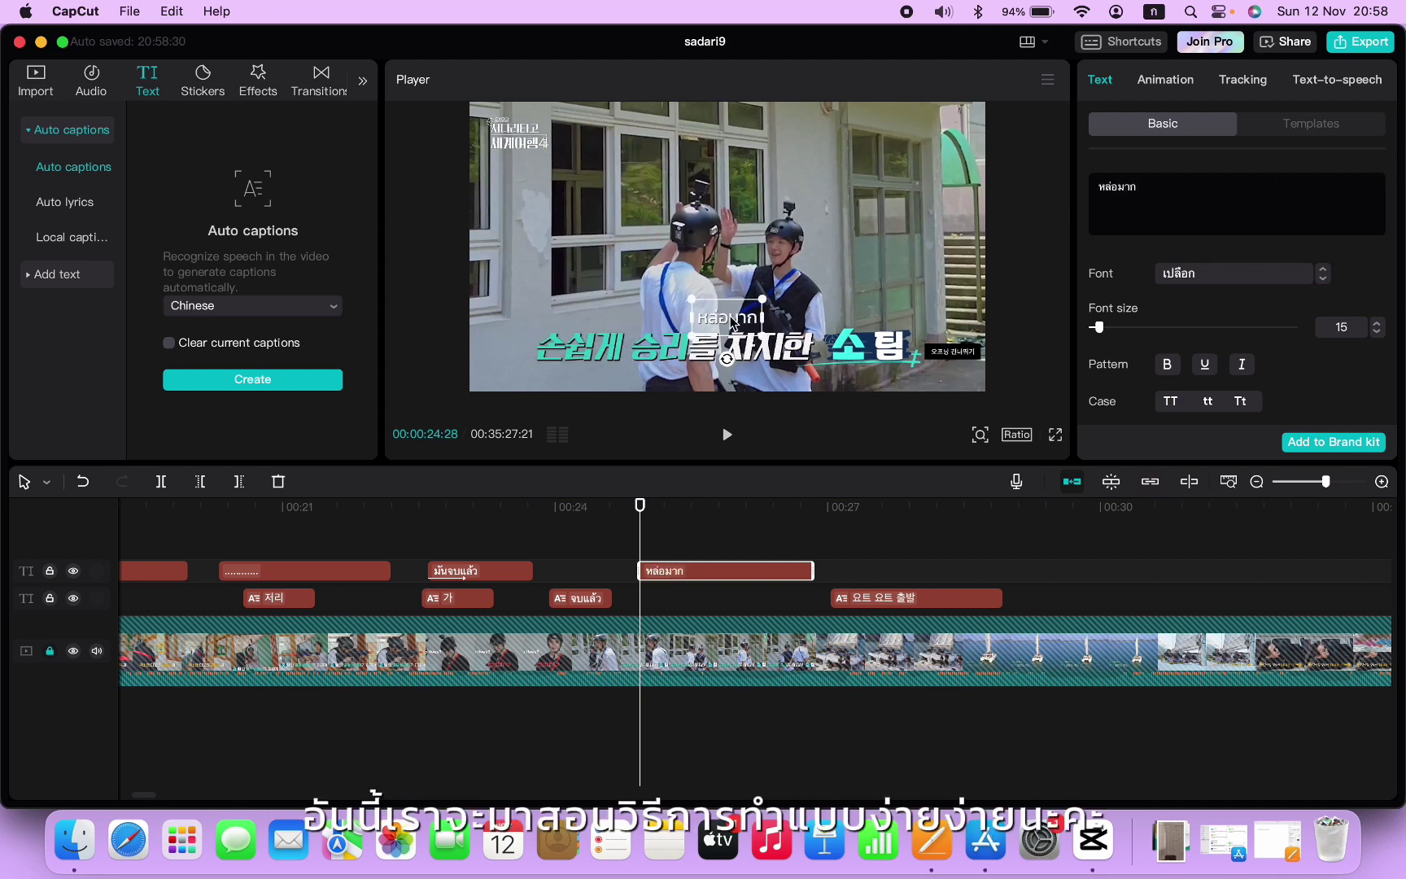
drag(735, 326, 638, 239)
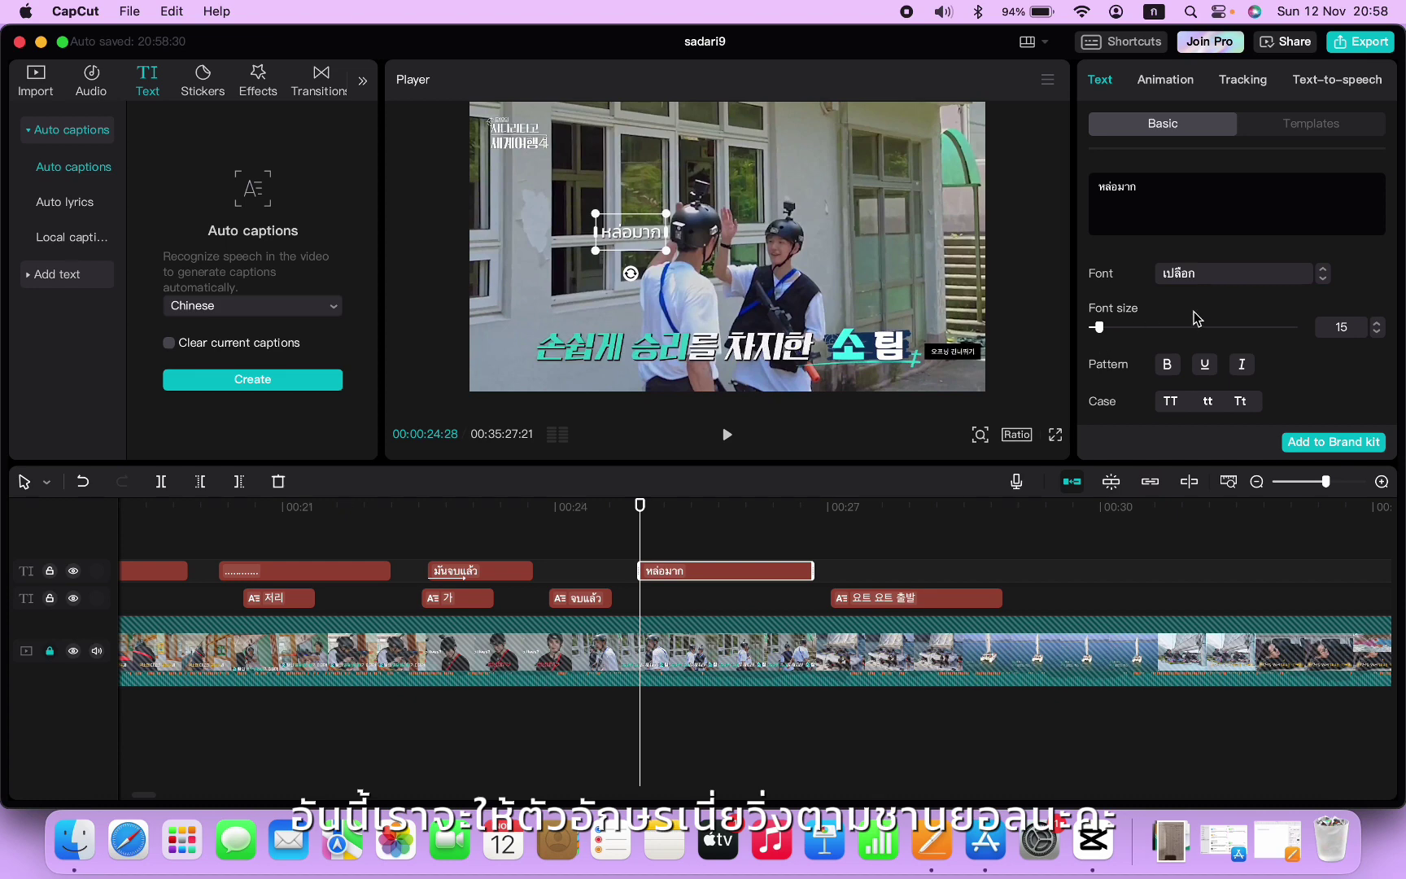
drag(667, 250, 637, 278)
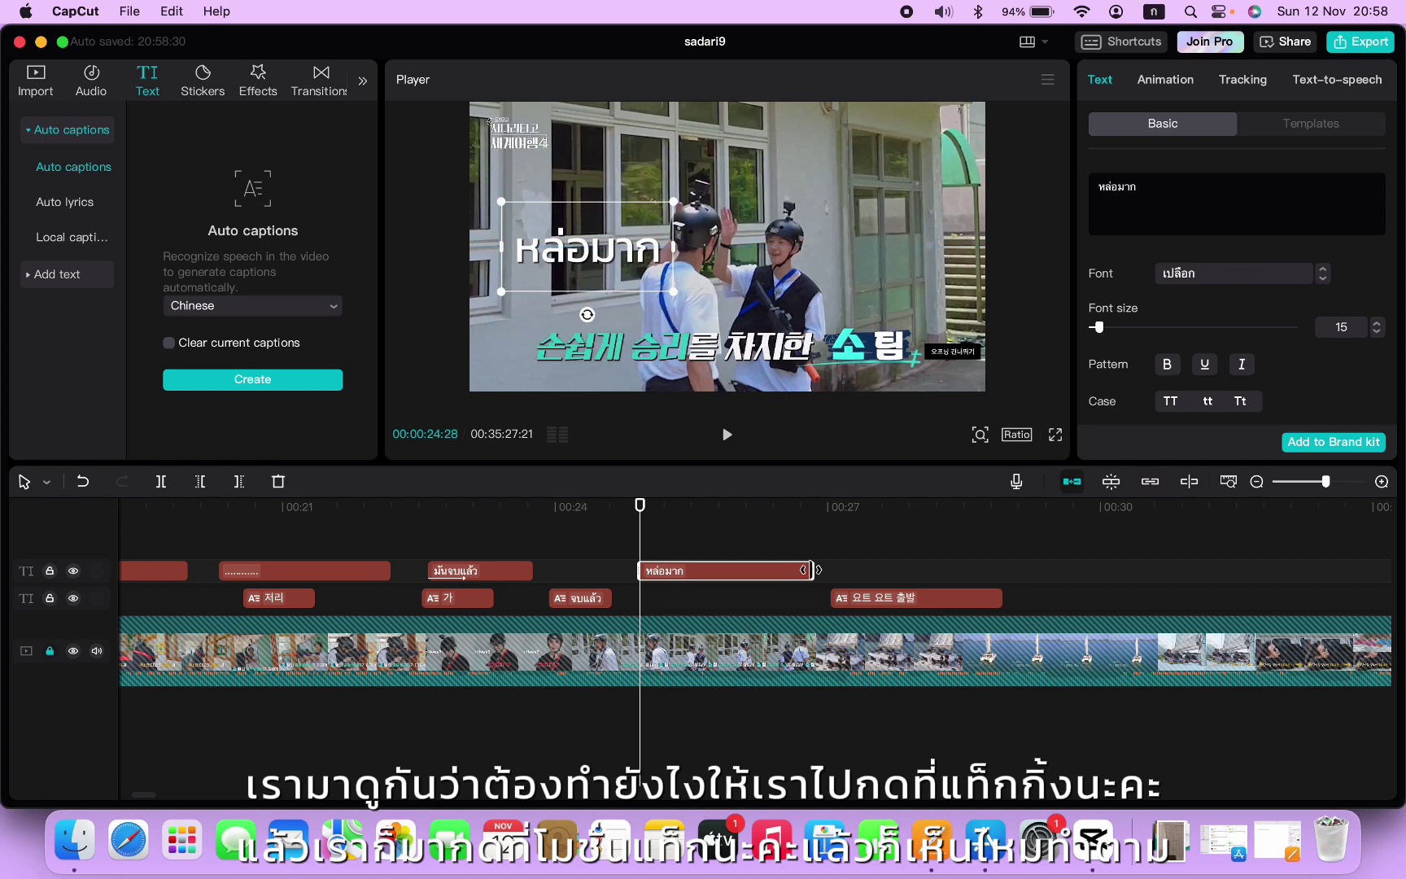
Step: Shorten the หล่อมาก clip to end at about 00:00:26:10 and add motion tracking with the tracking box on the nearest man's helmet
drag(813, 571, 768, 566)
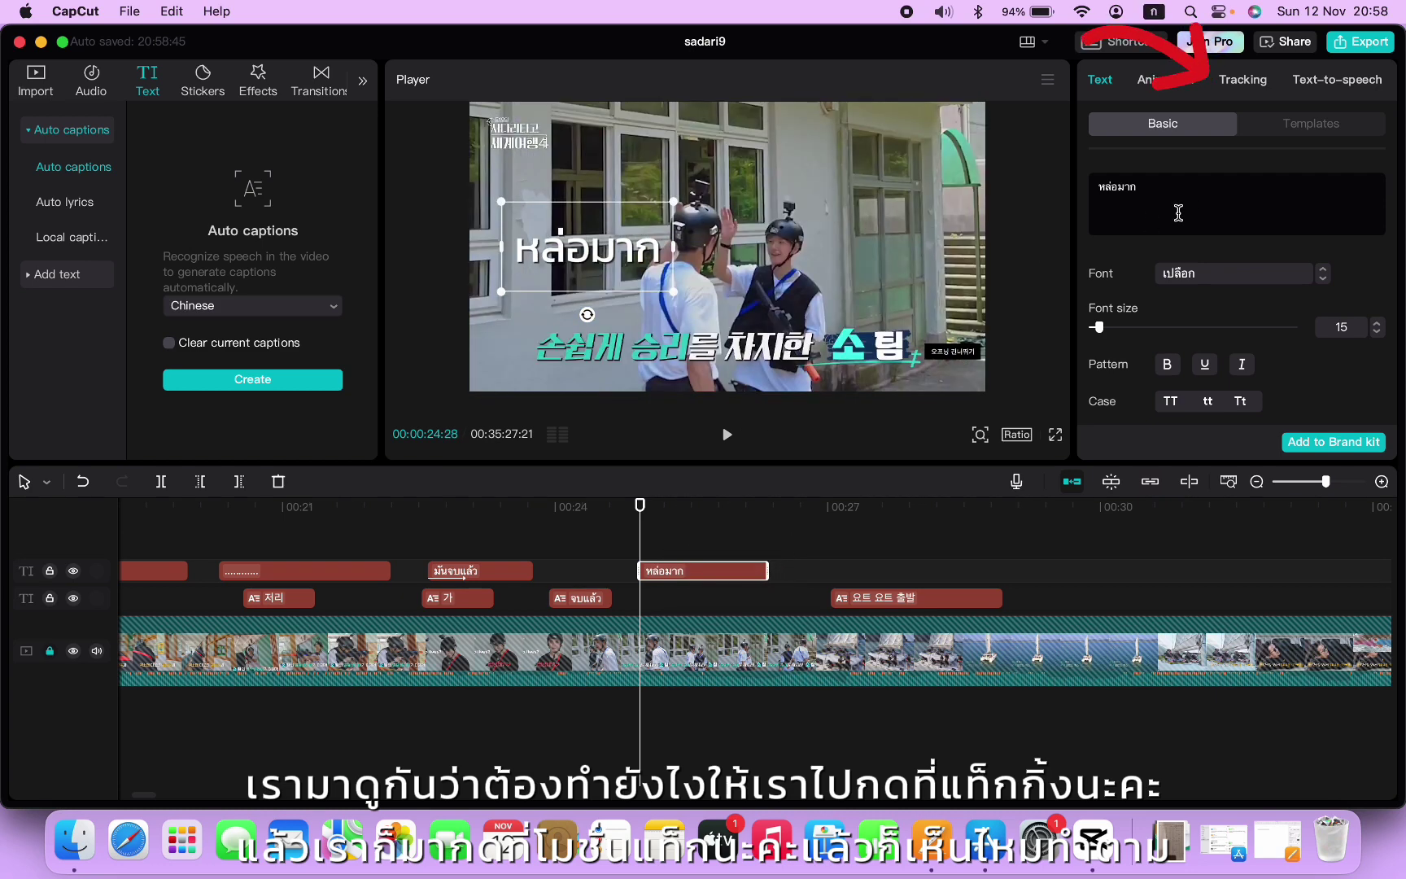
click(1243, 82)
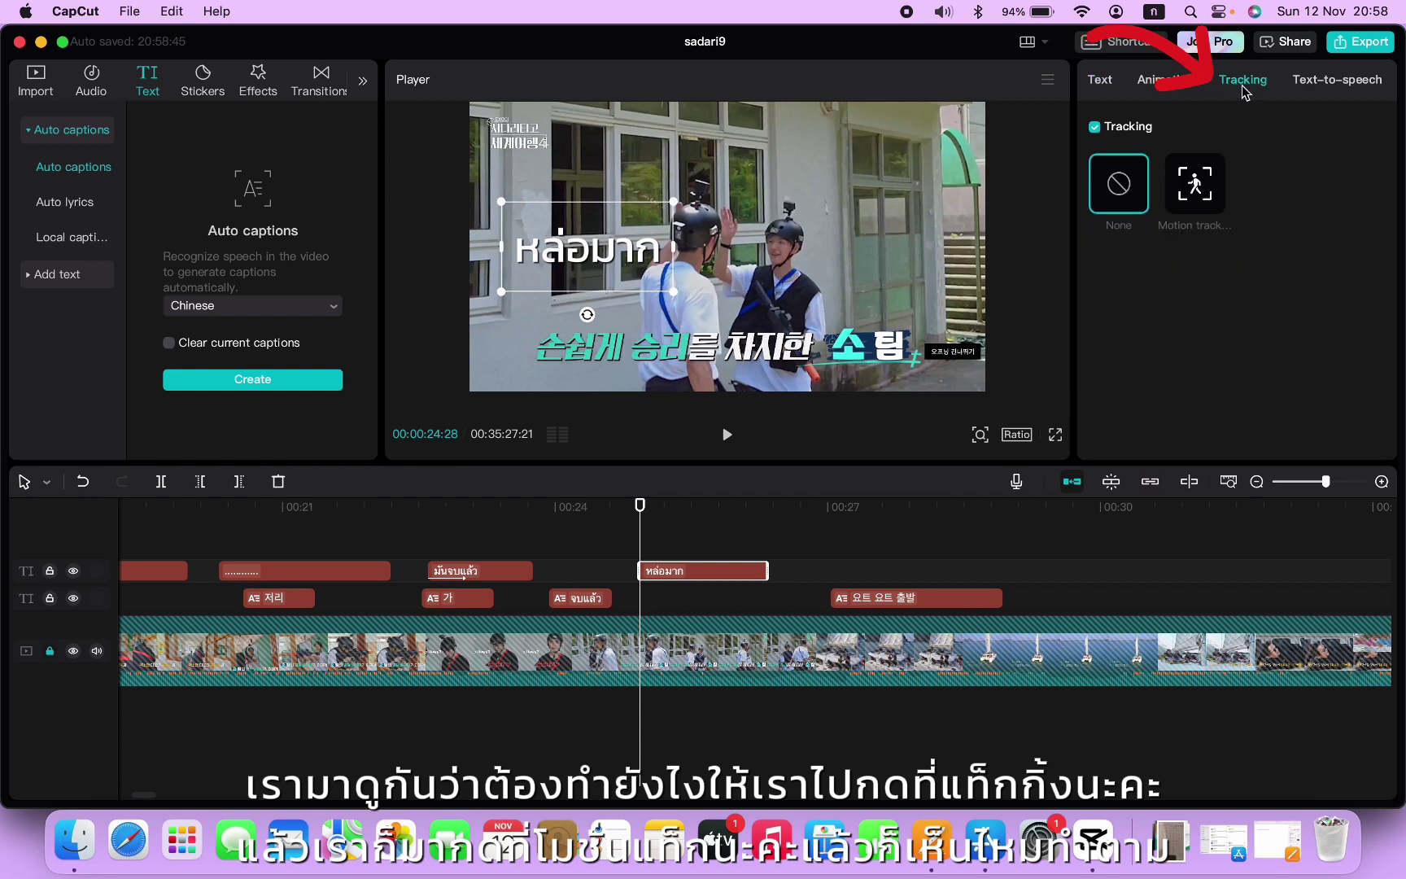
click(1194, 186)
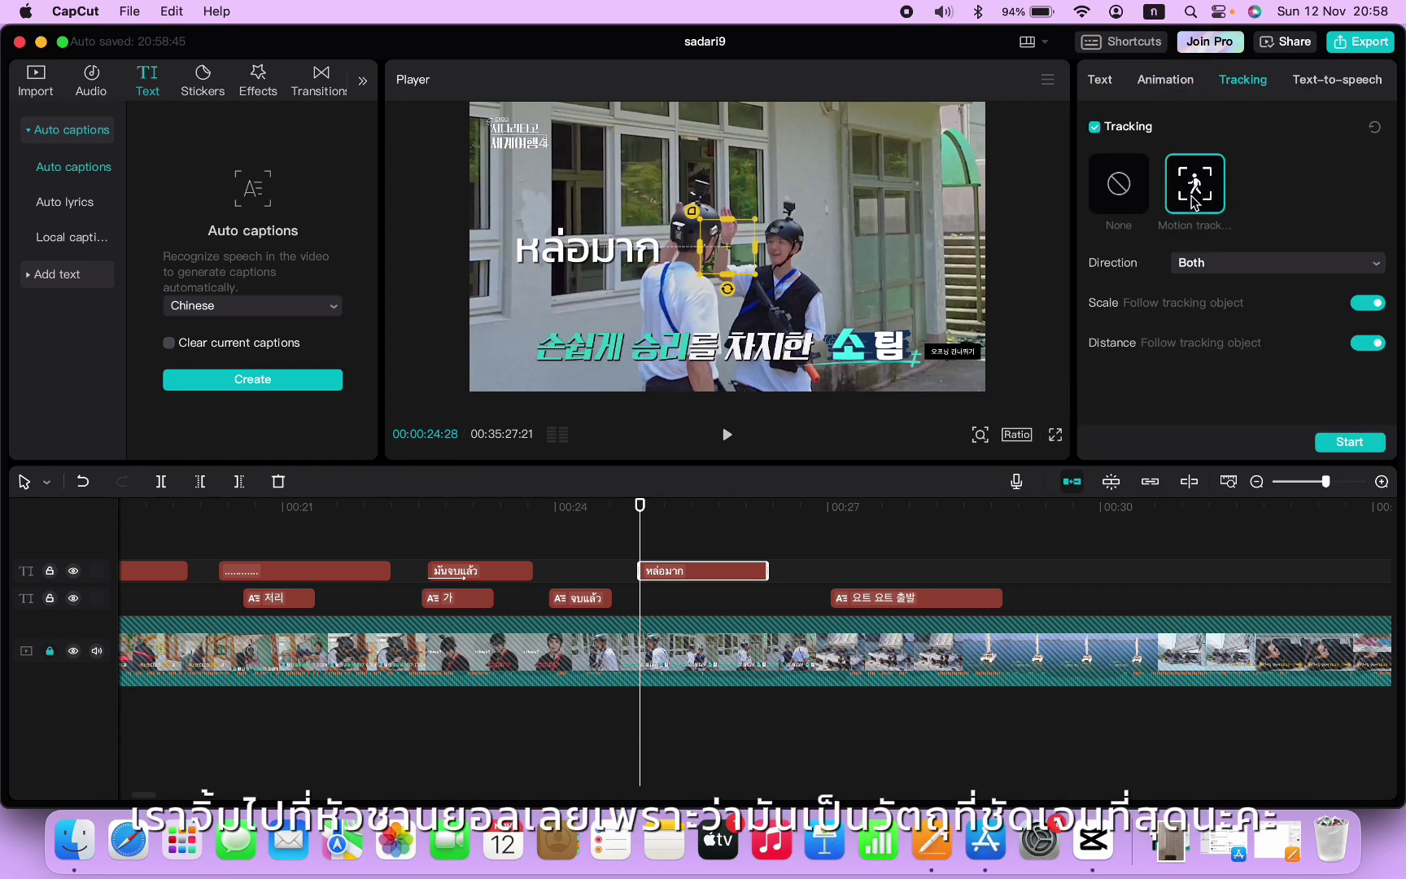
key(ctrl+space)
drag(727, 242, 696, 236)
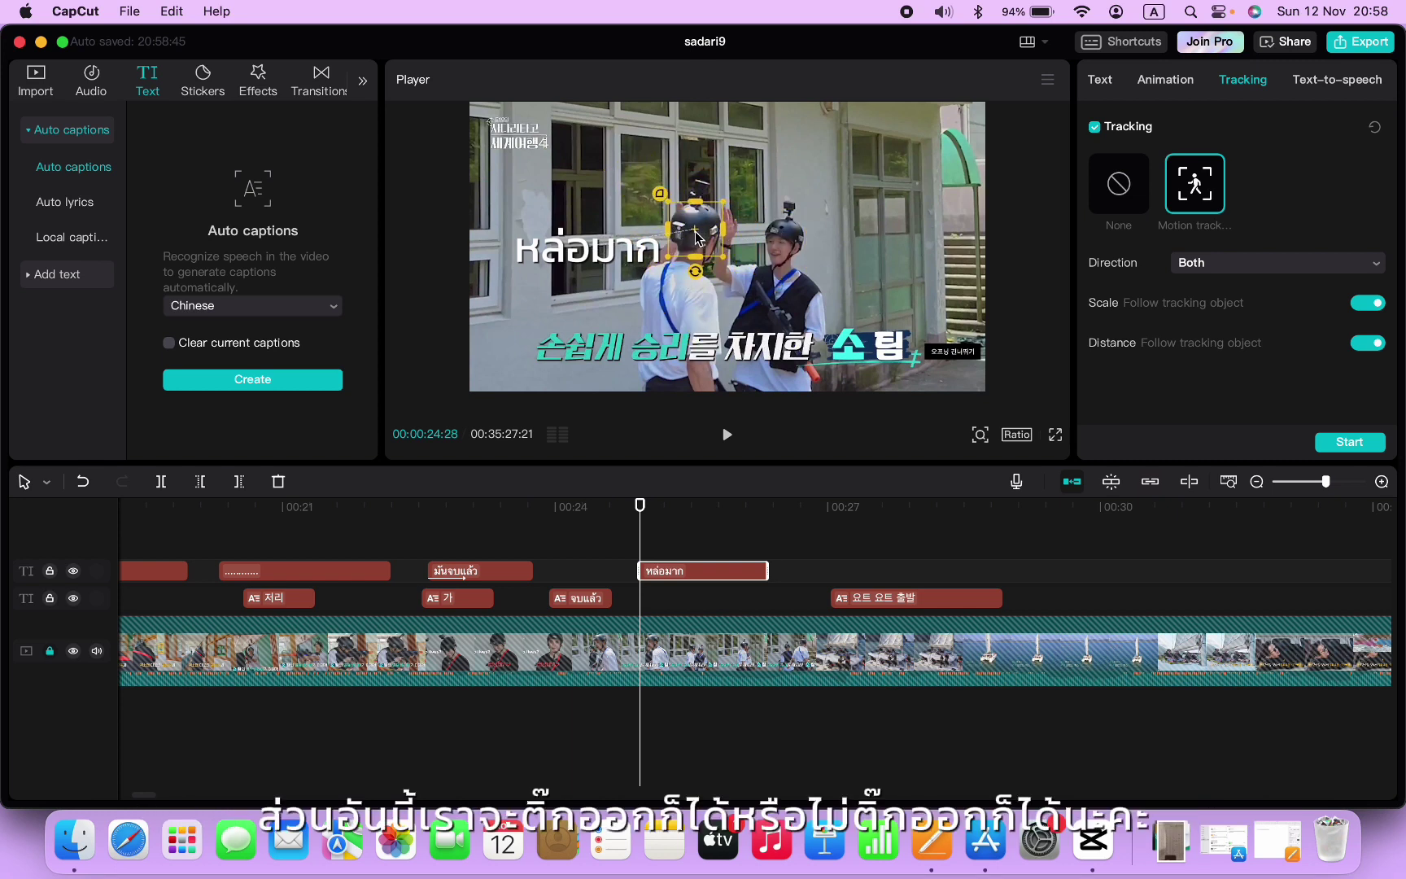
Step: Keep the tracking direction on Both, turn off scale following and run the motion tracking for หล่อมาก
key(ctrl+space)
click(1256, 265)
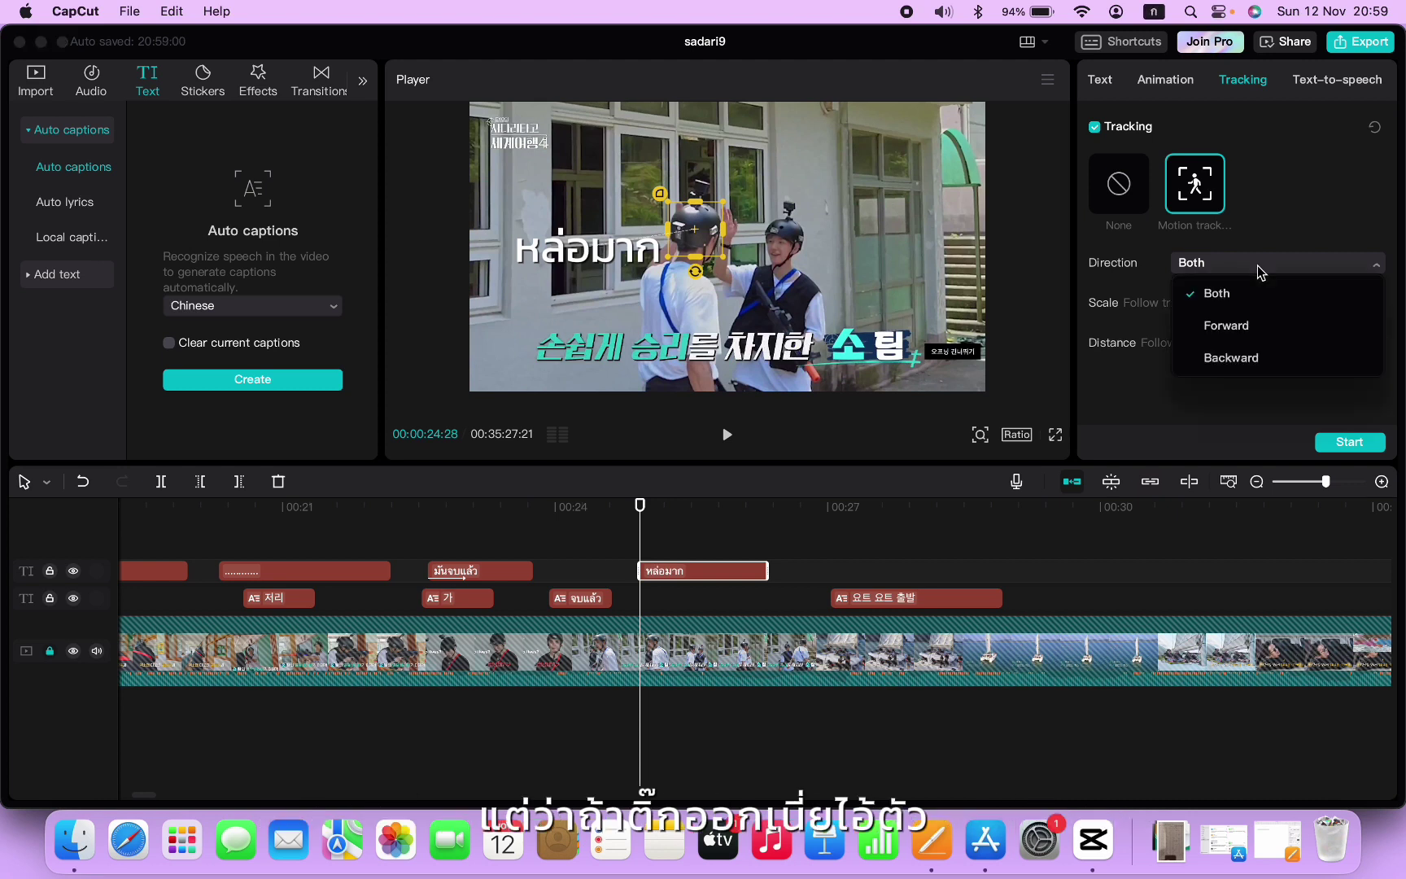
click(1220, 295)
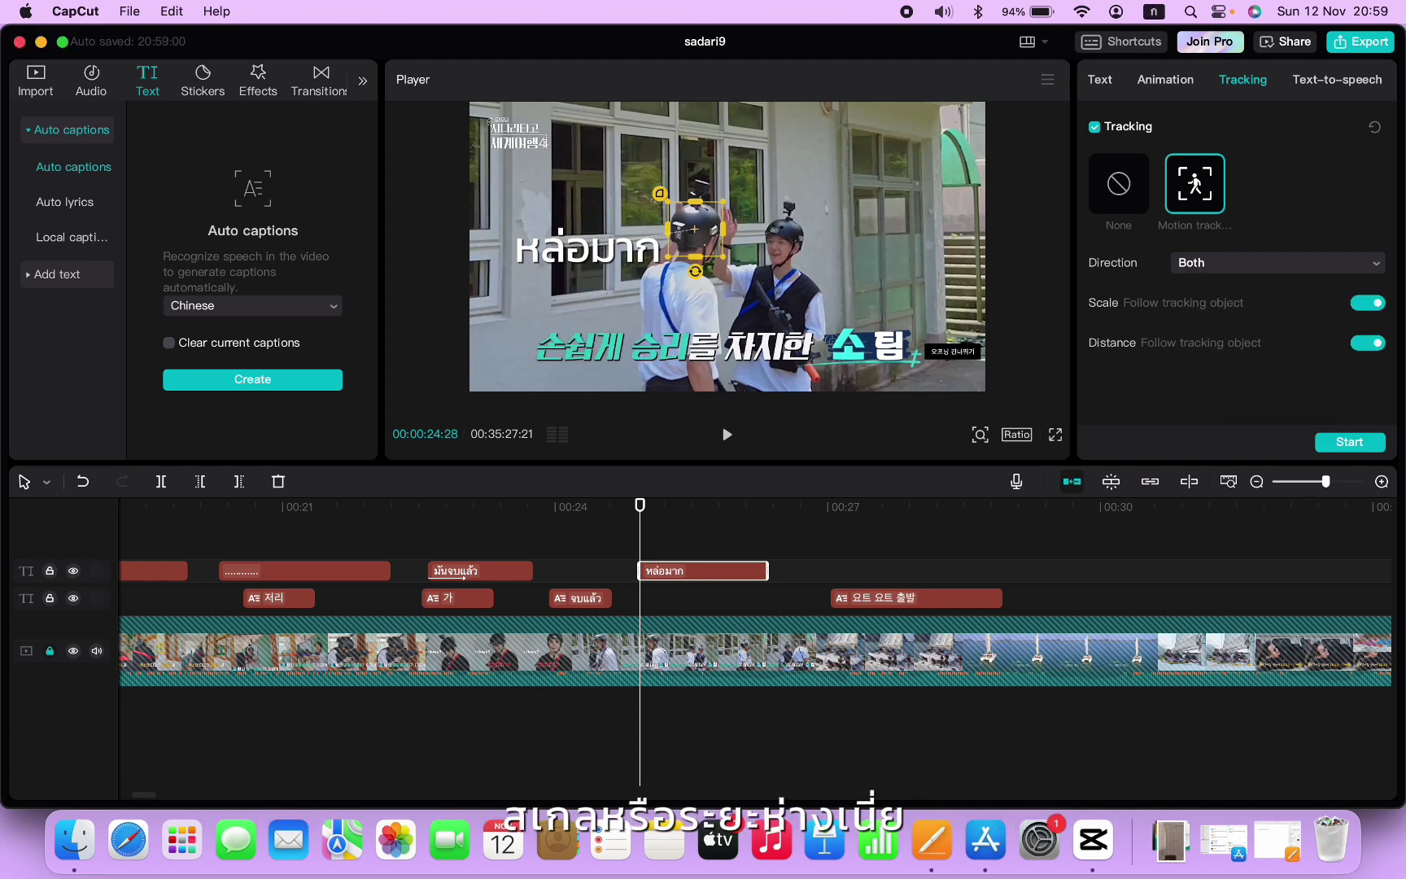
click(1373, 303)
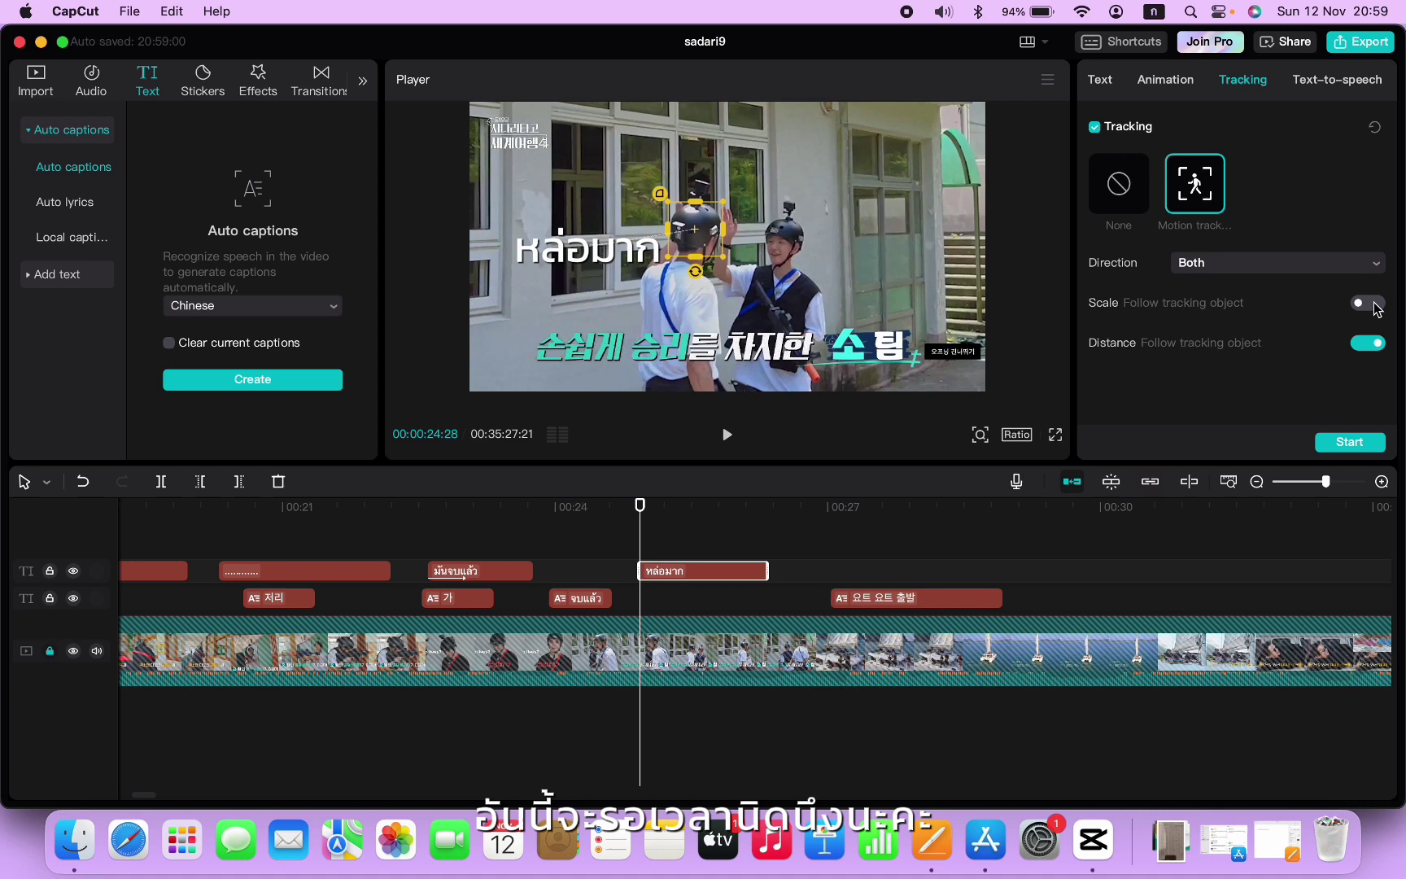
click(1350, 443)
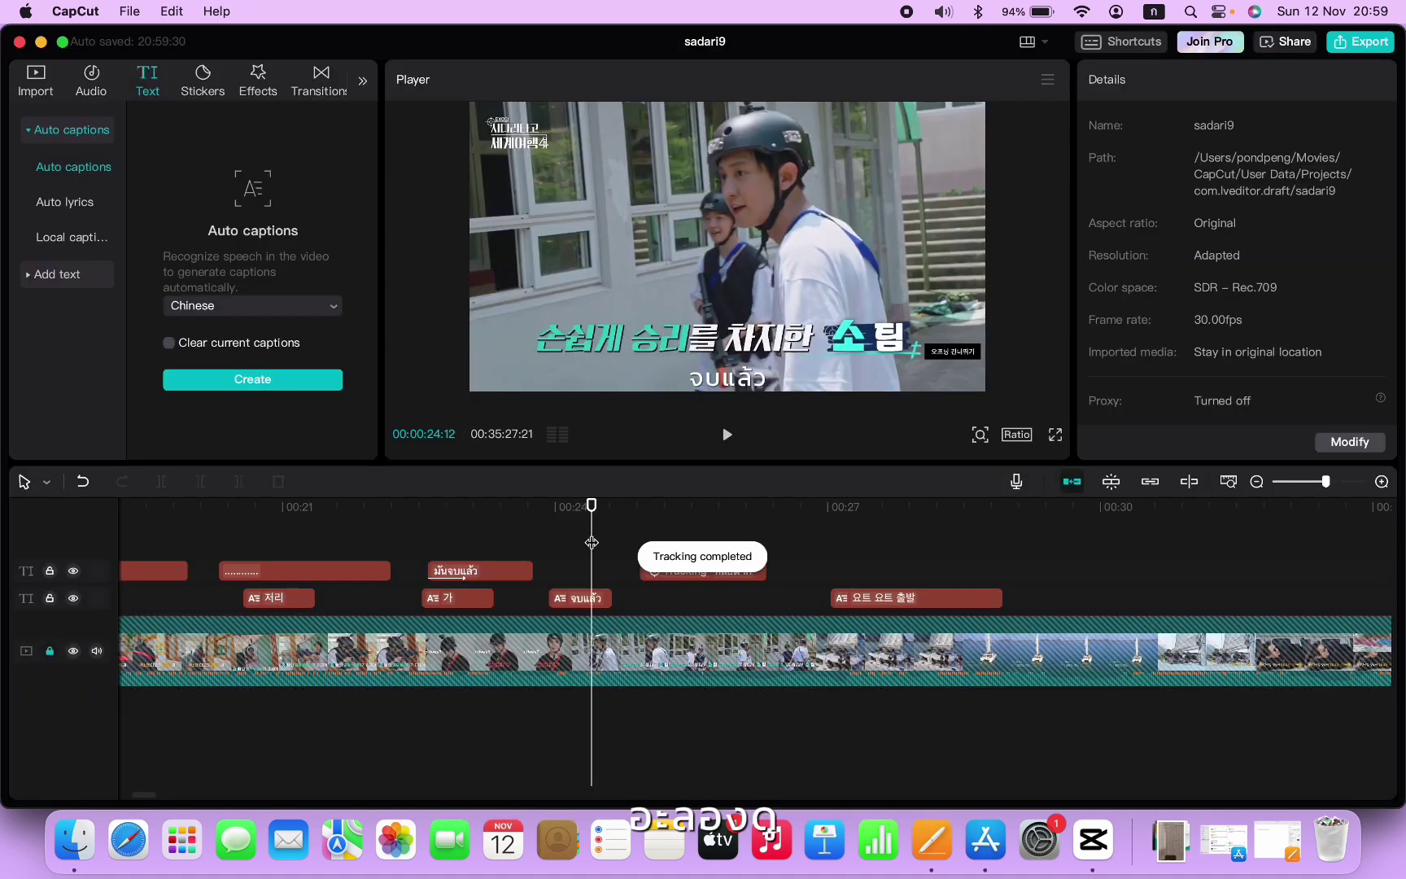
Step: Play back the tracked section several times to check how the หล่อมาก text follows the man's helmet
key(space)
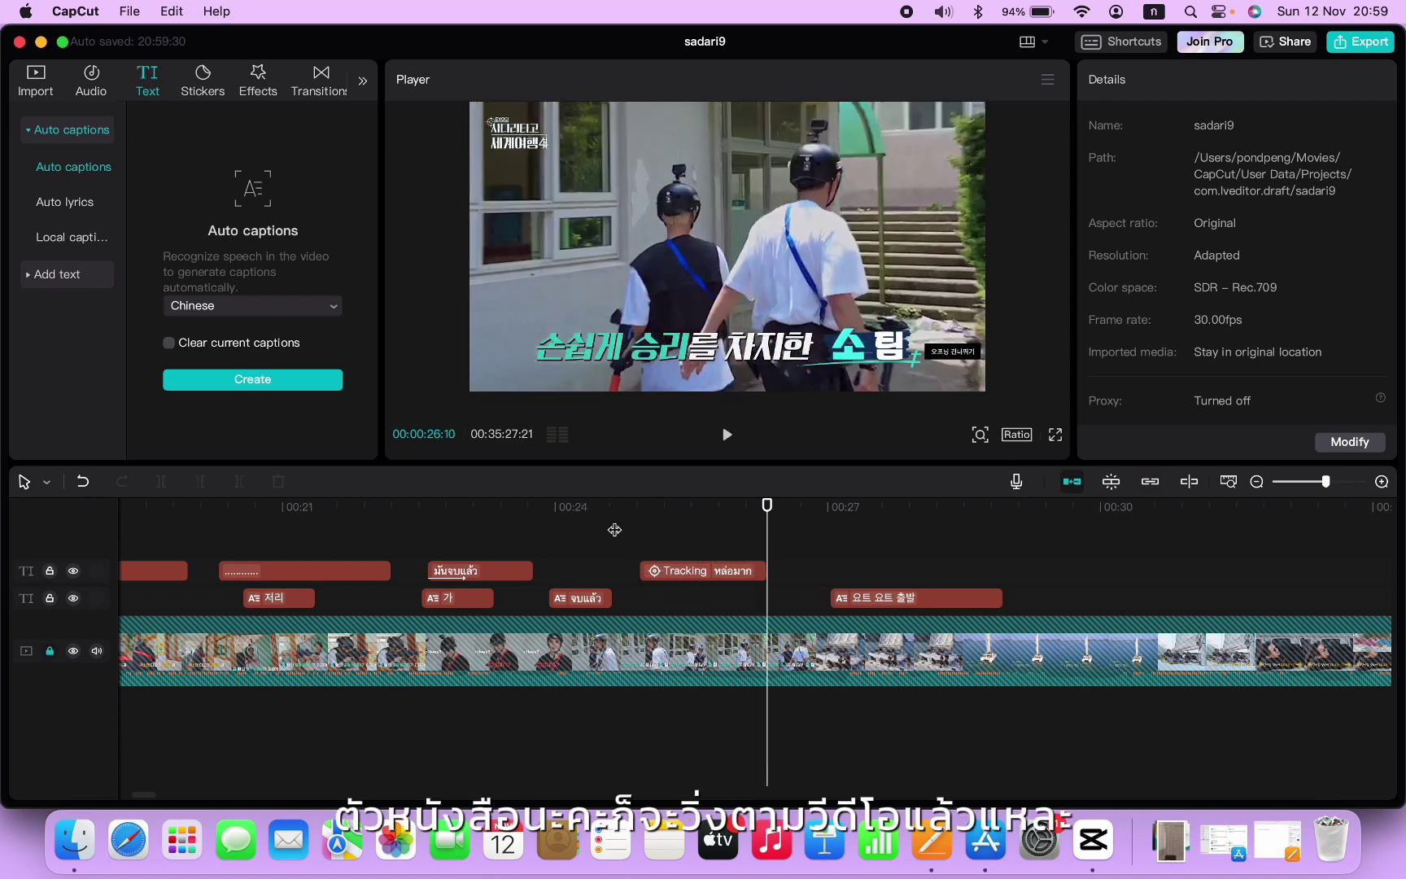
click(615, 529)
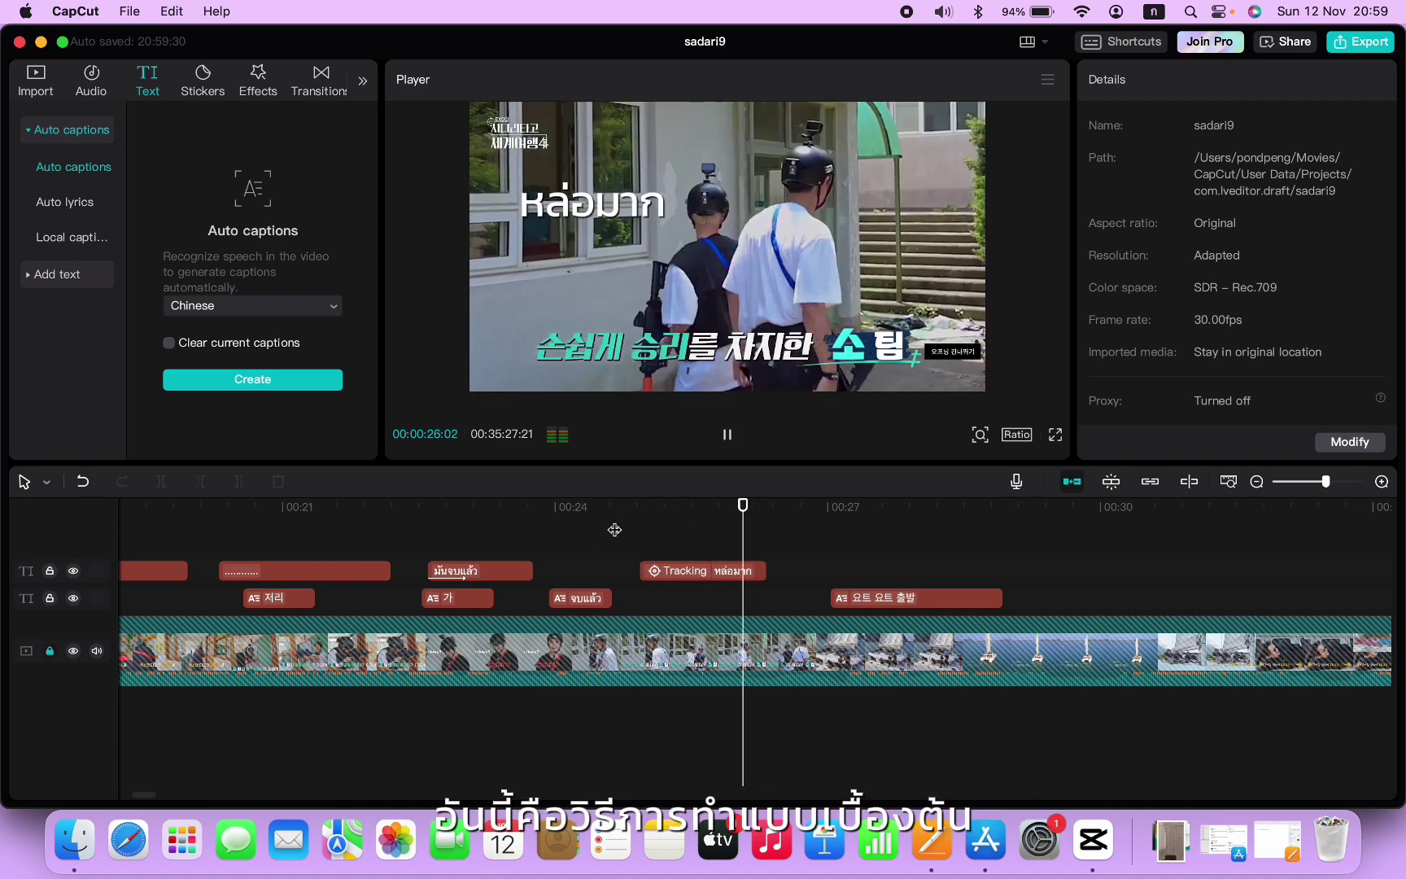
key(space)
click(627, 531)
key(space)
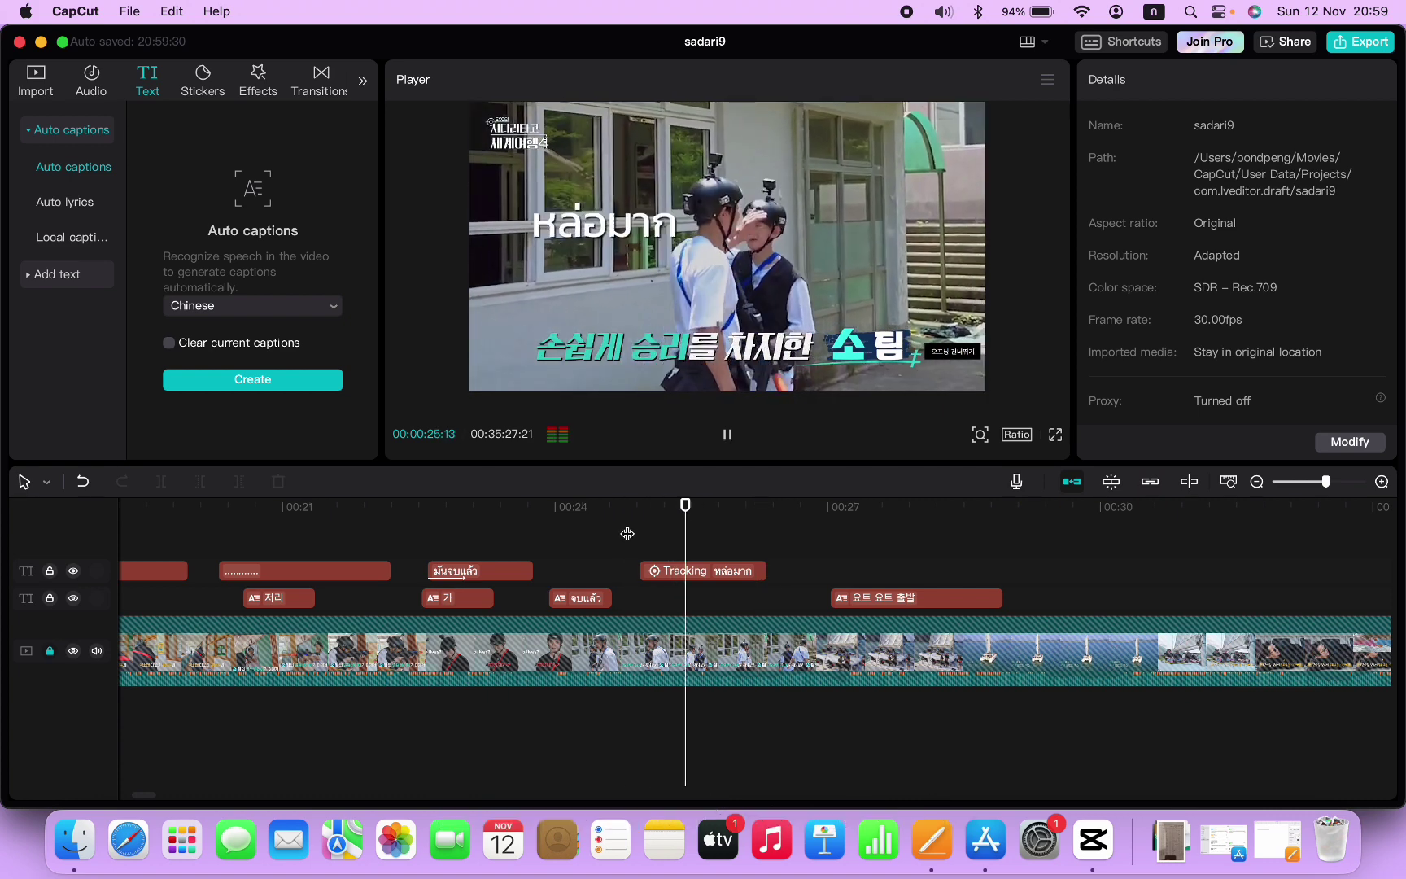
key(space)
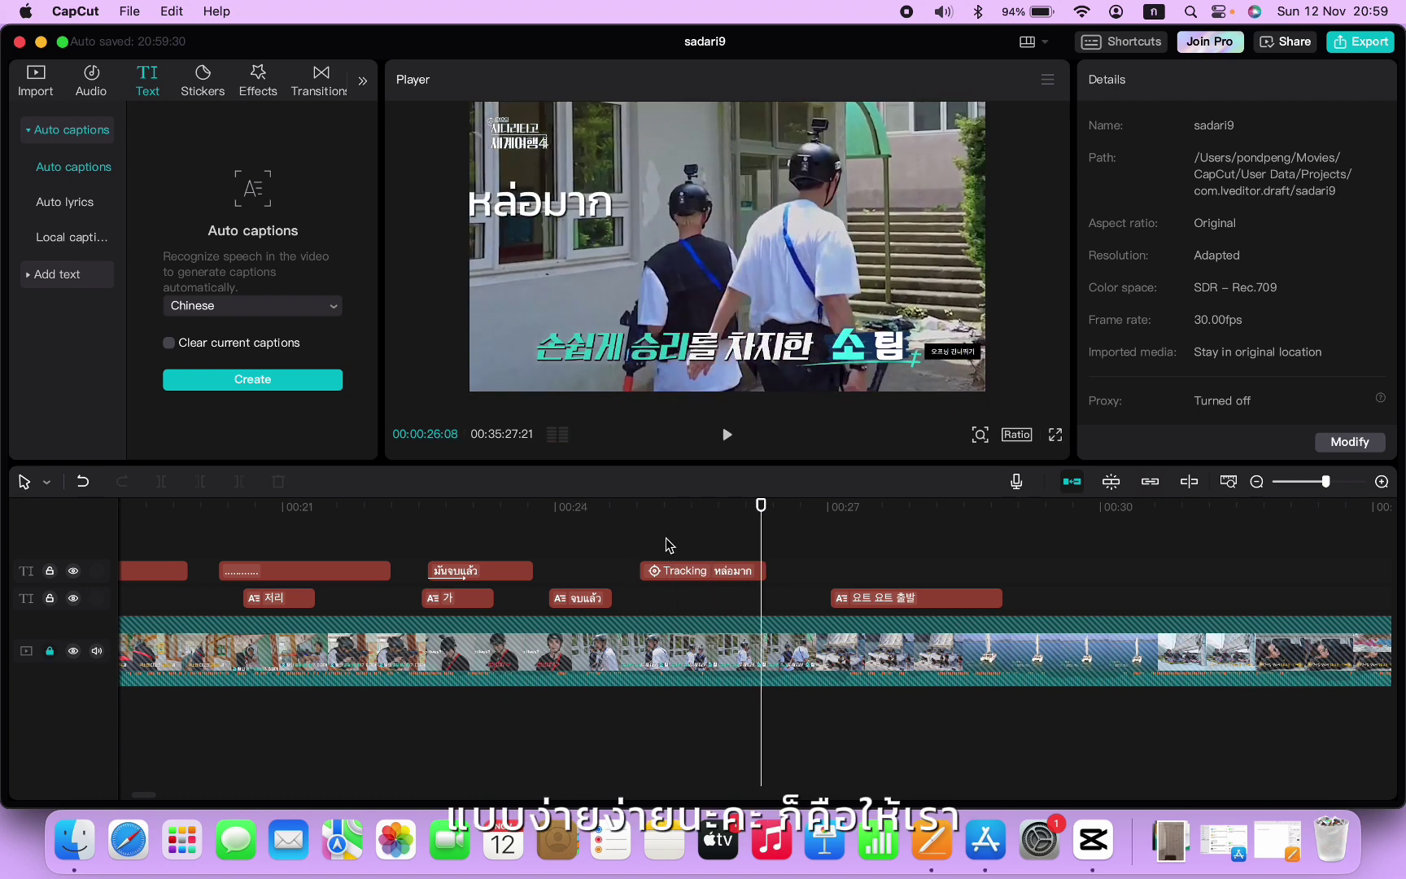
click(630, 545)
key(space)
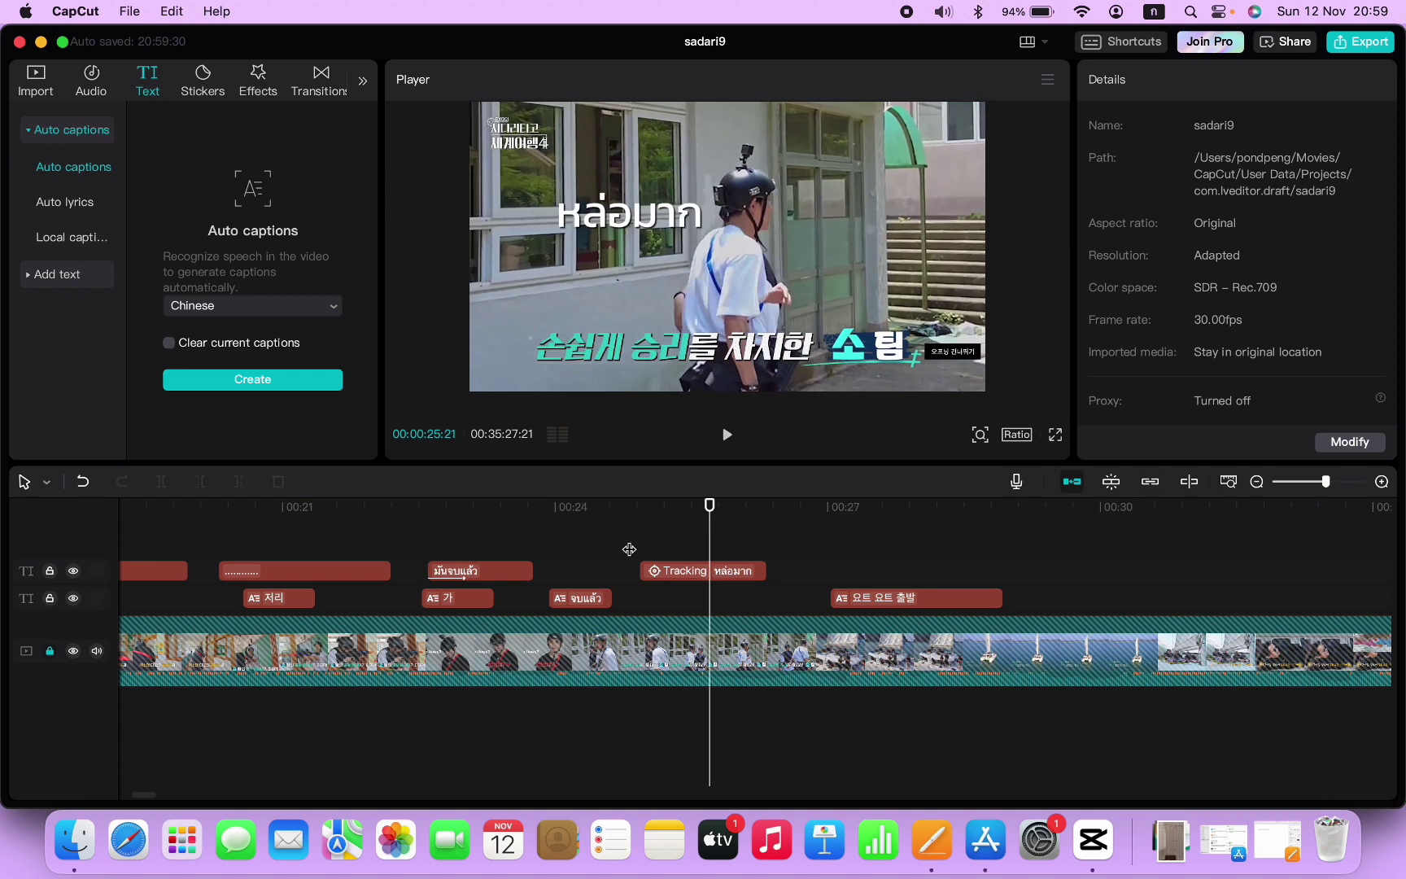
key(space)
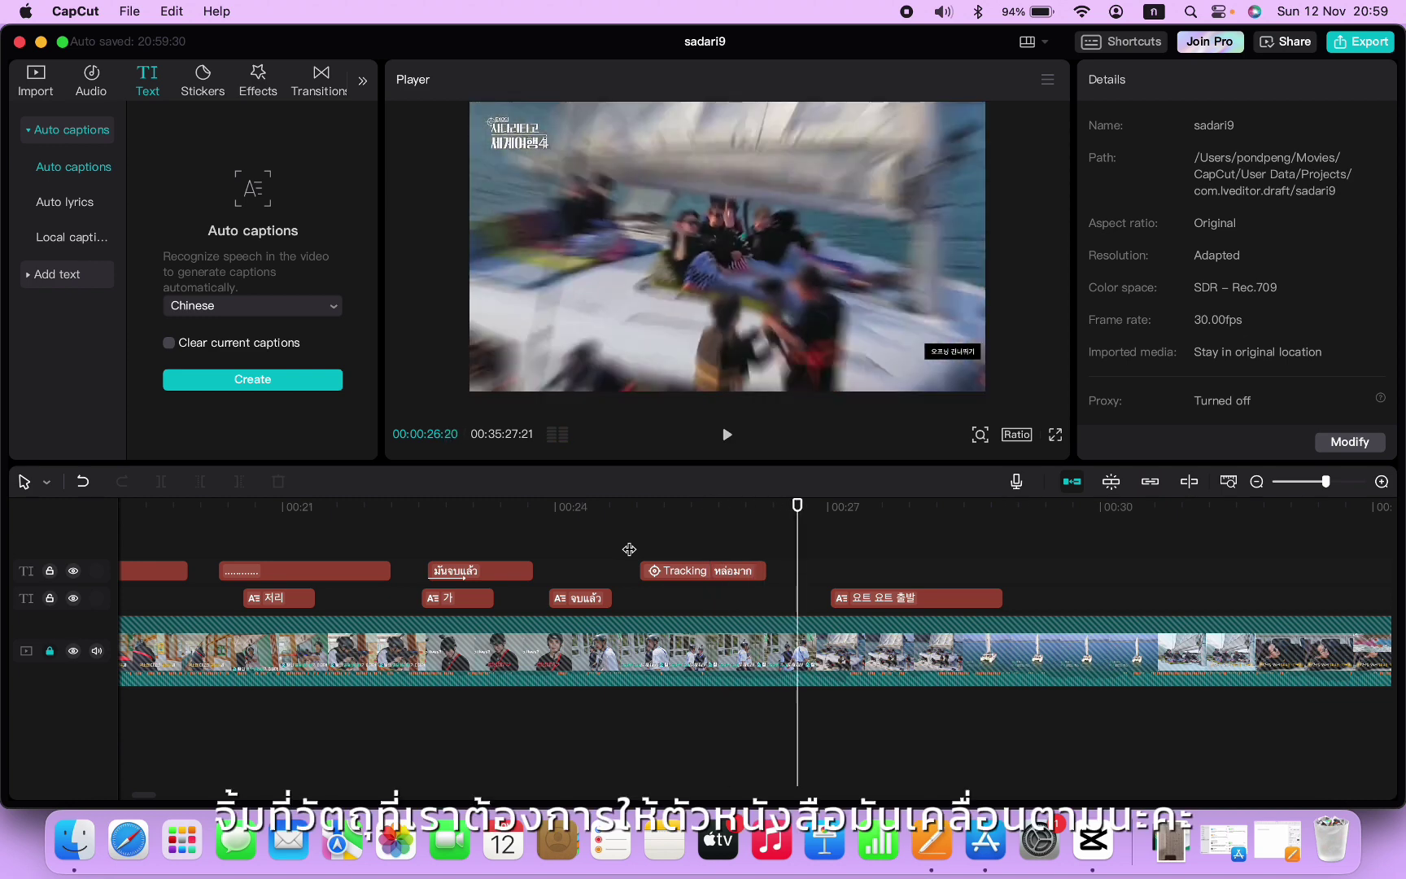
click(655, 548)
key(space)
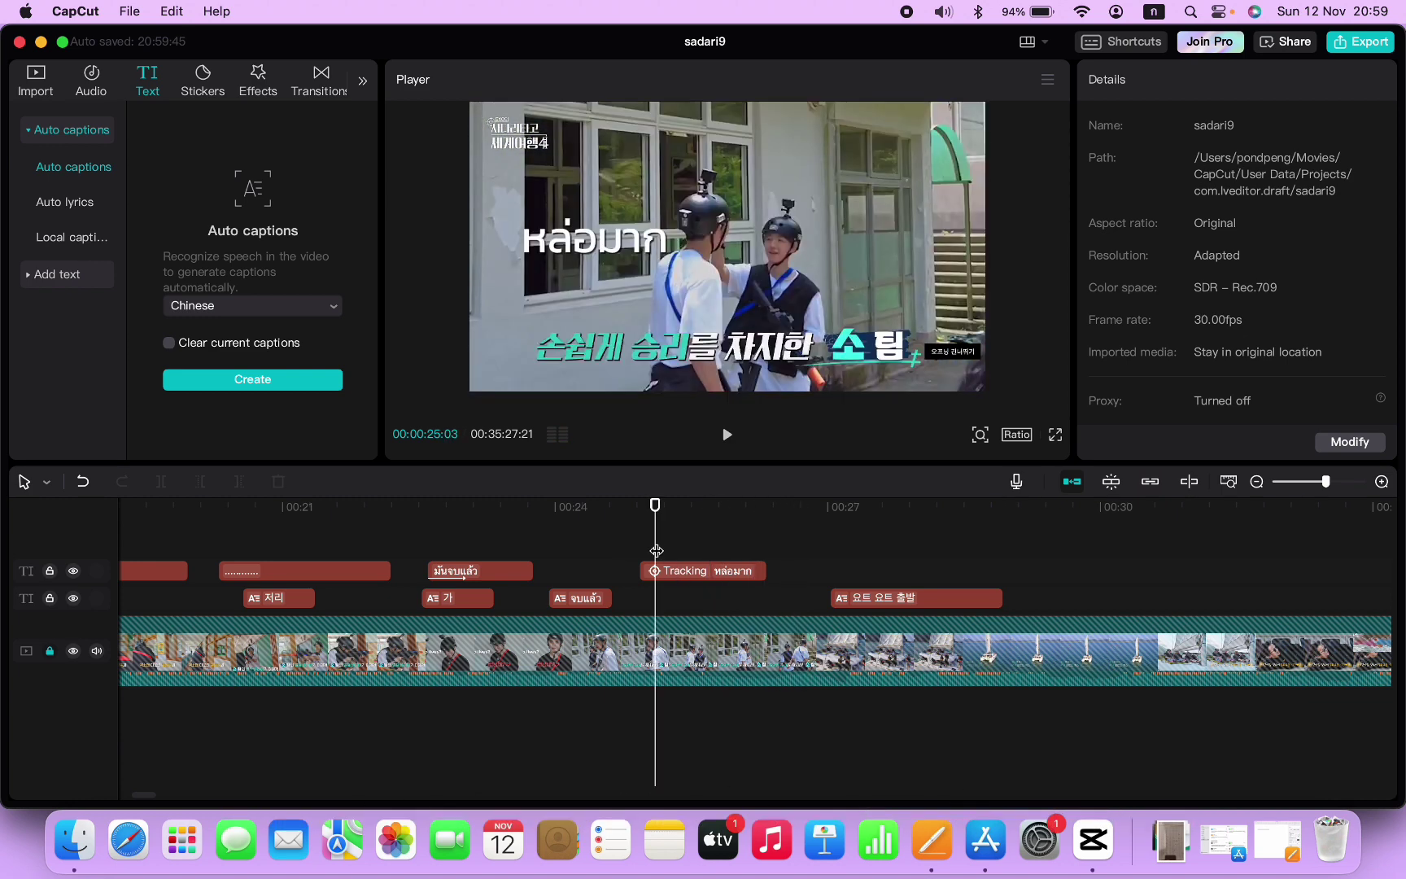
key(space)
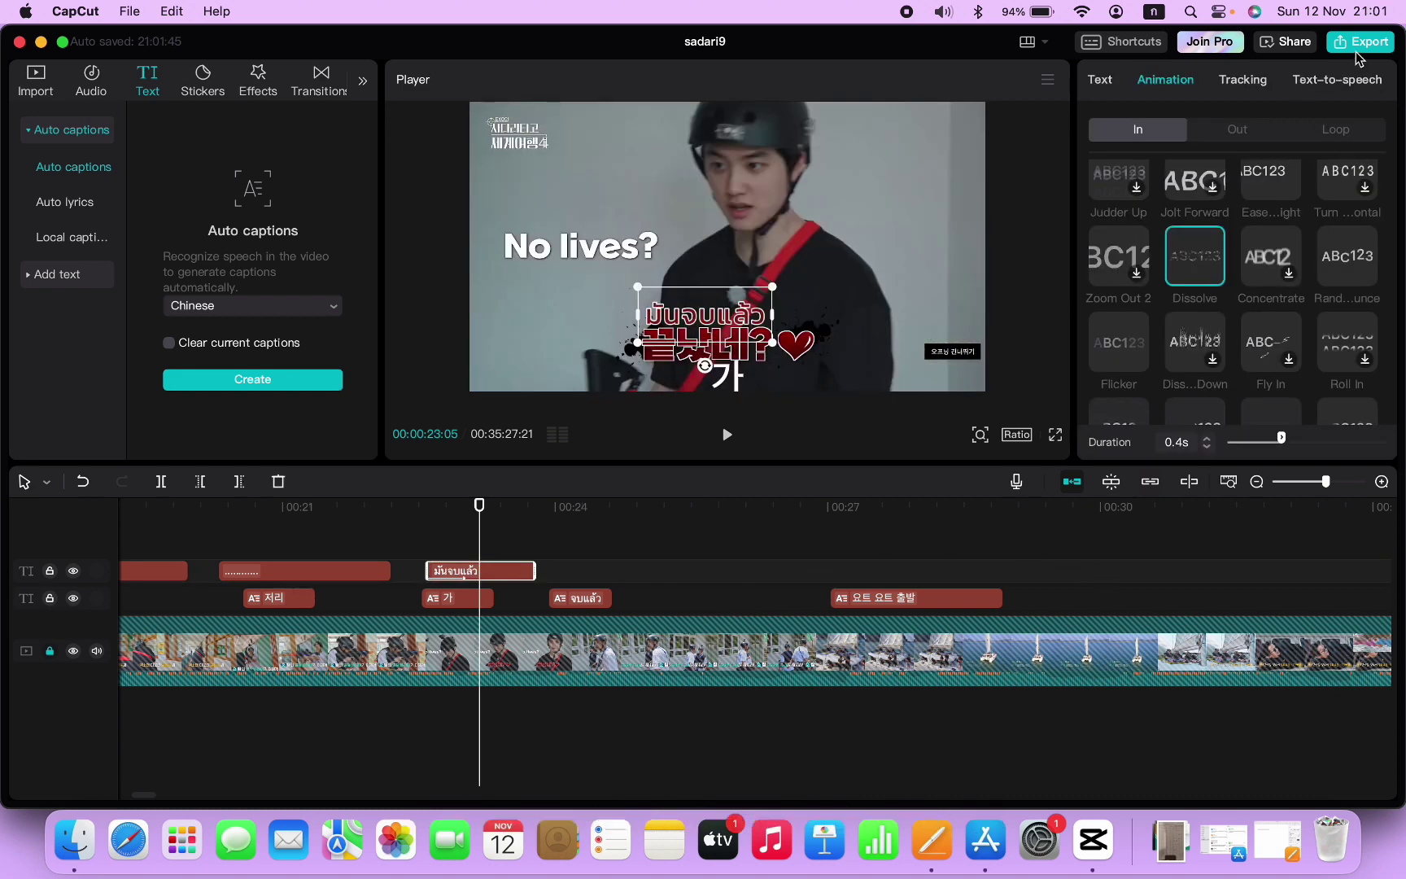
Step: Review the export settings and available resolutions, keep the resolution at 1080P, and close the settings without exporting
click(1362, 48)
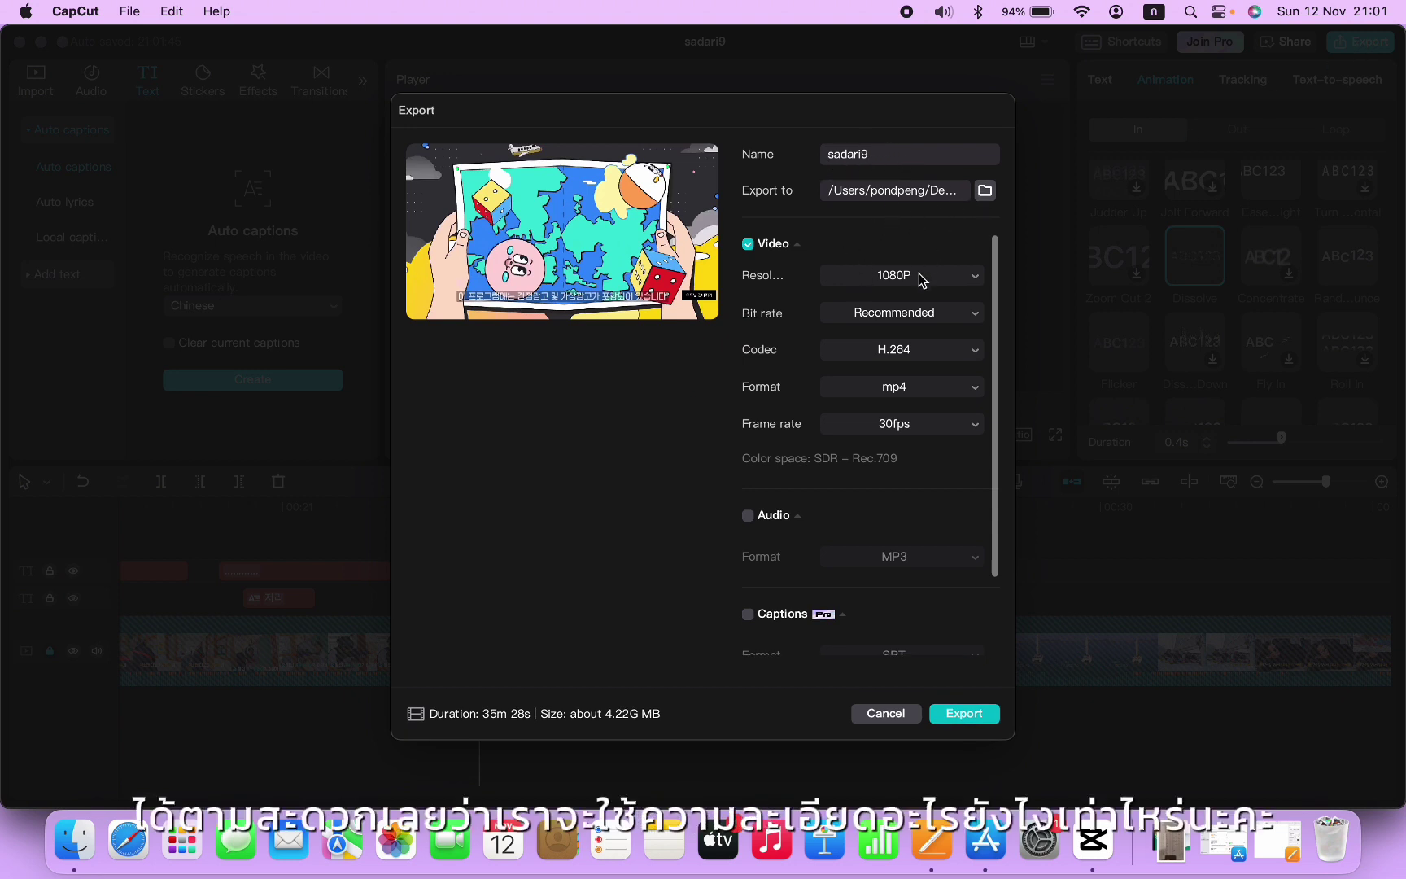
scroll(891, 456, down, 3)
scroll(887, 459, up, 3)
click(933, 281)
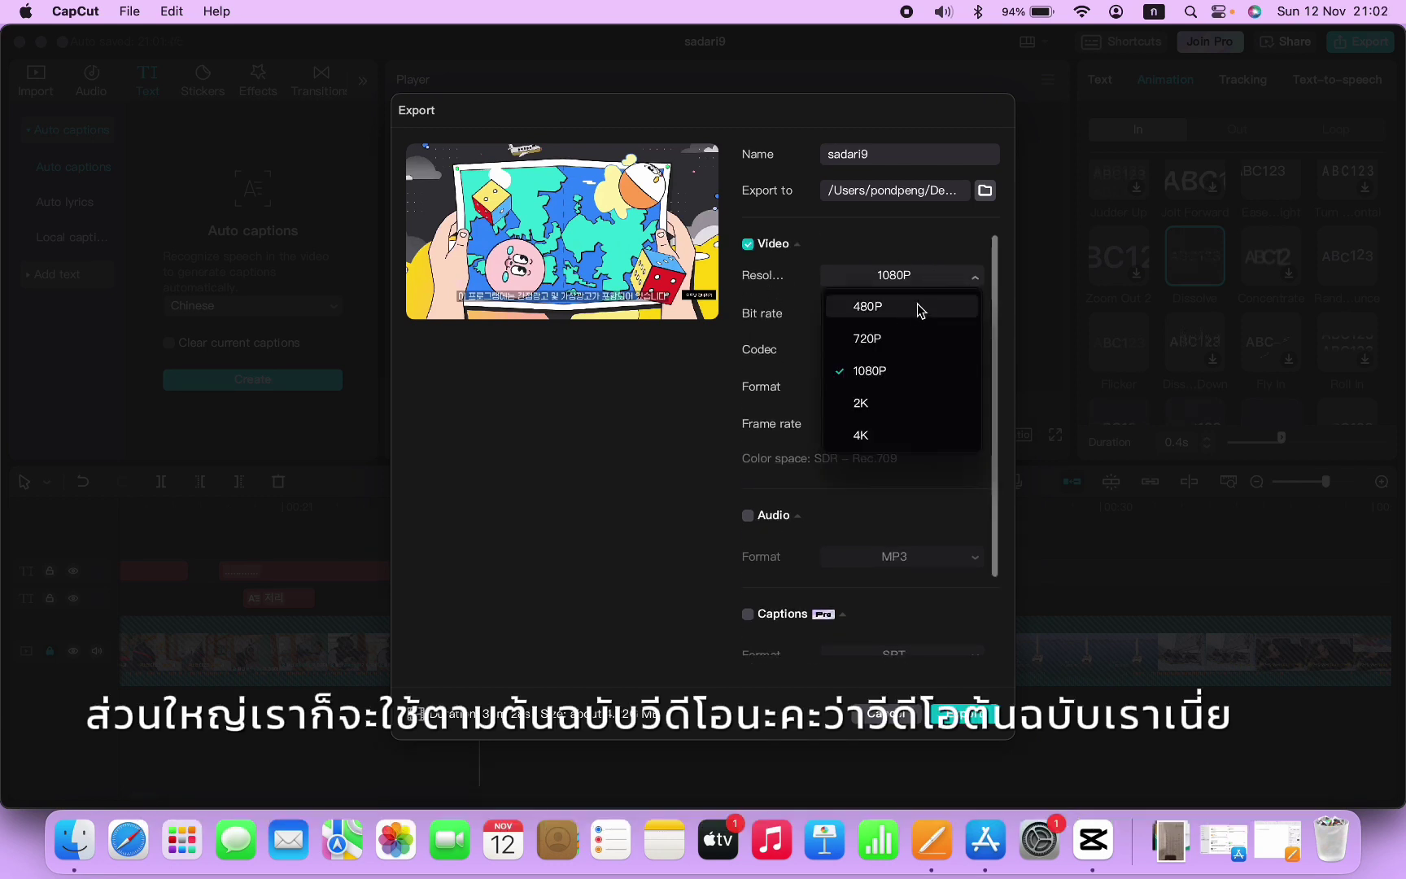
click(944, 261)
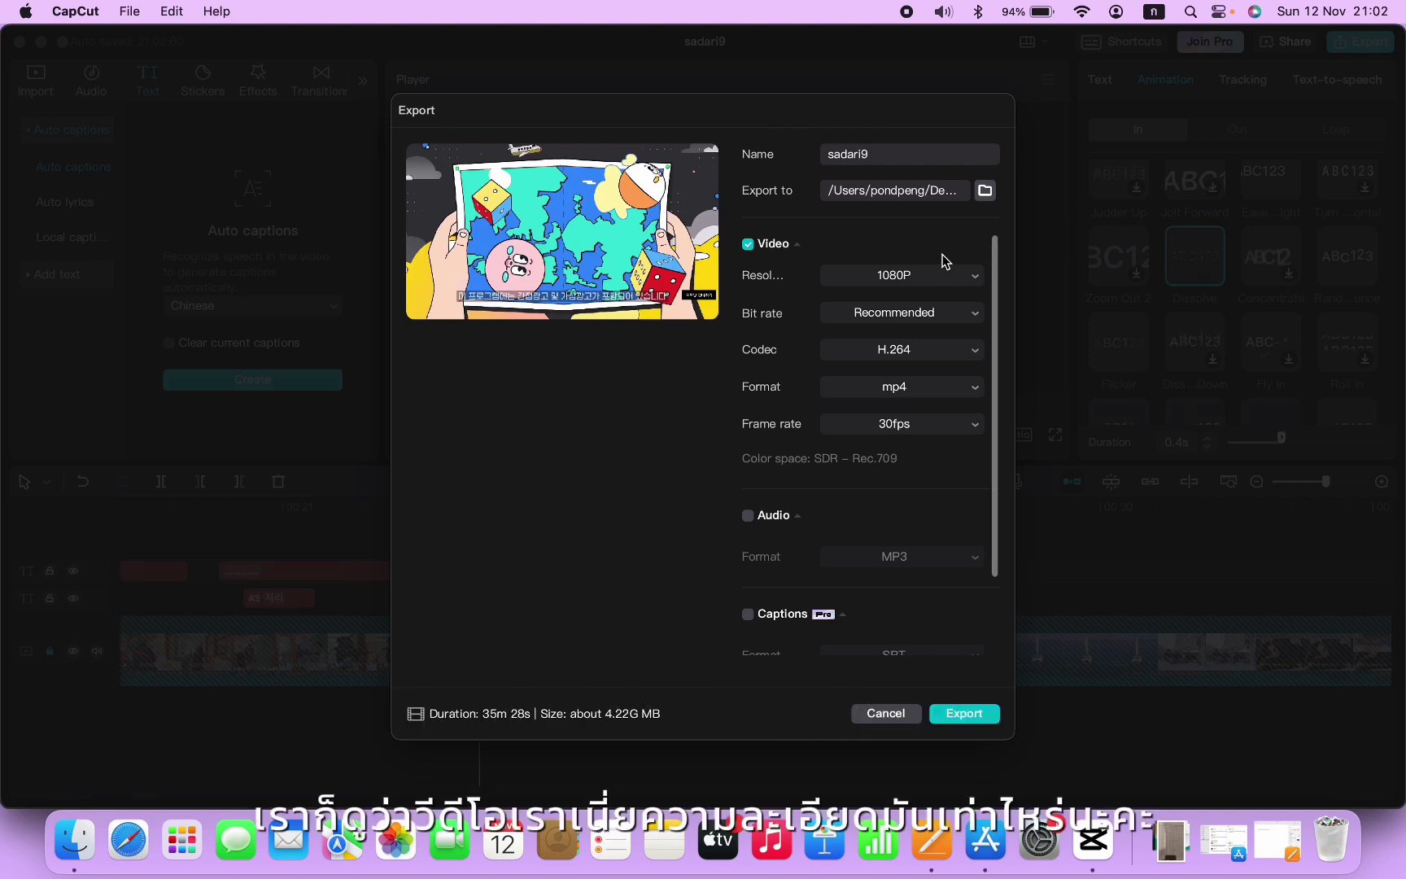
click(950, 281)
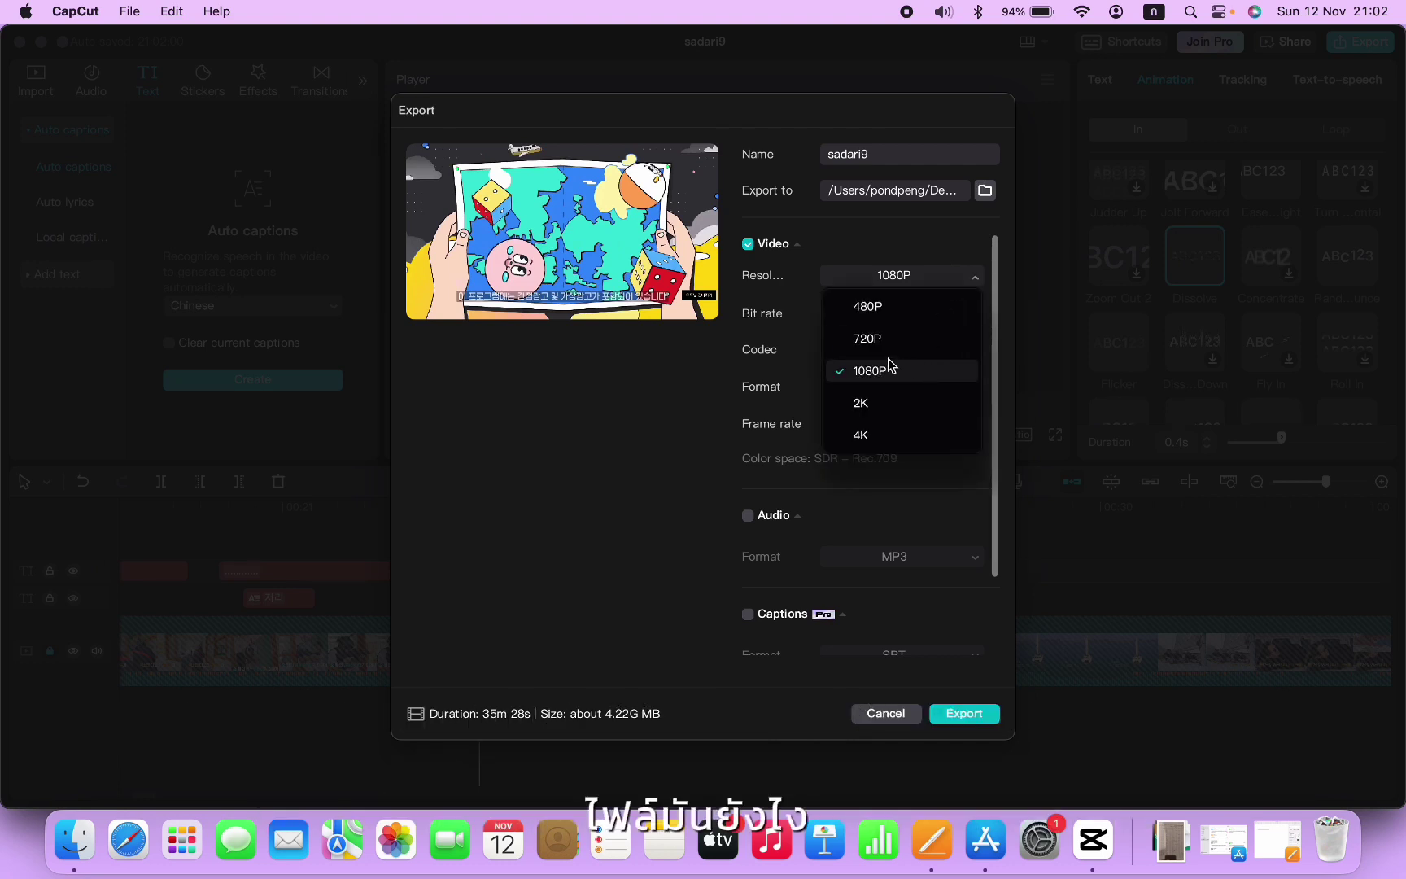
click(902, 372)
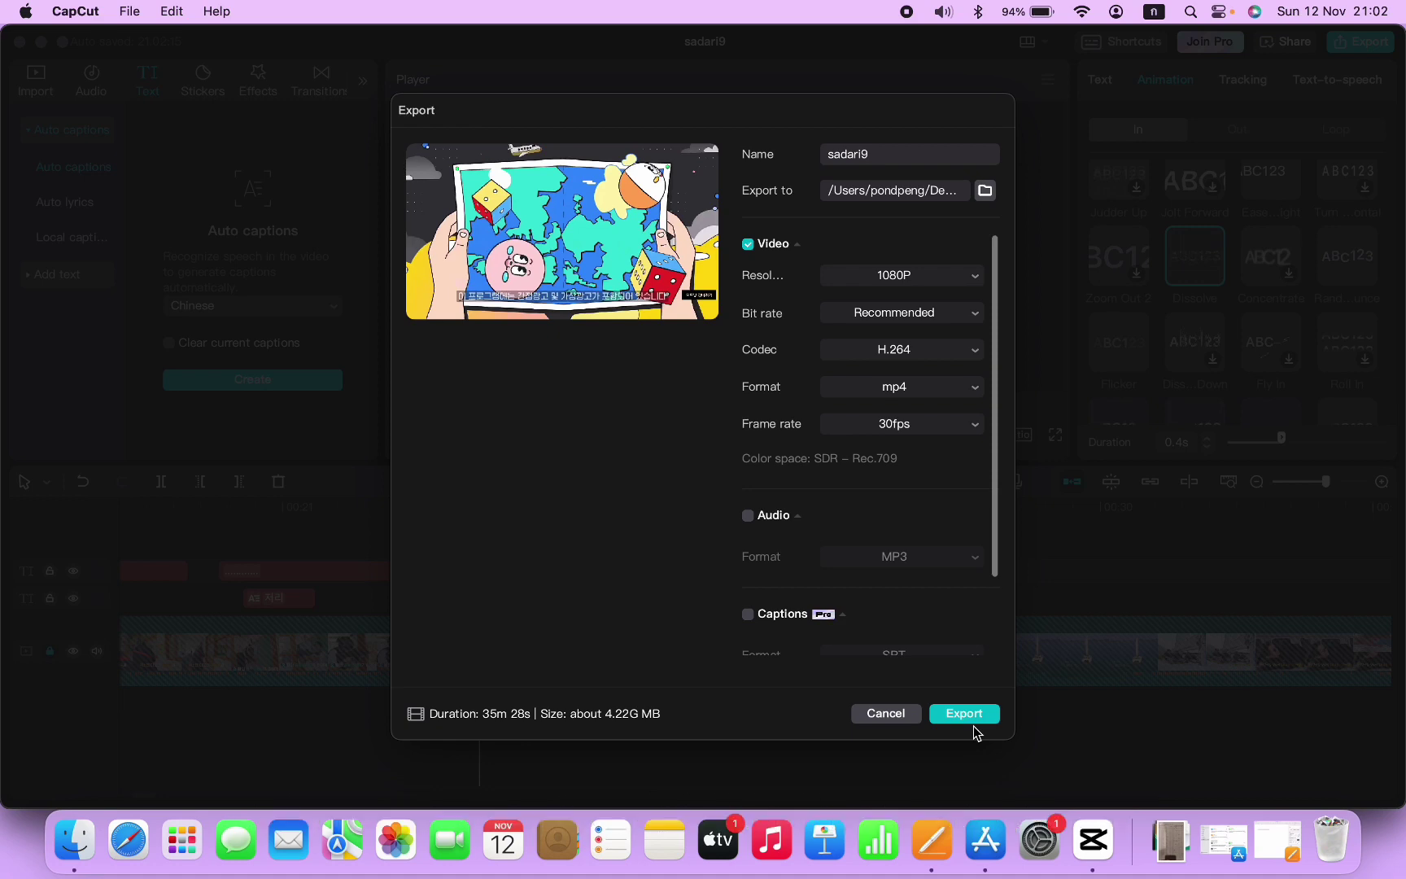
click(882, 713)
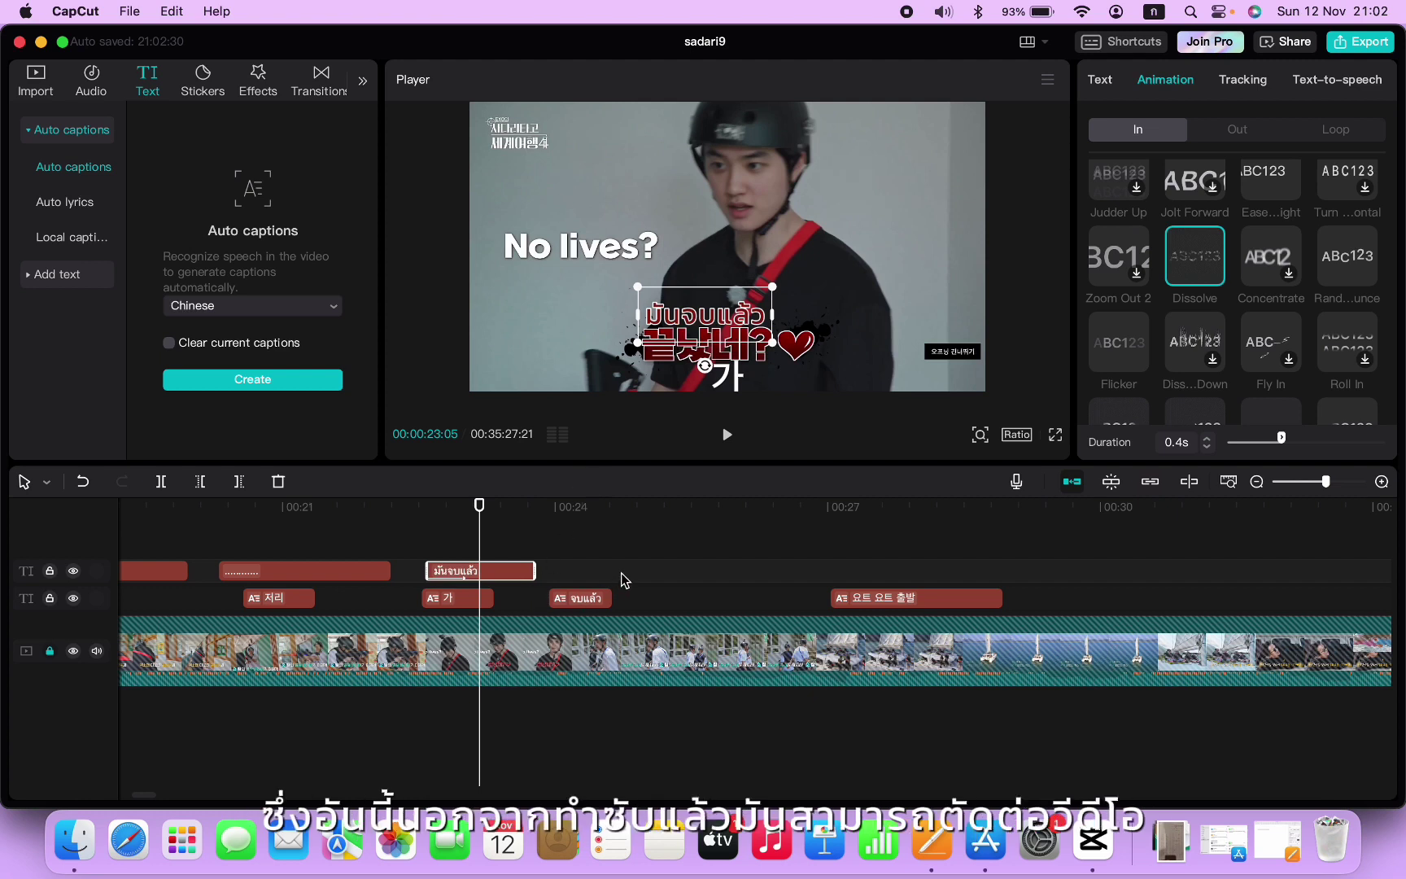
scroll(621, 572, left, 2)
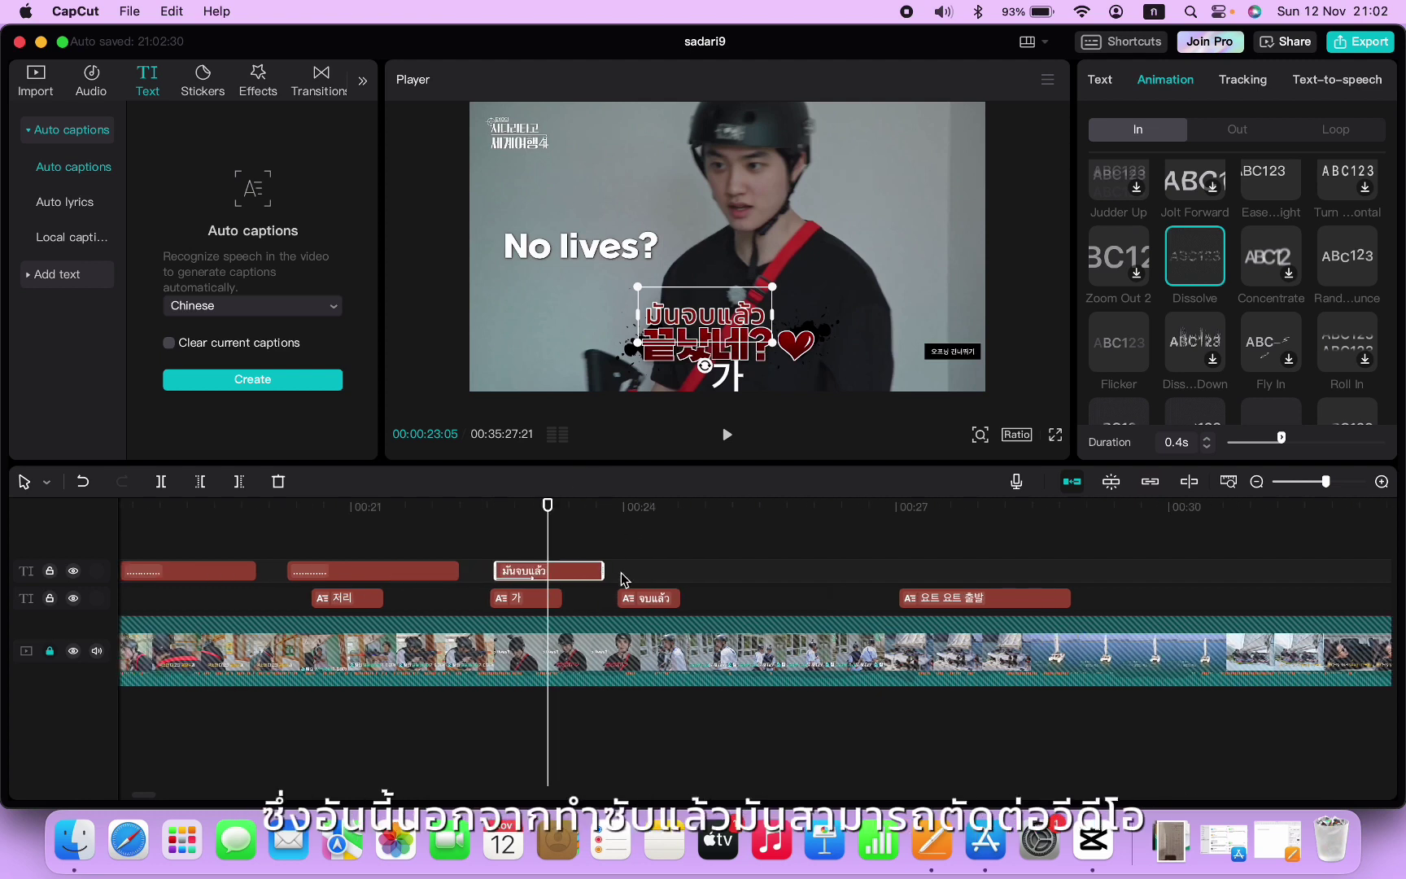
click(478, 545)
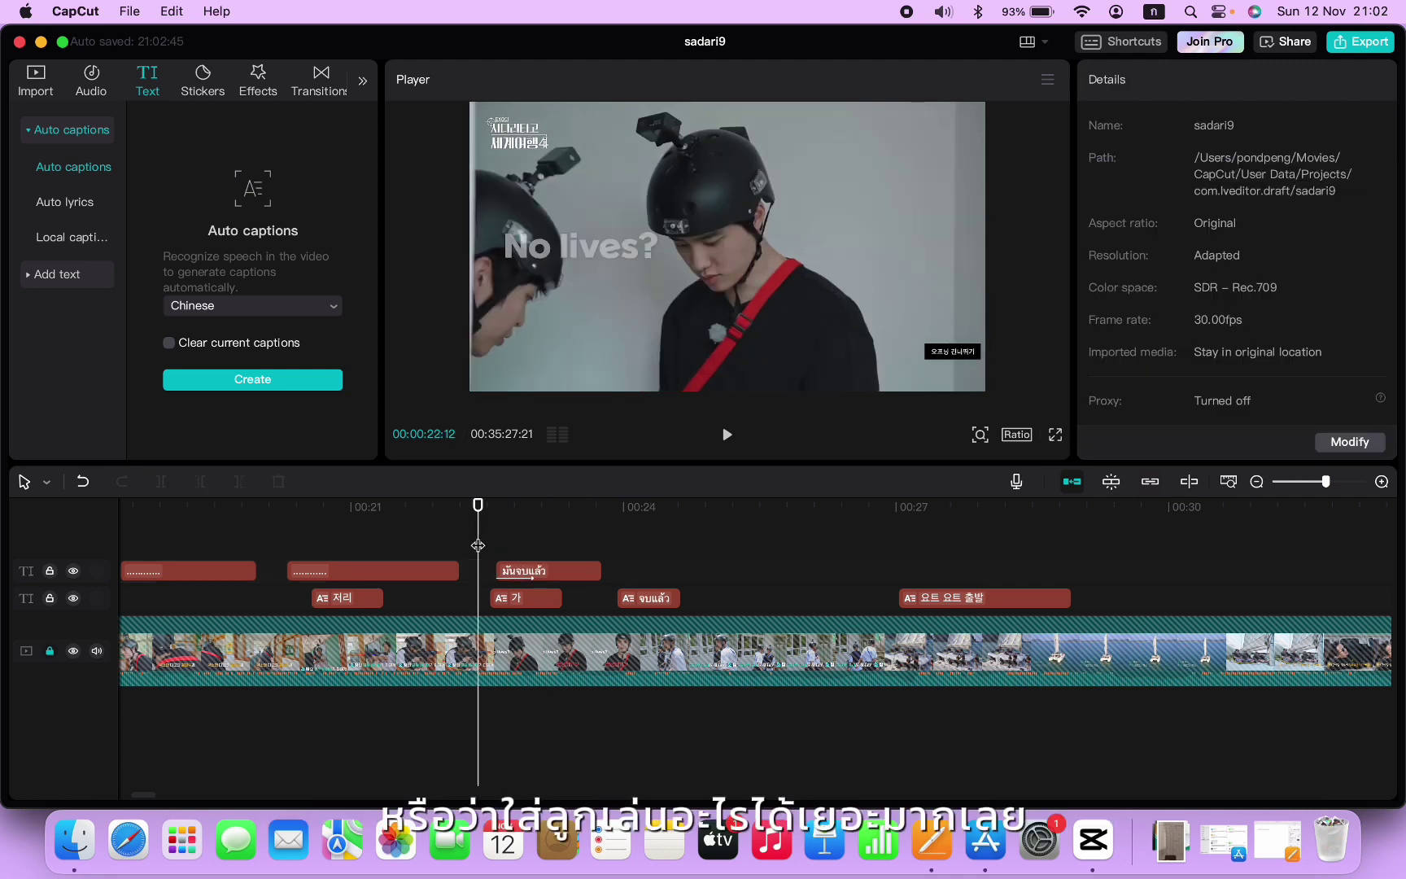
click(384, 552)
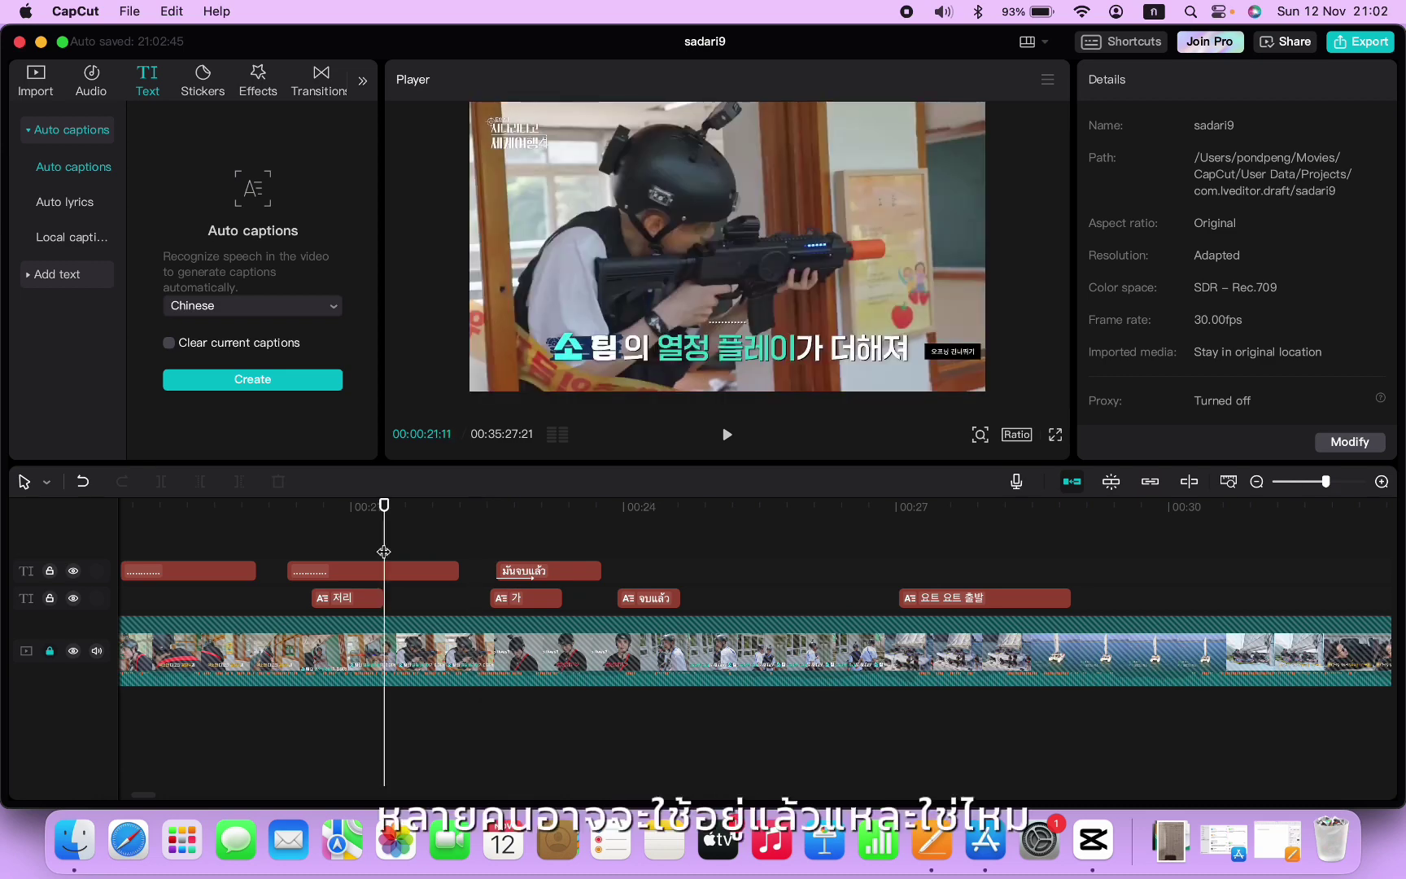
click(496, 557)
scroll(495, 557, left, 5)
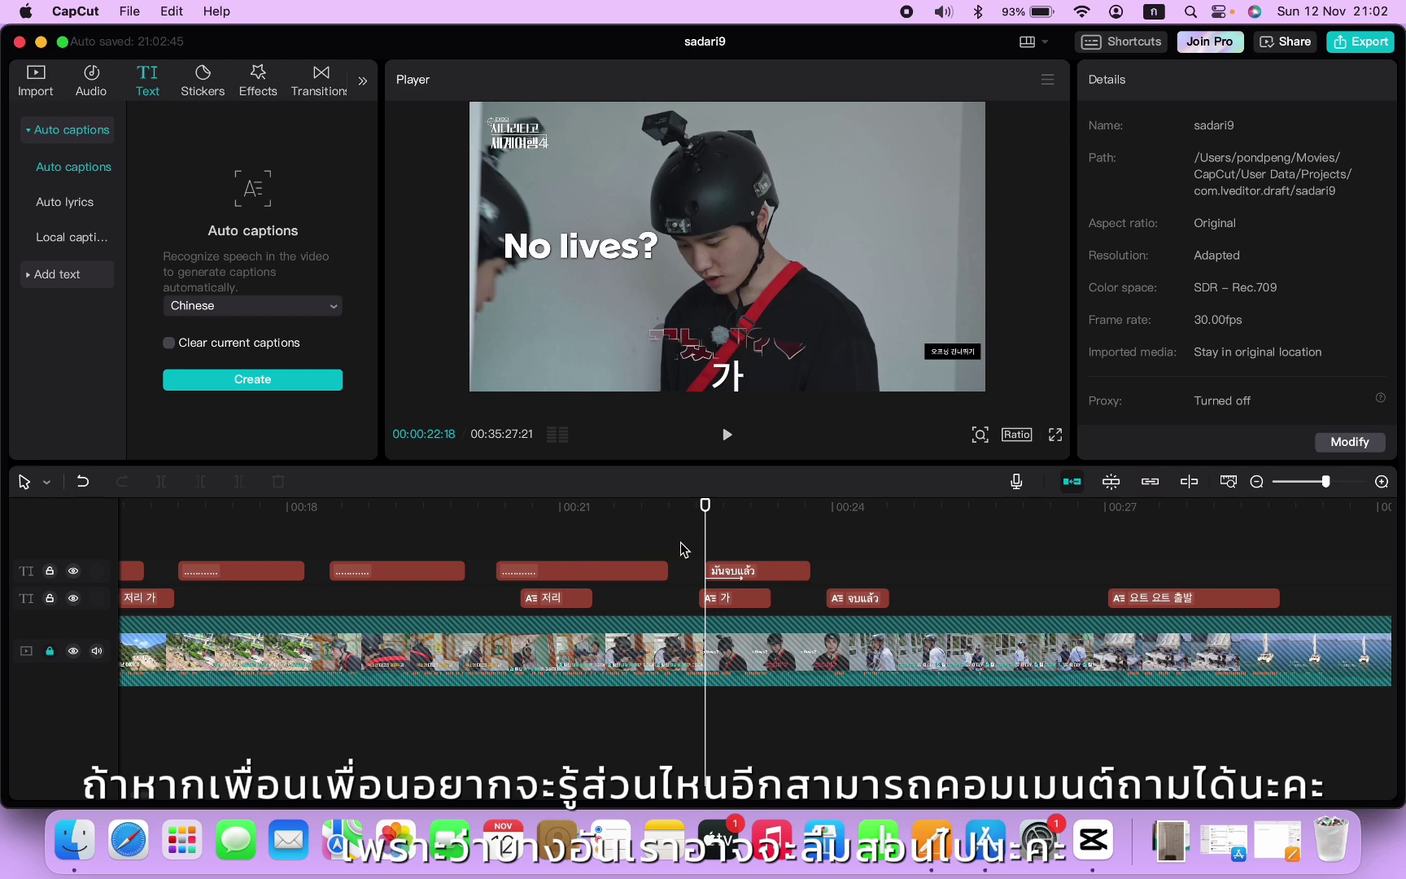
scroll(688, 548, right, 1)
scroll(686, 542, left, 7)
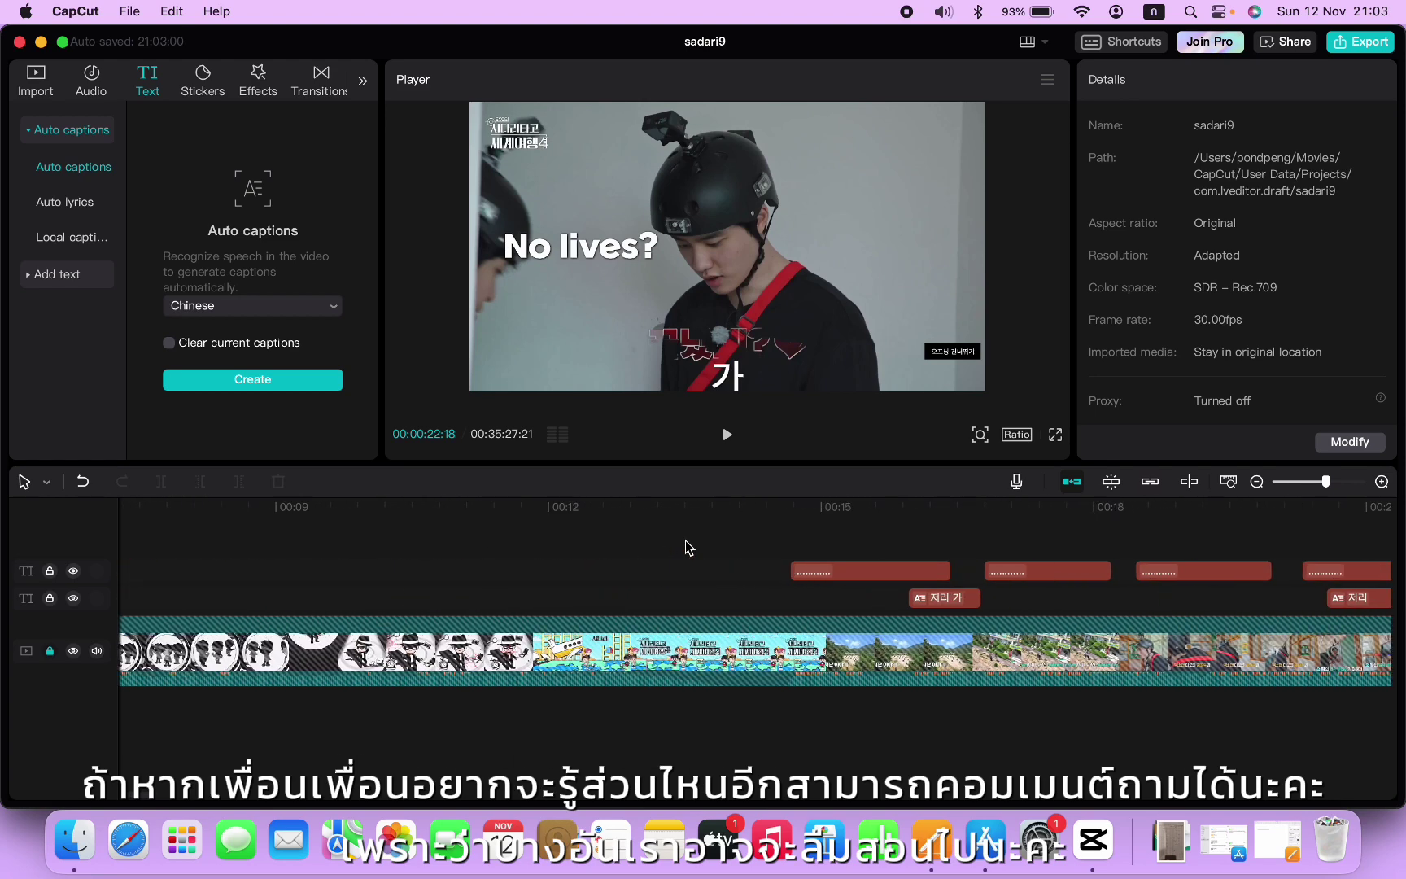